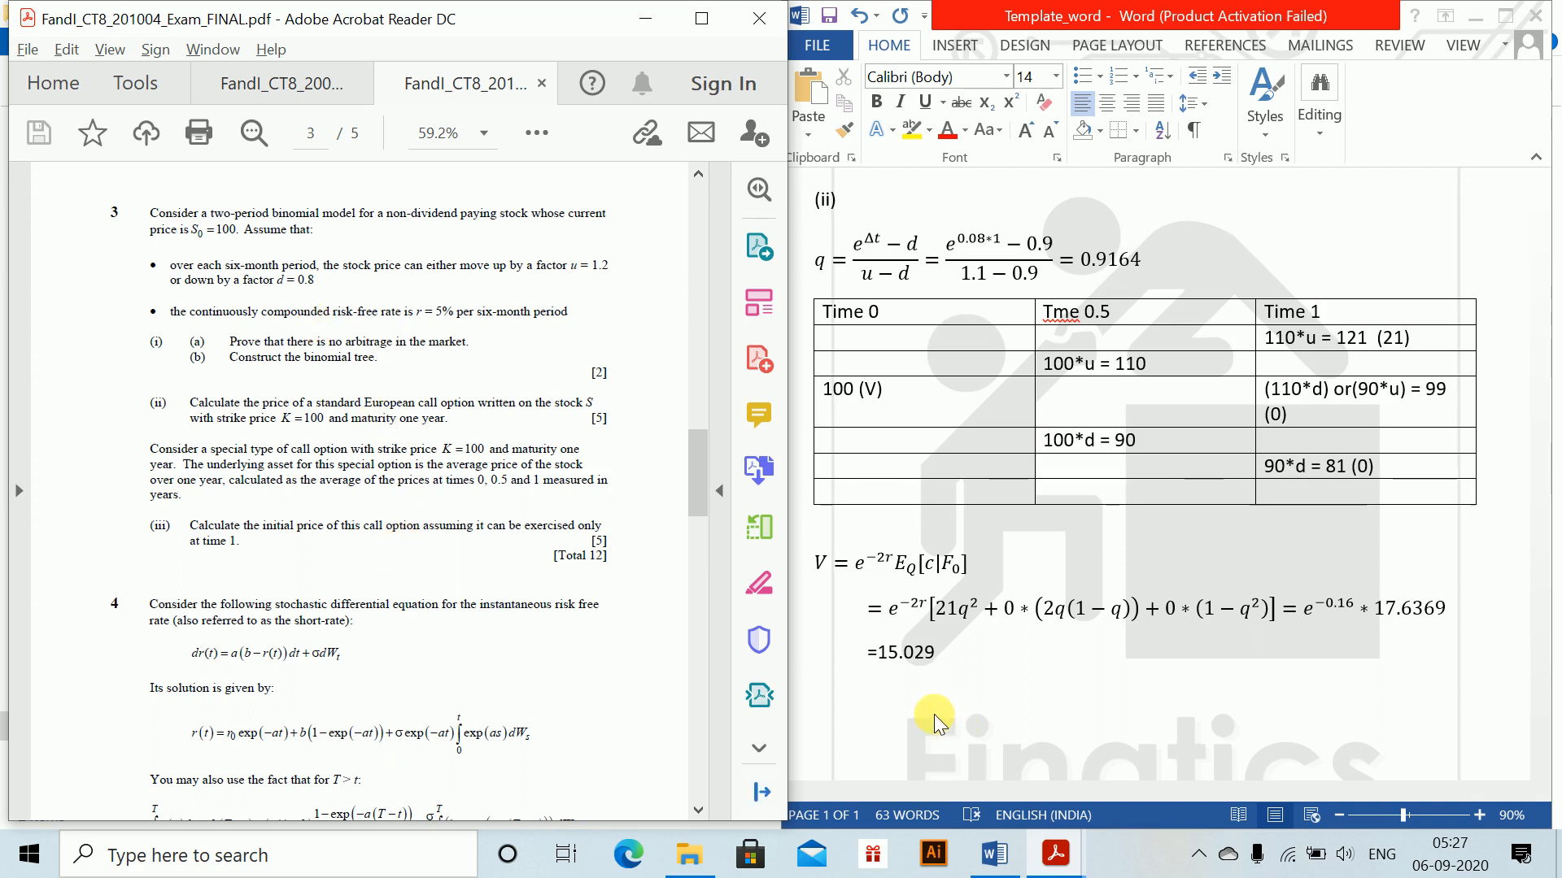
# - Start a new page below the =15.029 result and add the heading "Question 2."
pyautogui.click(836, 718)
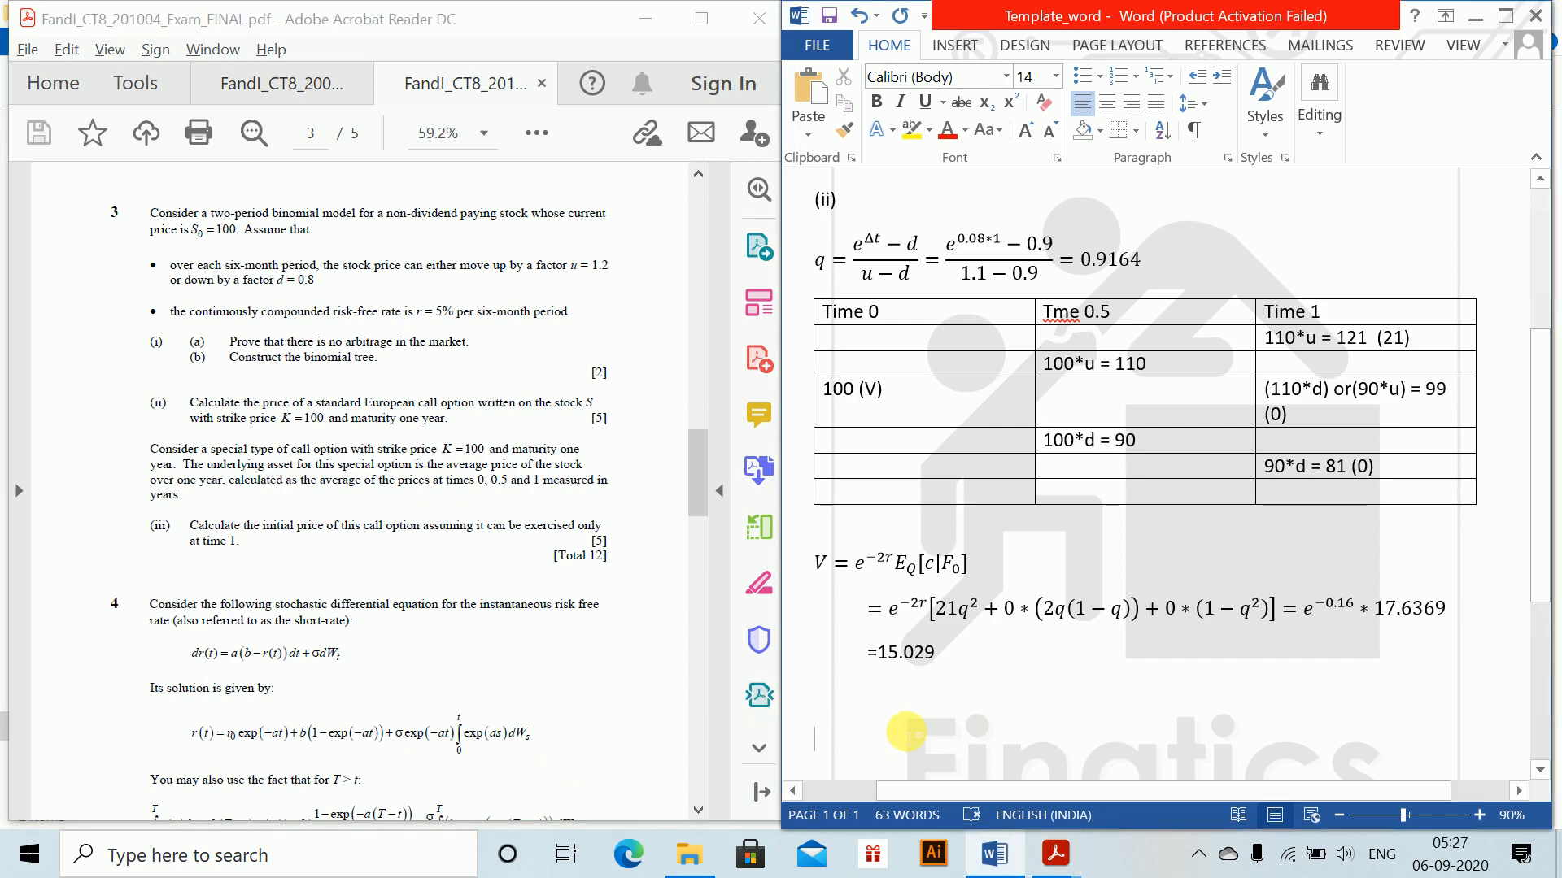
pyautogui.hotkey('ctrl', 'Return')
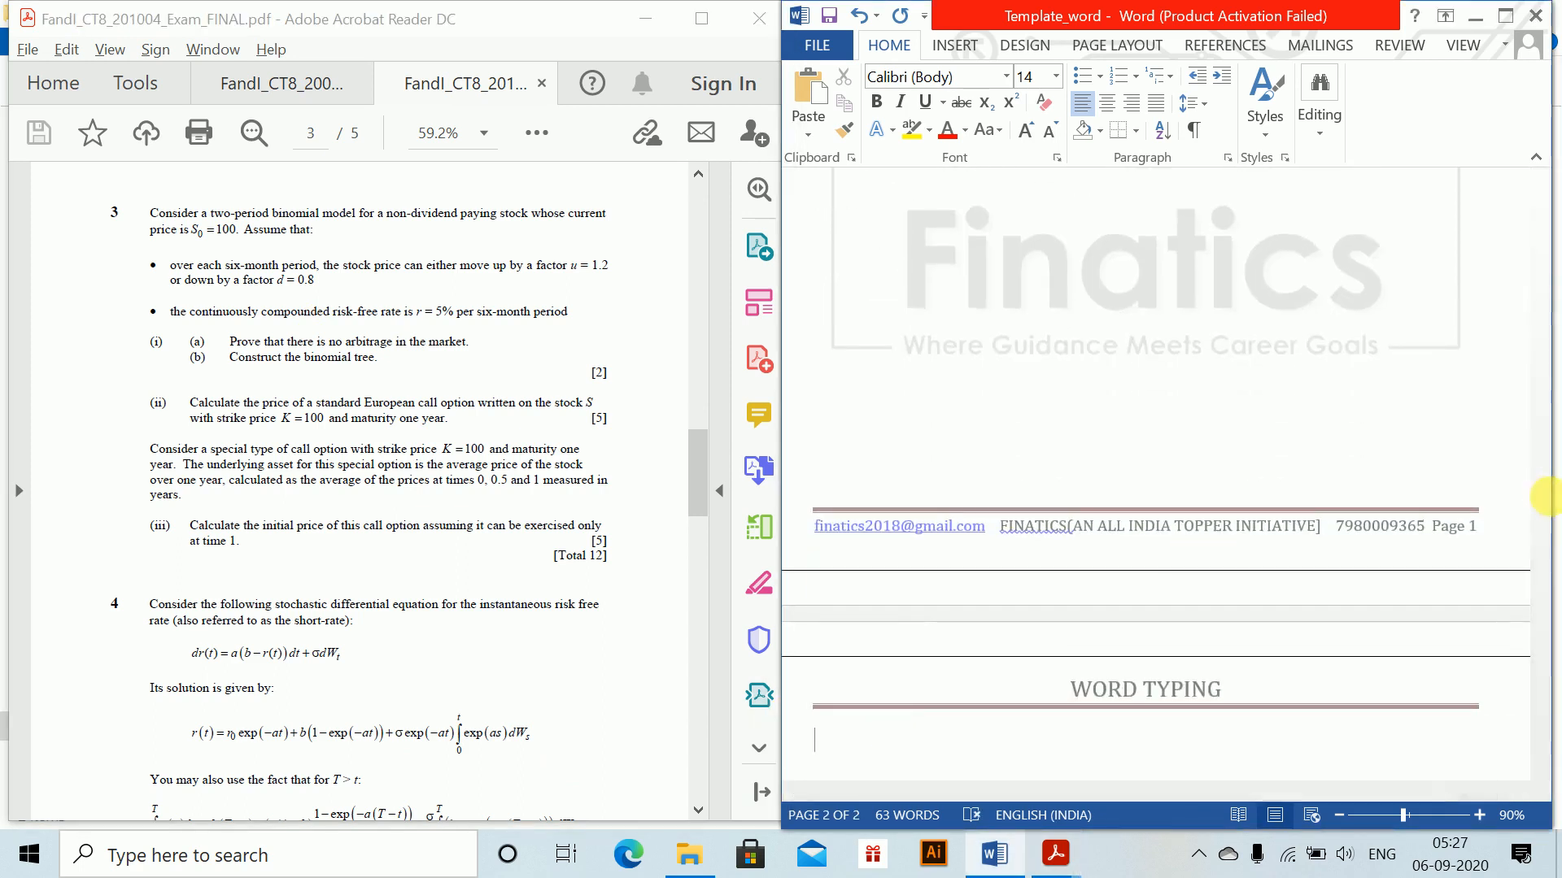
pyautogui.moveTo(1542, 480); pyautogui.dragTo(1550, 606)
pyautogui.write('Q')
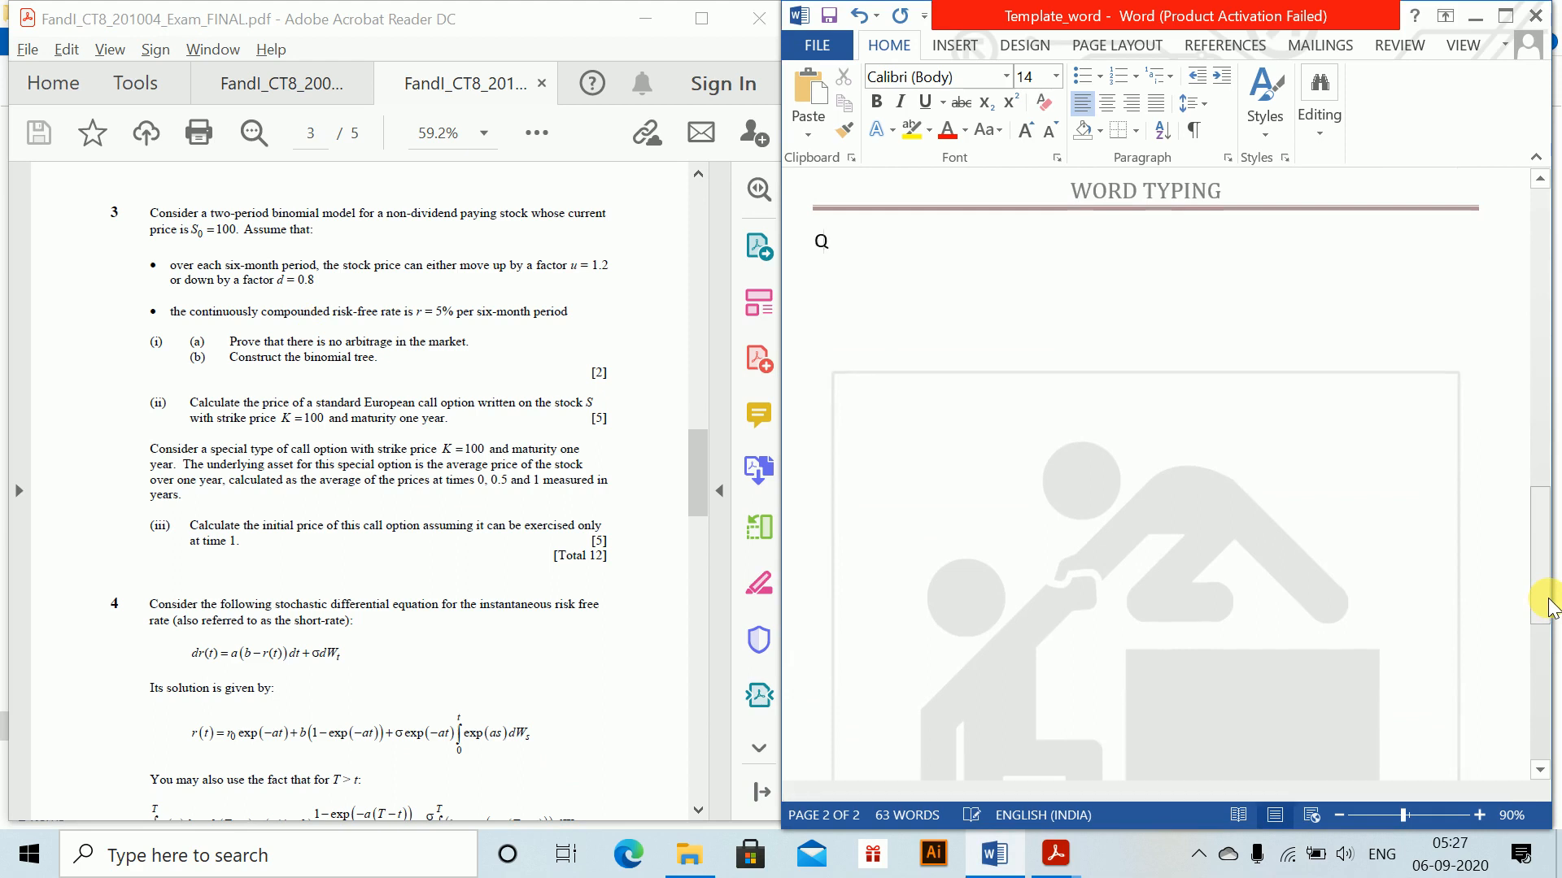
pyautogui.write('uestion 2.')
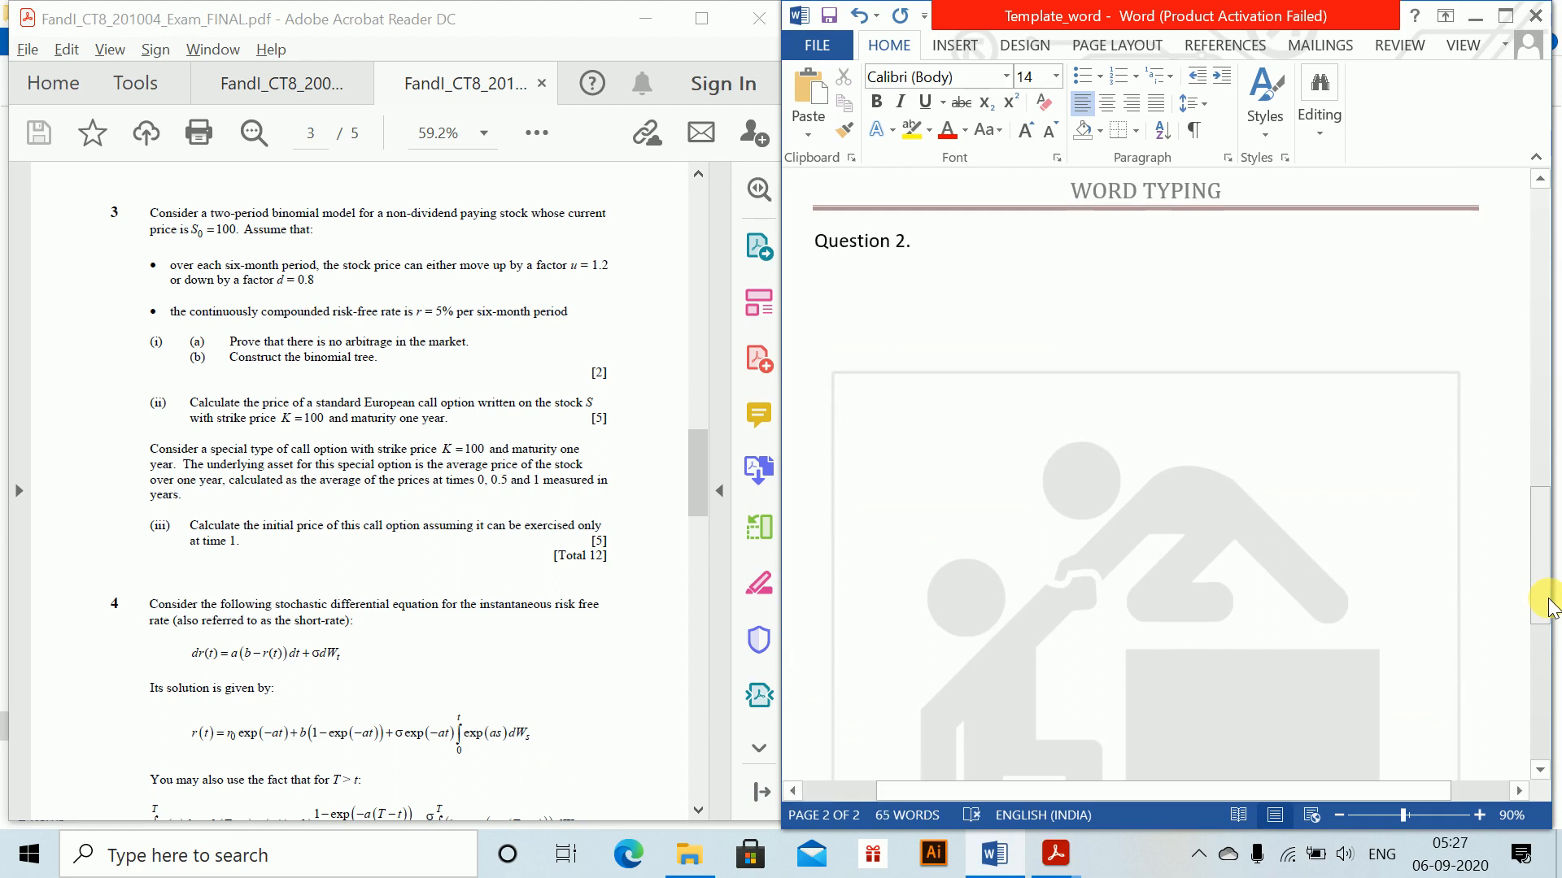
# - Add the part label "(i)" and, on a new line below it, the text "(a) To avoid arbitrage in the market,"
pyautogui.press('Return')
pyautogui.write('(i)')
pyautogui.press('Return')
pyautogui.write('(a) To avoi')
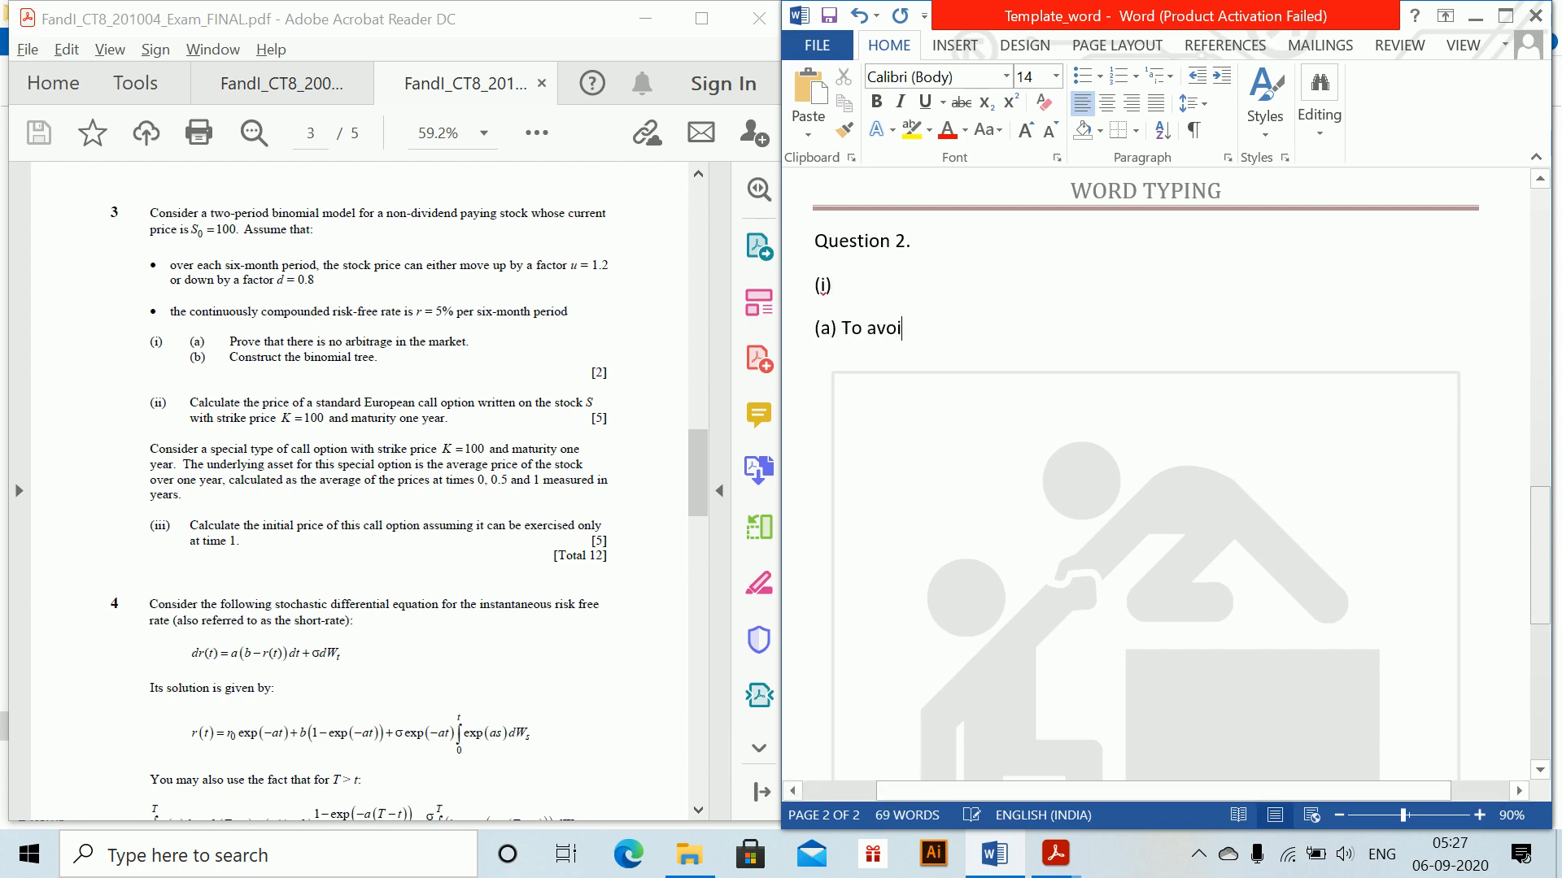
pyautogui.write('d arb')
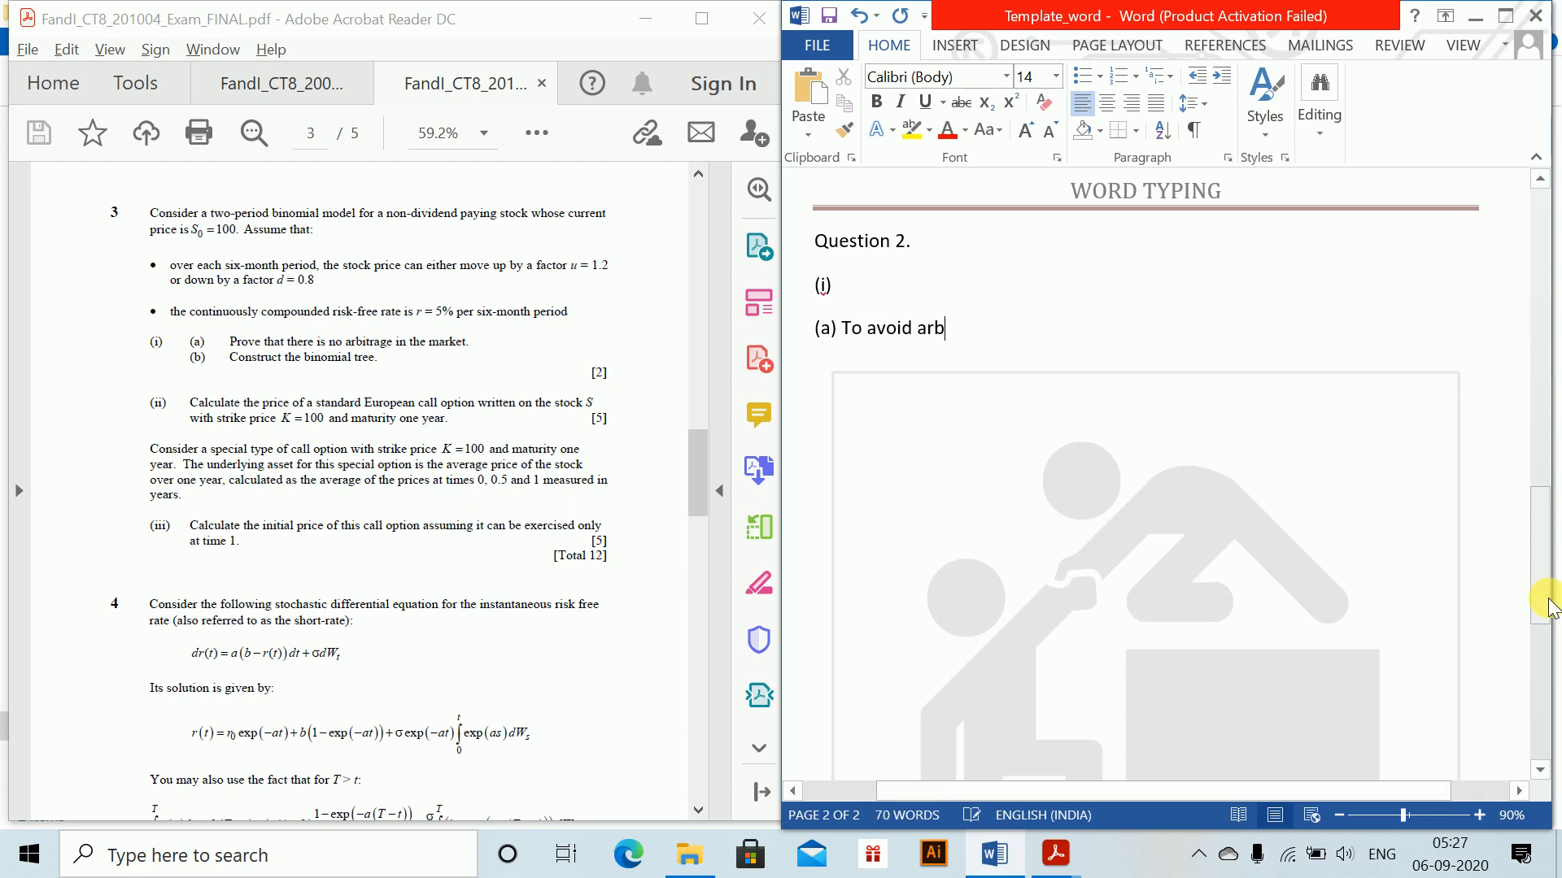
pyautogui.write('itrage in te')
pyautogui.press('BackSpace')
pyautogui.write('he ')
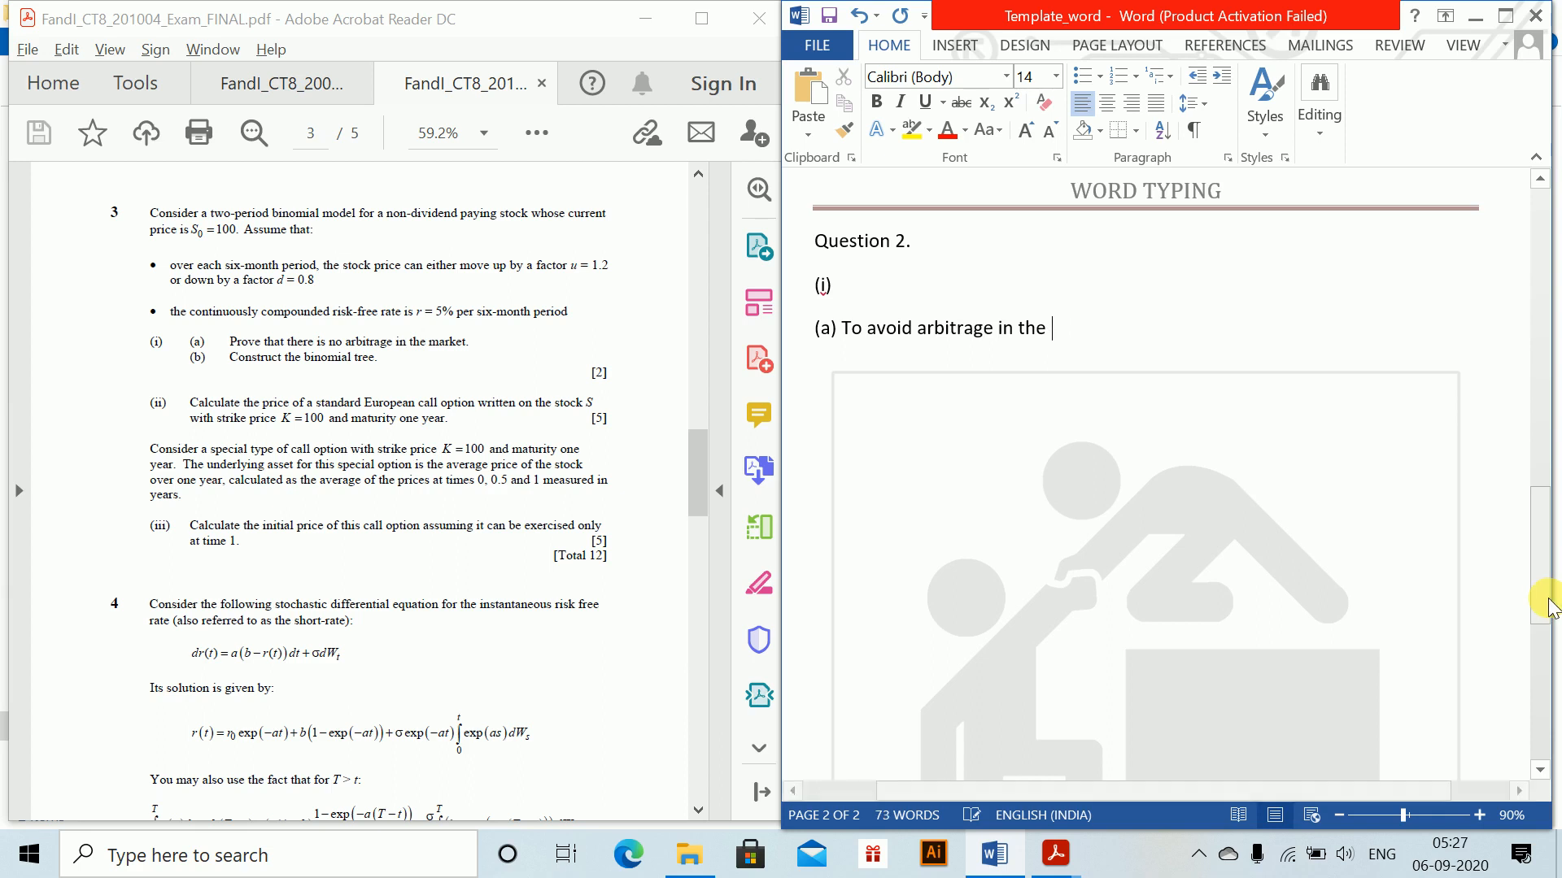
pyautogui.write('market')
pyautogui.press('BackSpace')
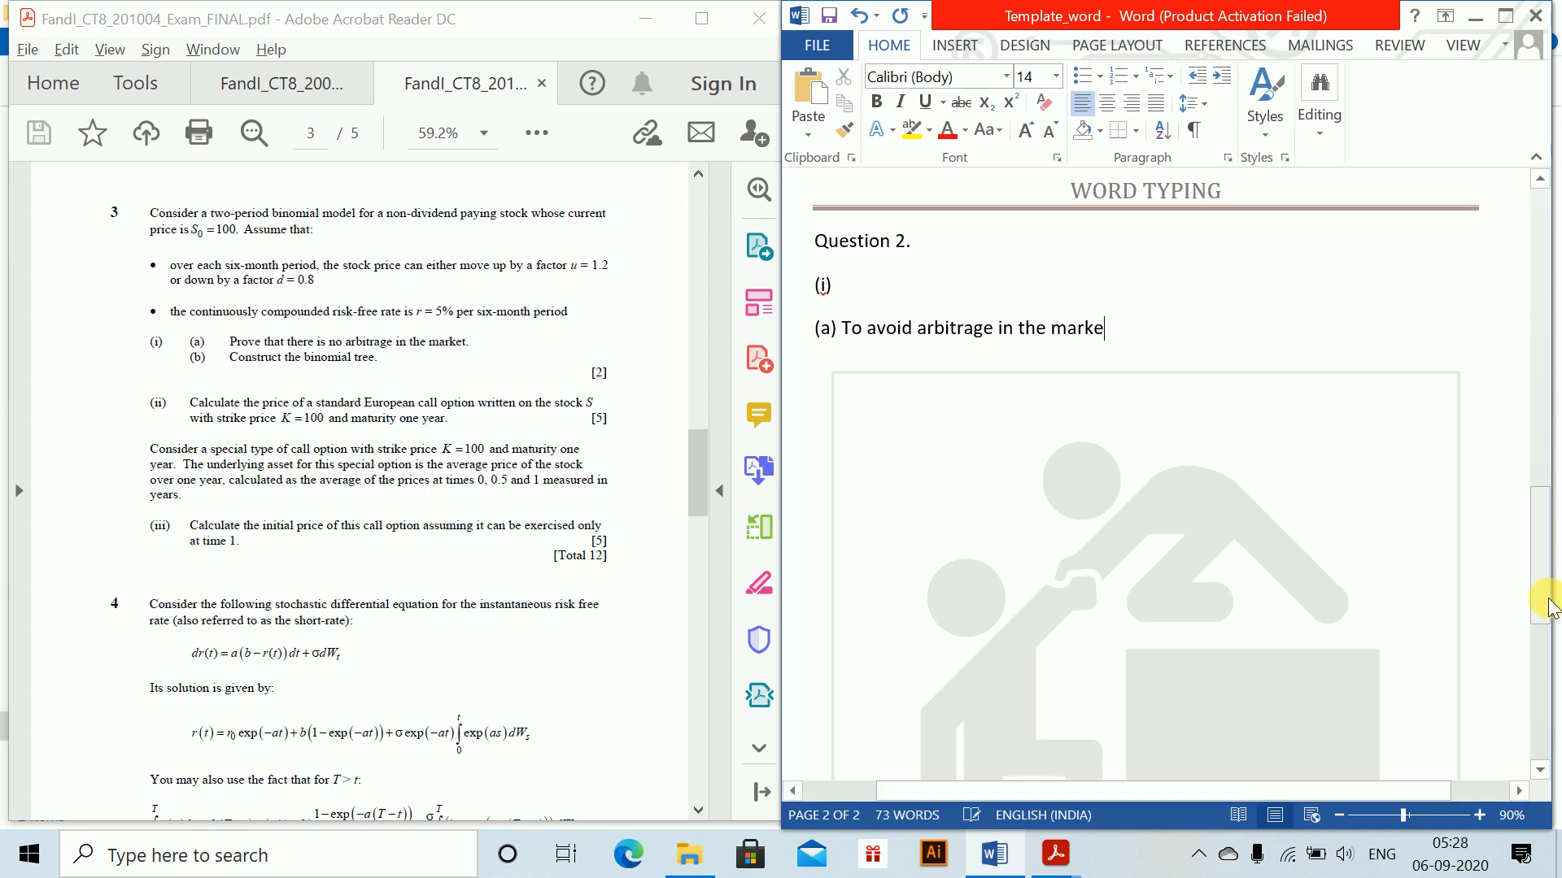
pyautogui.write('t,')
# - Insert the inline equation d < e^r < u. at the end of the line for part (a)
pyautogui.hotkey('alt', '=')
pyautogui.write('d < ')
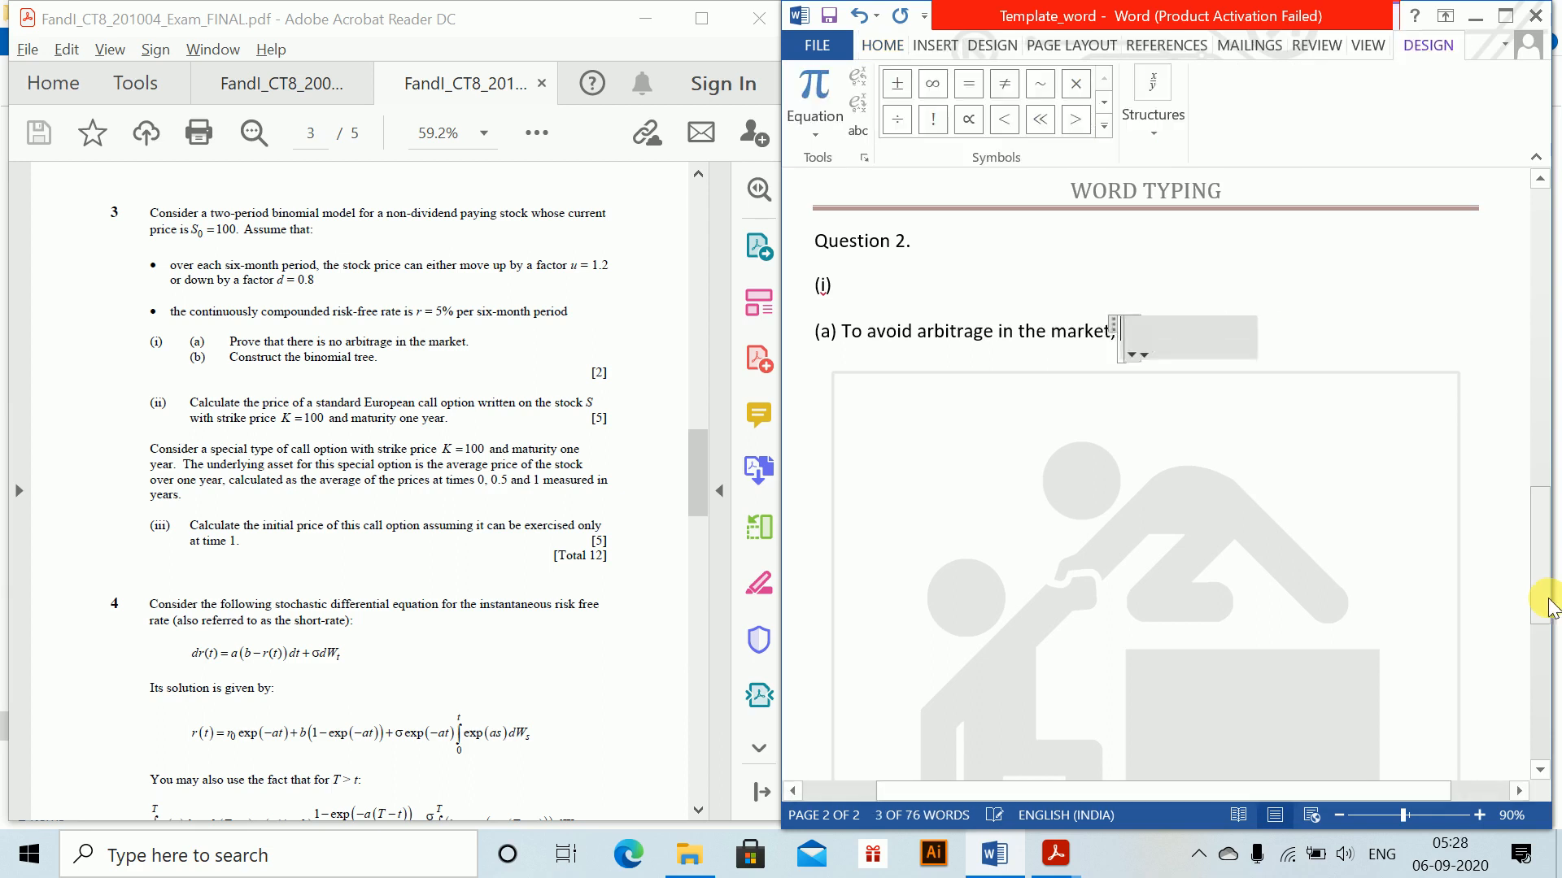
pyautogui.write('e^r')
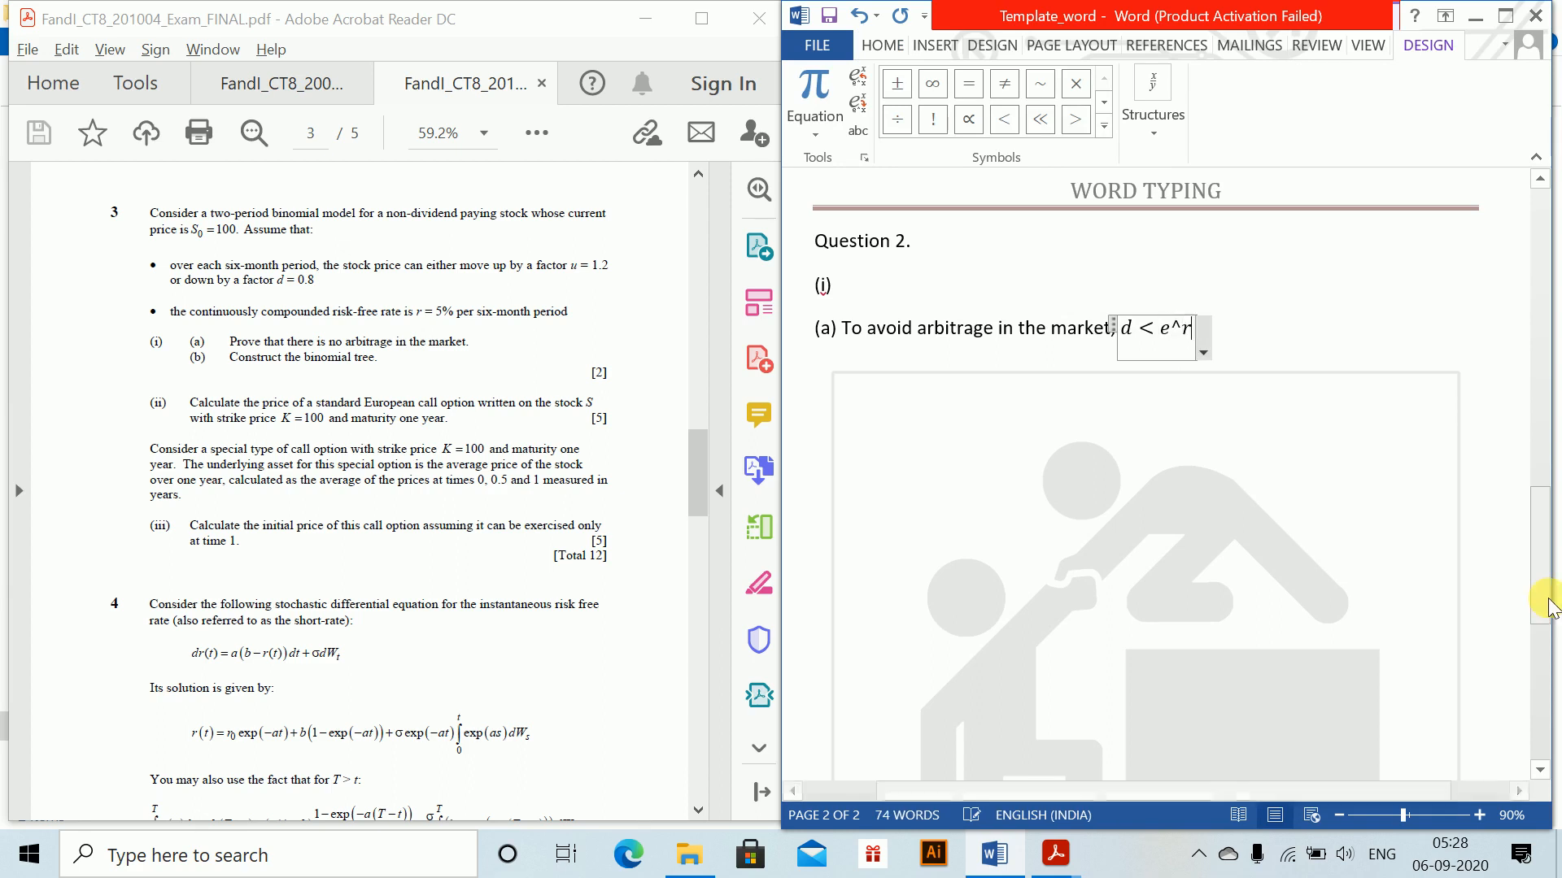
pyautogui.write(' < u')
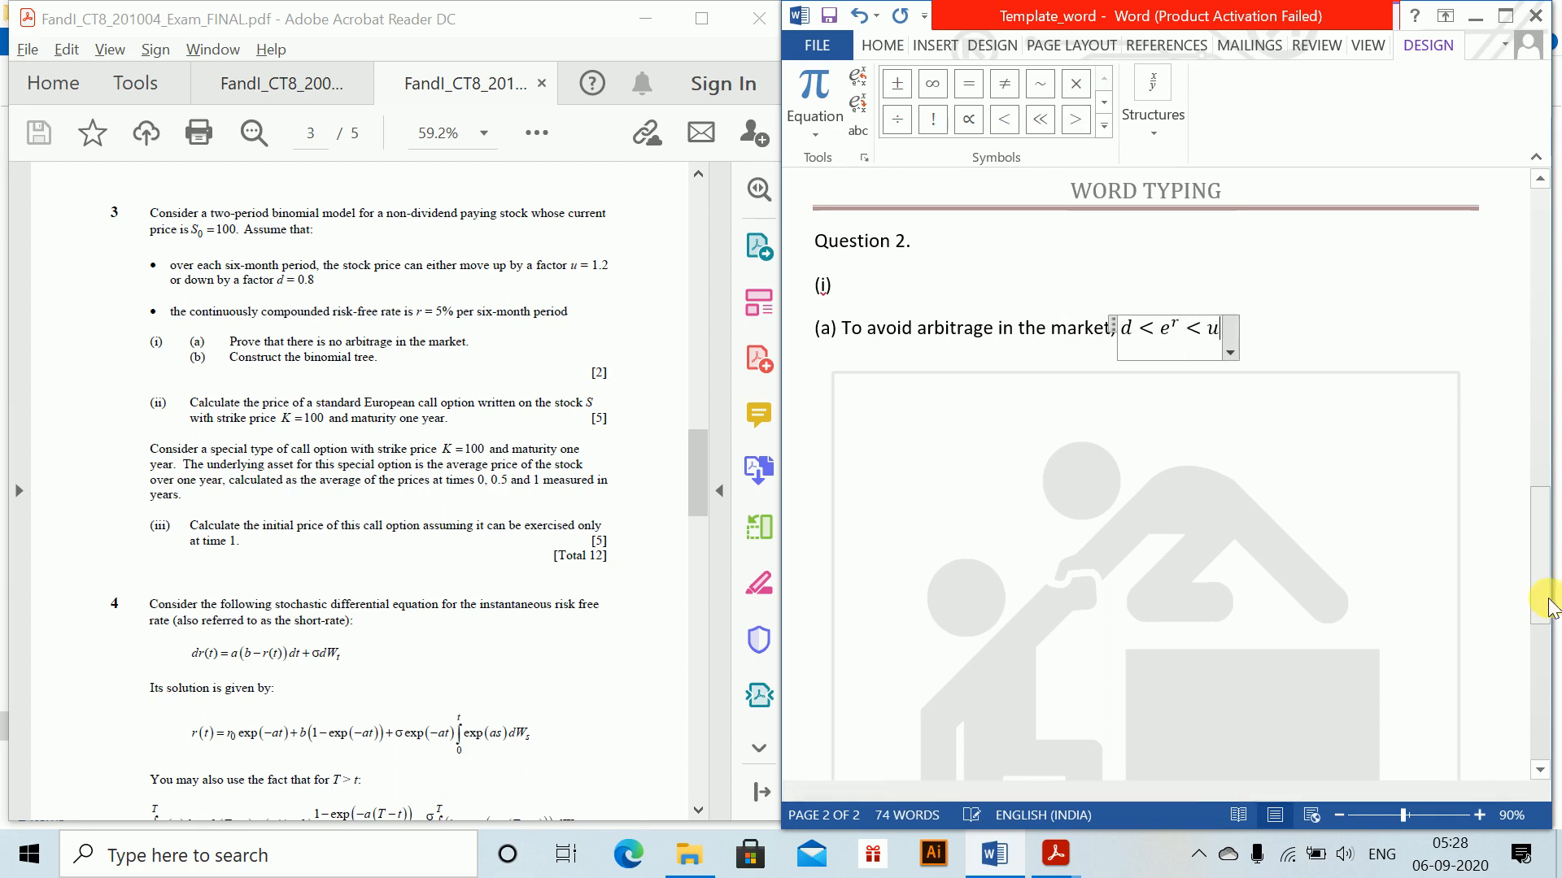
pyautogui.write('.')
pyautogui.press('Right')
# - Continue the sentence after the inequality with "here u = 1.2, d = 0.8, r = 5% , so"
pyautogui.write('Jere')
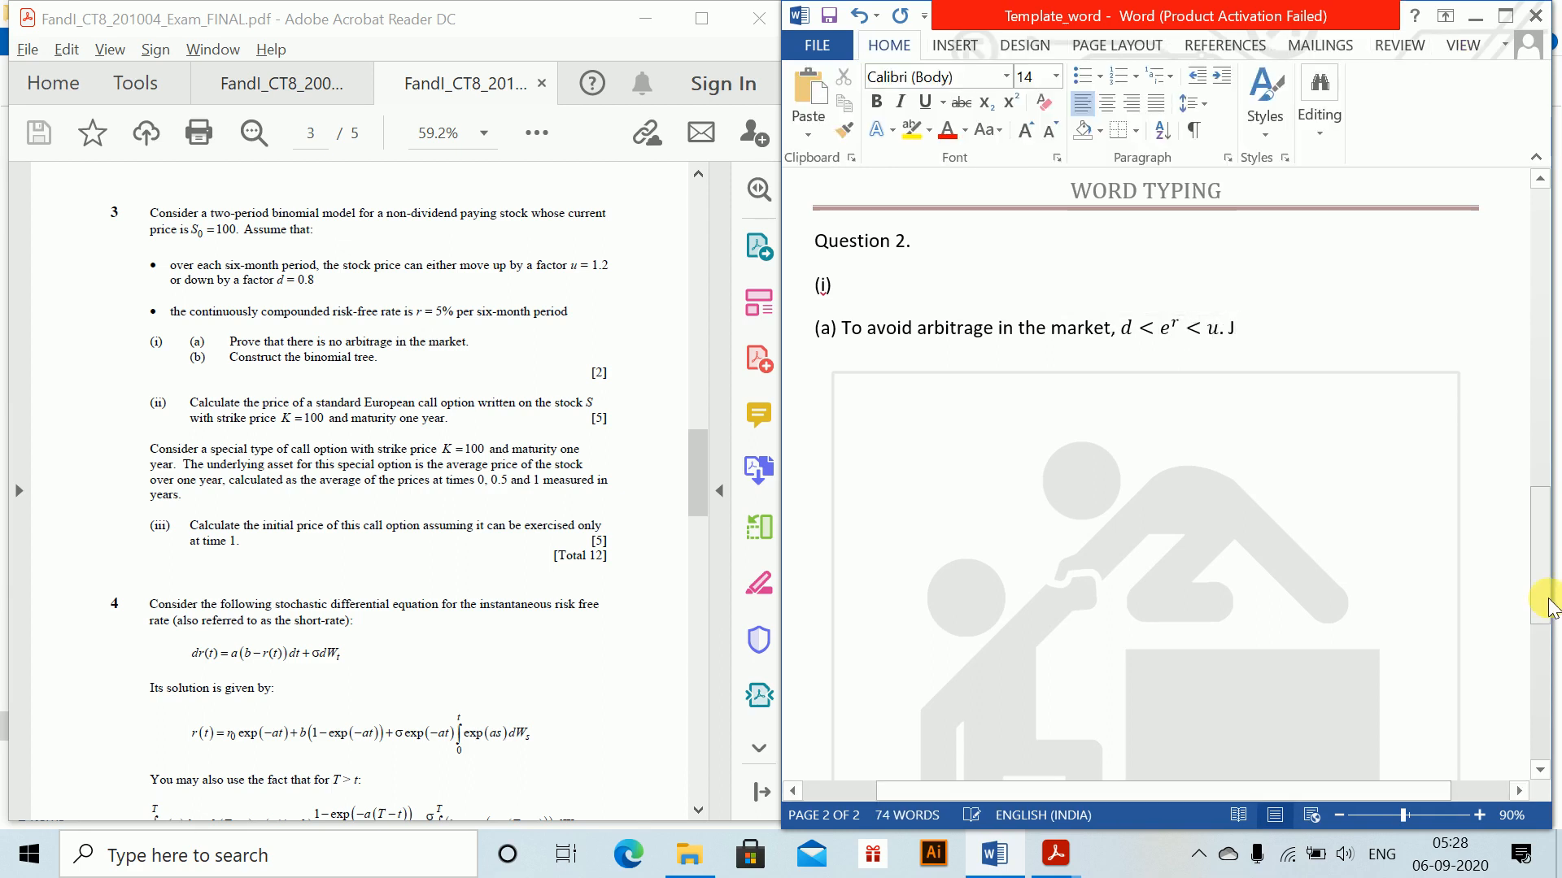
pyautogui.press('BackSpace')
pyautogui.press('BackSpace')
pyautogui.press('BackSpace')
pyautogui.press('BackSpace')
pyautogui.write('here u =')
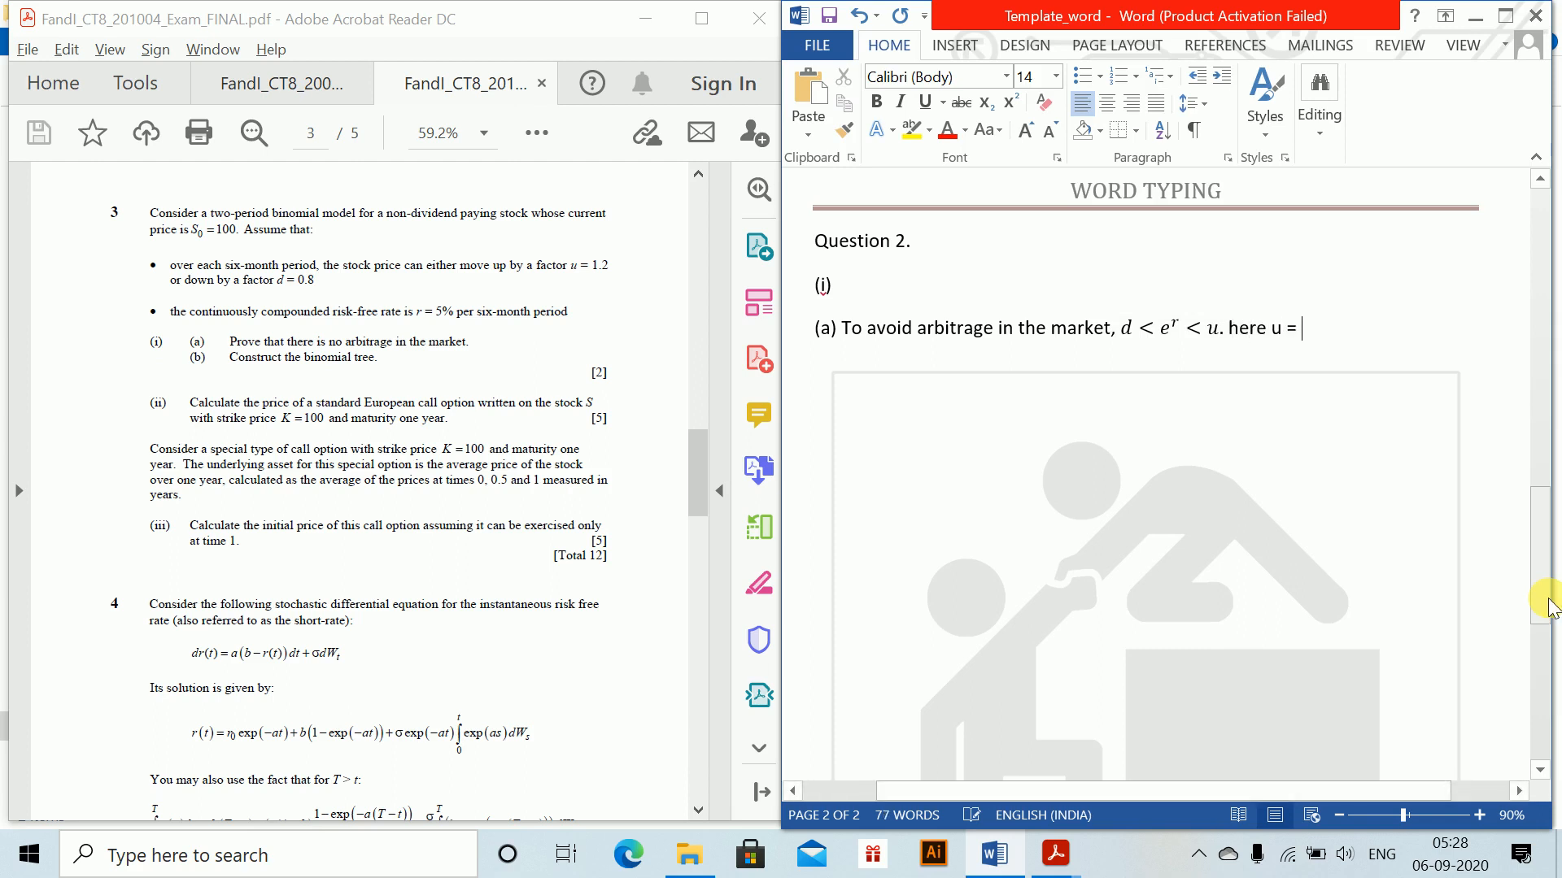
pyautogui.write(' 1.2')
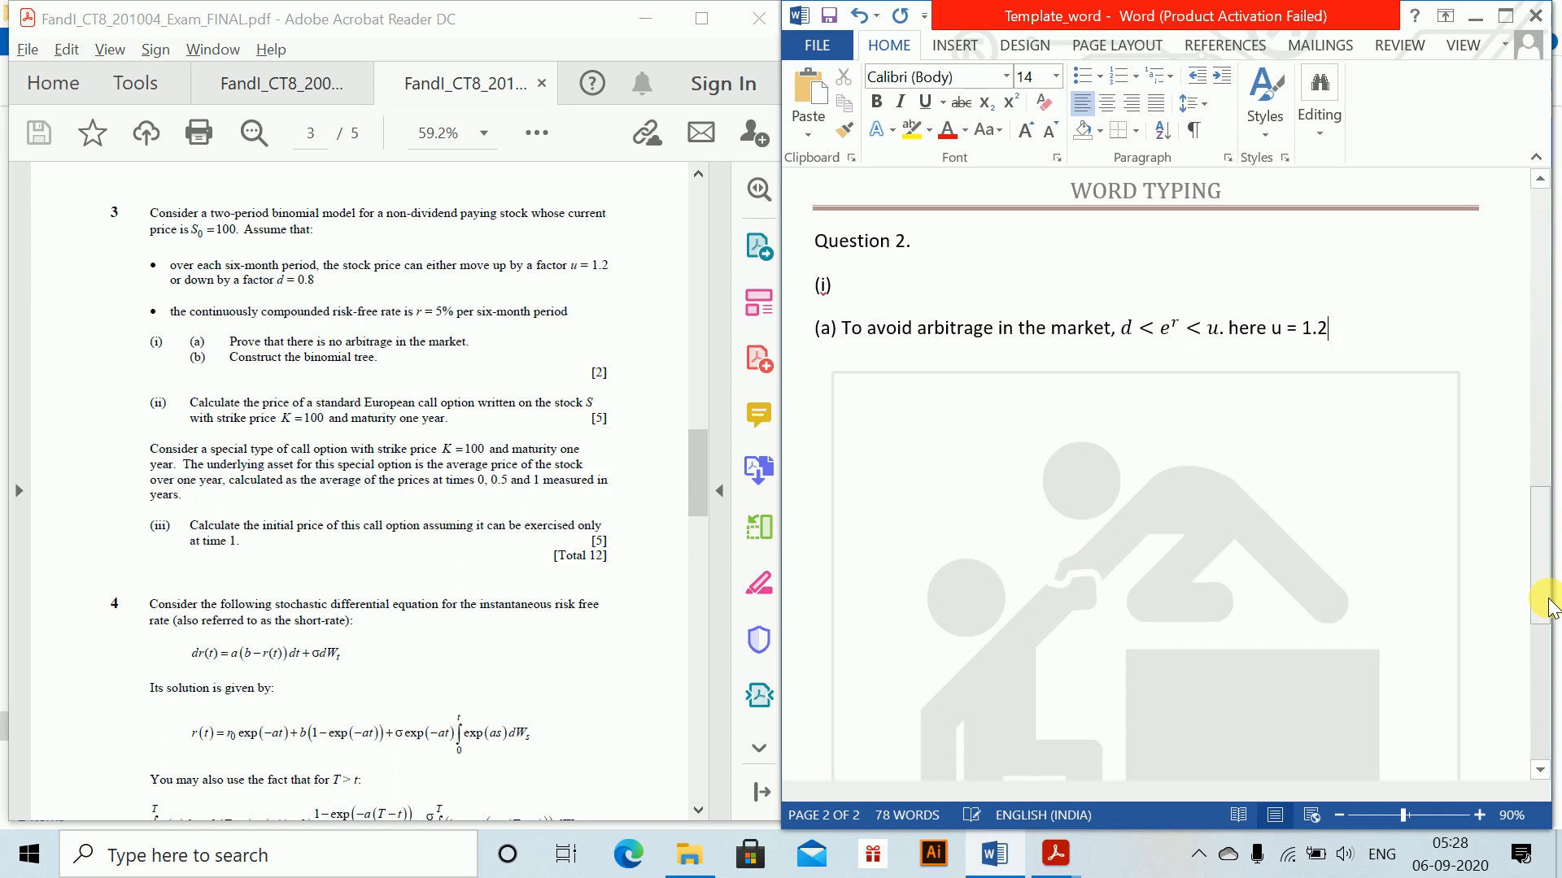
pyautogui.write(', d = 0')
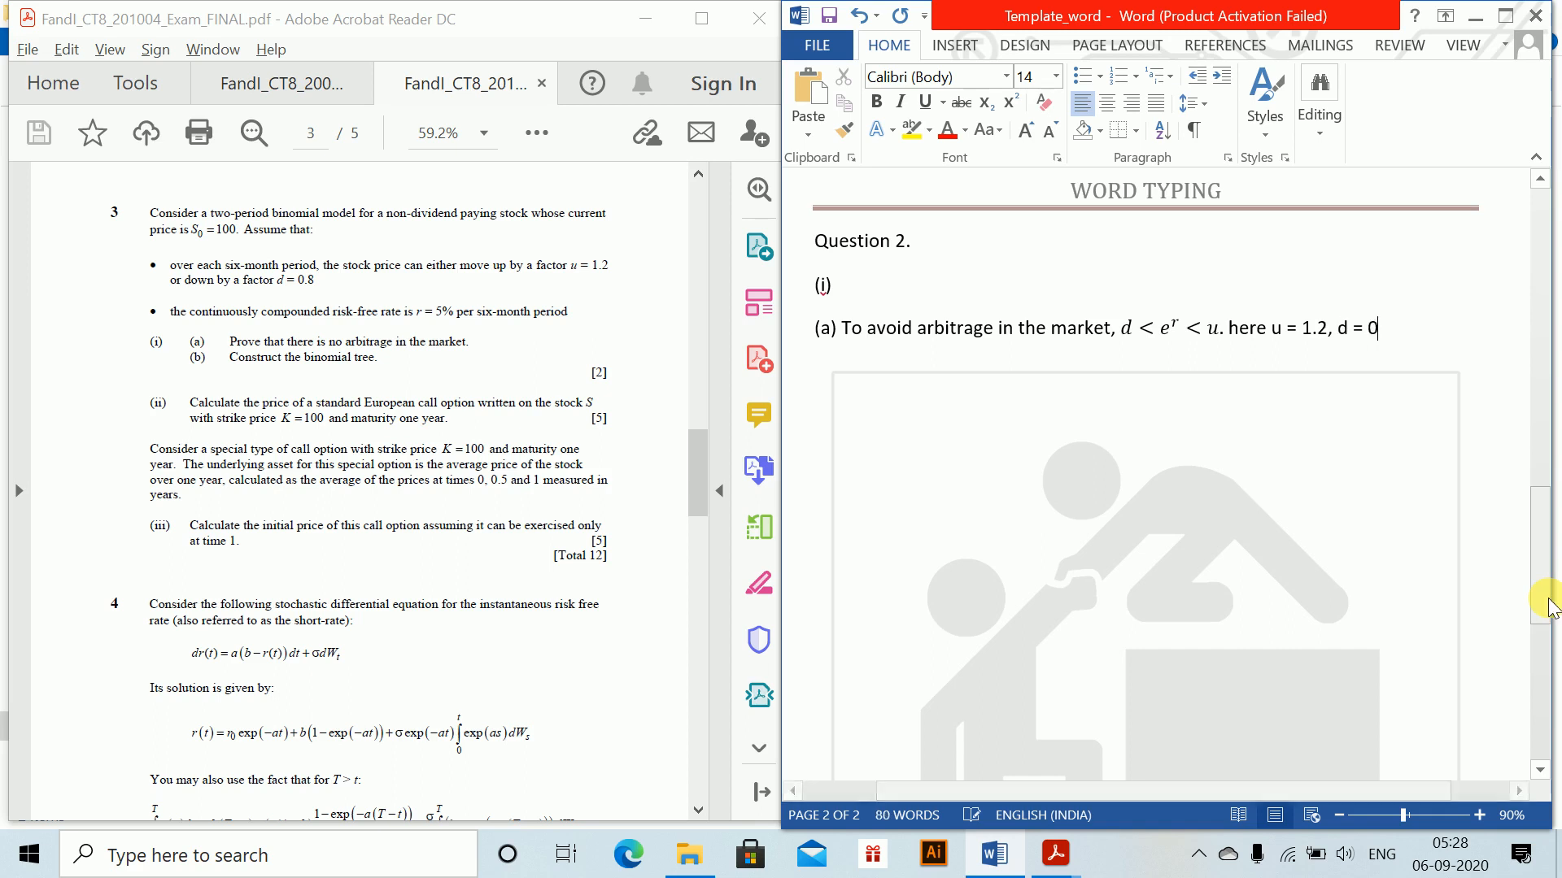
pyautogui.write('.8, r ')
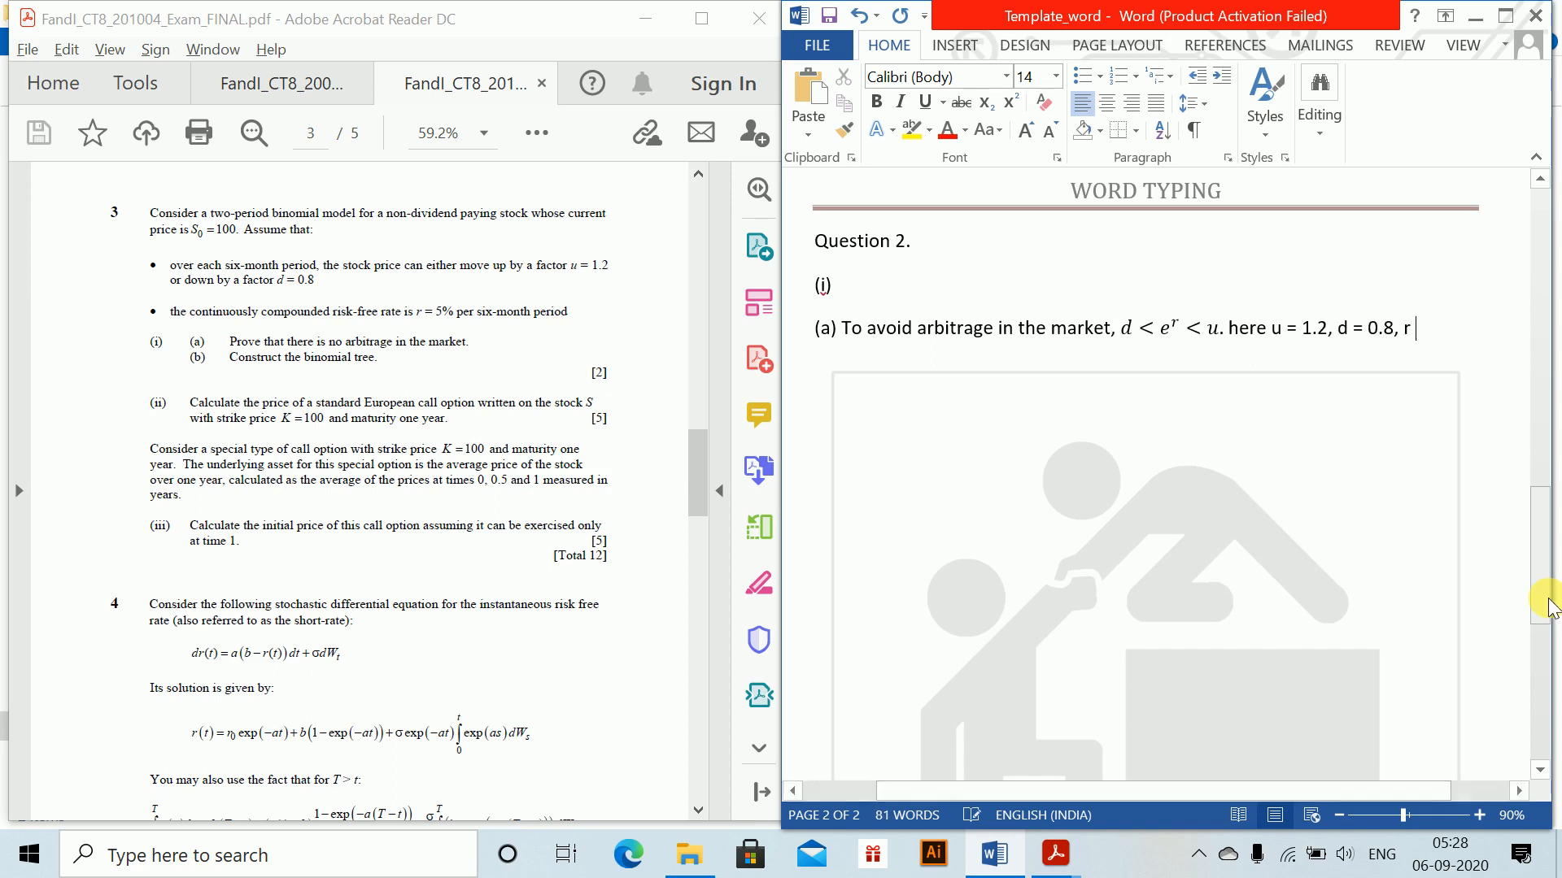
pyautogui.write('=')
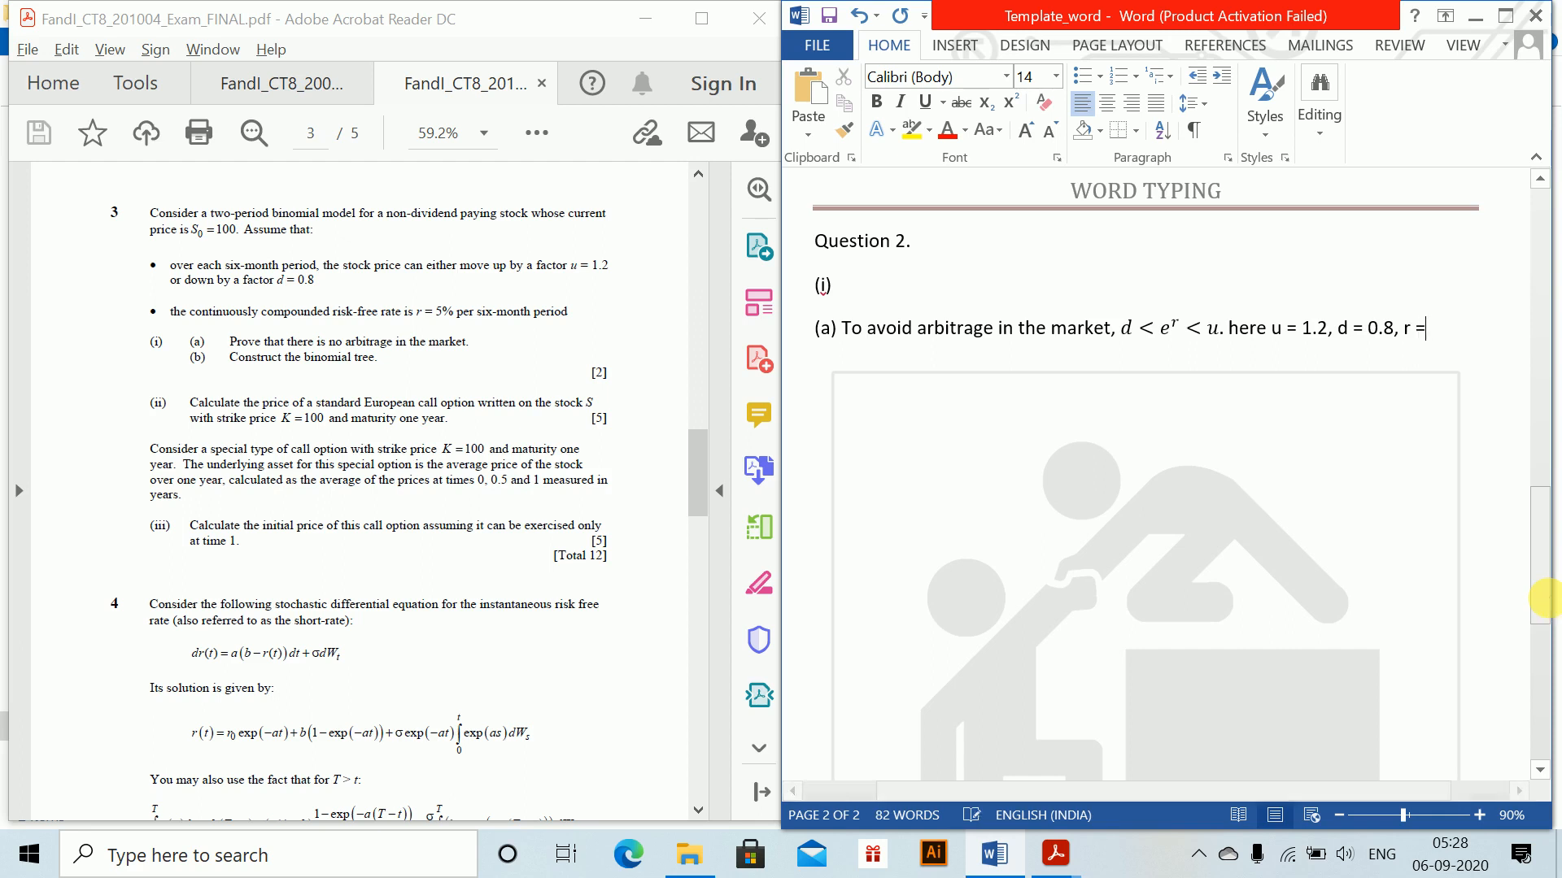
pyautogui.write(' 5% , so')
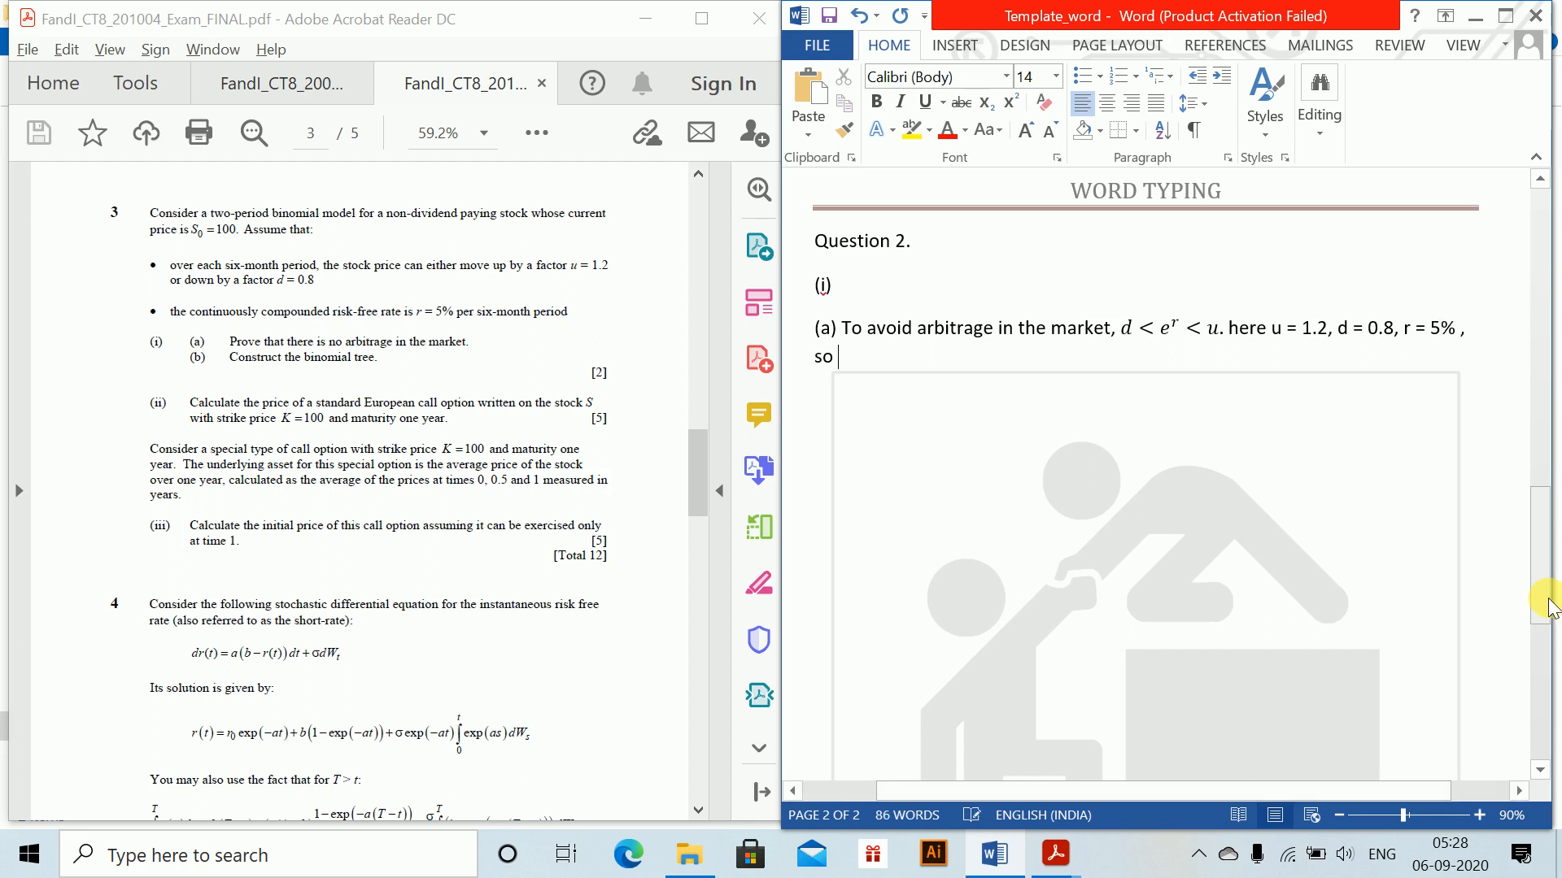
# - Insert the inline equation e^r = e^0,05 = 1.0513 after "so"
pyautogui.hotkey('alt', '=')
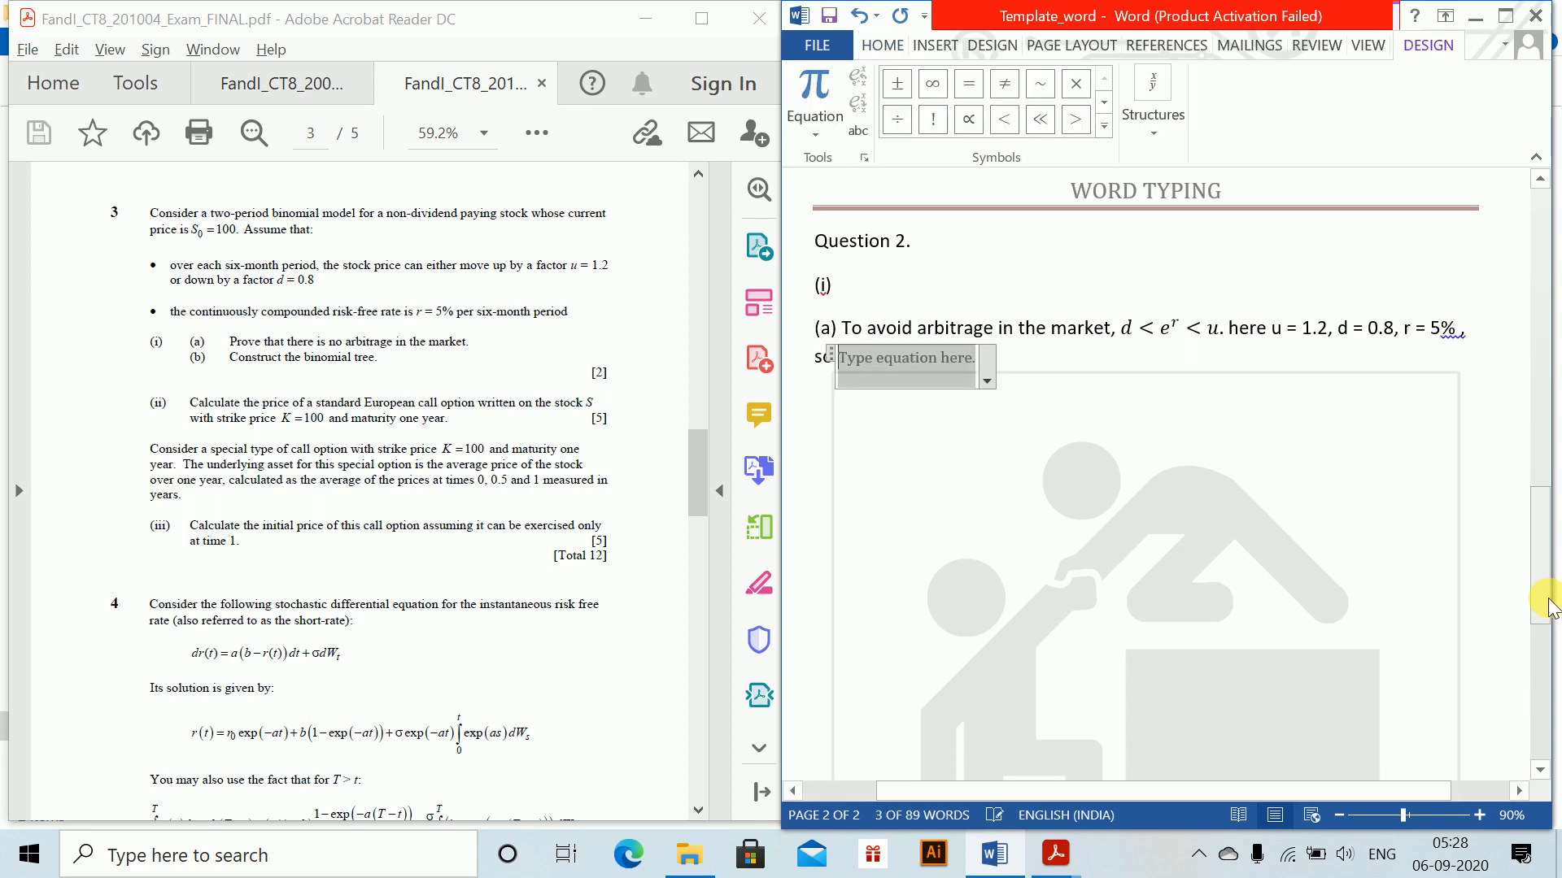
pyautogui.write('e^2')
pyautogui.press('BackSpace')
pyautogui.write('r = ')
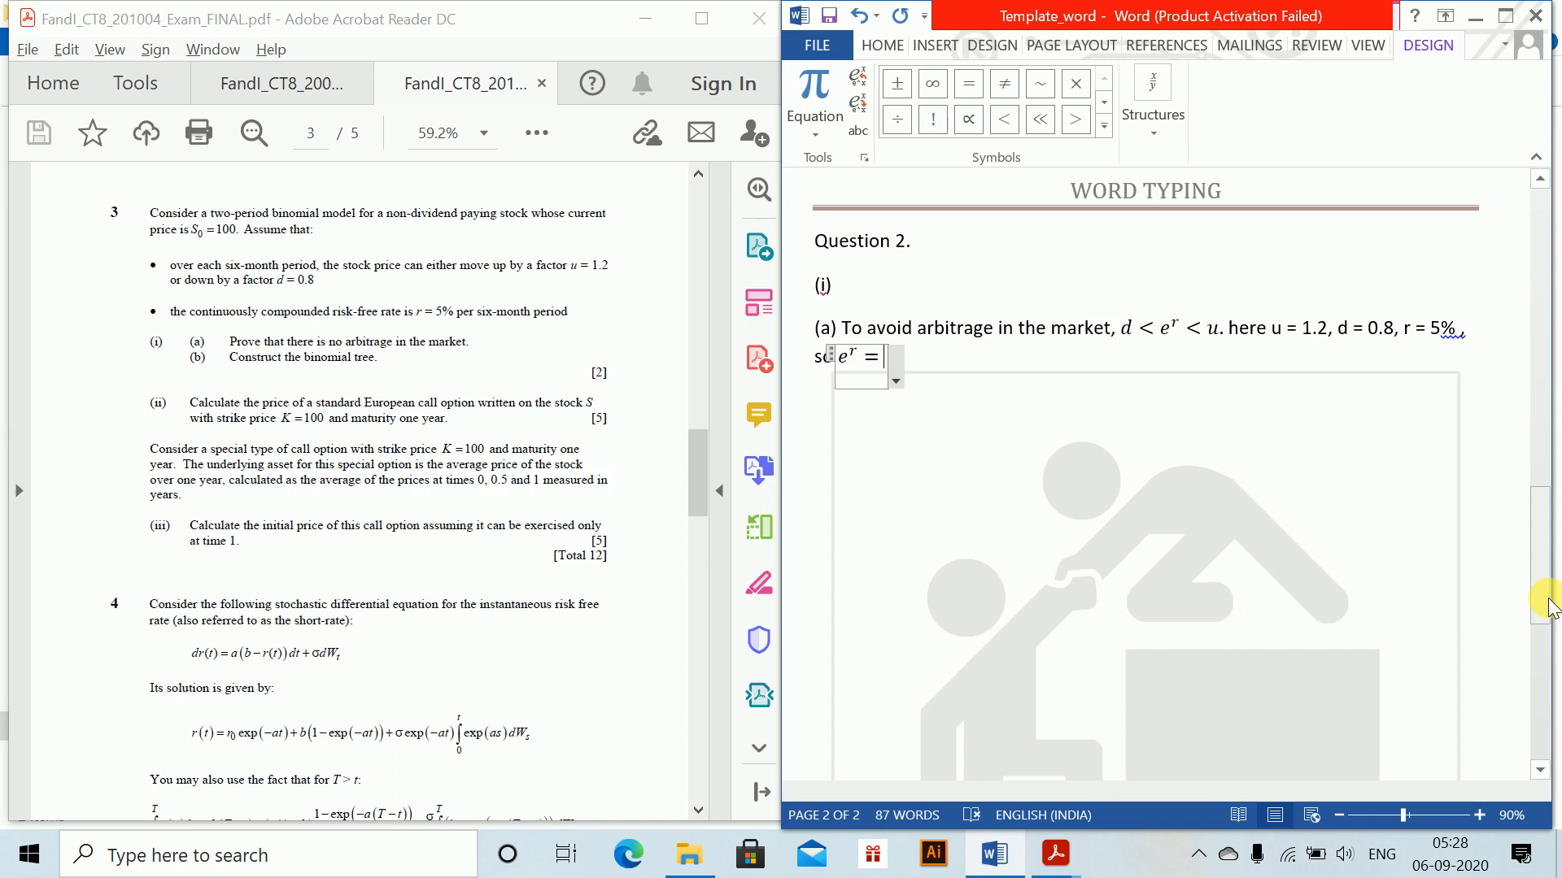
pyautogui.write('e^0,05')
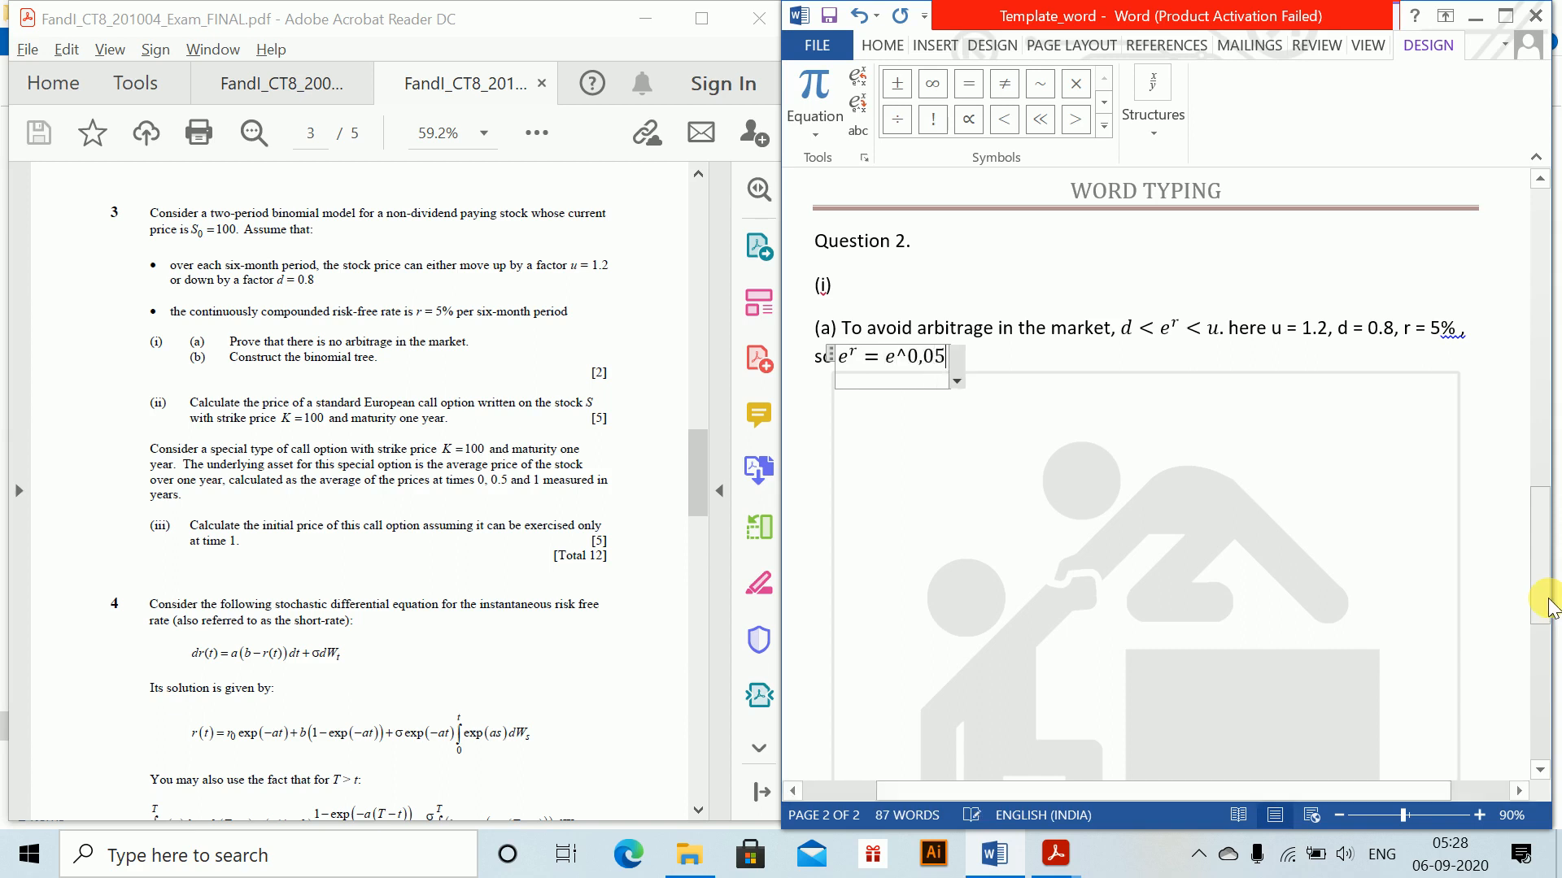
pyautogui.write(' = ')
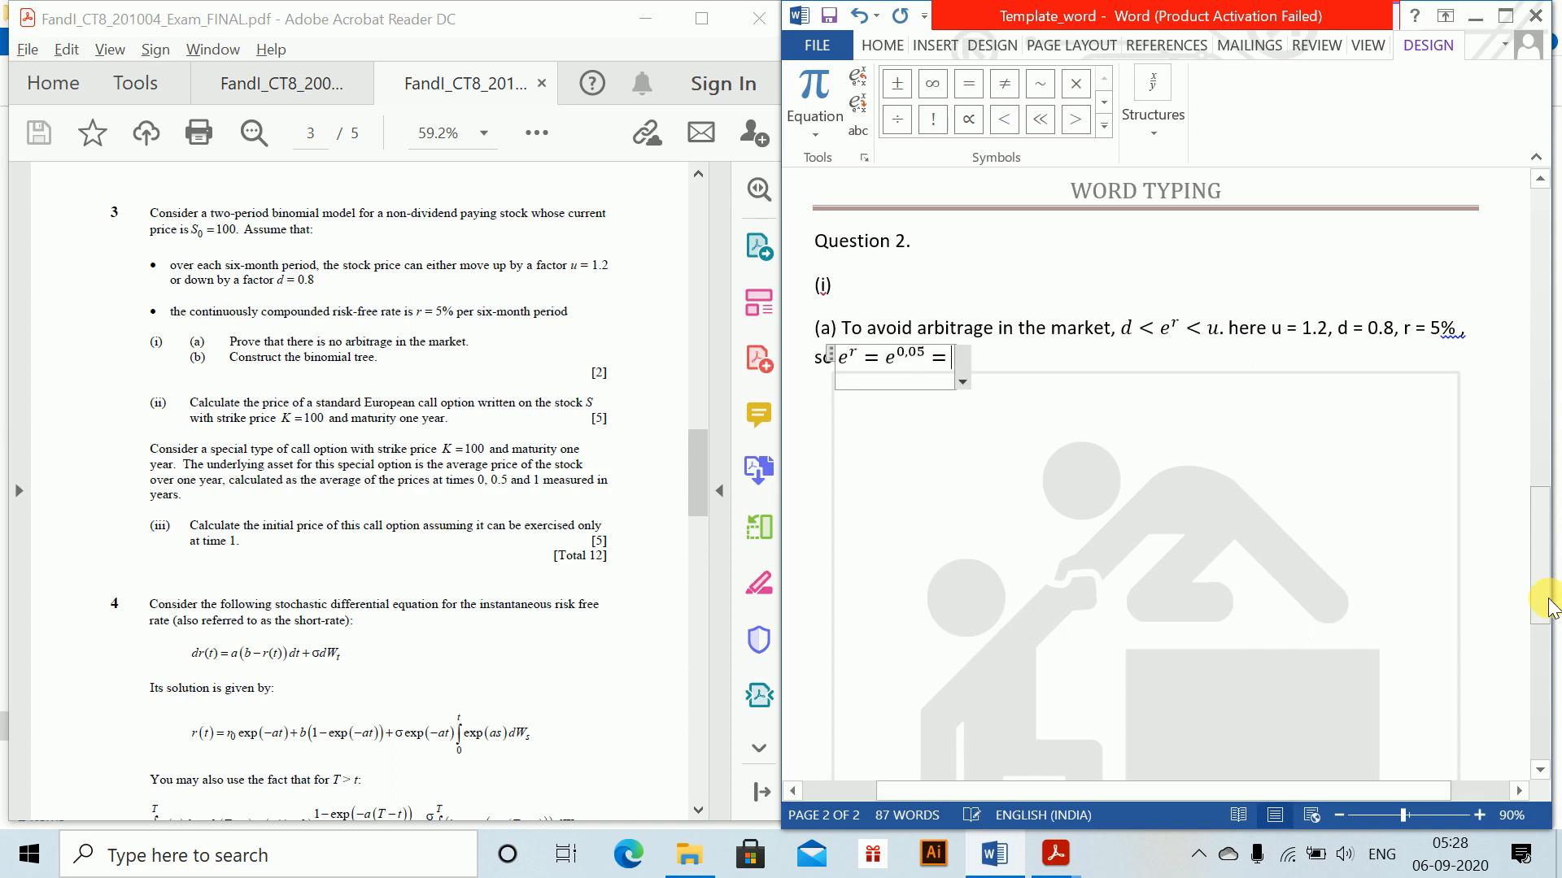
pyautogui.write('1.0513')
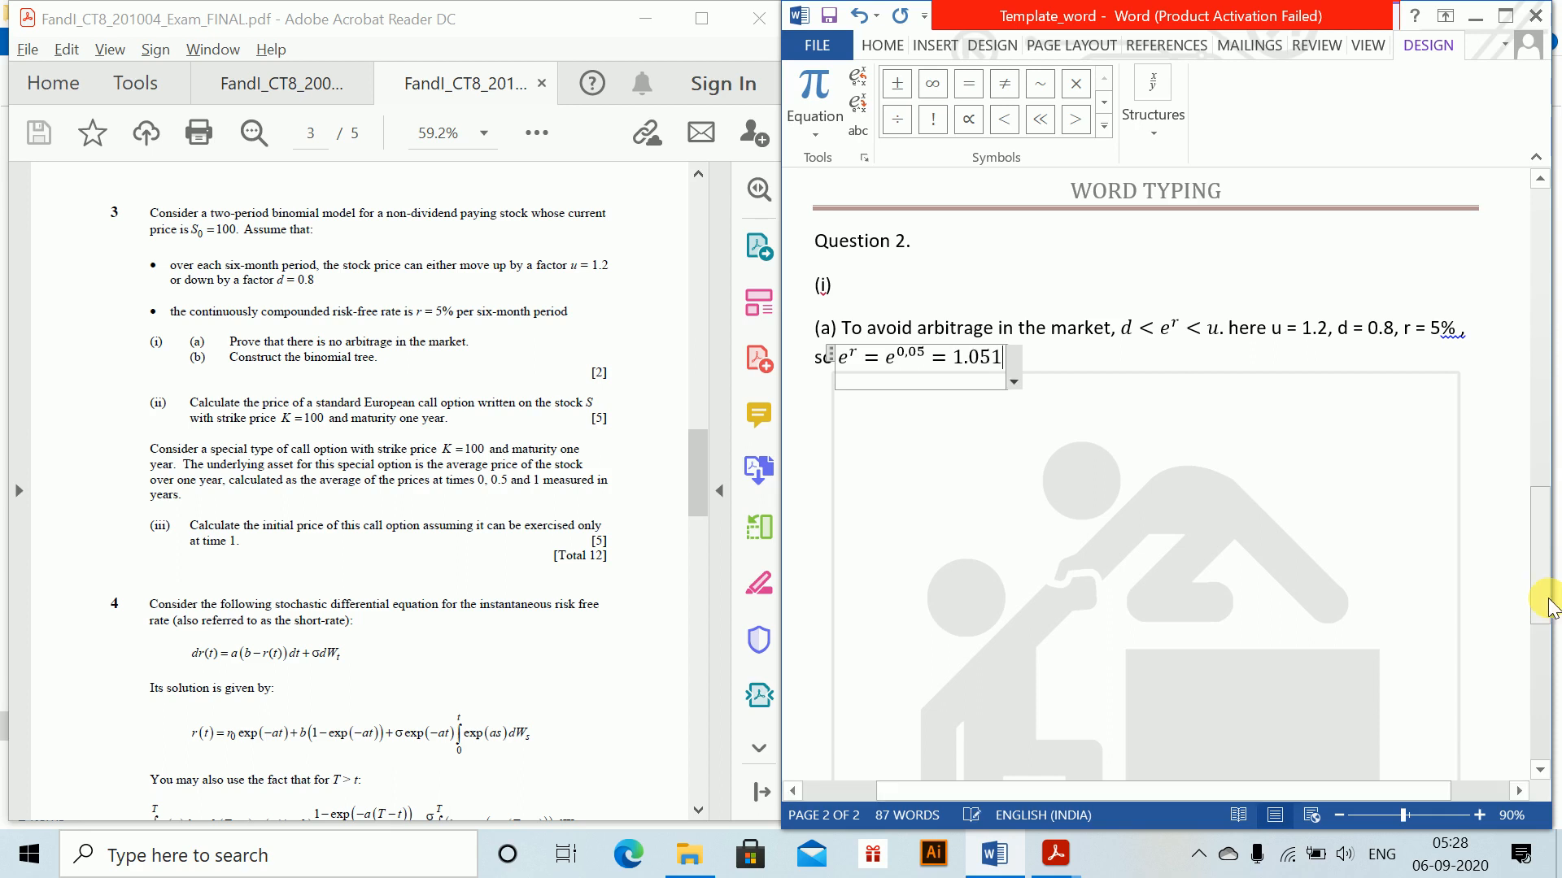
pyautogui.press('Right')
# - Add the conclusion "So the inequality holds" on a new line below the equation
pyautogui.press('Return')
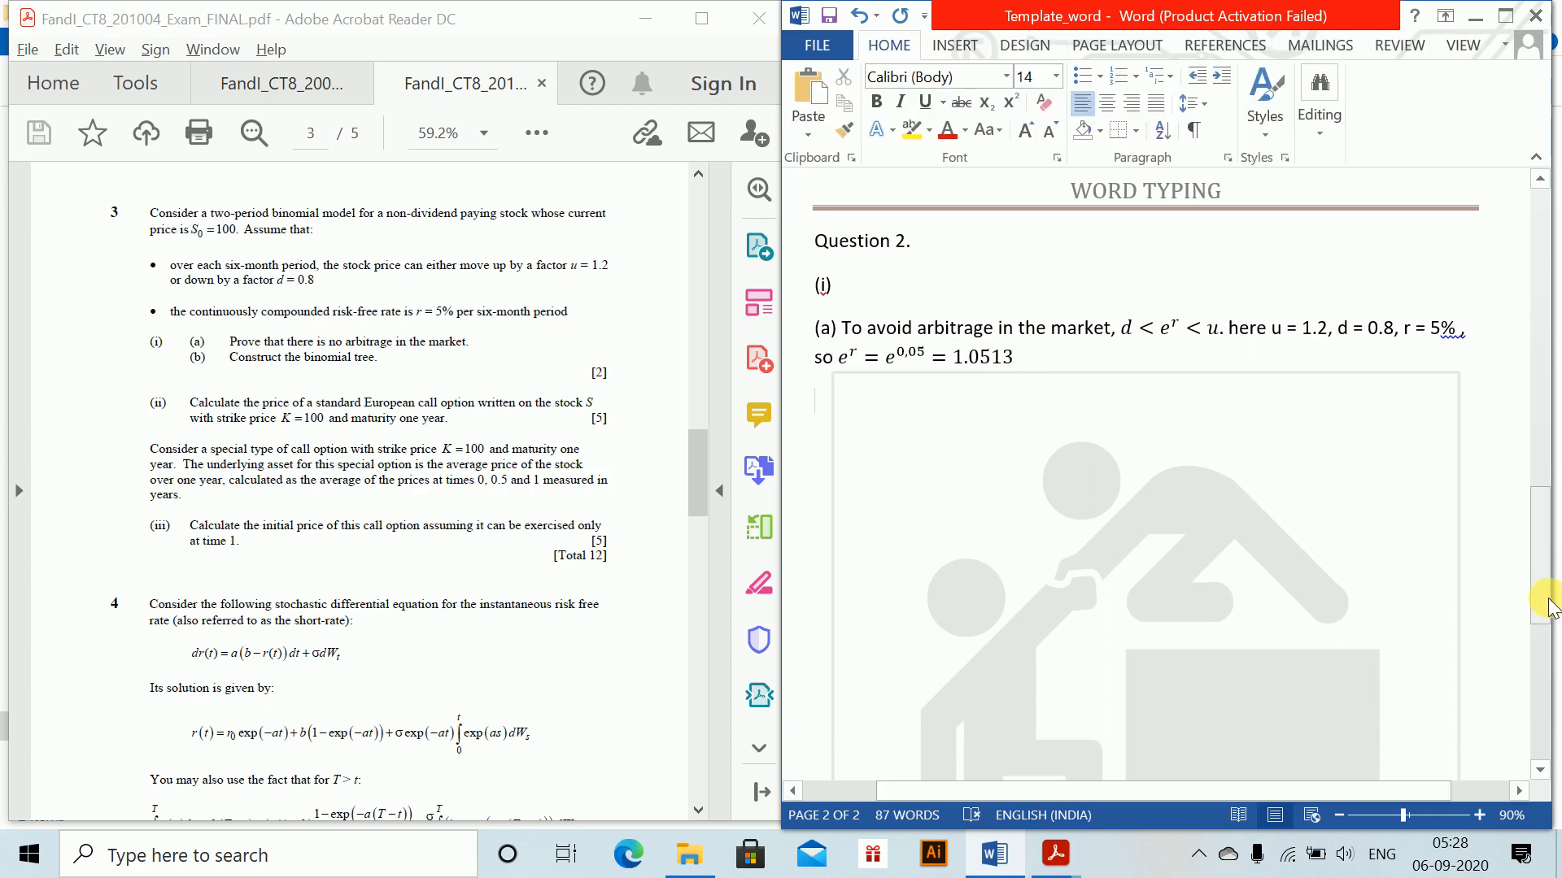
pyautogui.write('So the inequality hols')
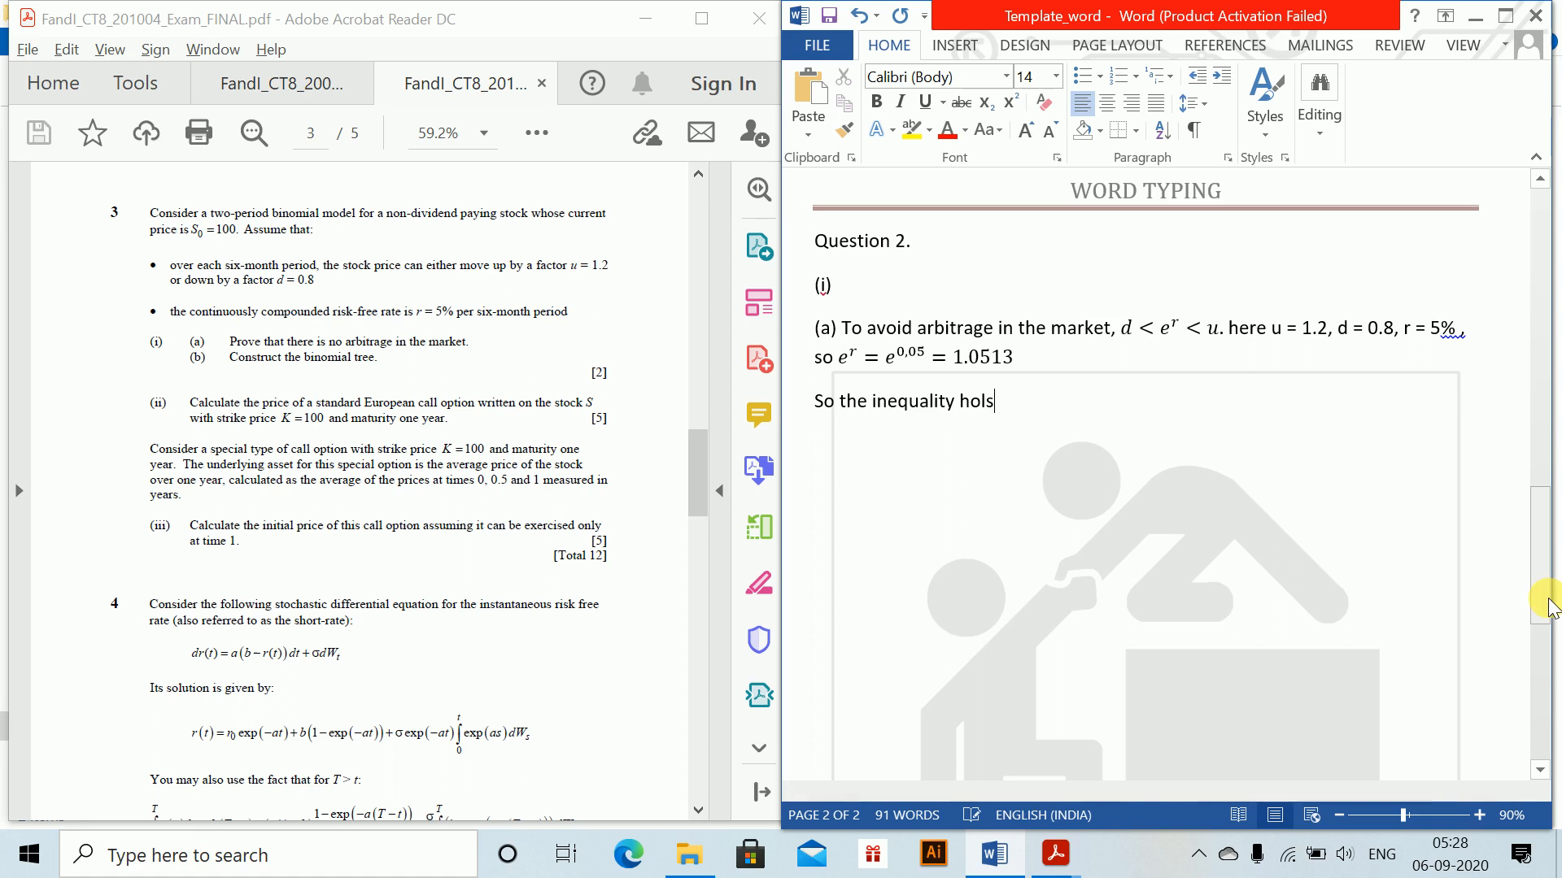
pyautogui.press('BackSpace')
pyautogui.write('ds')
# - Add the part label "(ii)" on a new line and insert a table with three columns and seven rows beneath it
pyautogui.press('Return')
pyautogui.write('(ii)')
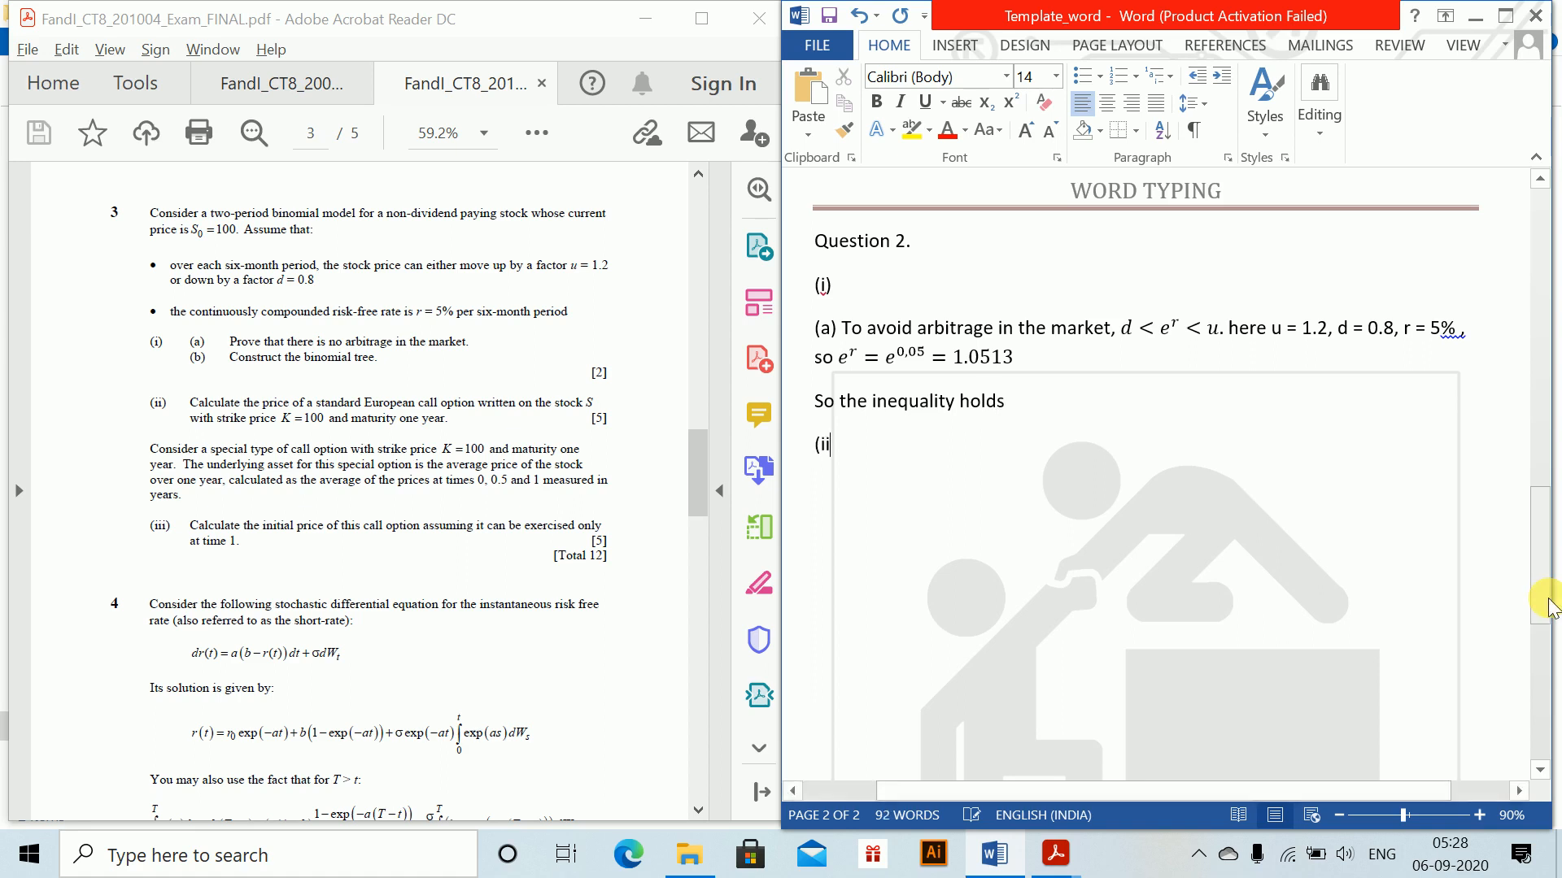
pyautogui.press('Return')
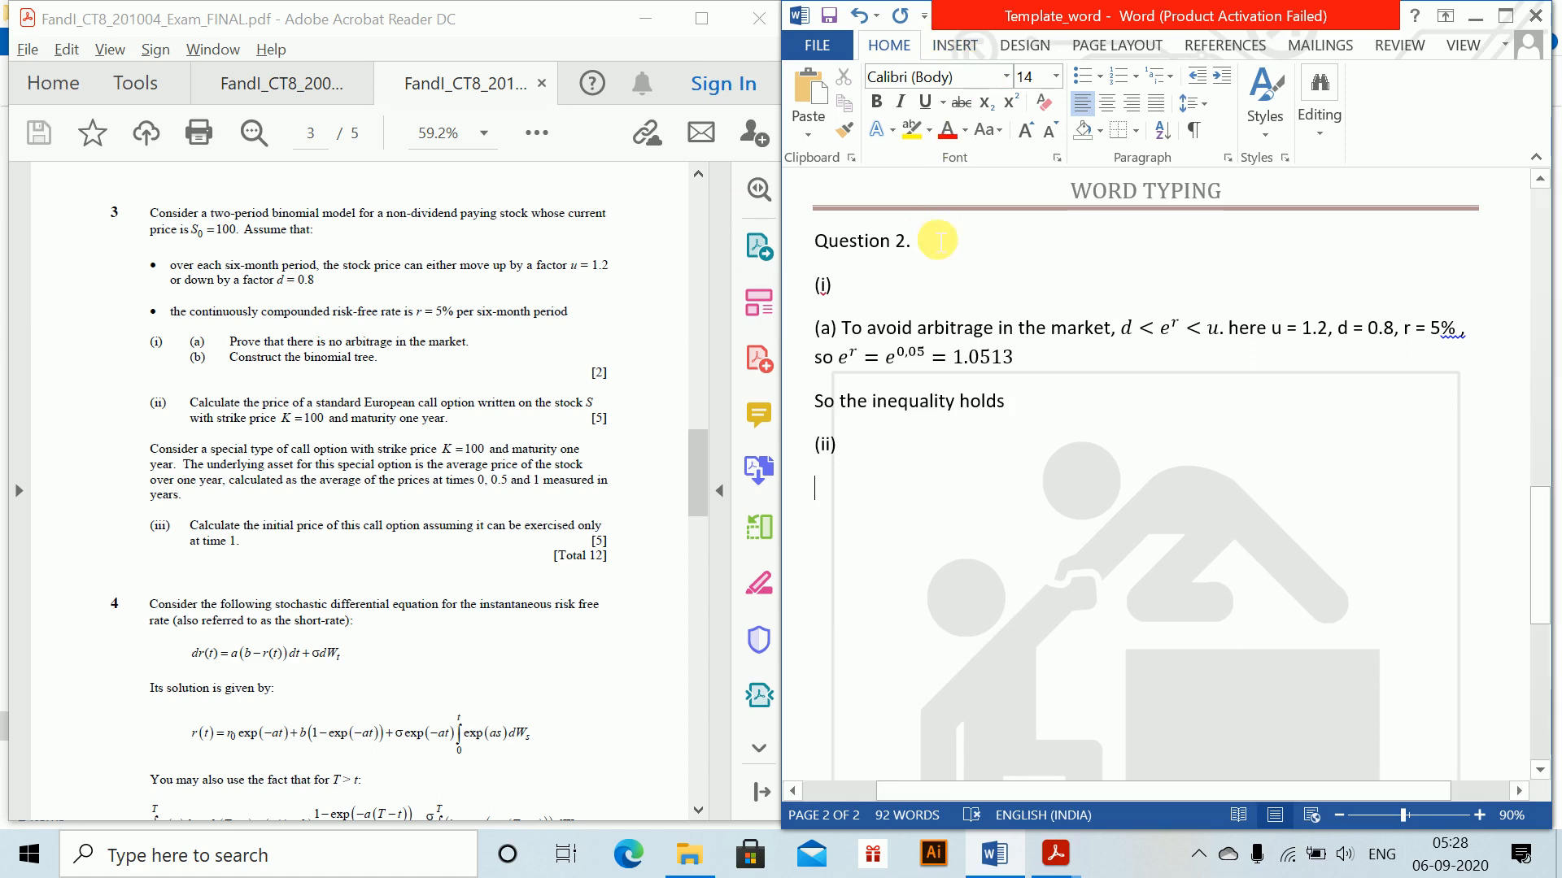
pyautogui.click(950, 45)
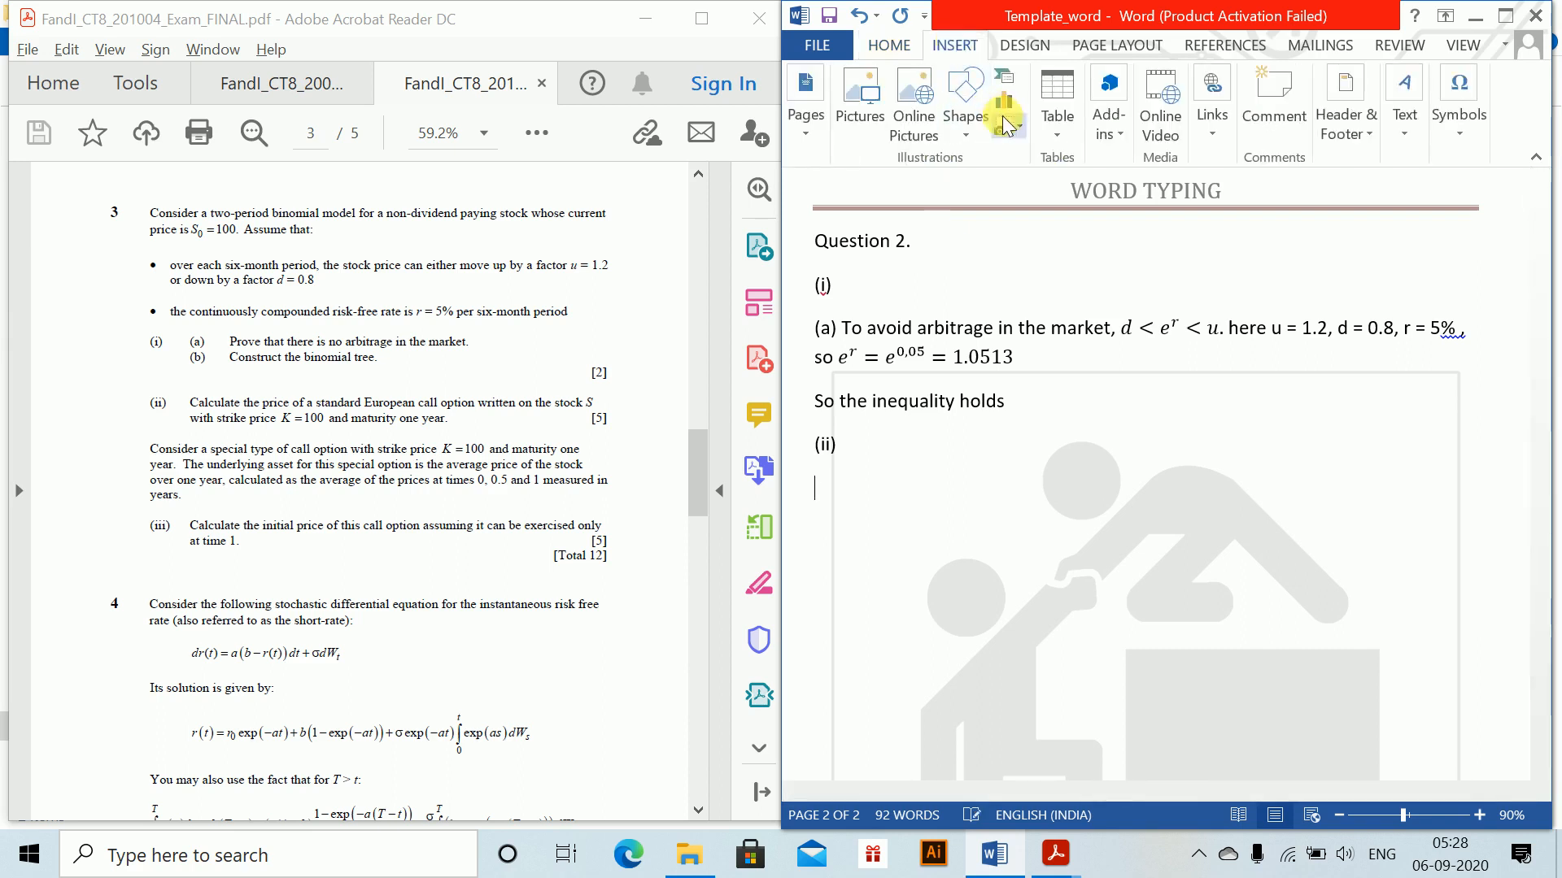
pyautogui.click(1056, 110)
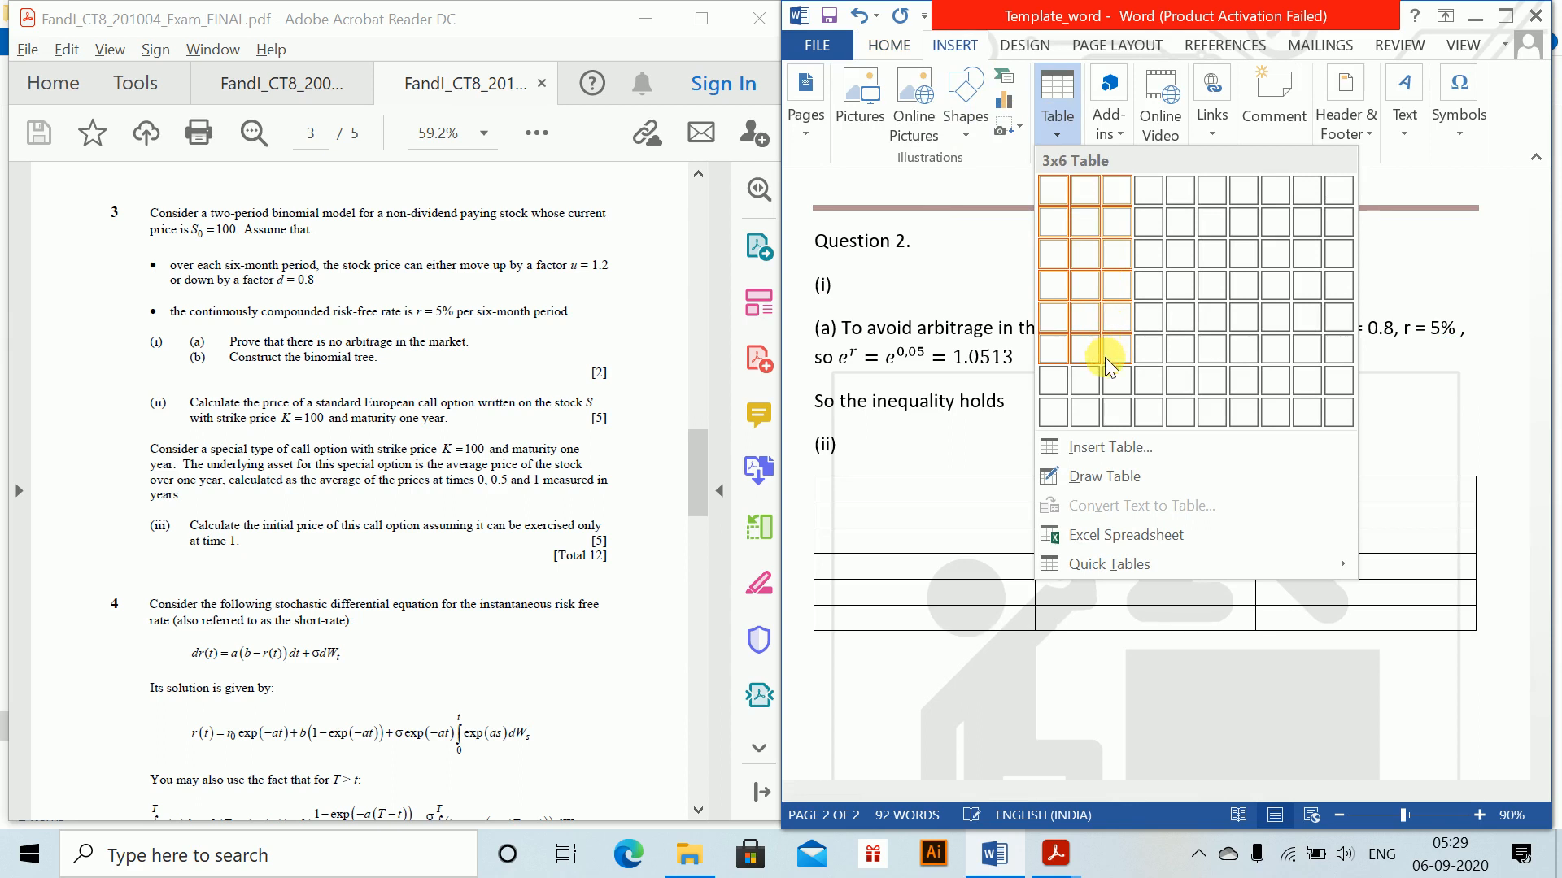
pyautogui.click(1106, 381)
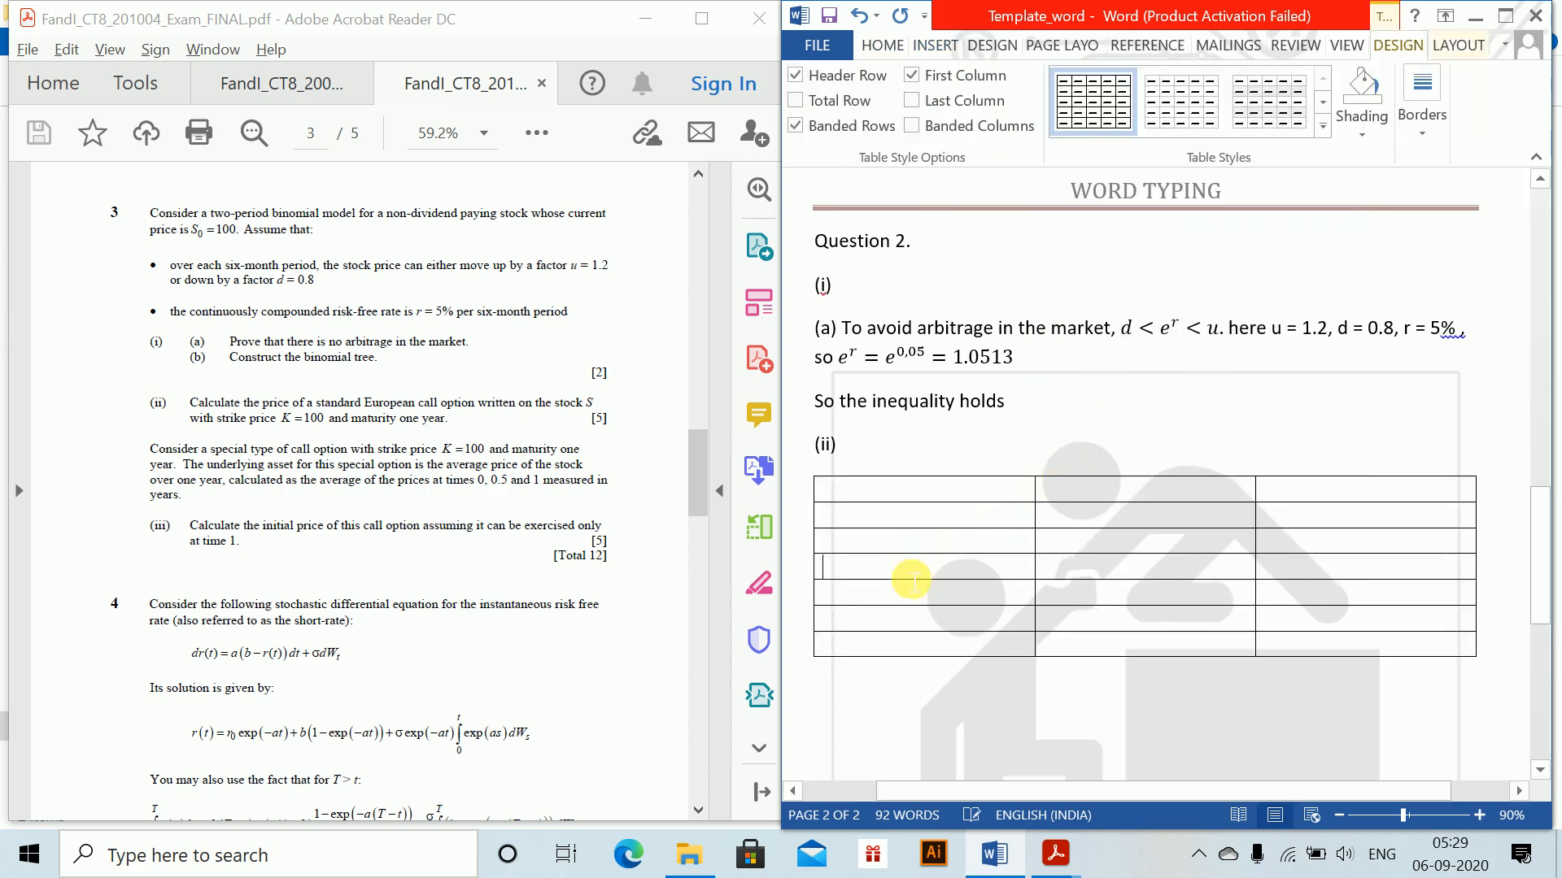
# - Enter 100 in the first column's fourth row, and "100*u= 120" and "100*d = 80" in the second column's third and fifth rows
pyautogui.click(903, 569)
pyautogui.write('100')
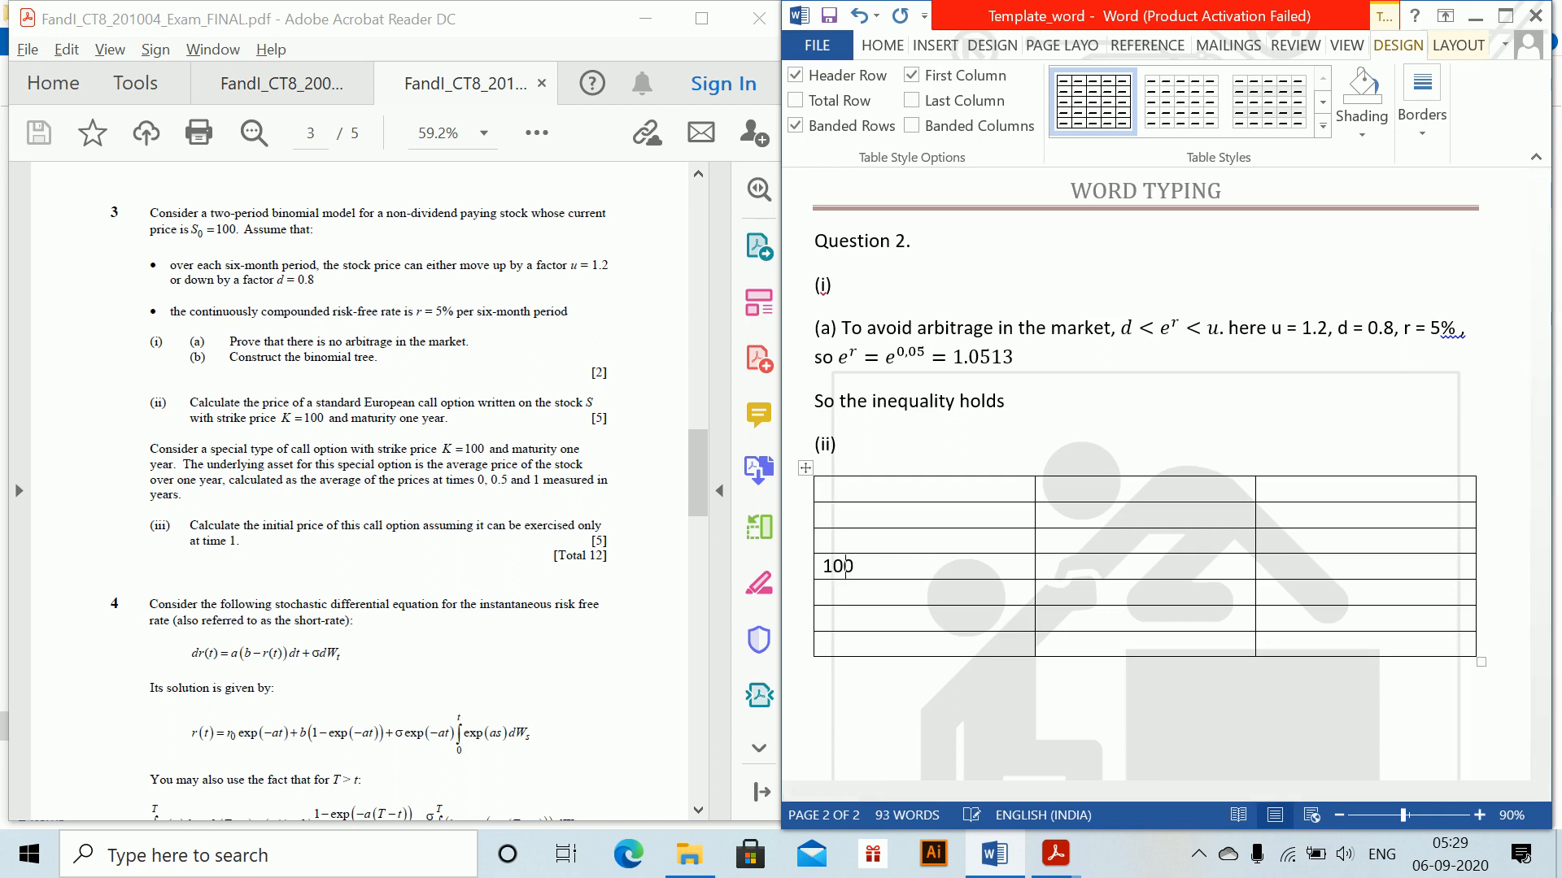
pyautogui.press('Tab')
pyautogui.write('100*')
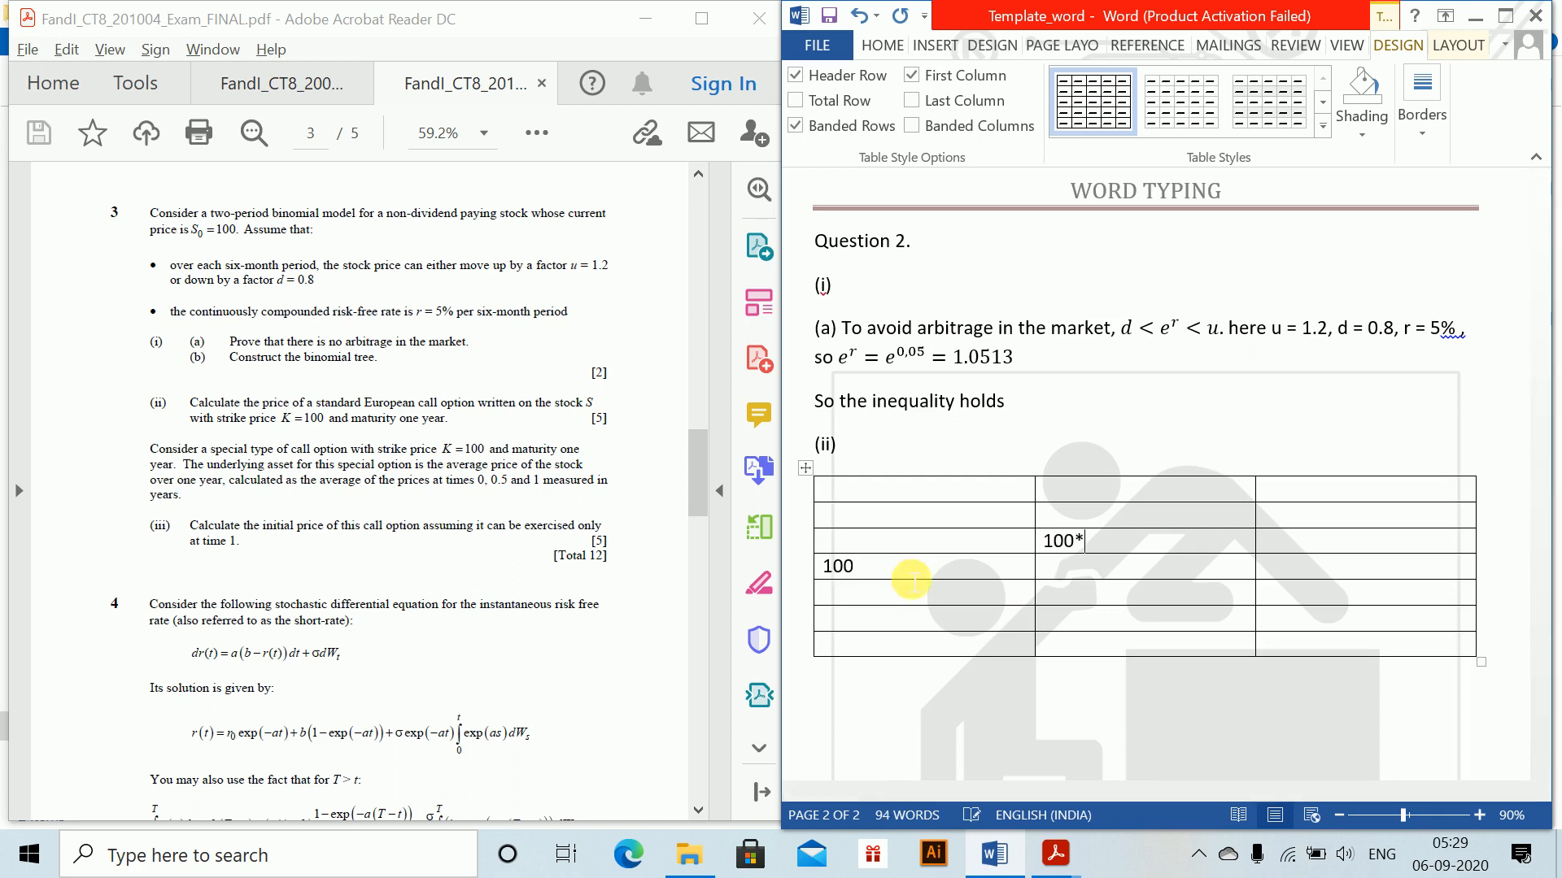
pyautogui.write('u')
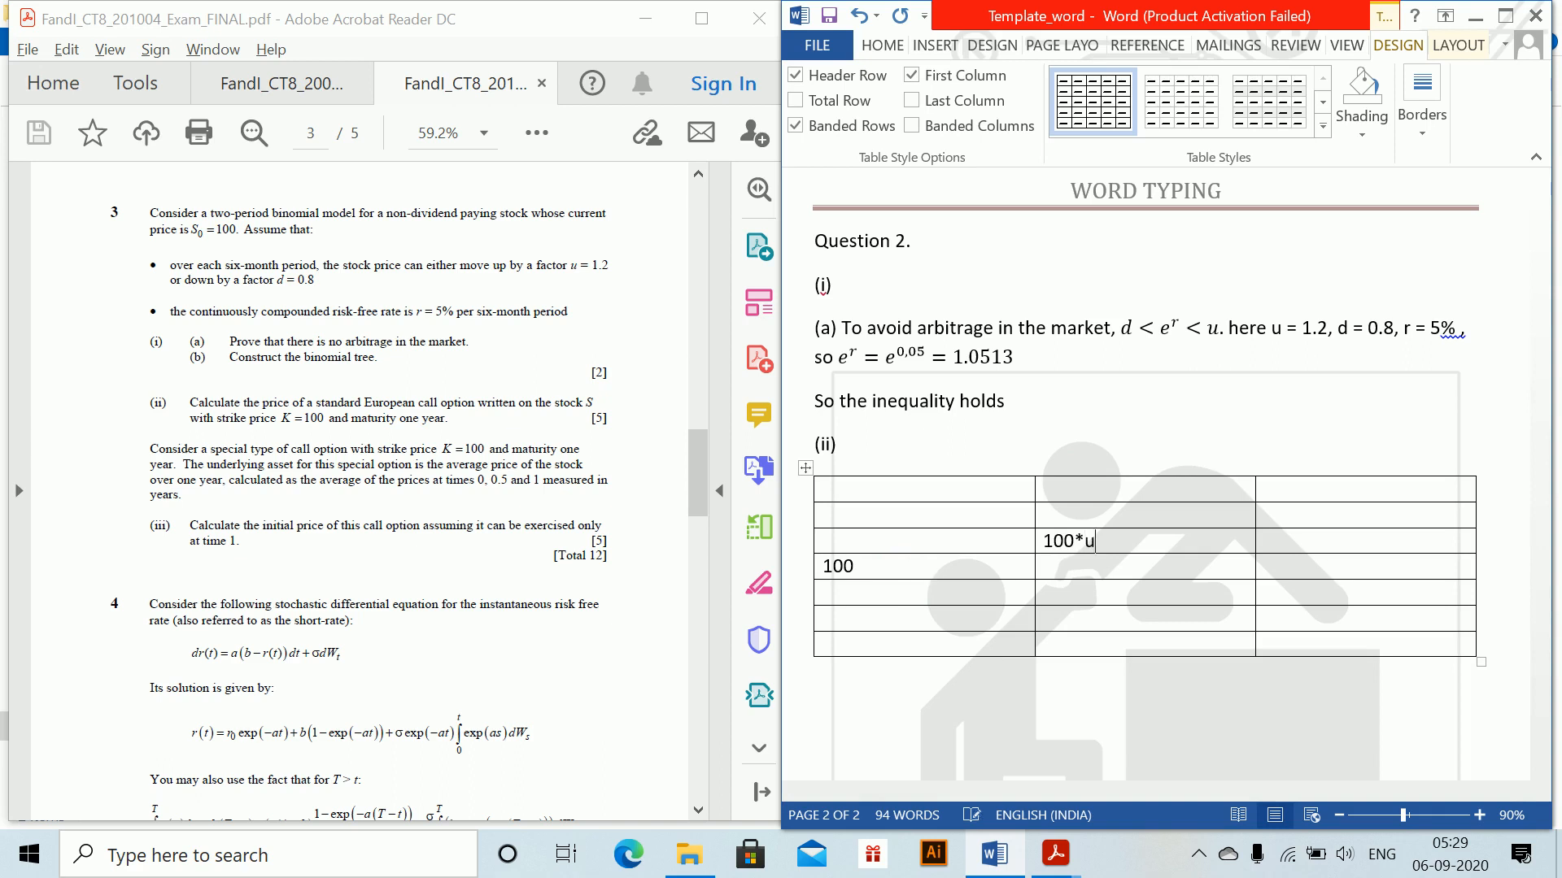
pyautogui.write('= 120')
pyautogui.press('Down')
pyautogui.write('100*d = 8')
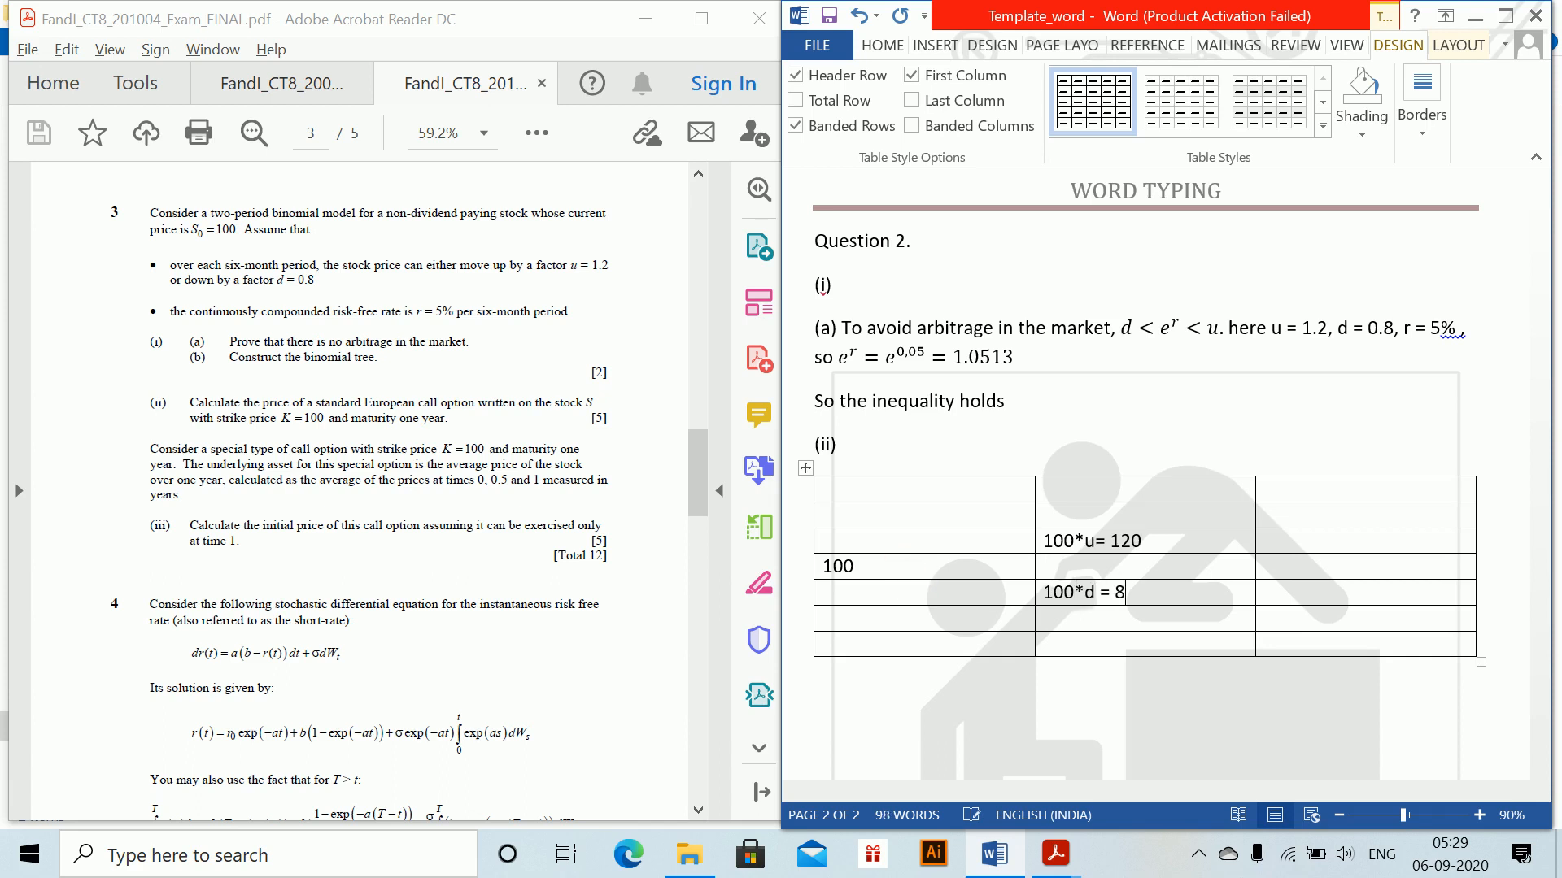
pyautogui.write('0')
pyautogui.press('Up')
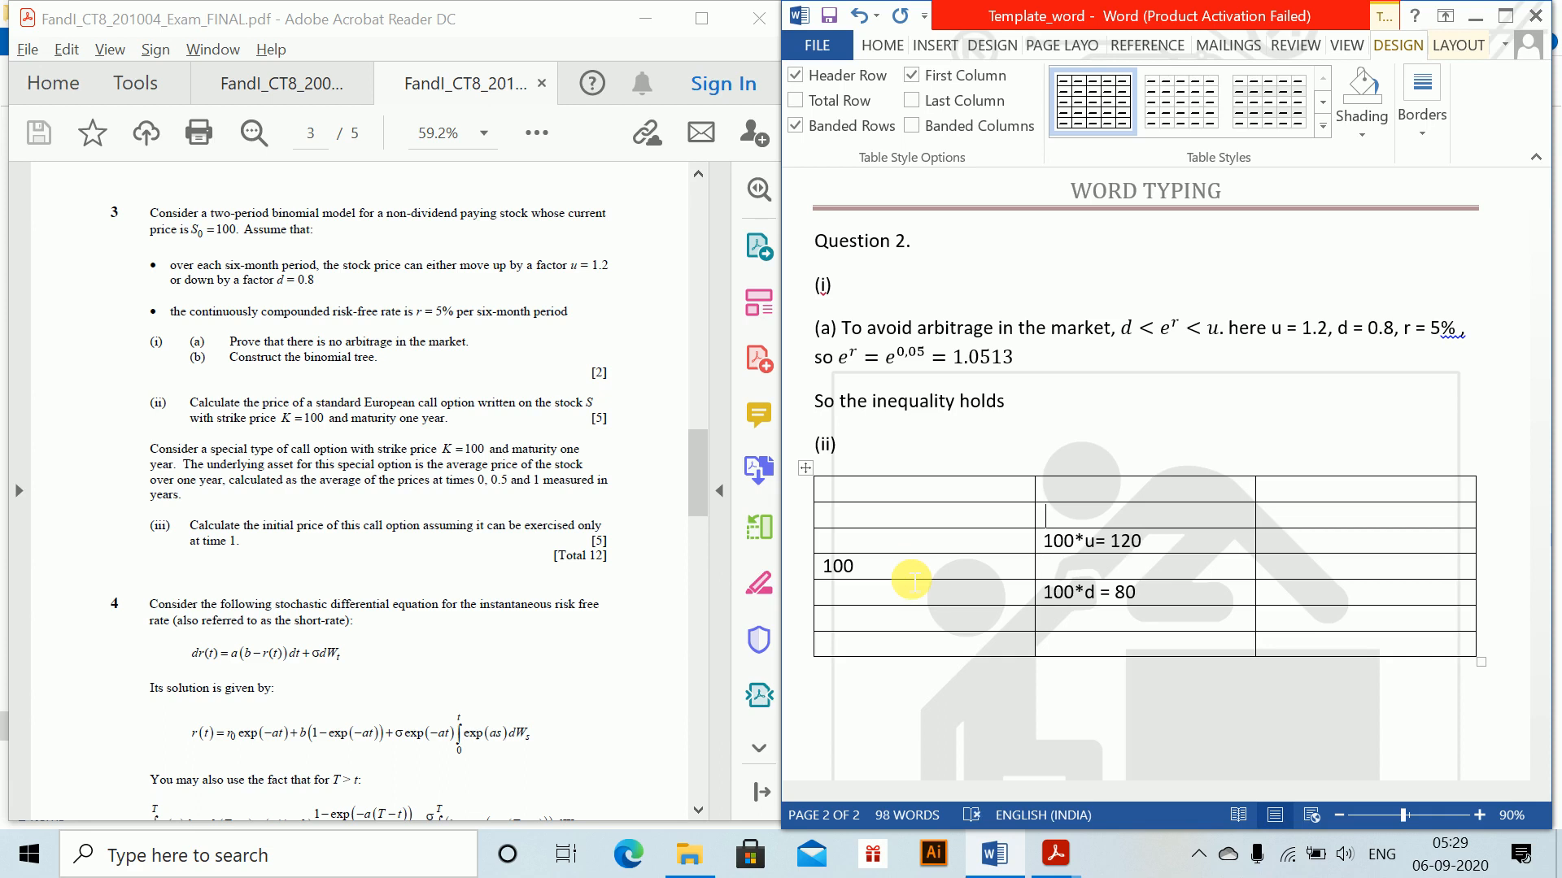
# - Enter "120*u = 144", "120*d or 80*u = 96" and "80*d = 64" in the third column's second, fourth and sixth rows
pyautogui.press('Right')
pyautogui.write('1')
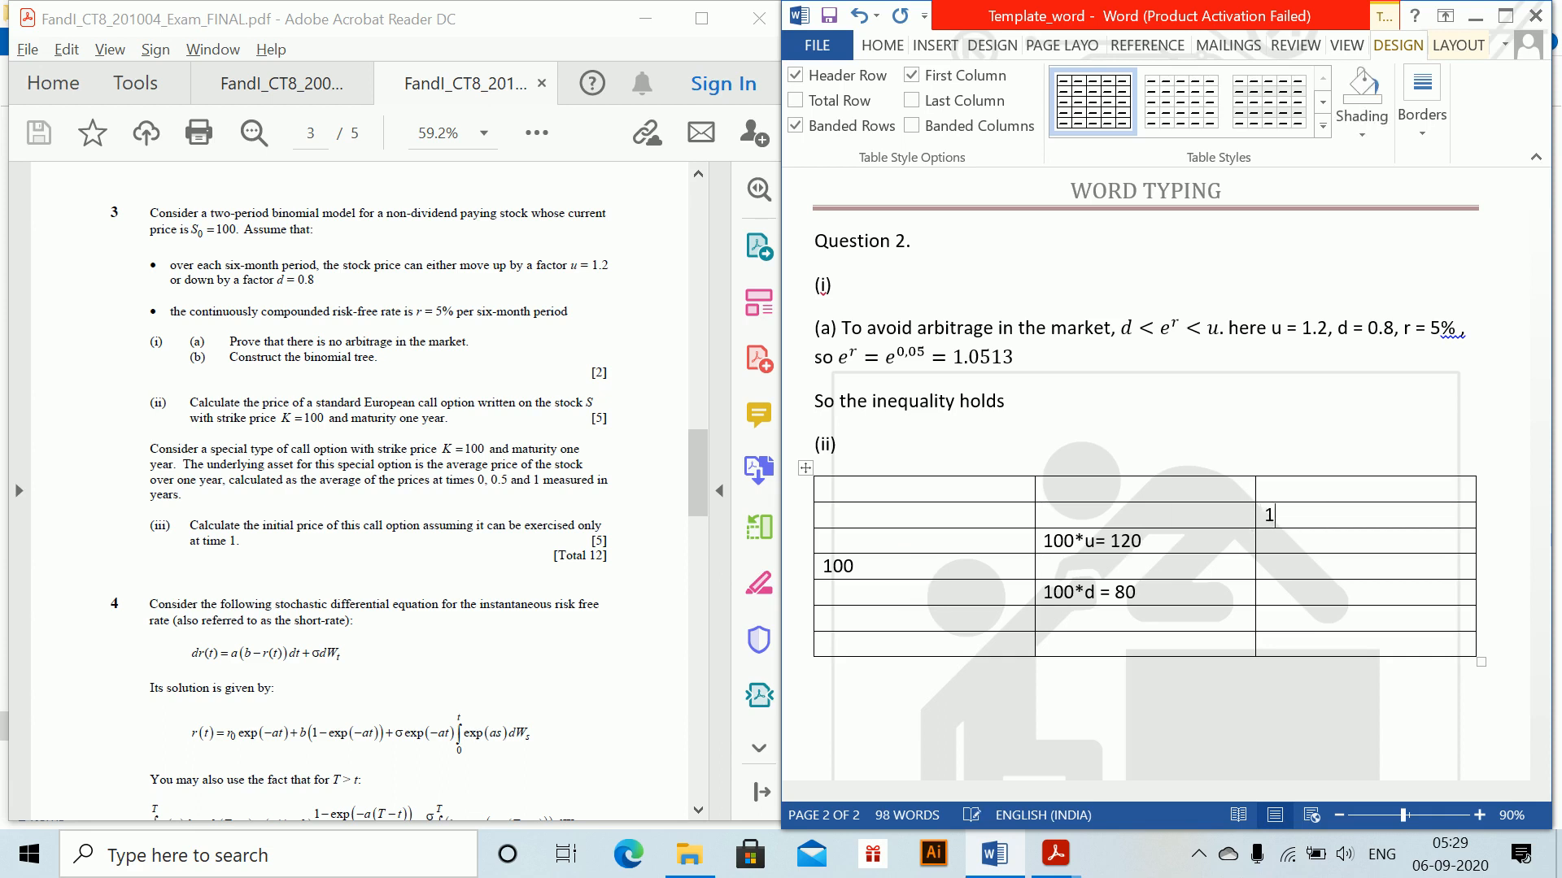
pyautogui.write('20*u = 144')
pyautogui.press('Down')
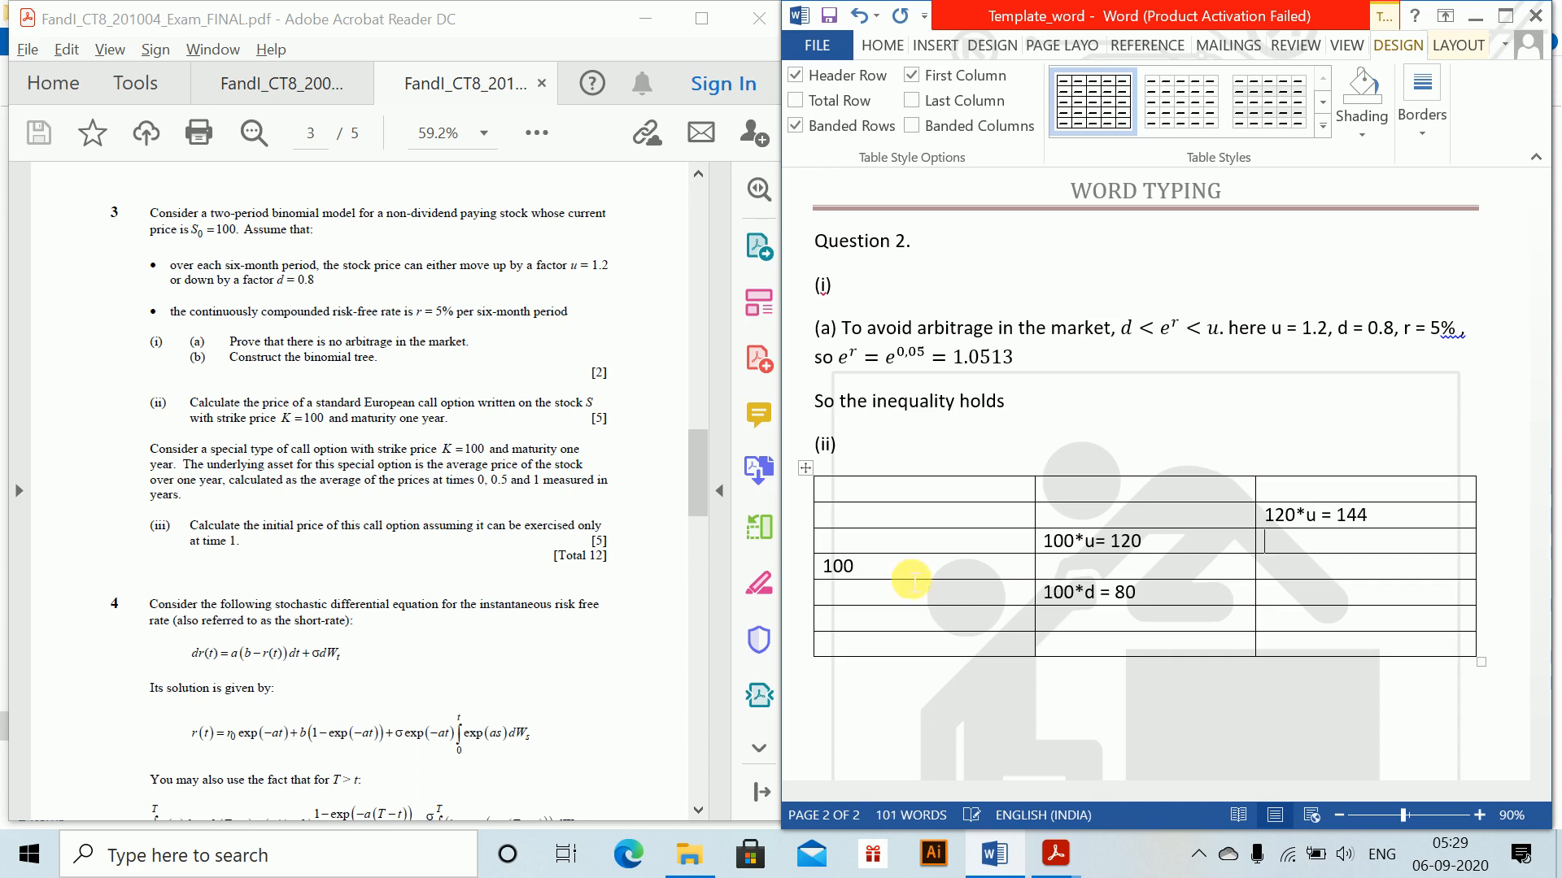
pyautogui.write('120*d or')
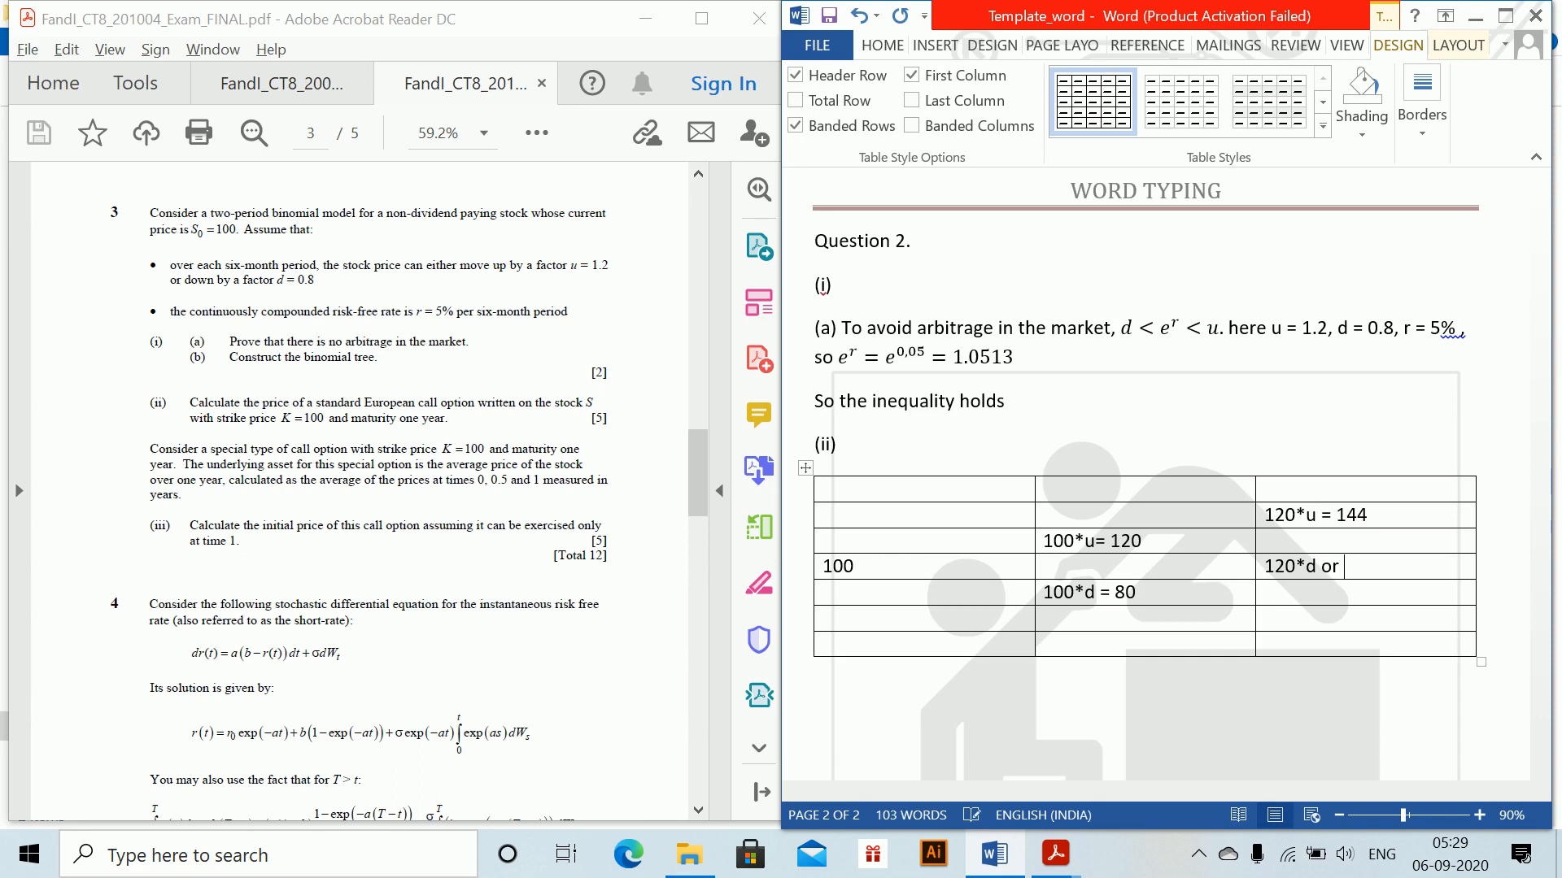
pyautogui.write(' 80')
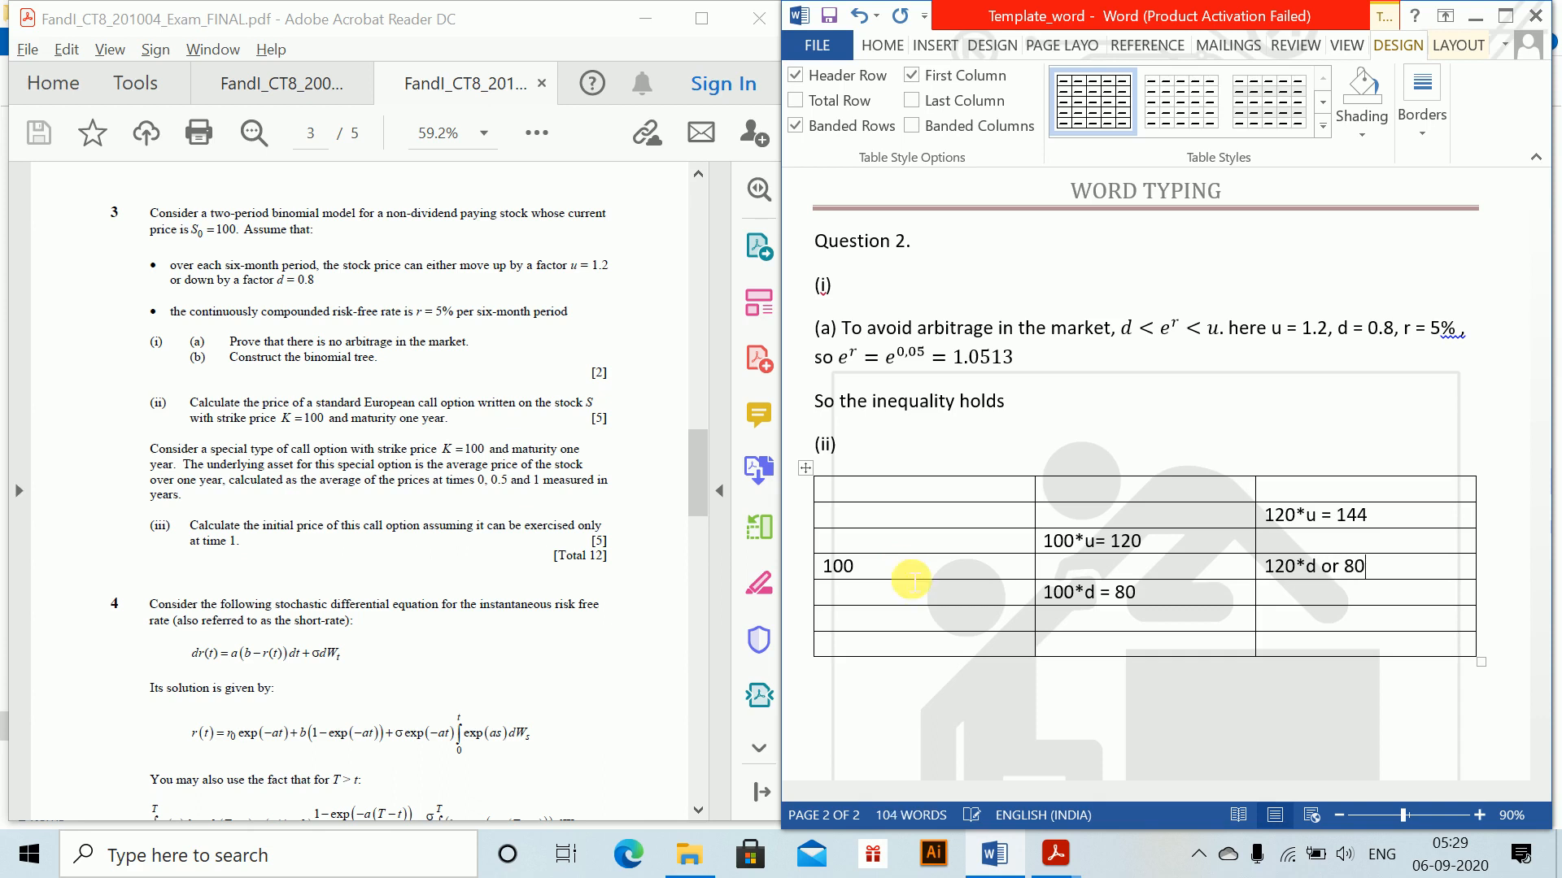
pyautogui.write('*u = 96')
pyautogui.write('8')
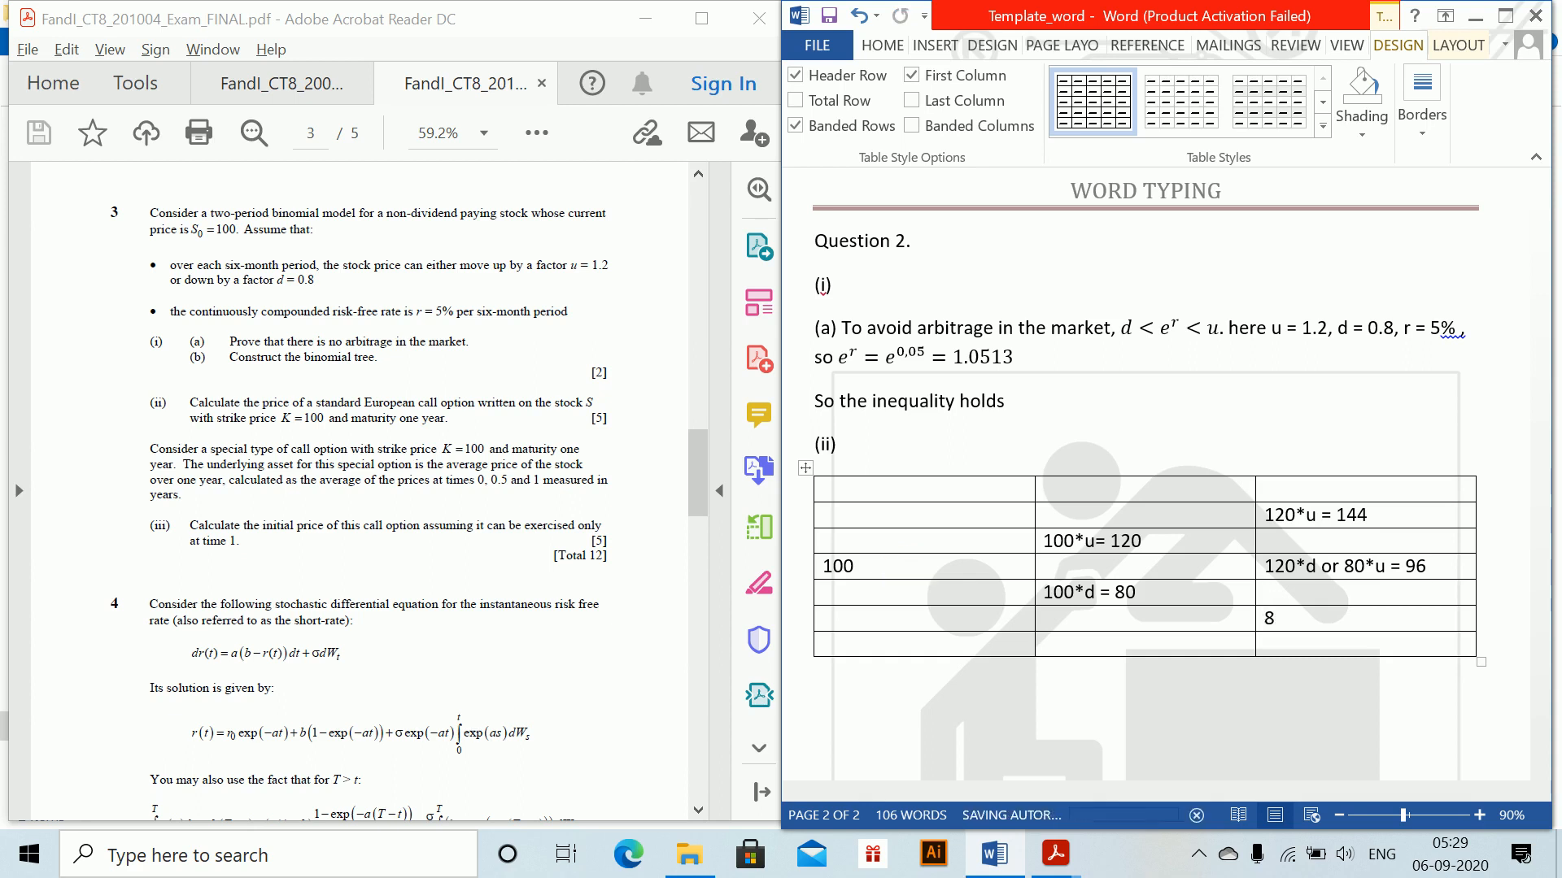
pyautogui.write('0*d')
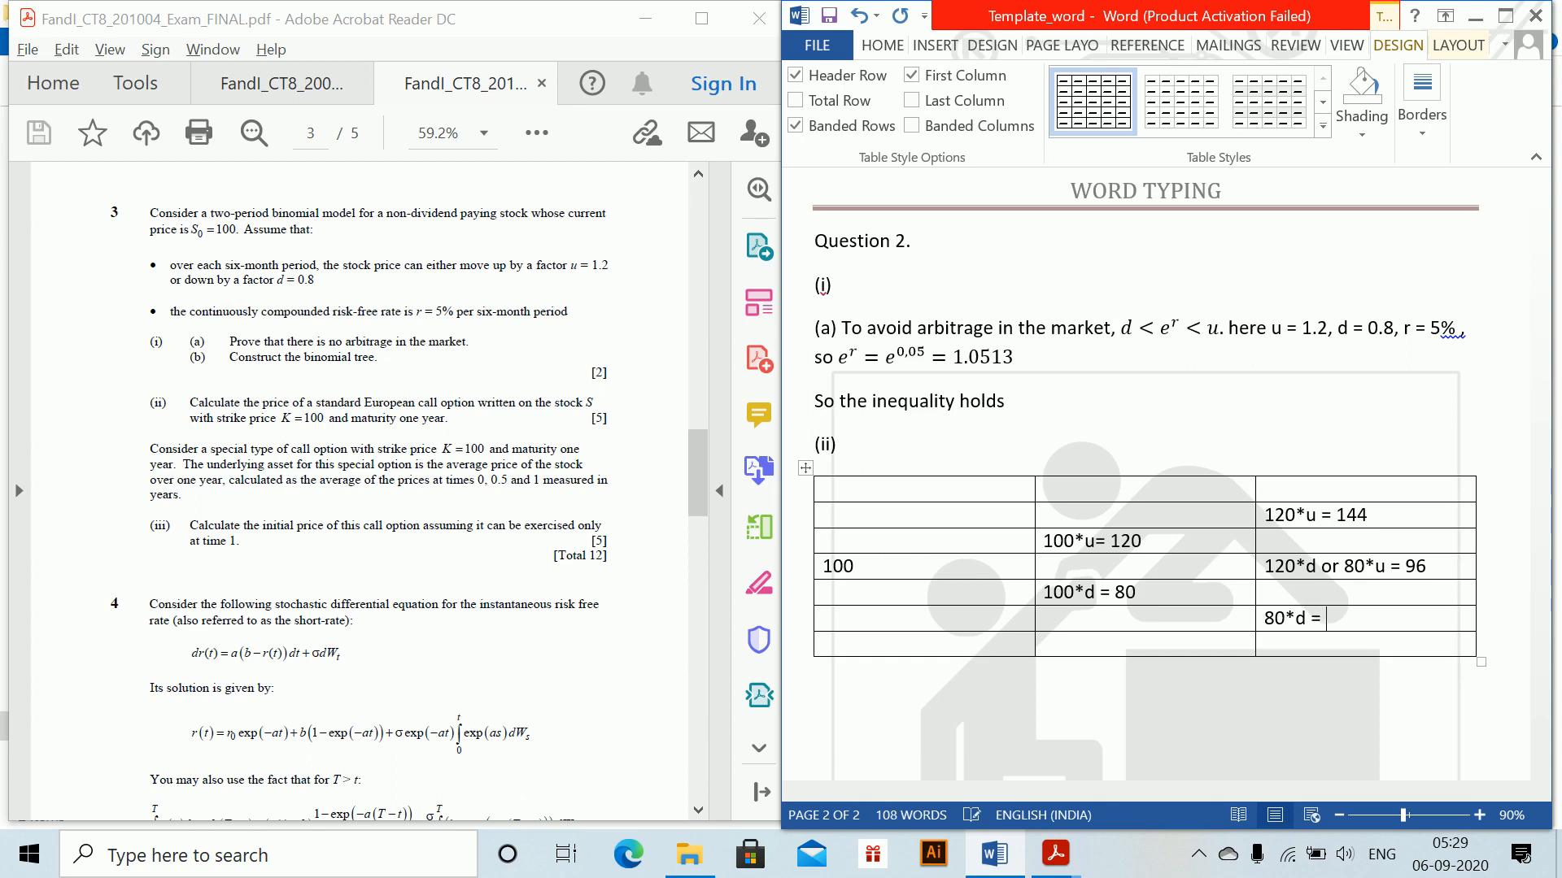
pyautogui.write(' = 64')
# - Begin a new part label with "(i" on a line below the table
pyautogui.press('Down')
pyautogui.press('Down')
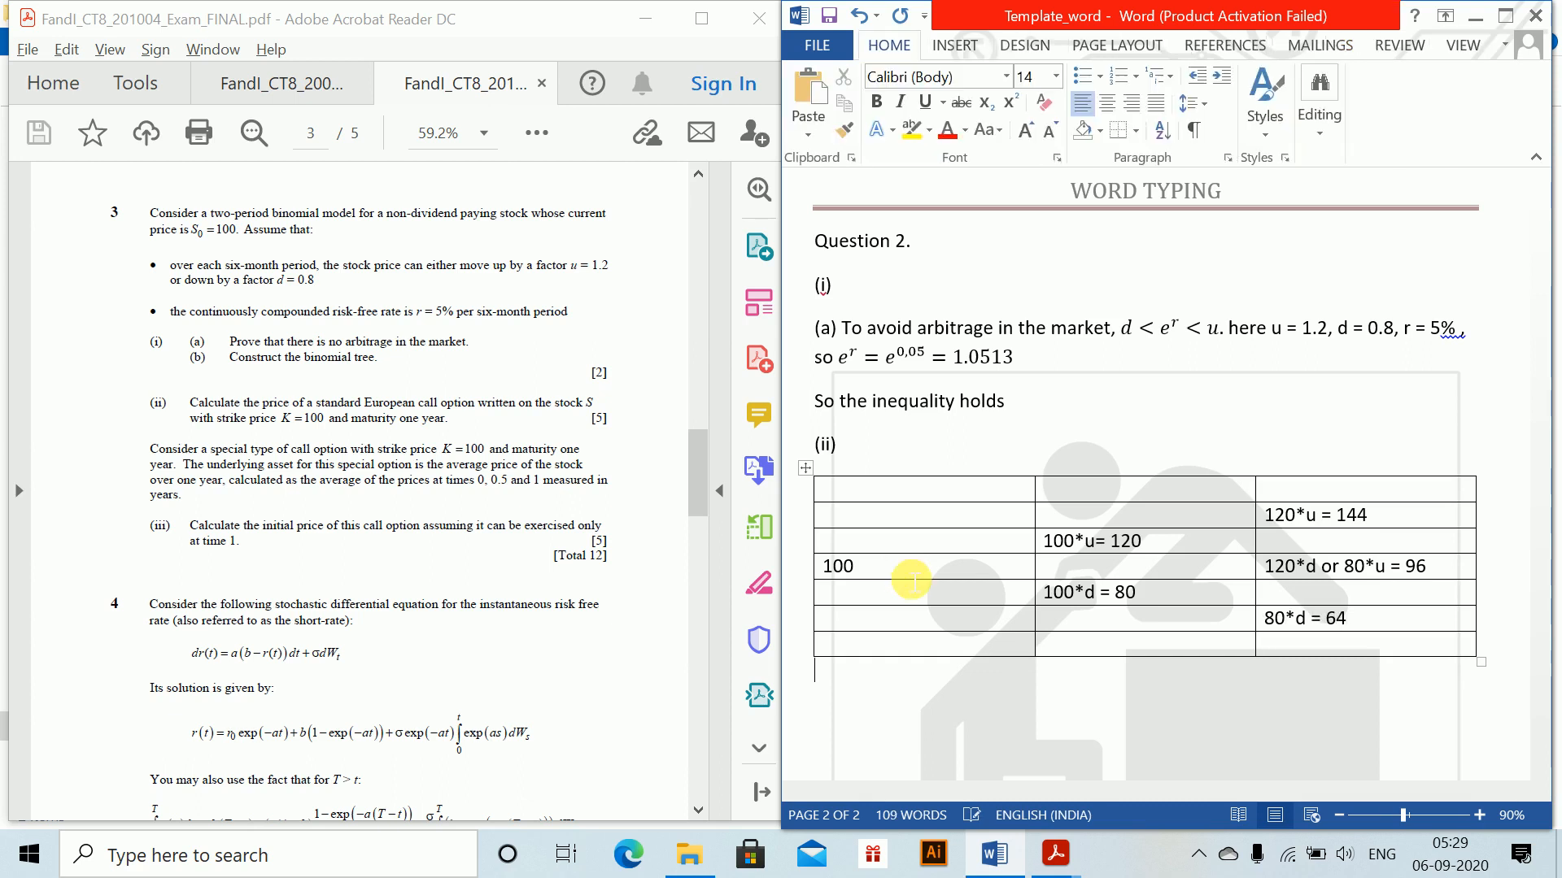
pyautogui.write('(i')
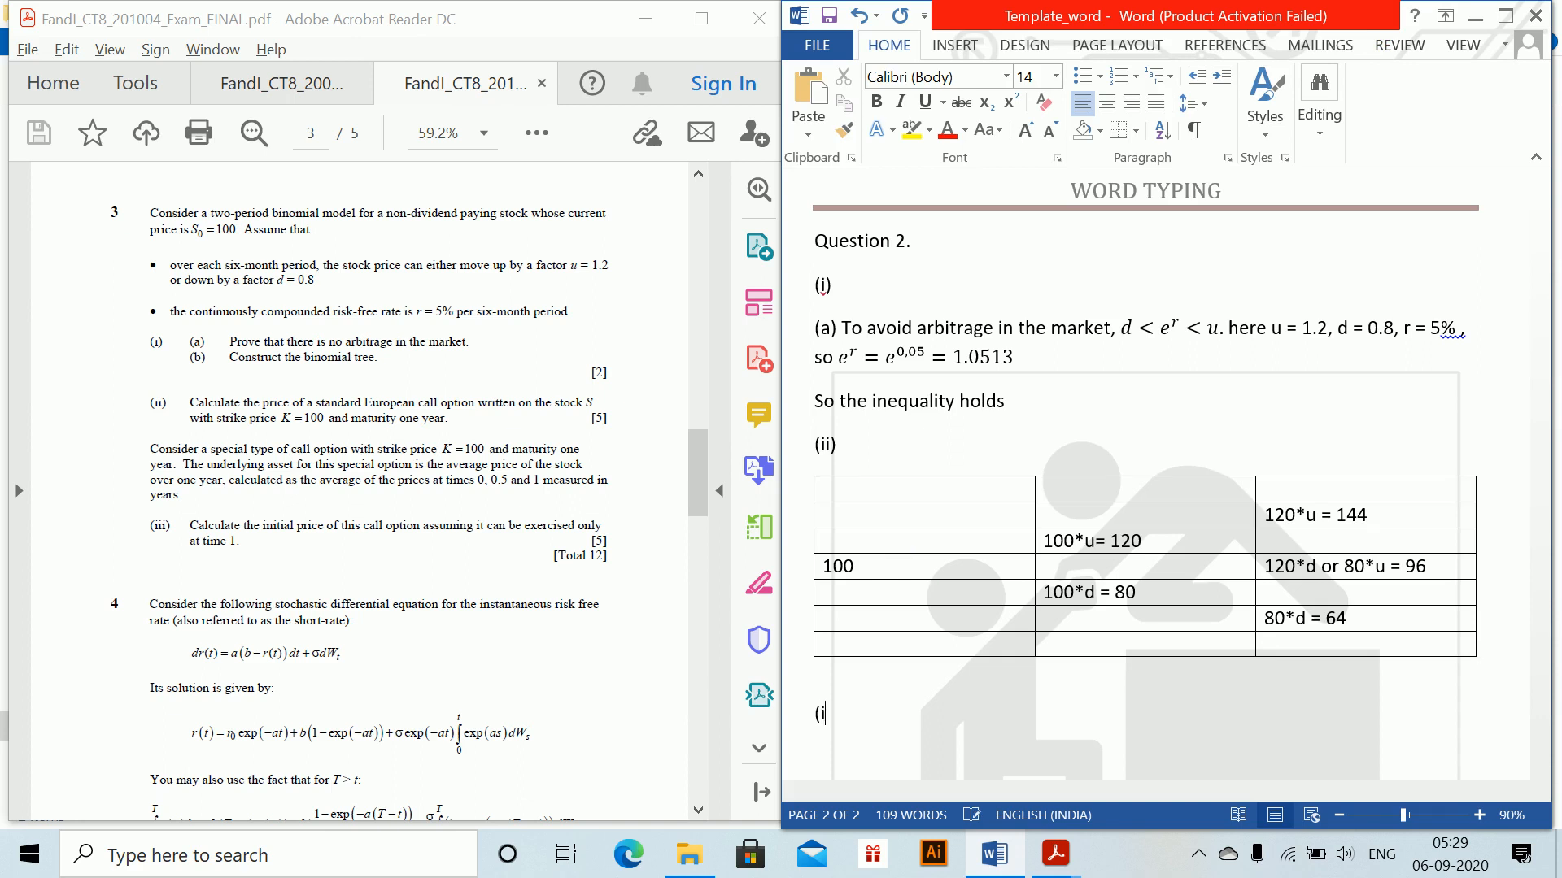
# - Enter the time headings 0, 0.5 and 1 across the table's first row
pyautogui.click(936, 491)
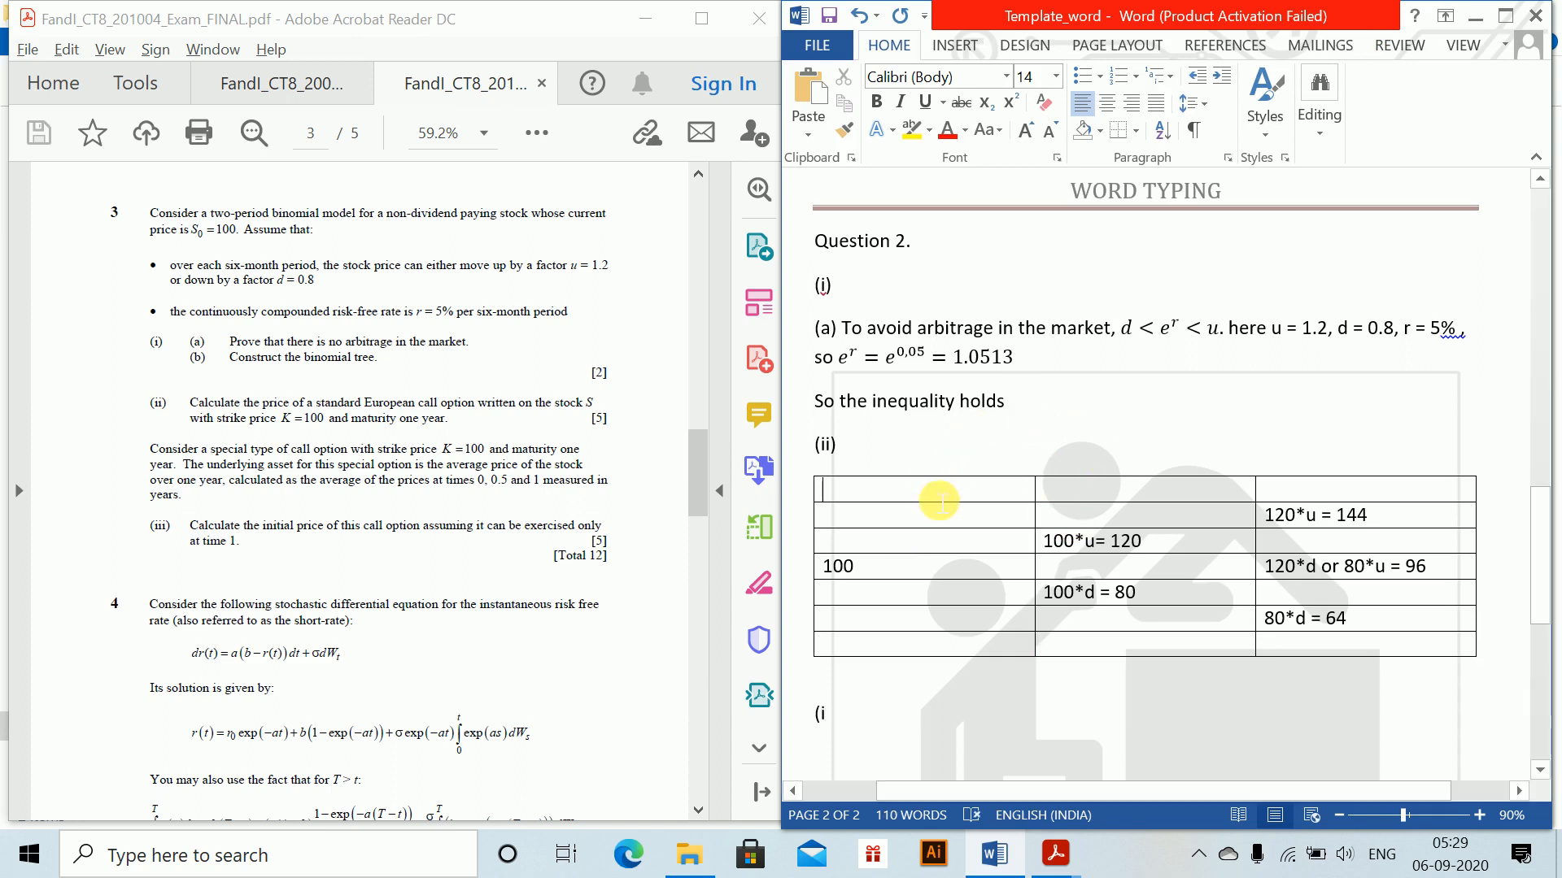
pyautogui.write('o')
pyautogui.press('BackSpace')
pyautogui.write('0')
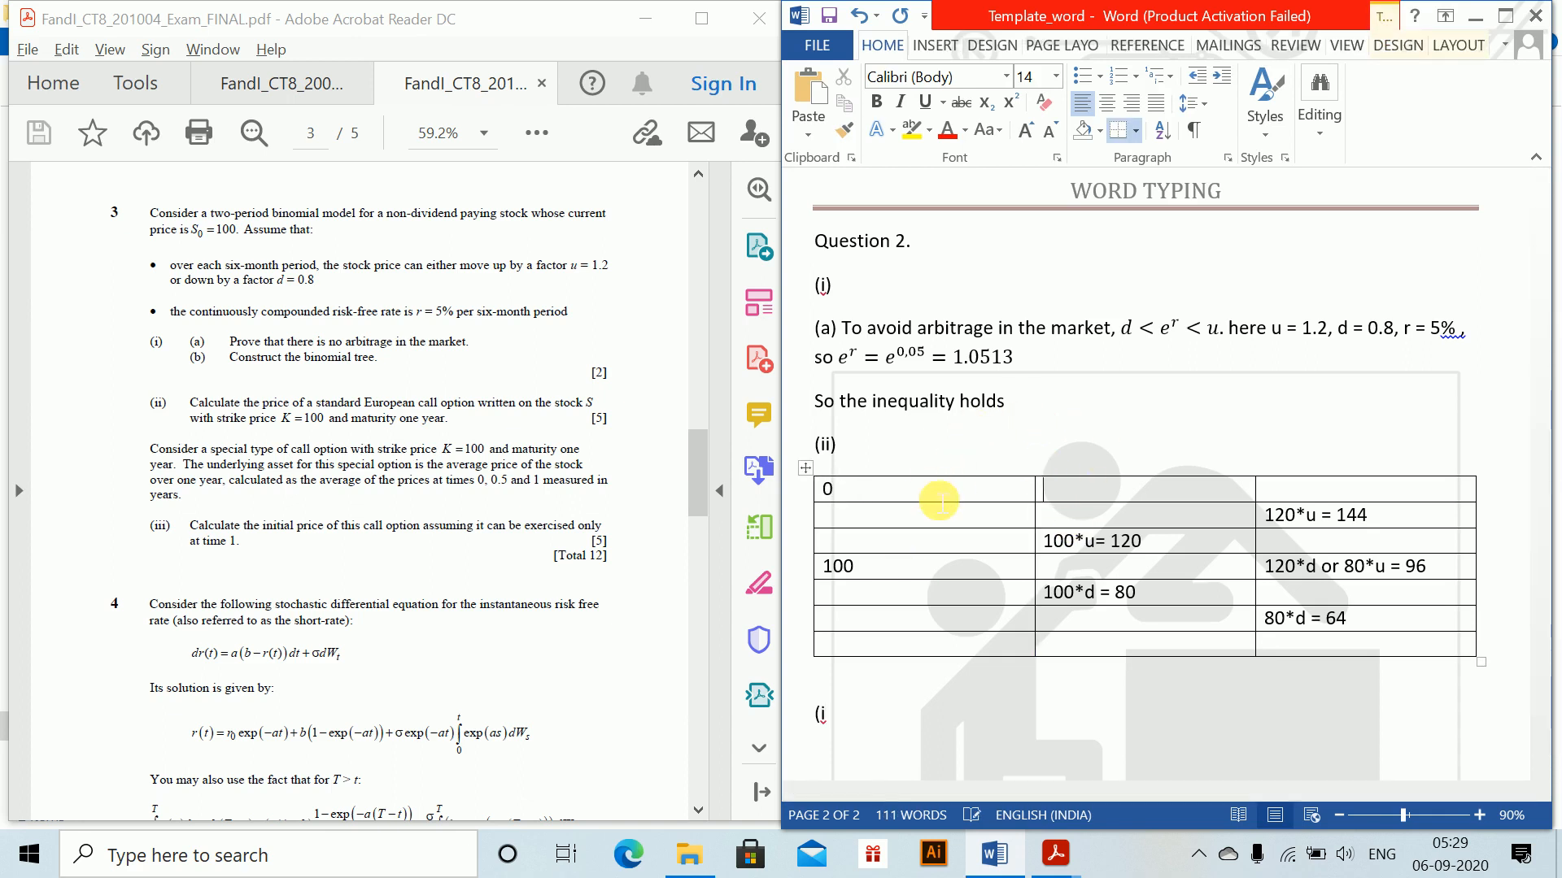
pyautogui.press('Tab')
pyautogui.write('1.5')
pyautogui.press('BackSpace')
pyautogui.press('BackSpace')
pyautogui.press('BackSpace')
pyautogui.write('05')
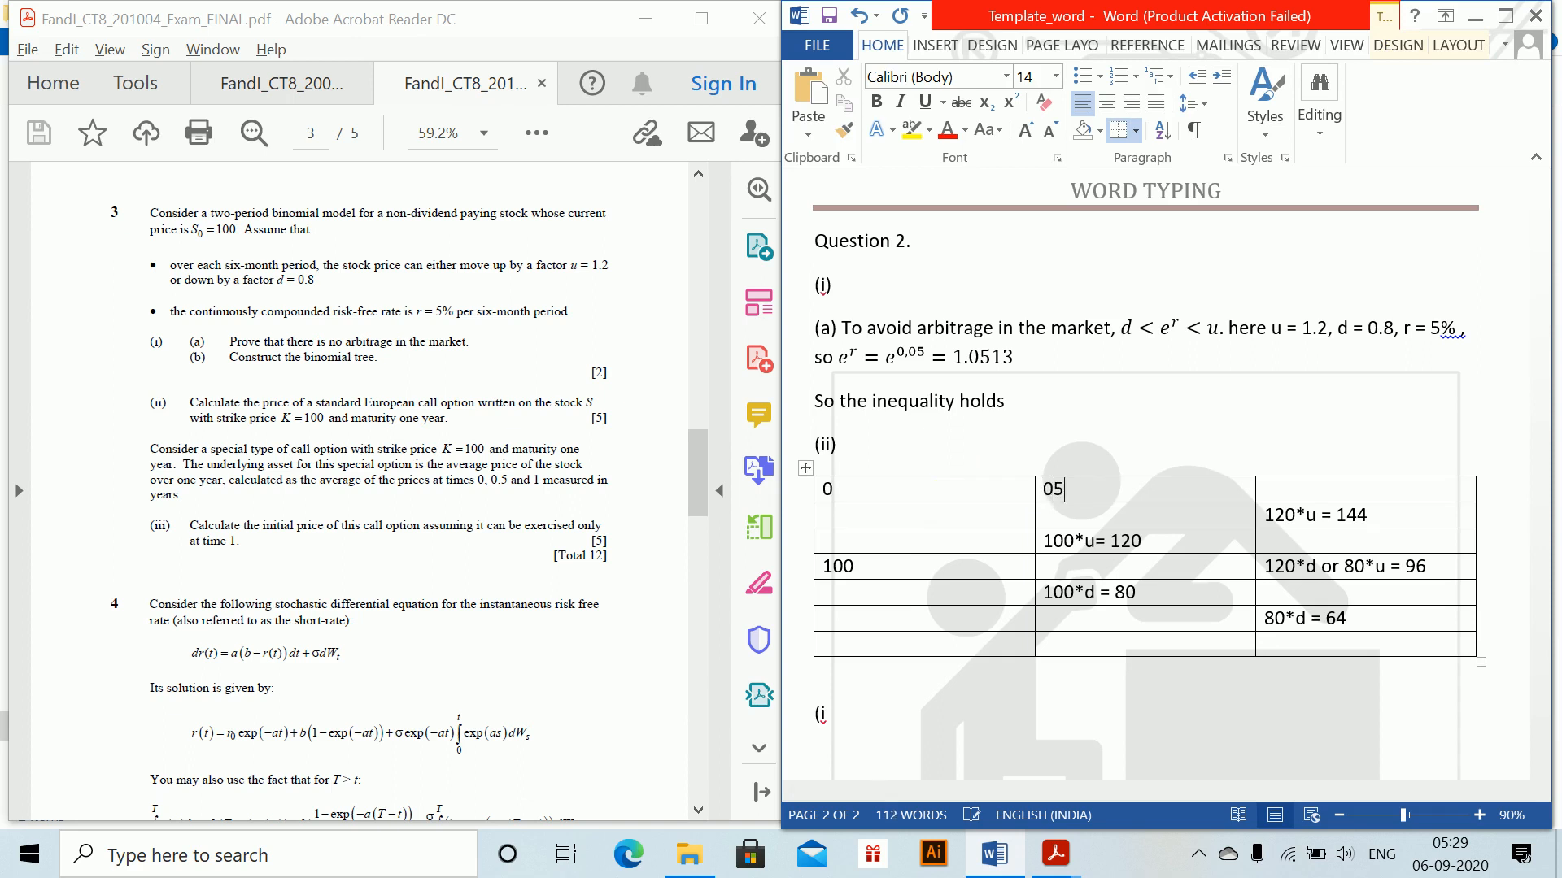
pyautogui.press('BackSpace')
pyautogui.write('.5')
pyautogui.press('Tab')
pyautogui.write('1')
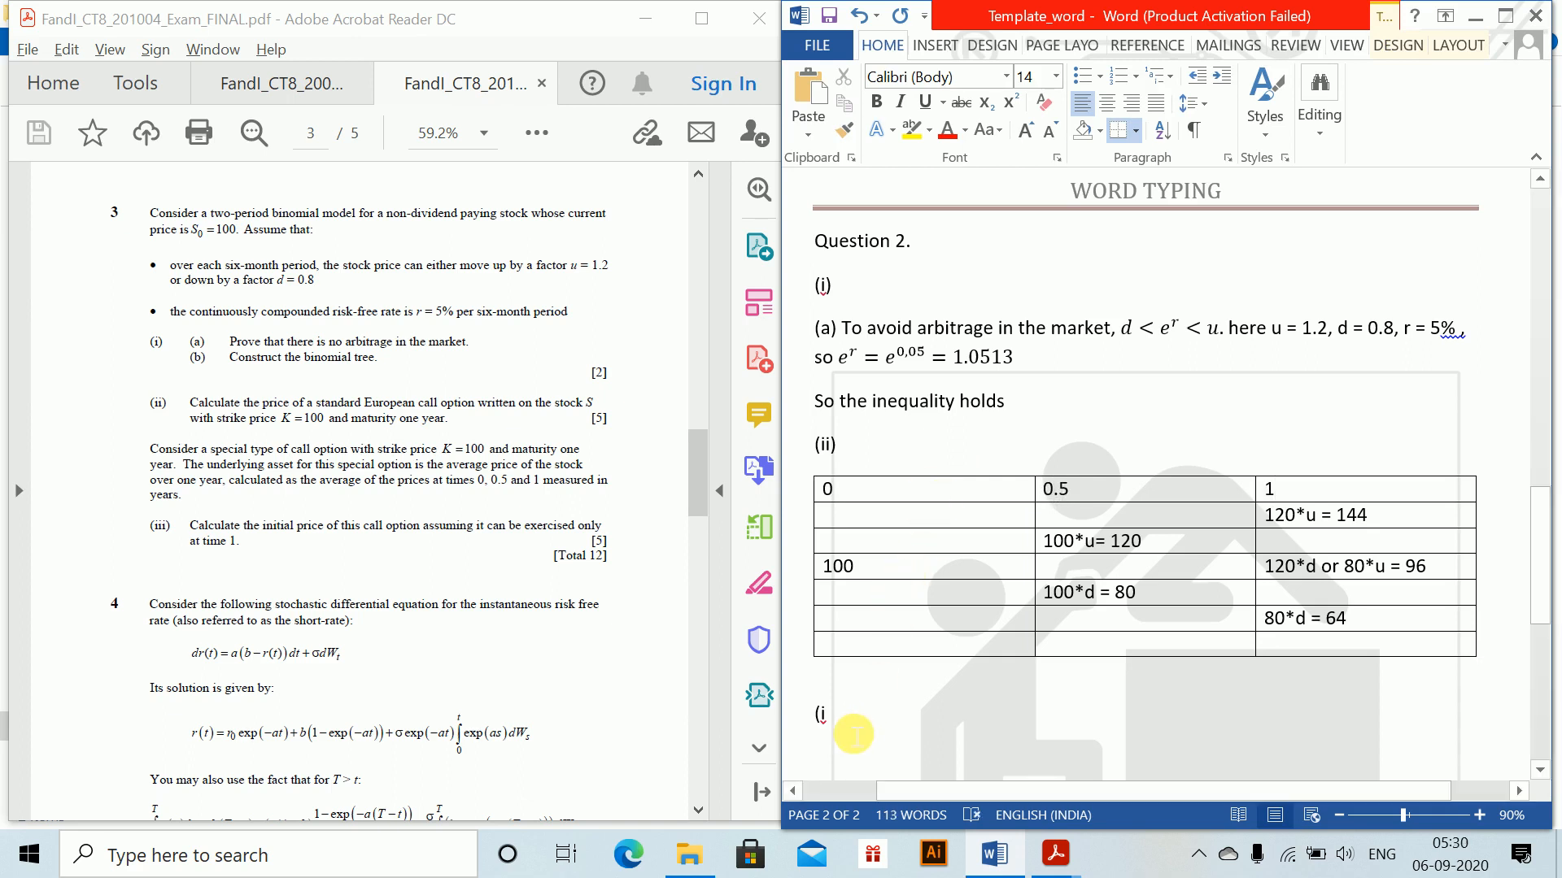
# - Change the part label directly above the table to "(b)"
pyautogui.click(852, 734)
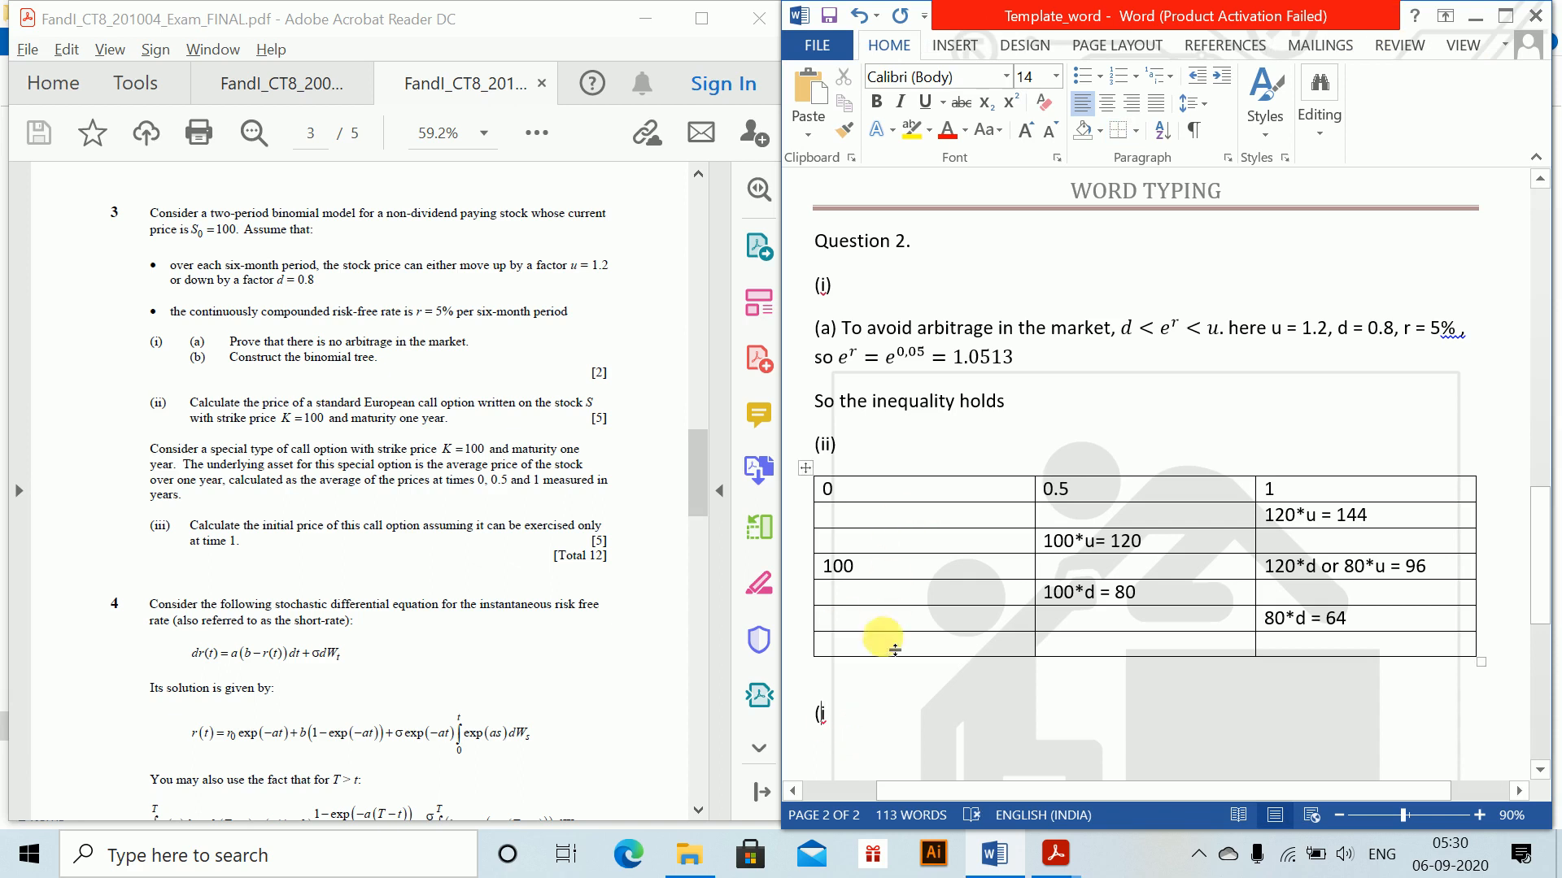
pyautogui.click(831, 446)
pyautogui.press('BackSpace')
pyautogui.press('BackSpace')
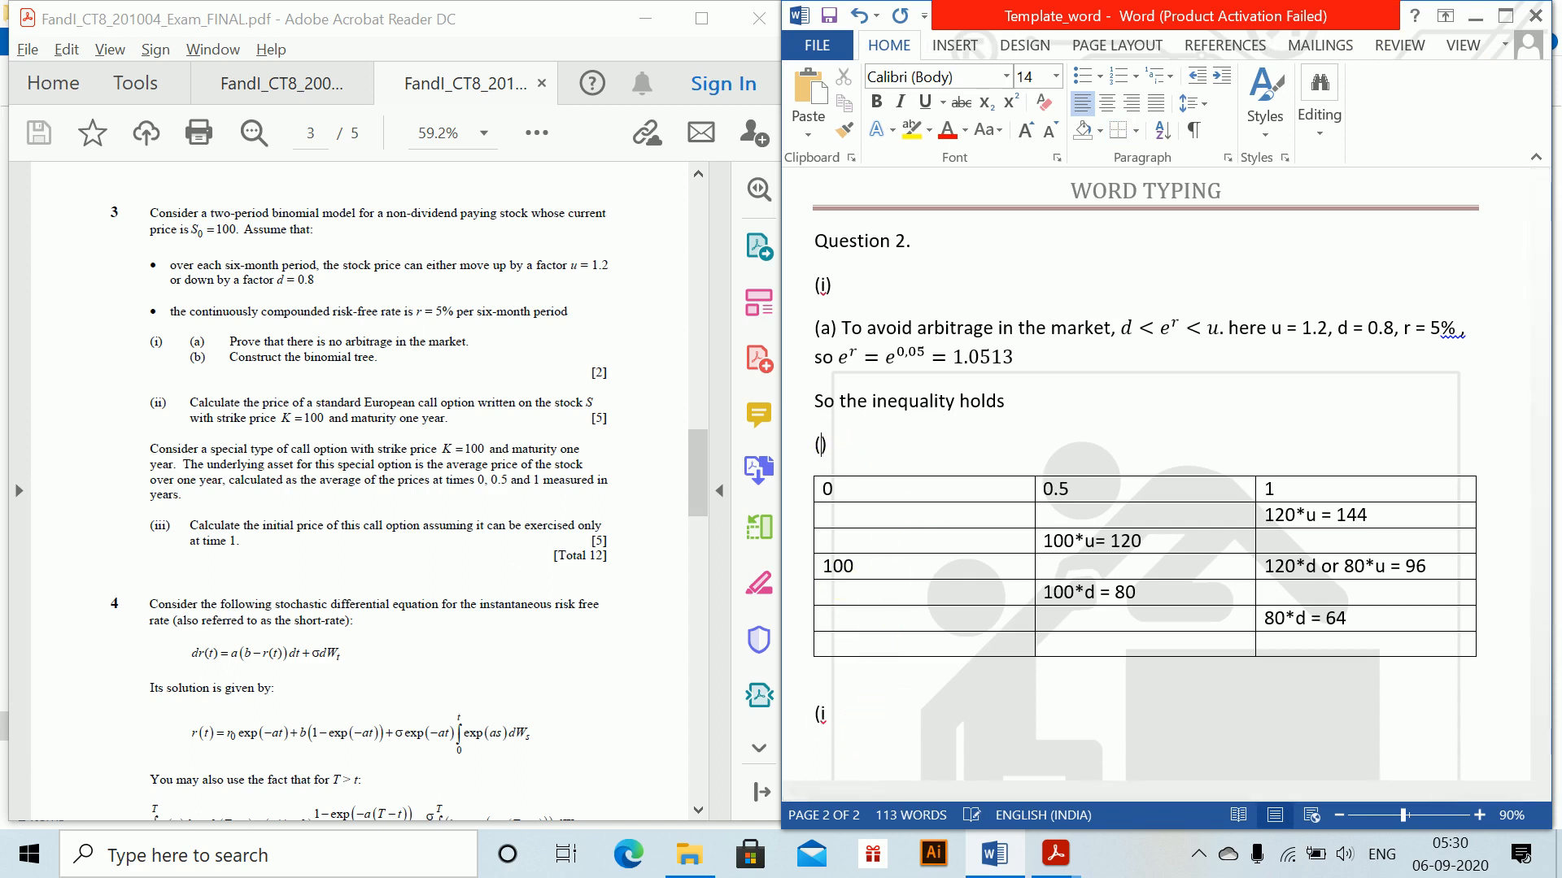
pyautogui.write('b')
# - Complete the part label below the table as "(ii)"
pyautogui.press('Down')
pyautogui.press('Down')
pyautogui.press('Down')
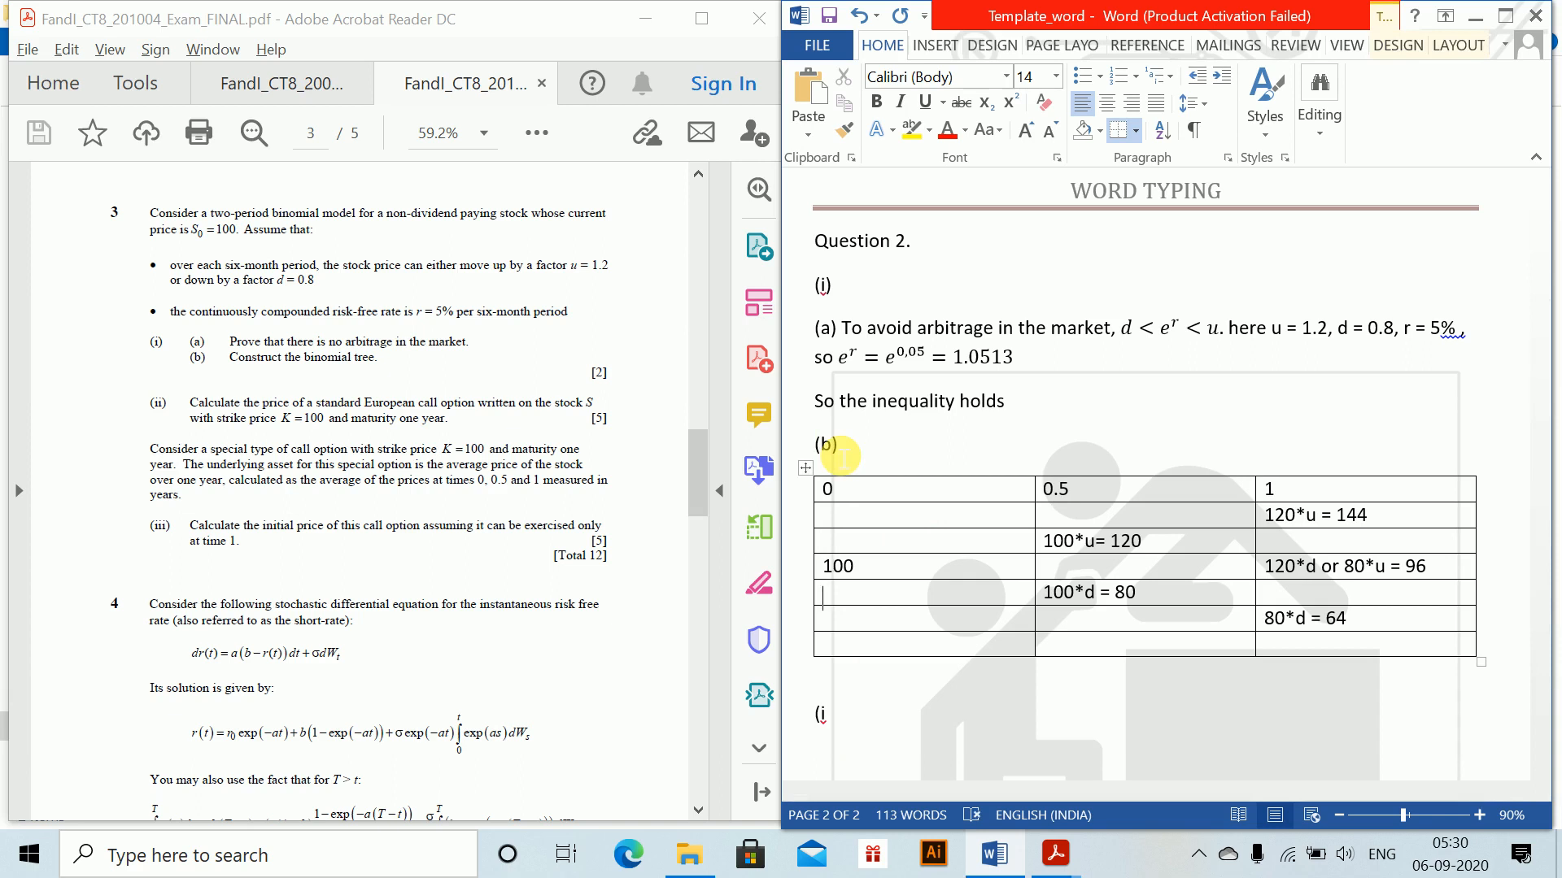
pyautogui.press('Down')
pyautogui.press('Down')
pyautogui.press('Down')
pyautogui.write('i)')
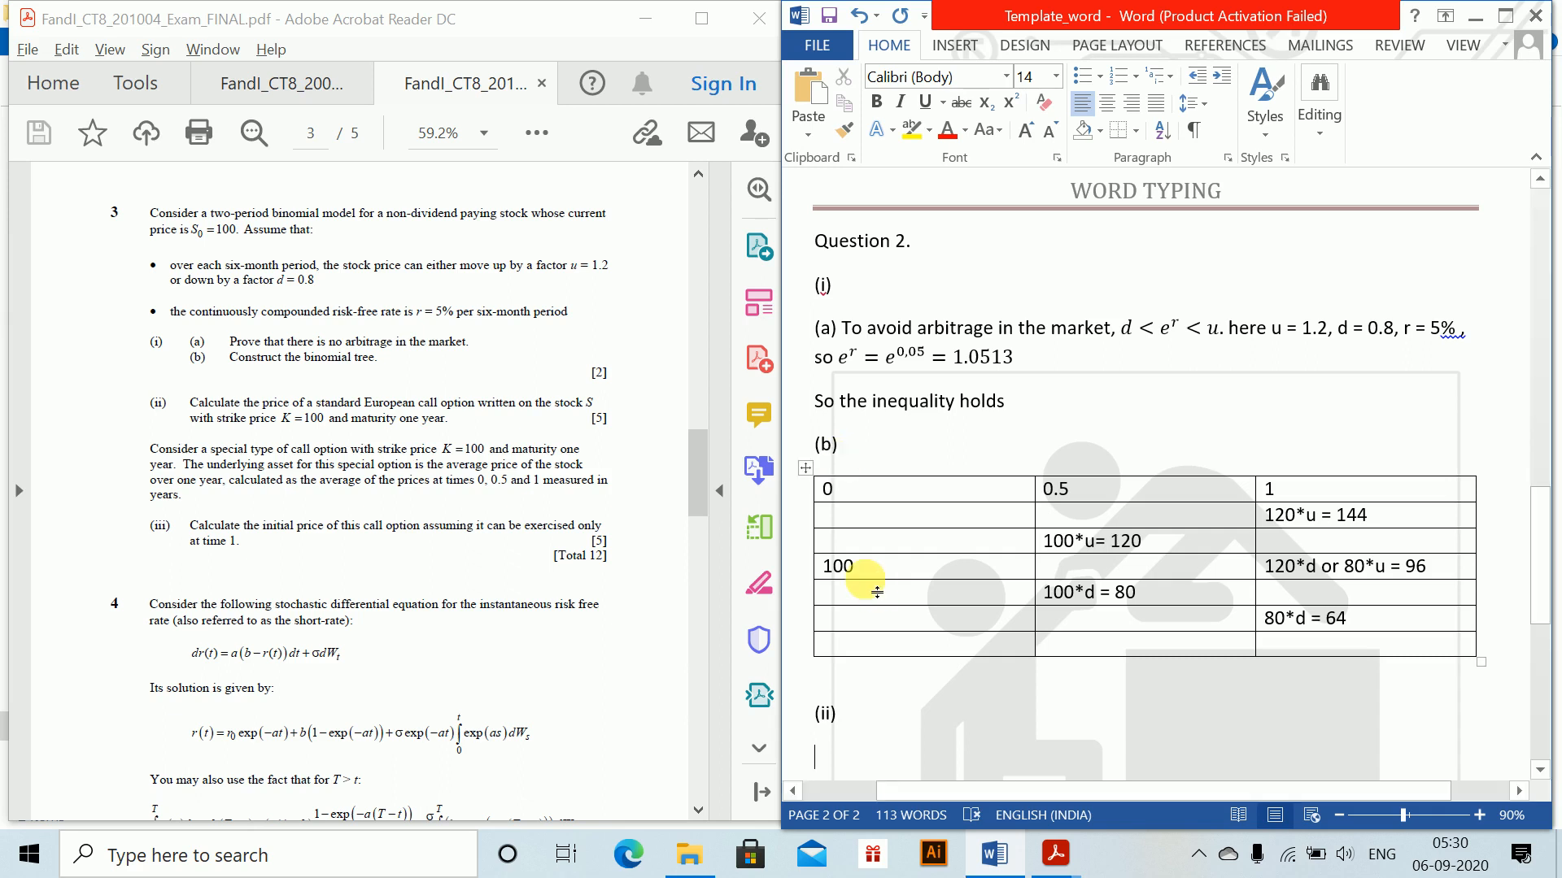
# - Write "The payoff set is" below the (ii) label, followed by {144-100,0,0} on its own line
pyautogui.press('alt')
pyautogui.press('alt')
pyautogui.write('The payoff')
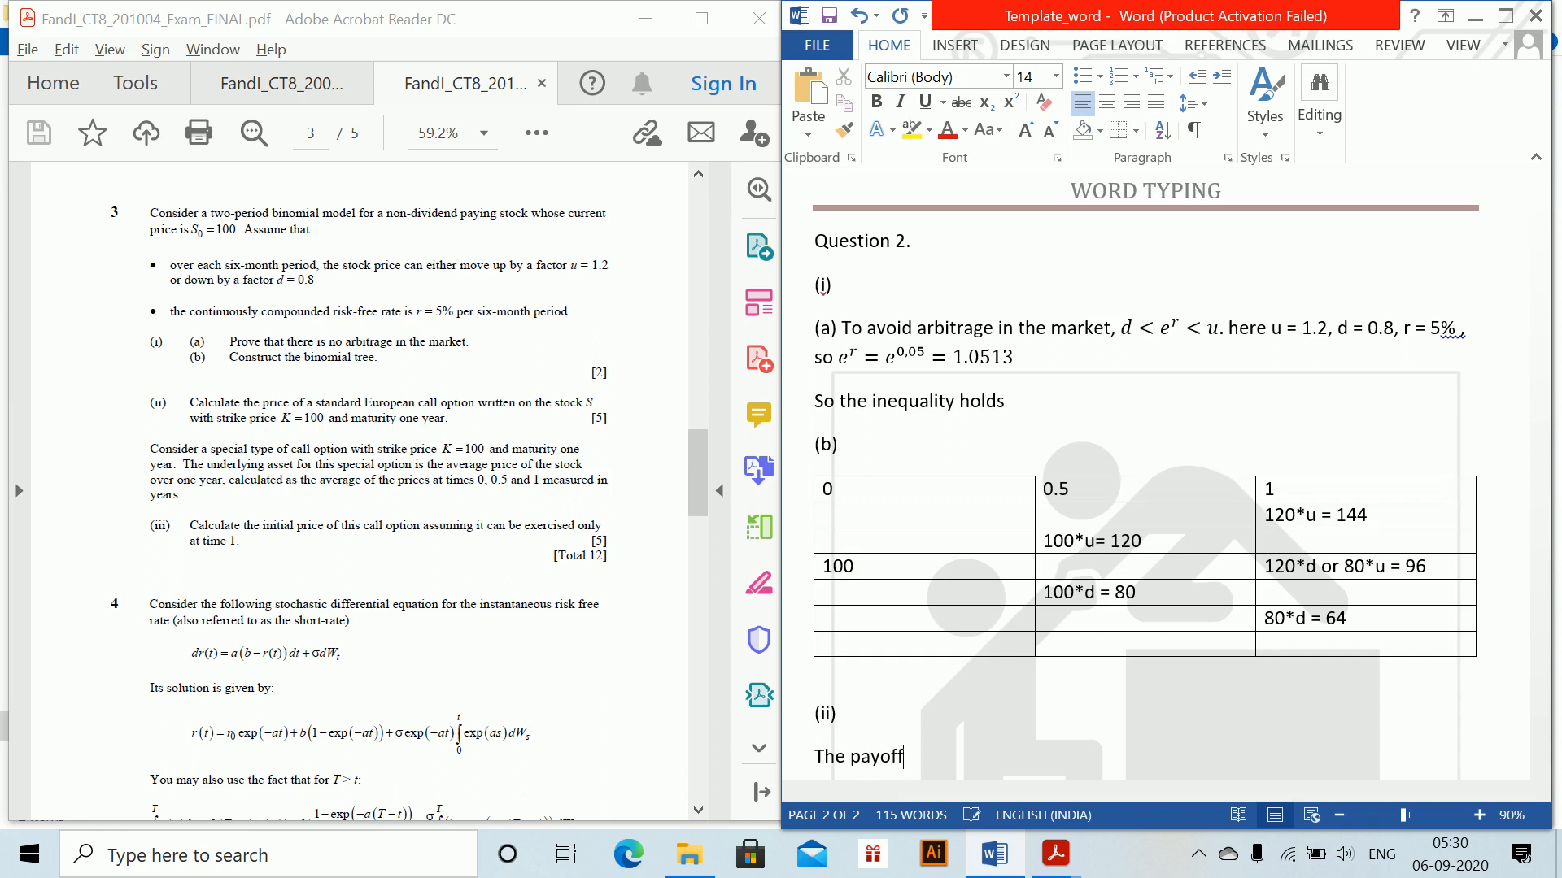
pyautogui.write(' set is')
pyautogui.press('Return')
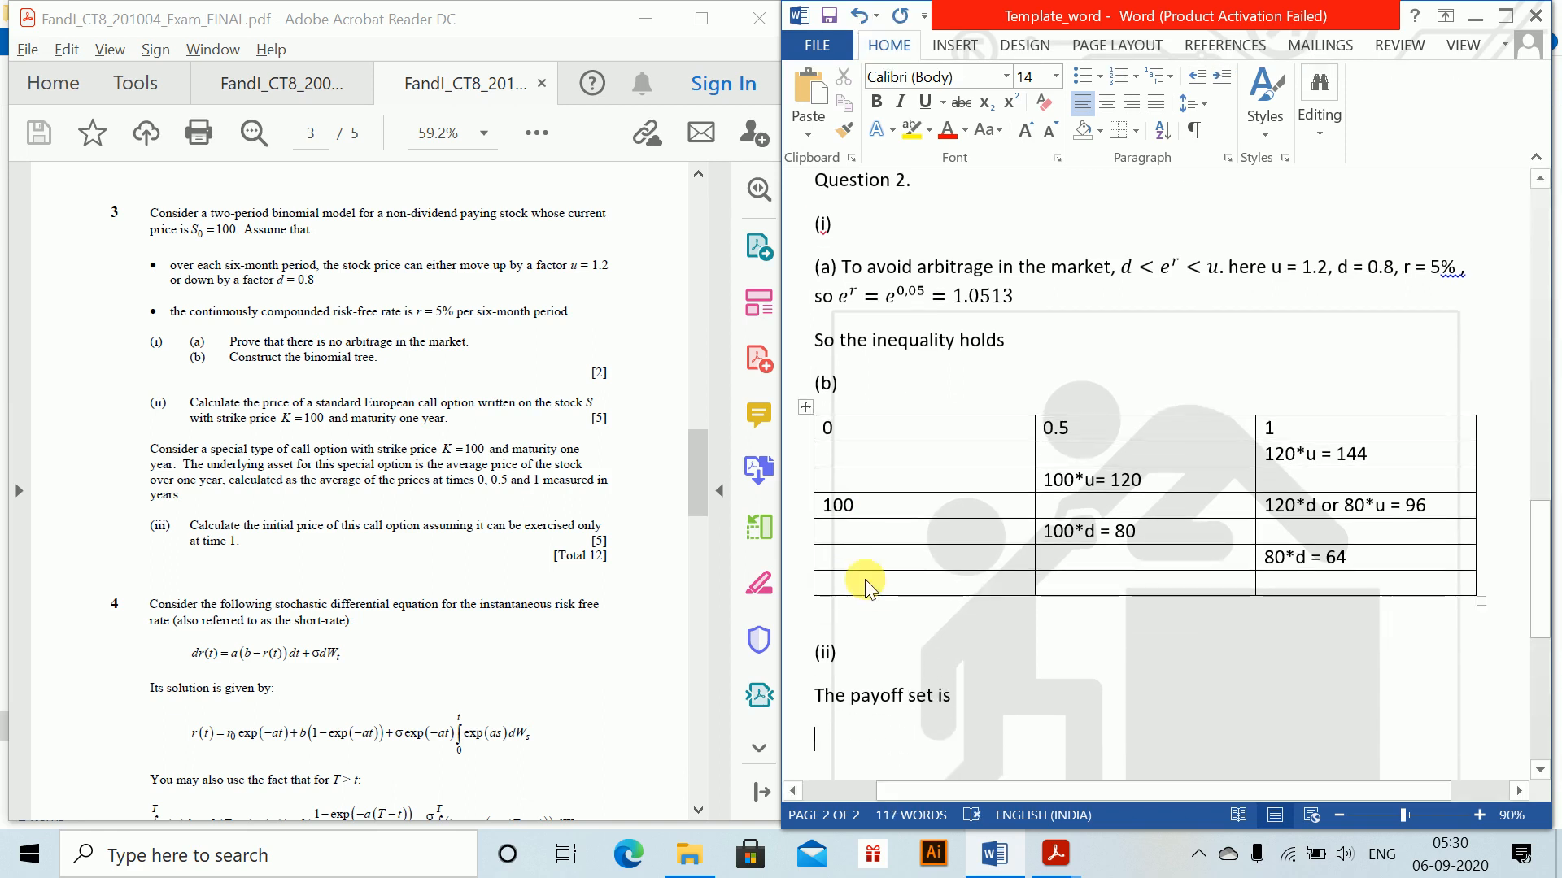
pyautogui.write('{1')
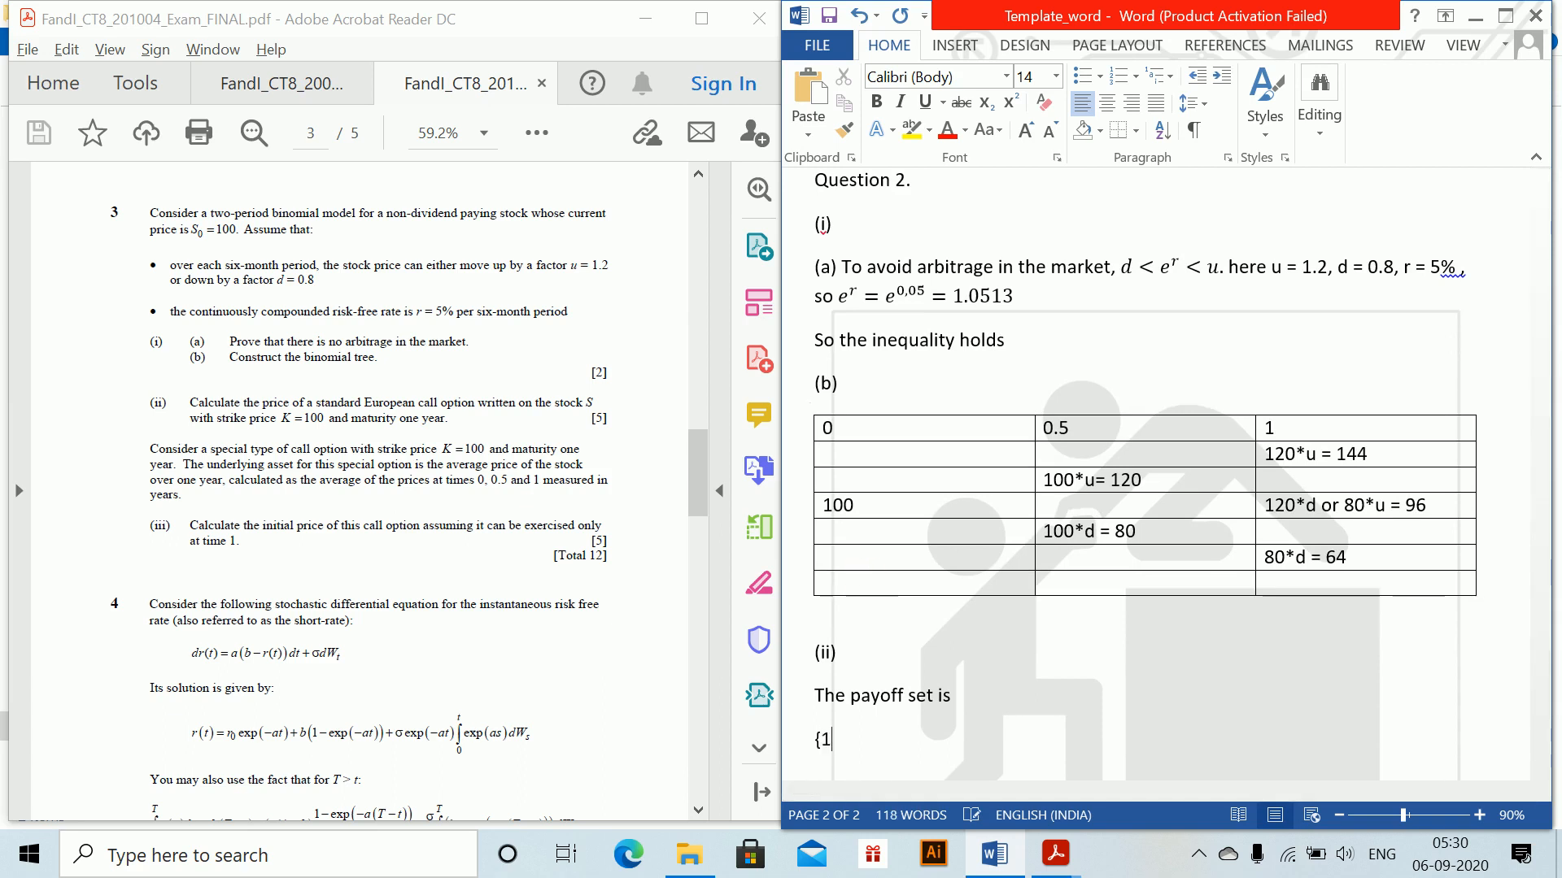
pyautogui.write('44-100,0,')
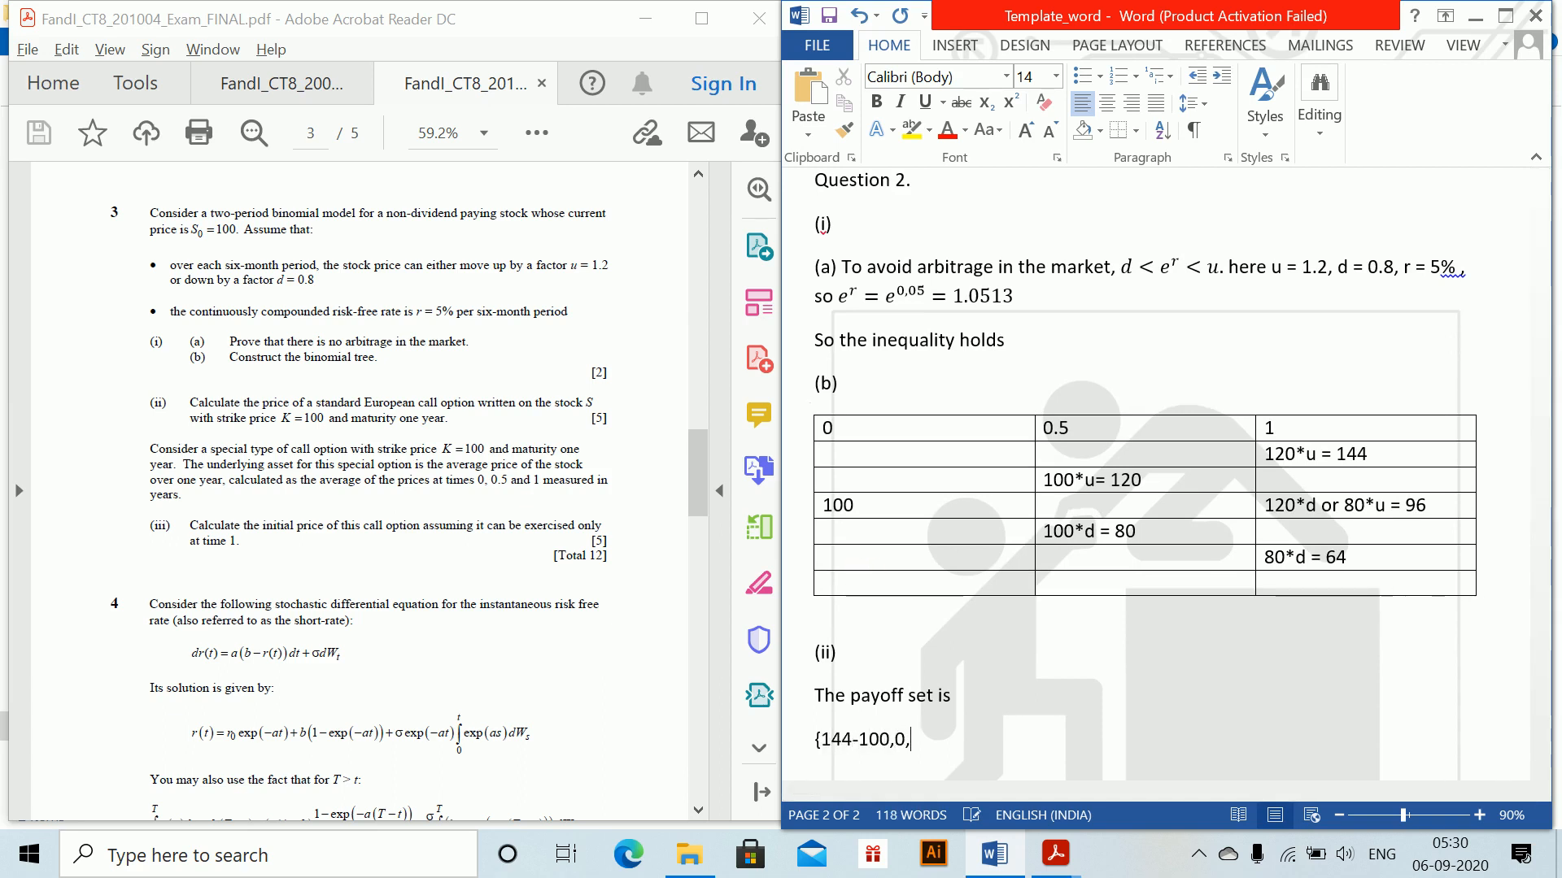
pyautogui.write('0}')
pyautogui.press('Return')
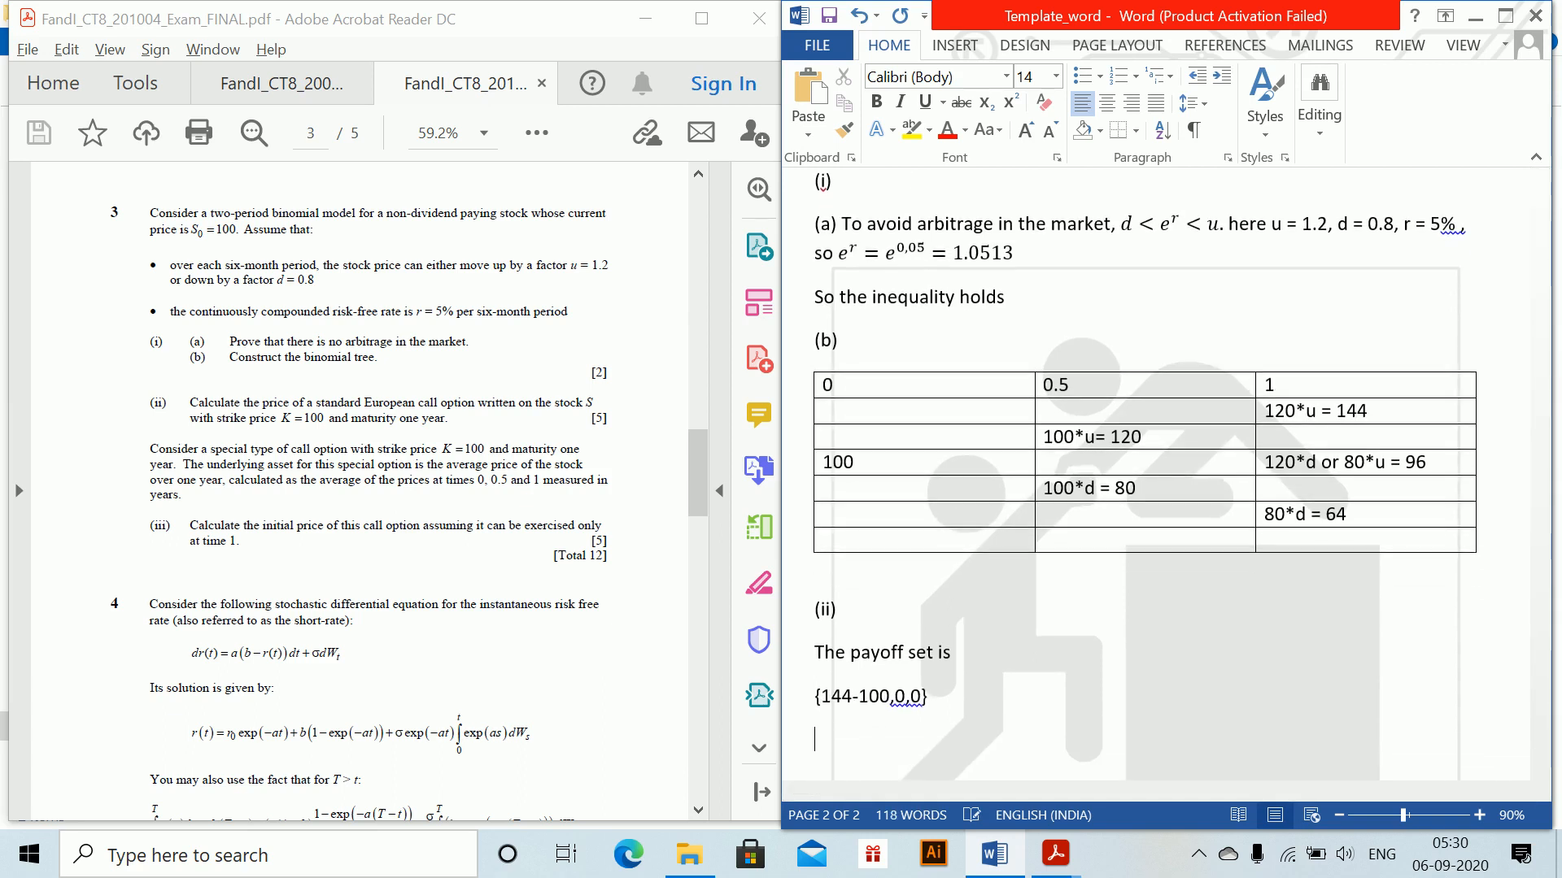
pyautogui.write('4')
pyautogui.press('BackSpace')
pyautogui.press('BackSpace')
pyautogui.write('{44,0')
pyautogui.press('BackSpace')
pyautogui.press('BackSpace')
pyautogui.press('BackSpace')
pyautogui.press('BackSpace')
pyautogui.press('BackSpace')
# - Add the simplified payoff set "={44,0,0}" on the line beneath and start a new line
pyautogui.write('=')
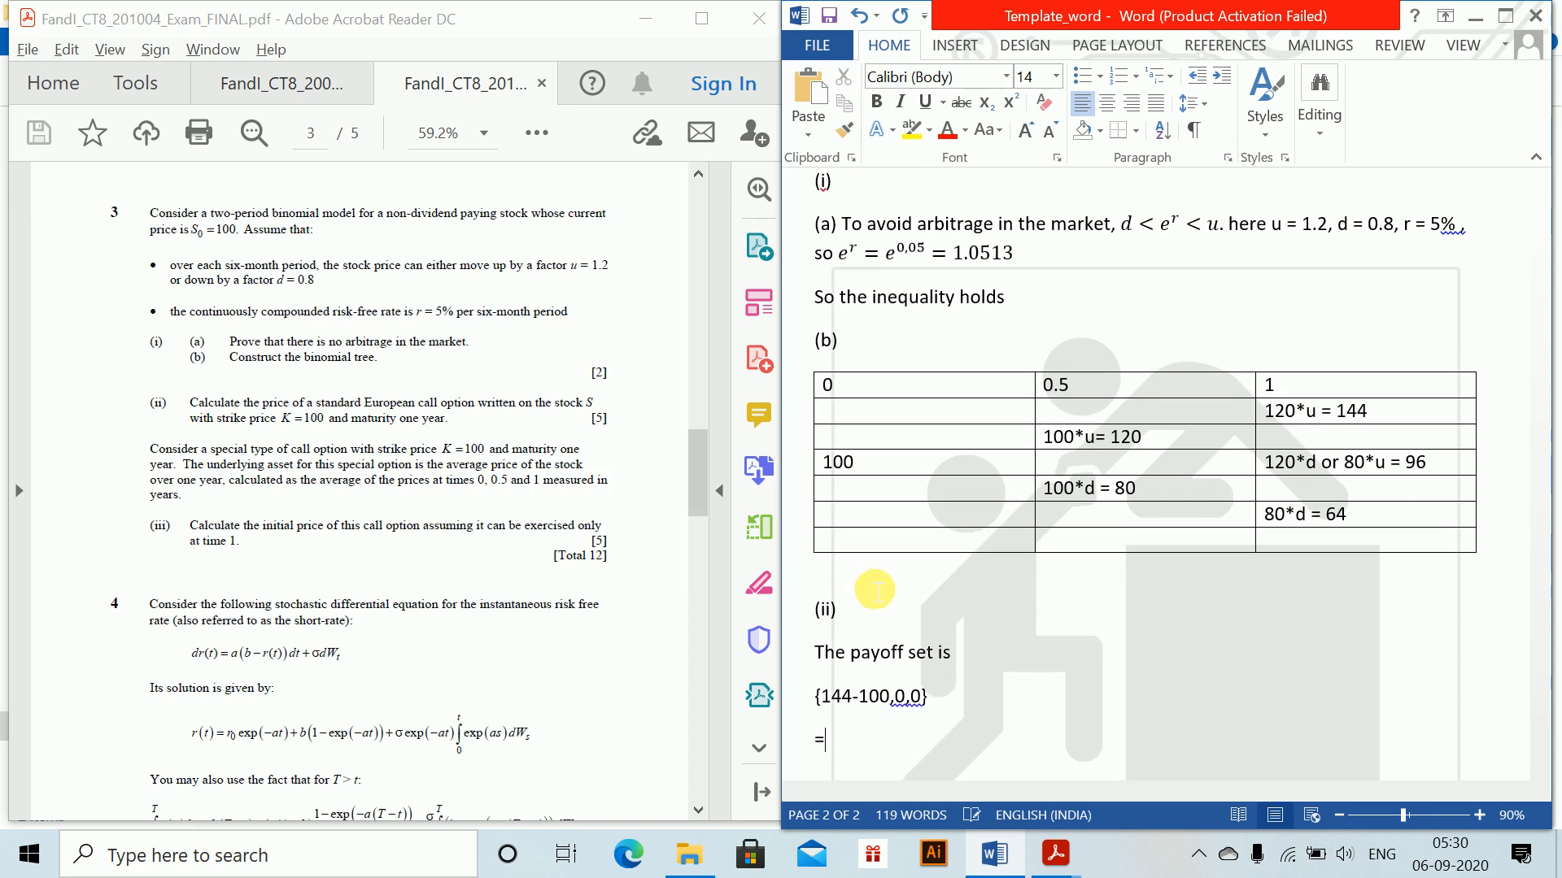
pyautogui.write('{44,')
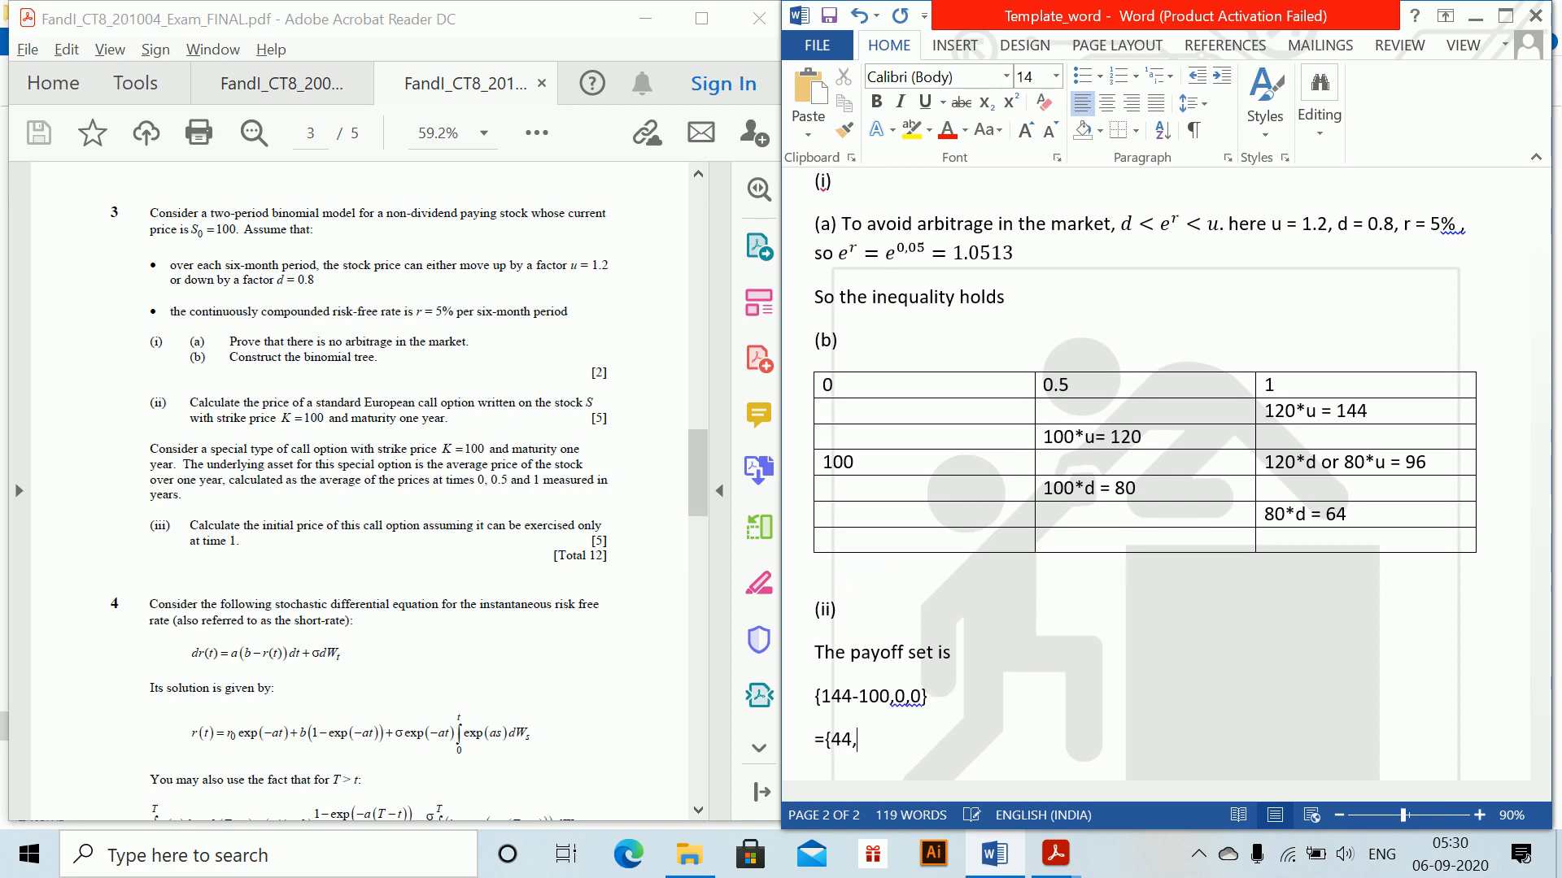
pyautogui.write('0,0}')
pyautogui.press('Return')
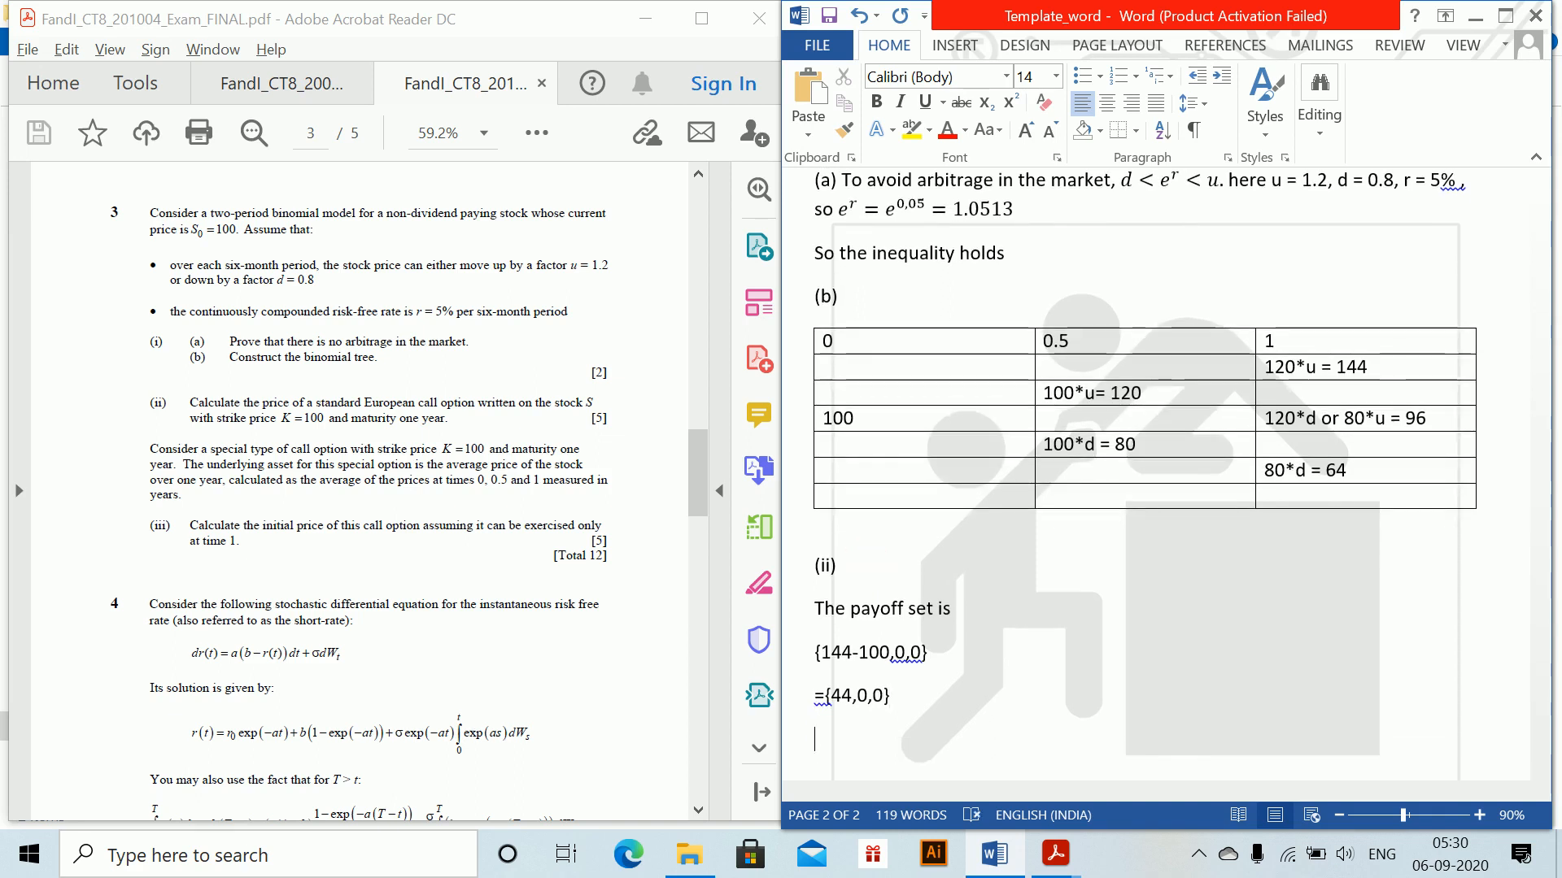
# - Insert an equation below the payoff set reading q = (e^r - d)/(u - d) =, with the quotient built as a stacked fraction
pyautogui.hotkey('alt', '=')
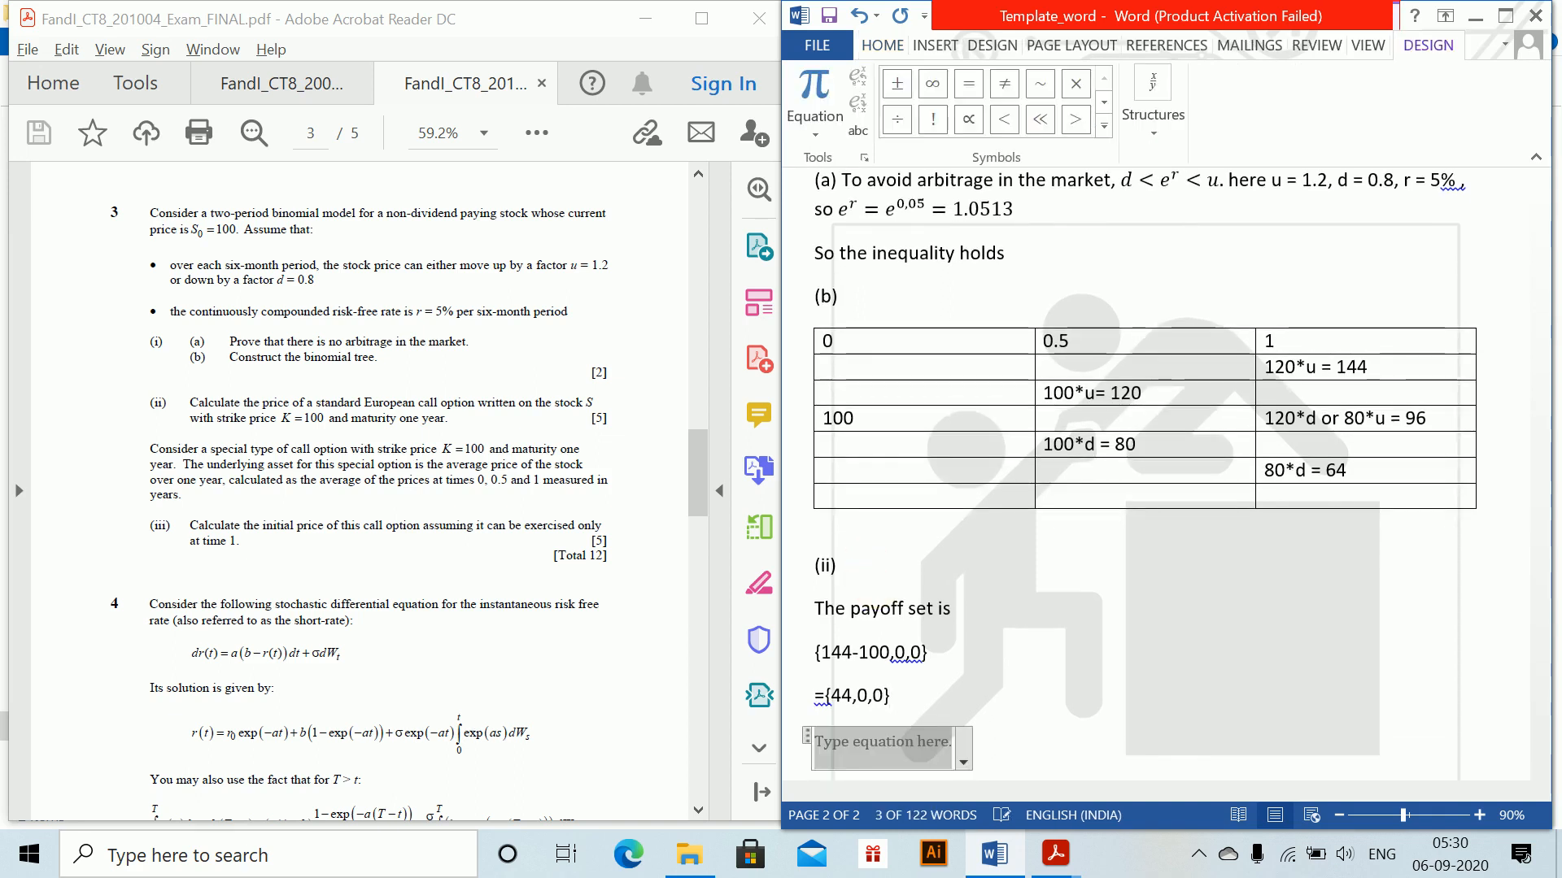
pyautogui.write('q = (')
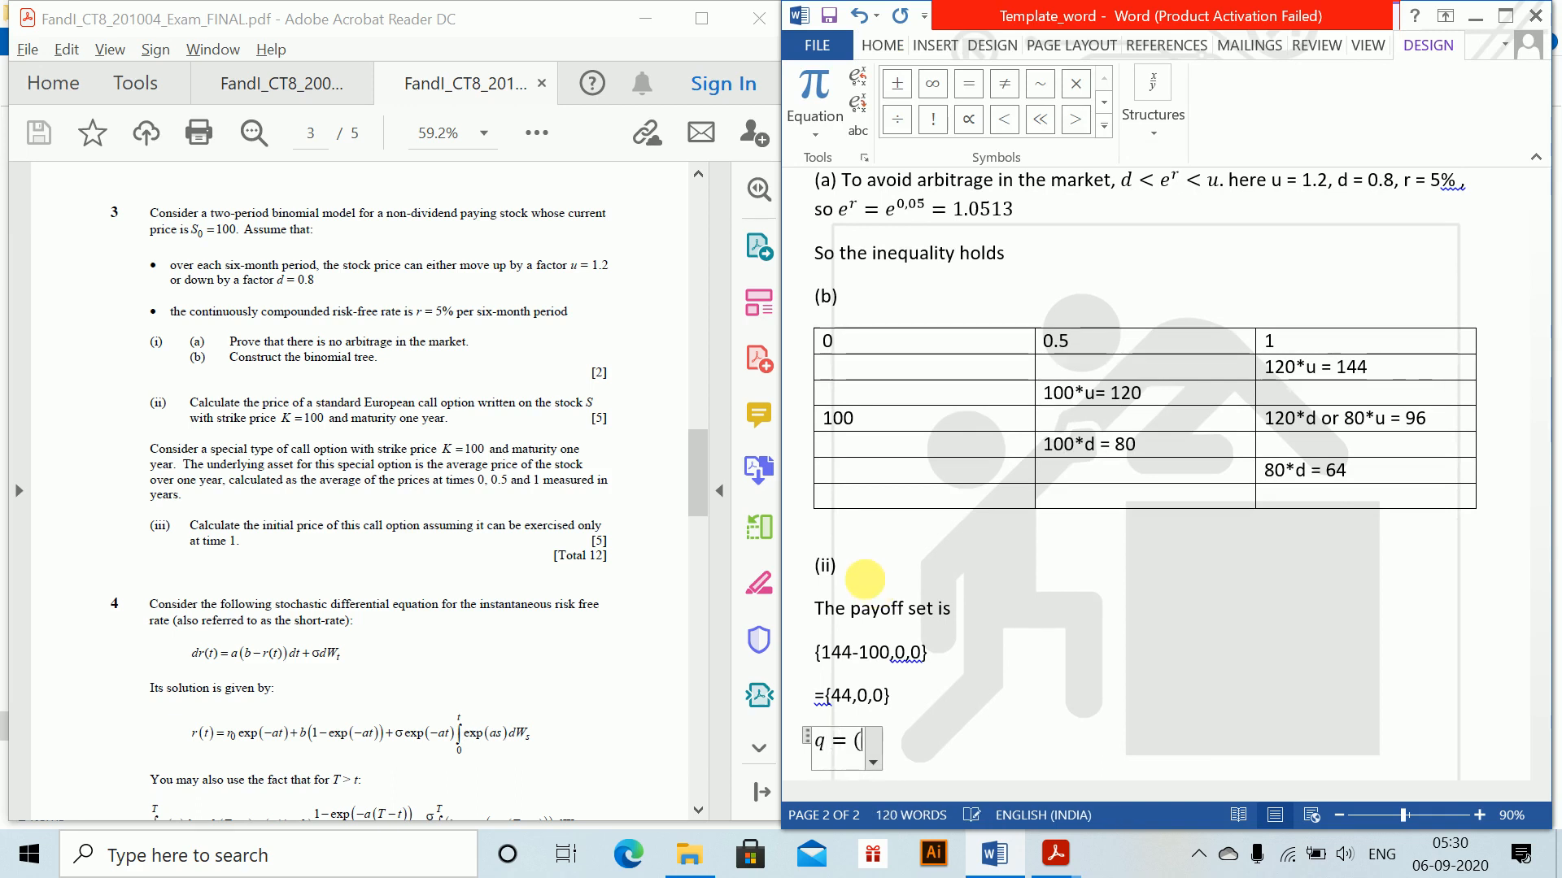
pyautogui.write('e^r =')
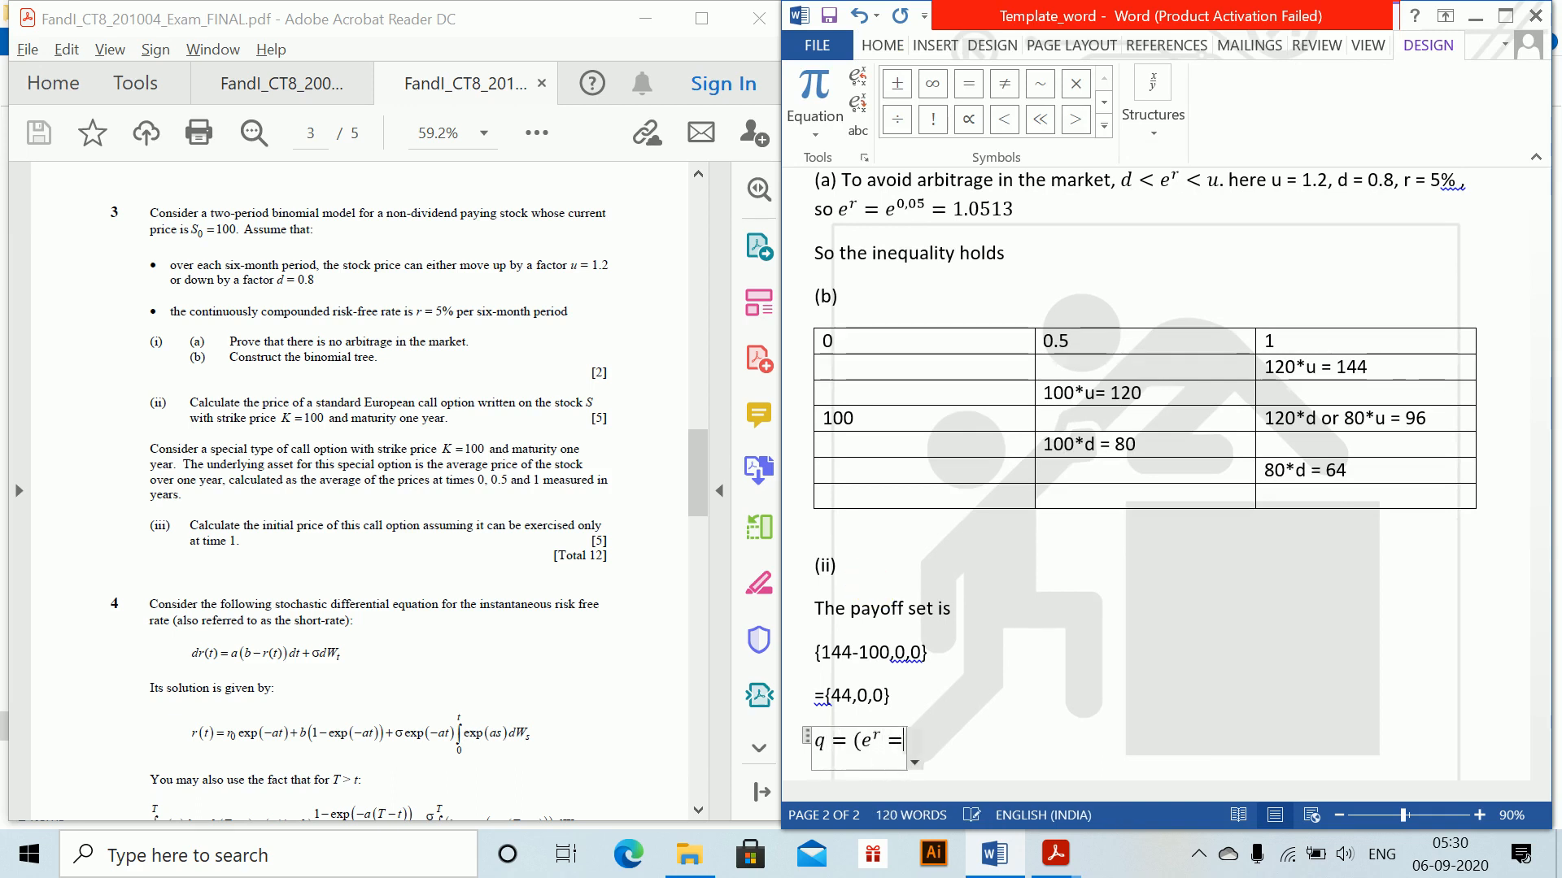
pyautogui.press('BackSpace')
pyautogui.press('BackSpace')
pyautogui.press('BackSpace')
pyautogui.press('BackSpace')
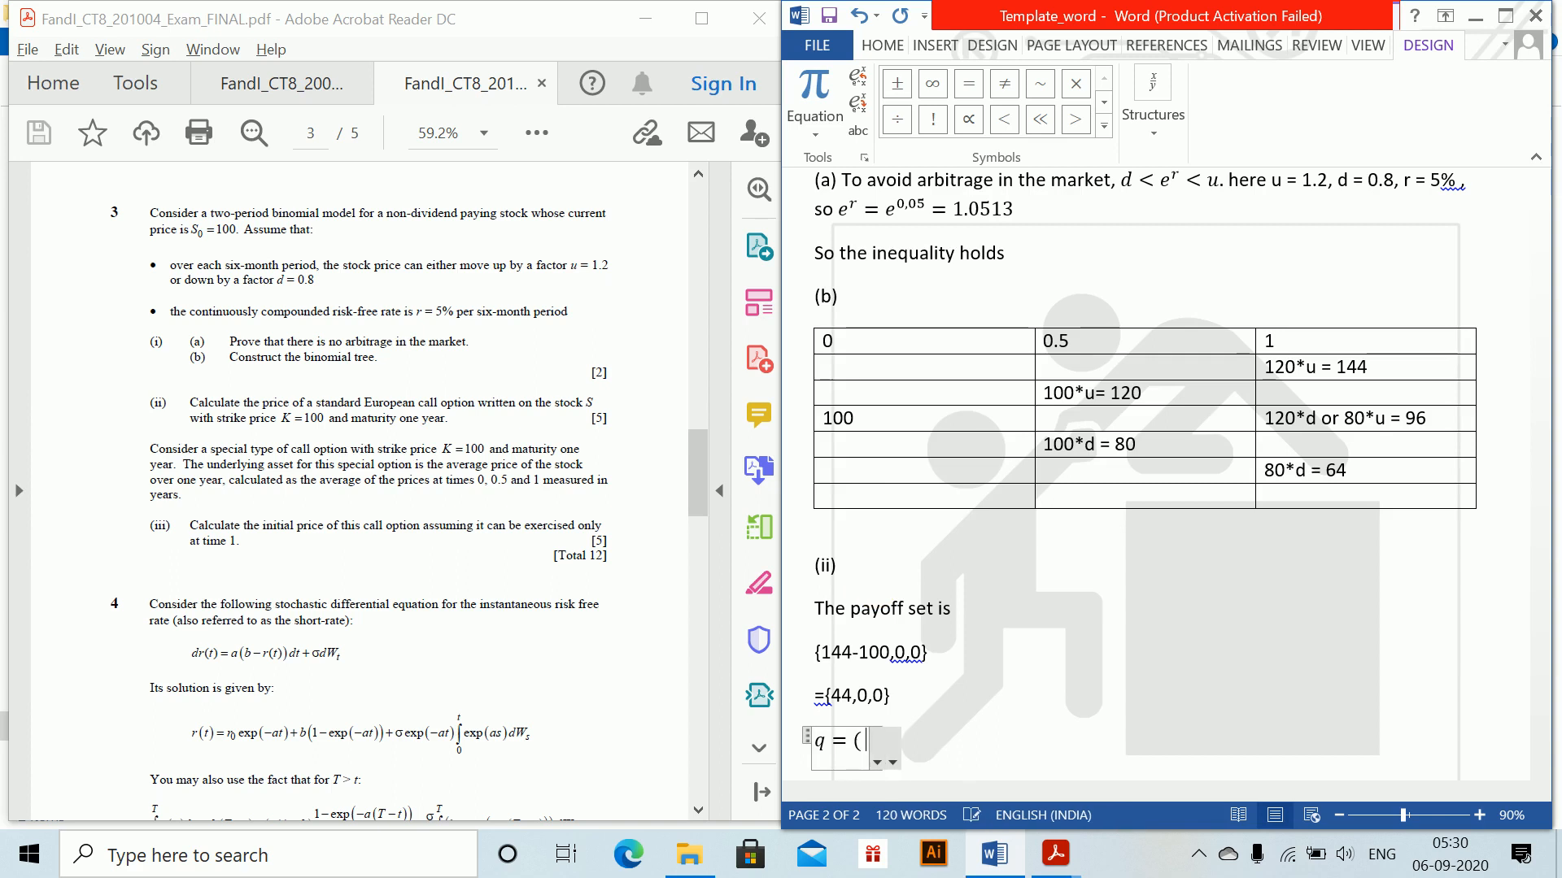
pyautogui.write('-')
pyautogui.press('BackSpace')
pyautogui.write('e^r ')
pyautogui.write('- d)')
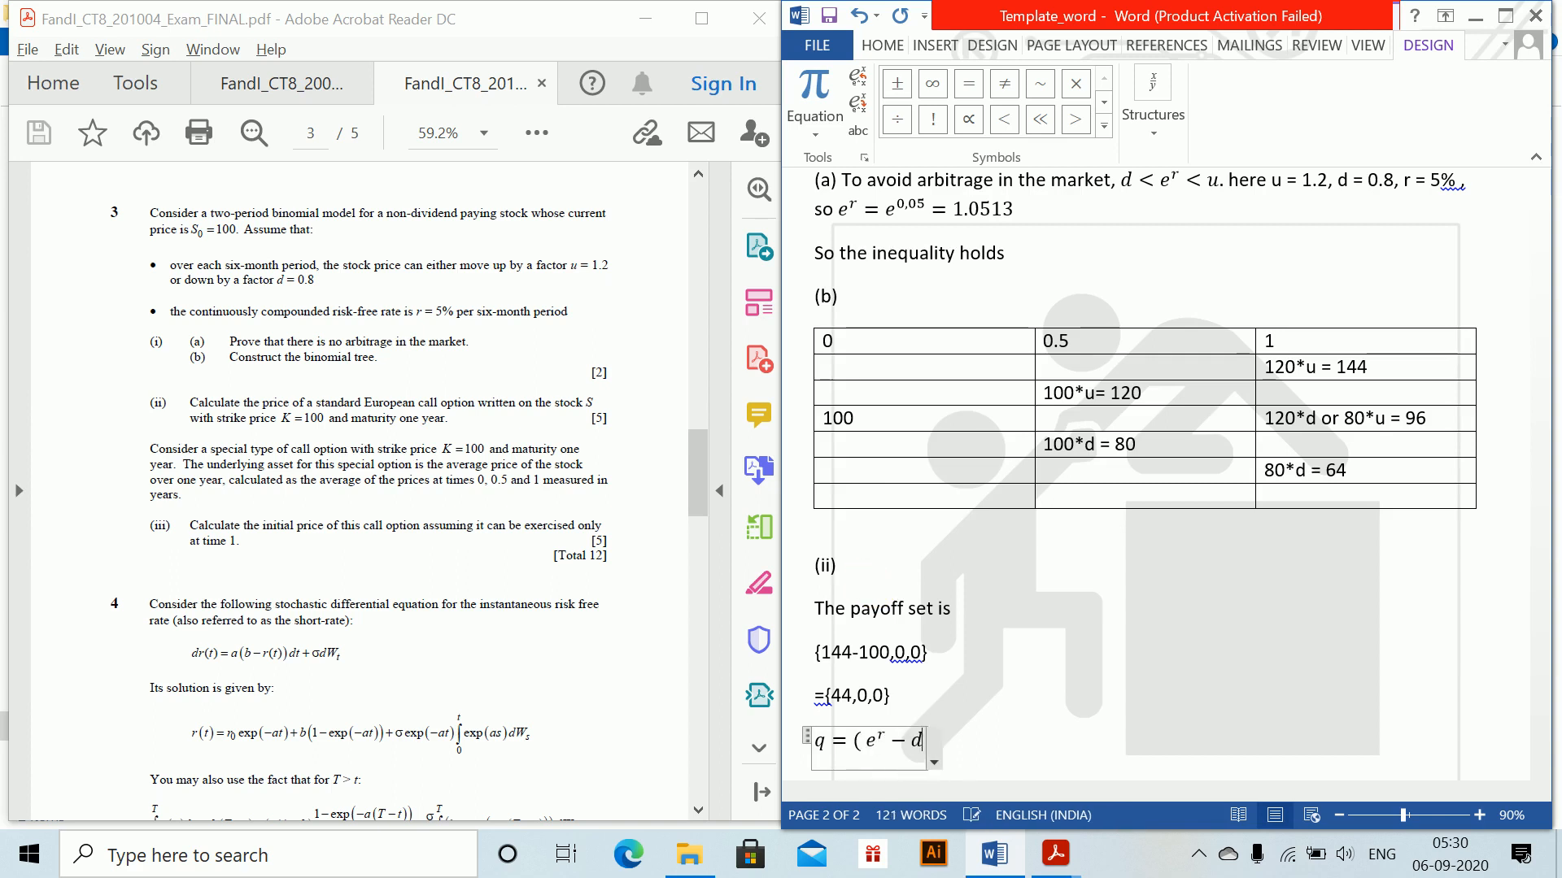
pyautogui.write('/(u')
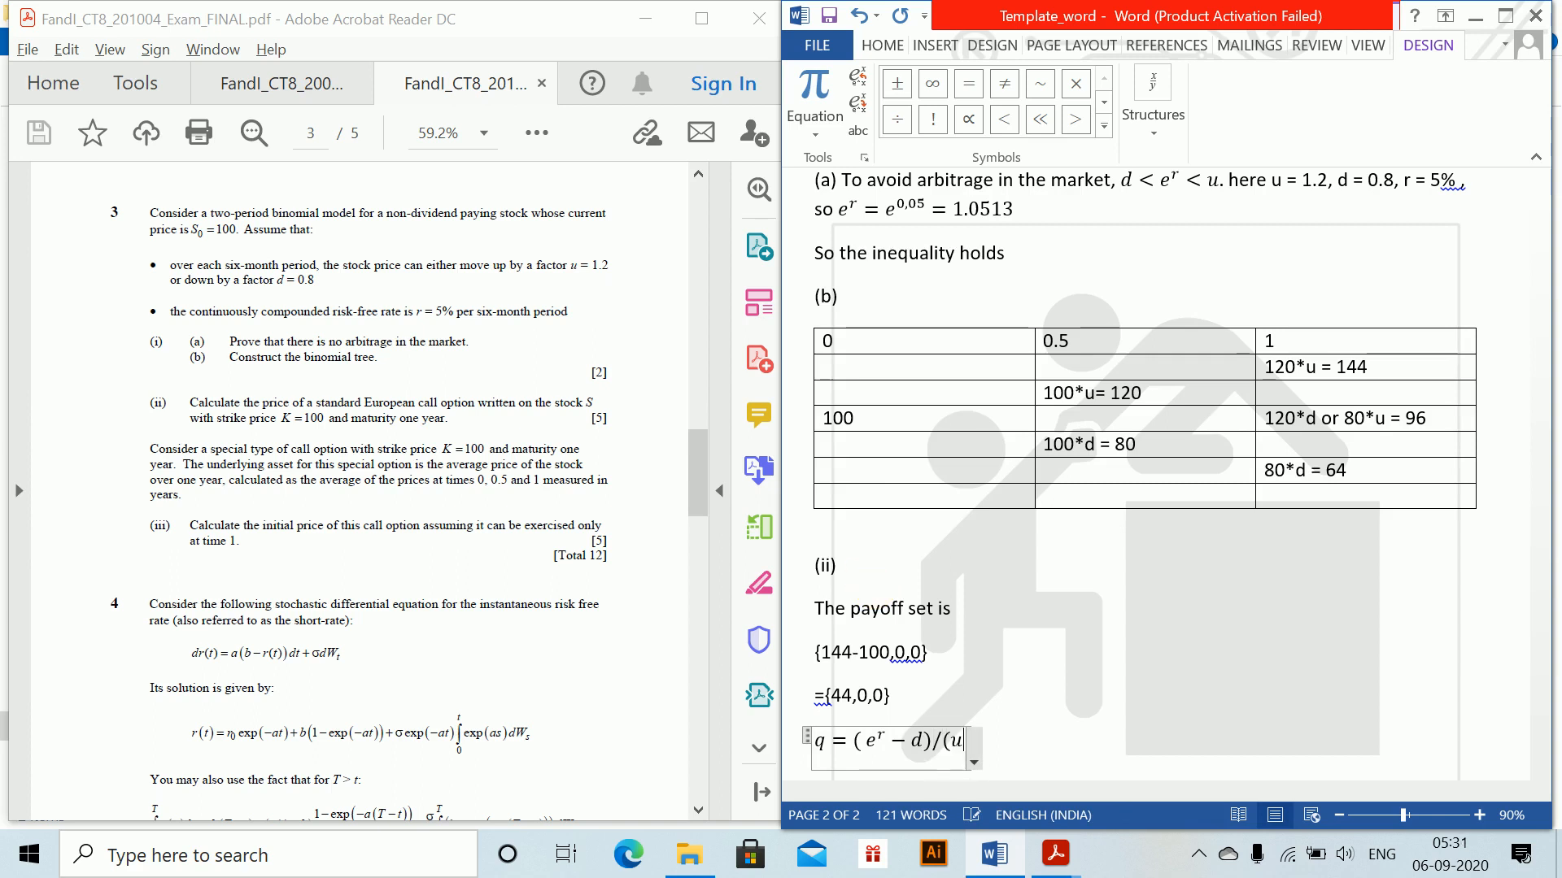
pyautogui.write(' - d) = ')
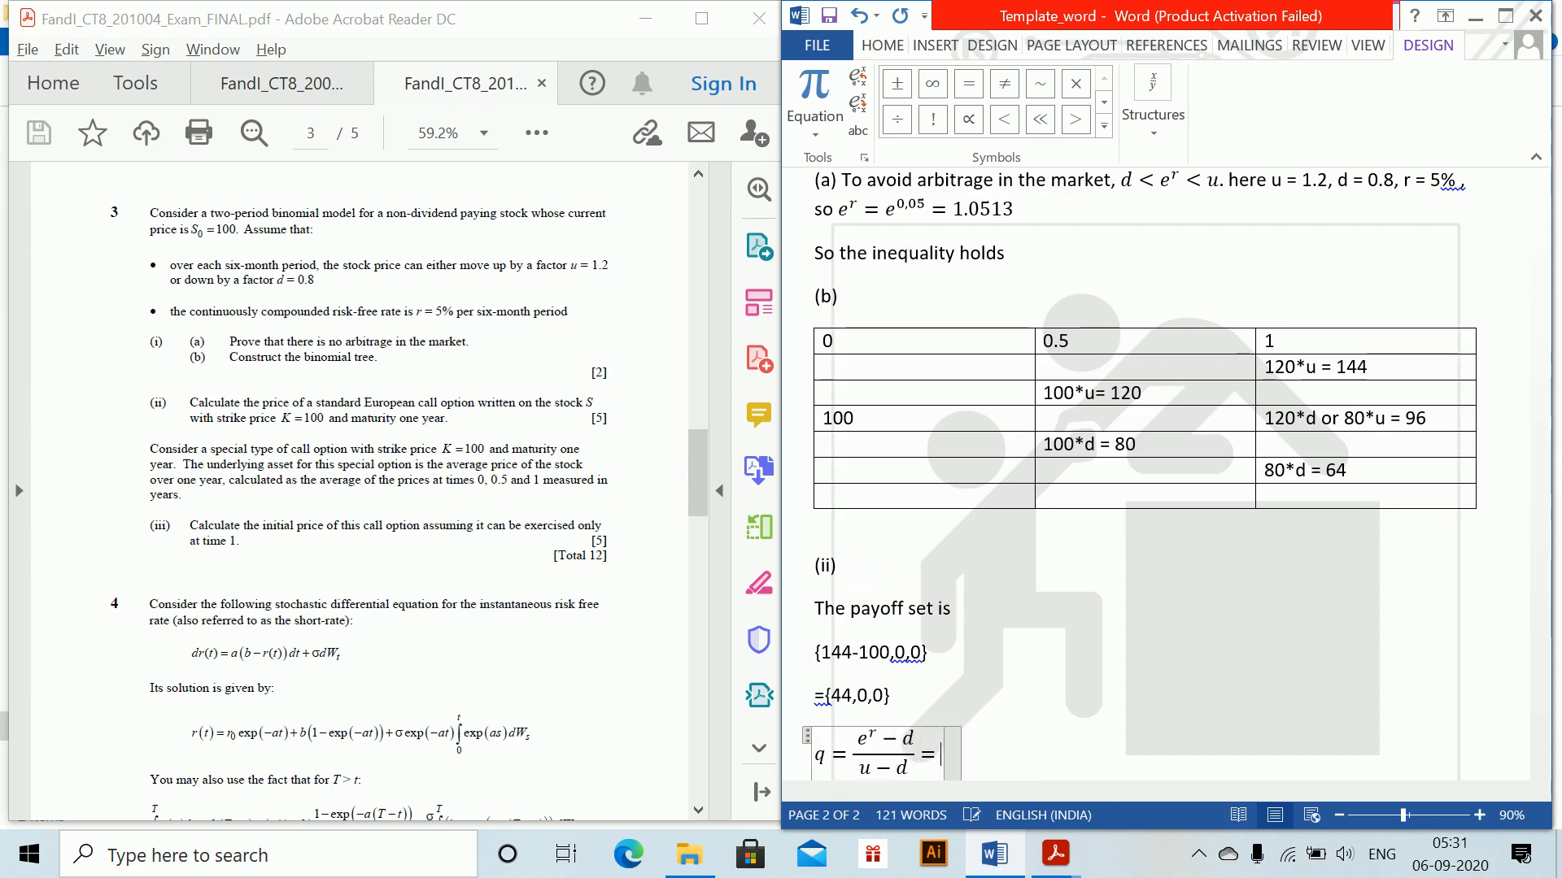
# - Extend the q equation with the stacked fraction (e^0.05 - 0.8)/(1.2 - 0.8), followed by an equals sign
pyautogui.write('e^')
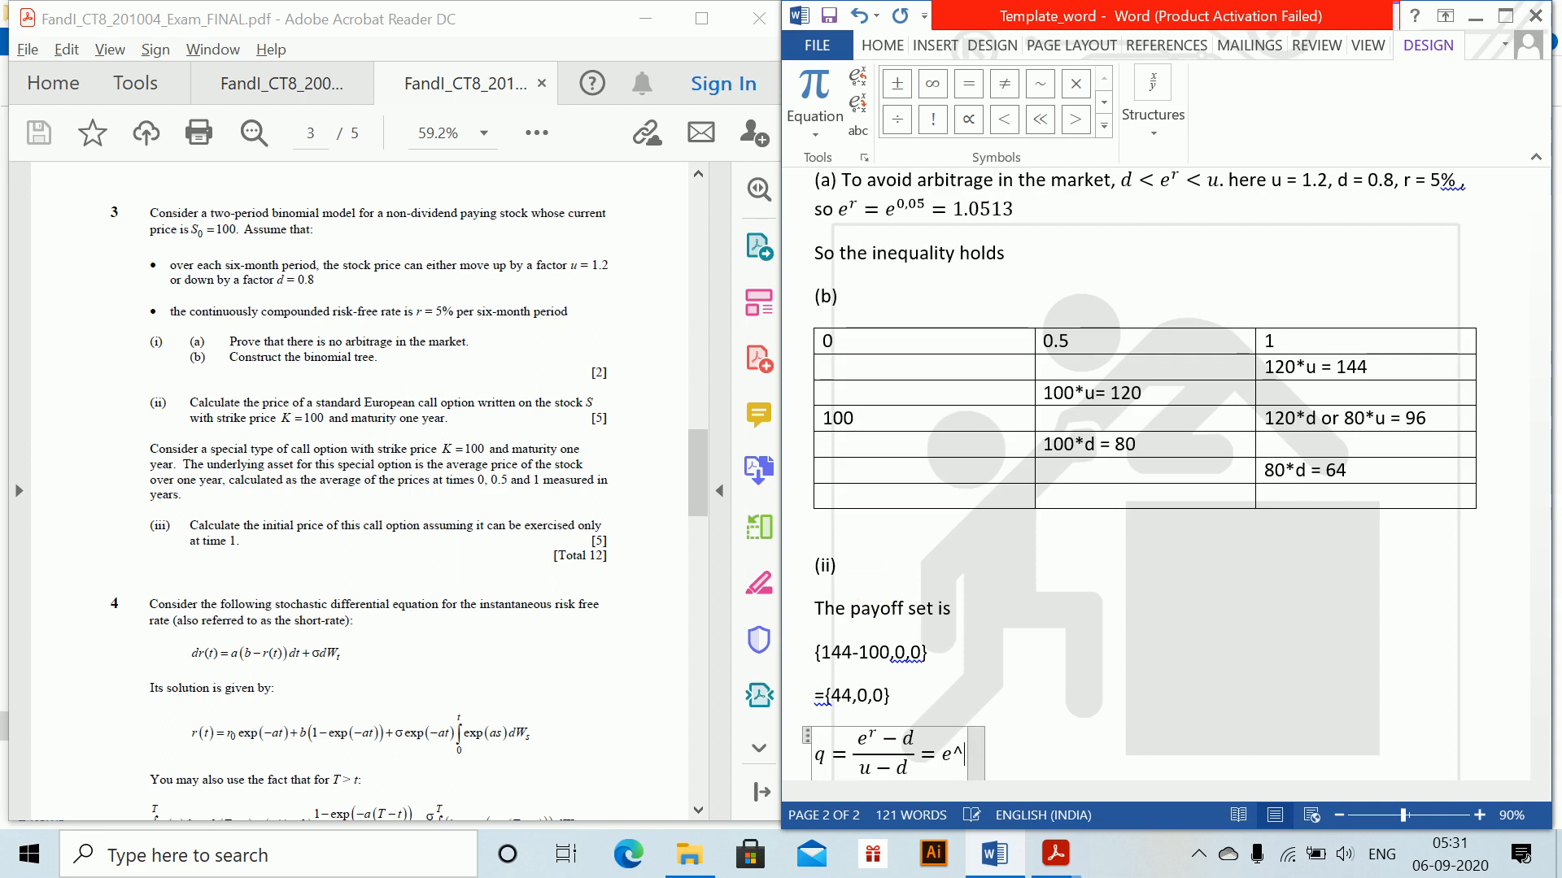
pyautogui.press('BackSpace')
pyautogui.press('BackSpace')
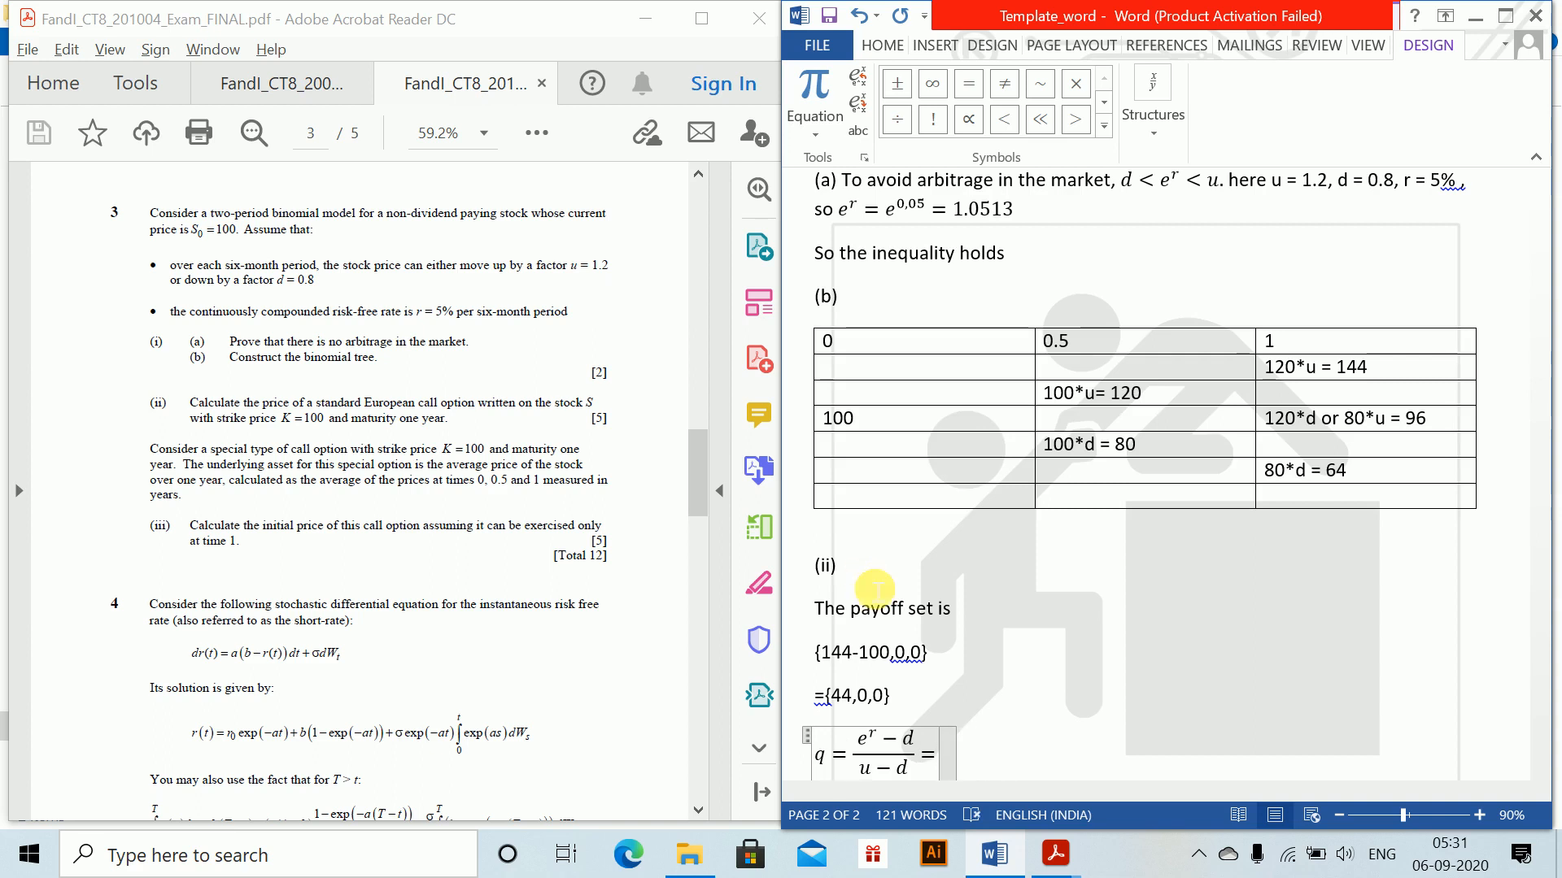
pyautogui.write('(e^')
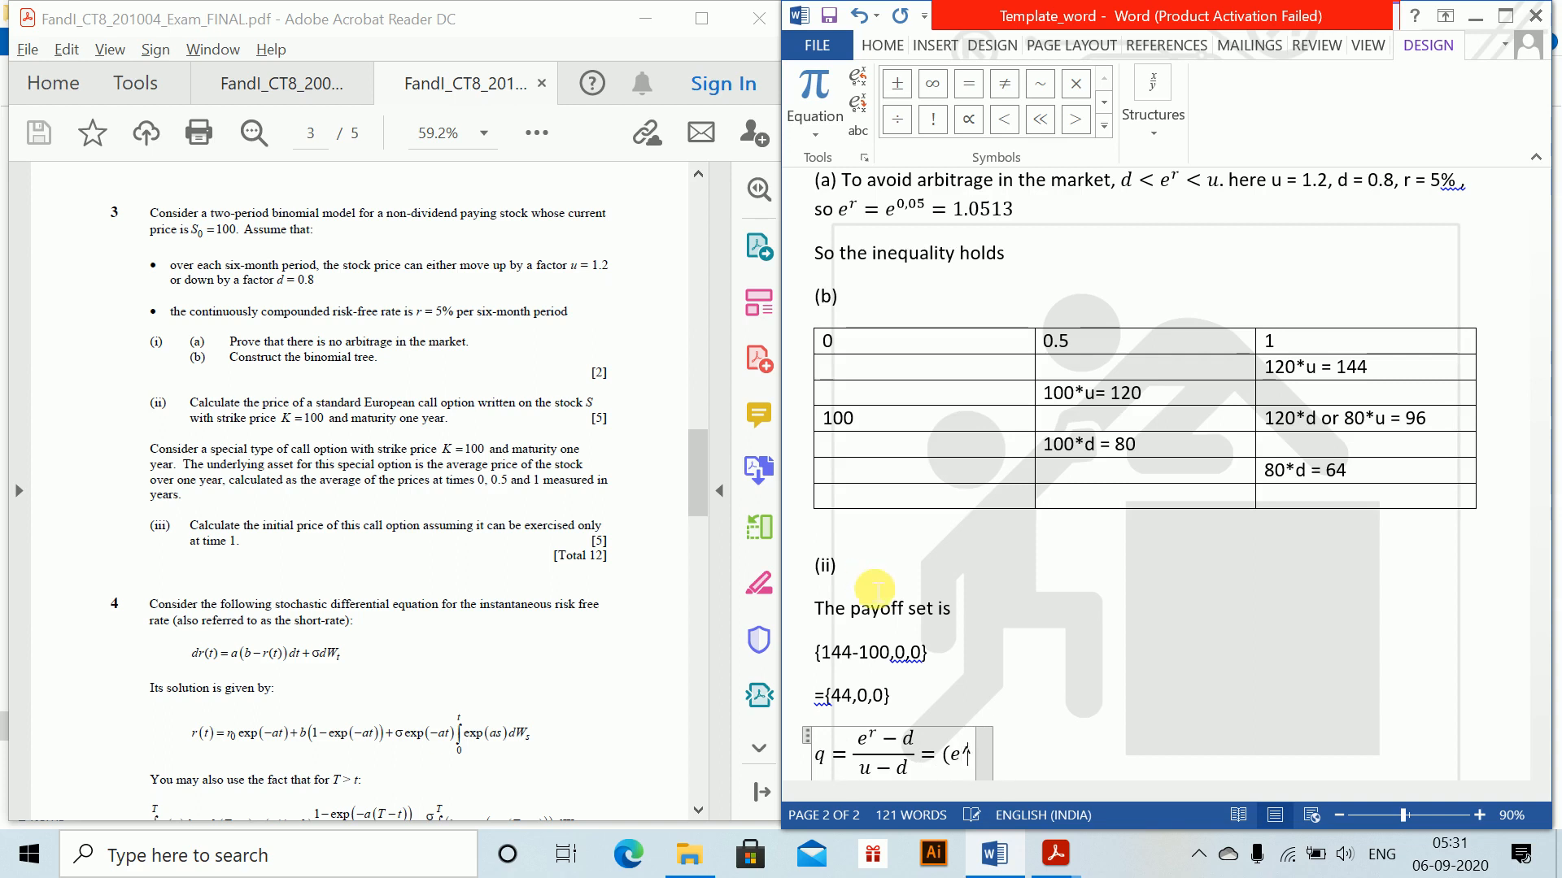
pyautogui.write('0.05 -')
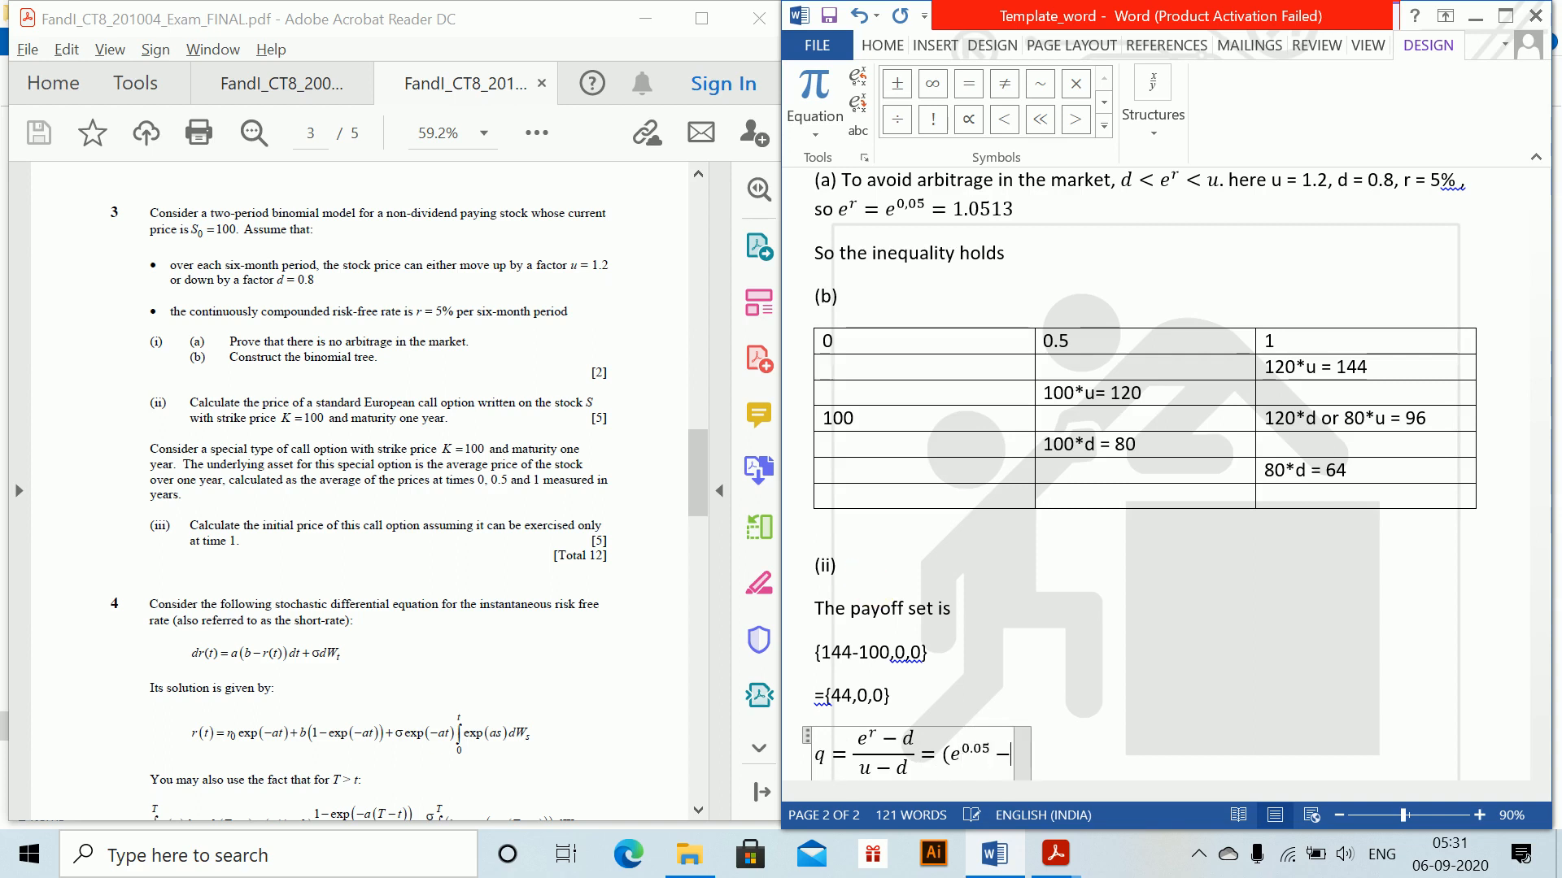
pyautogui.write('0.')
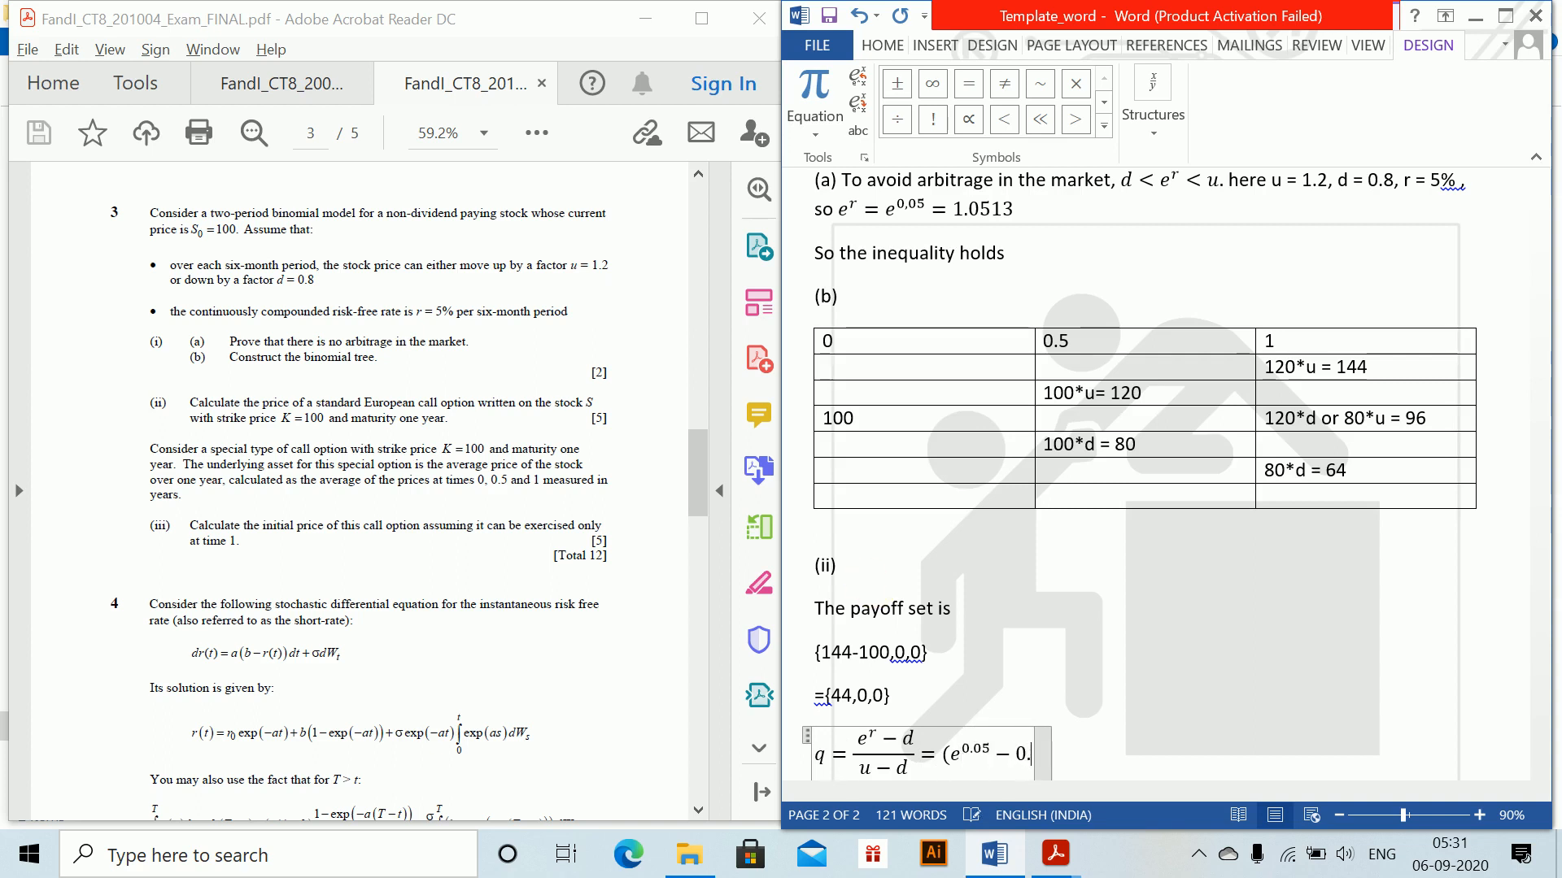
pyautogui.write('8)/')
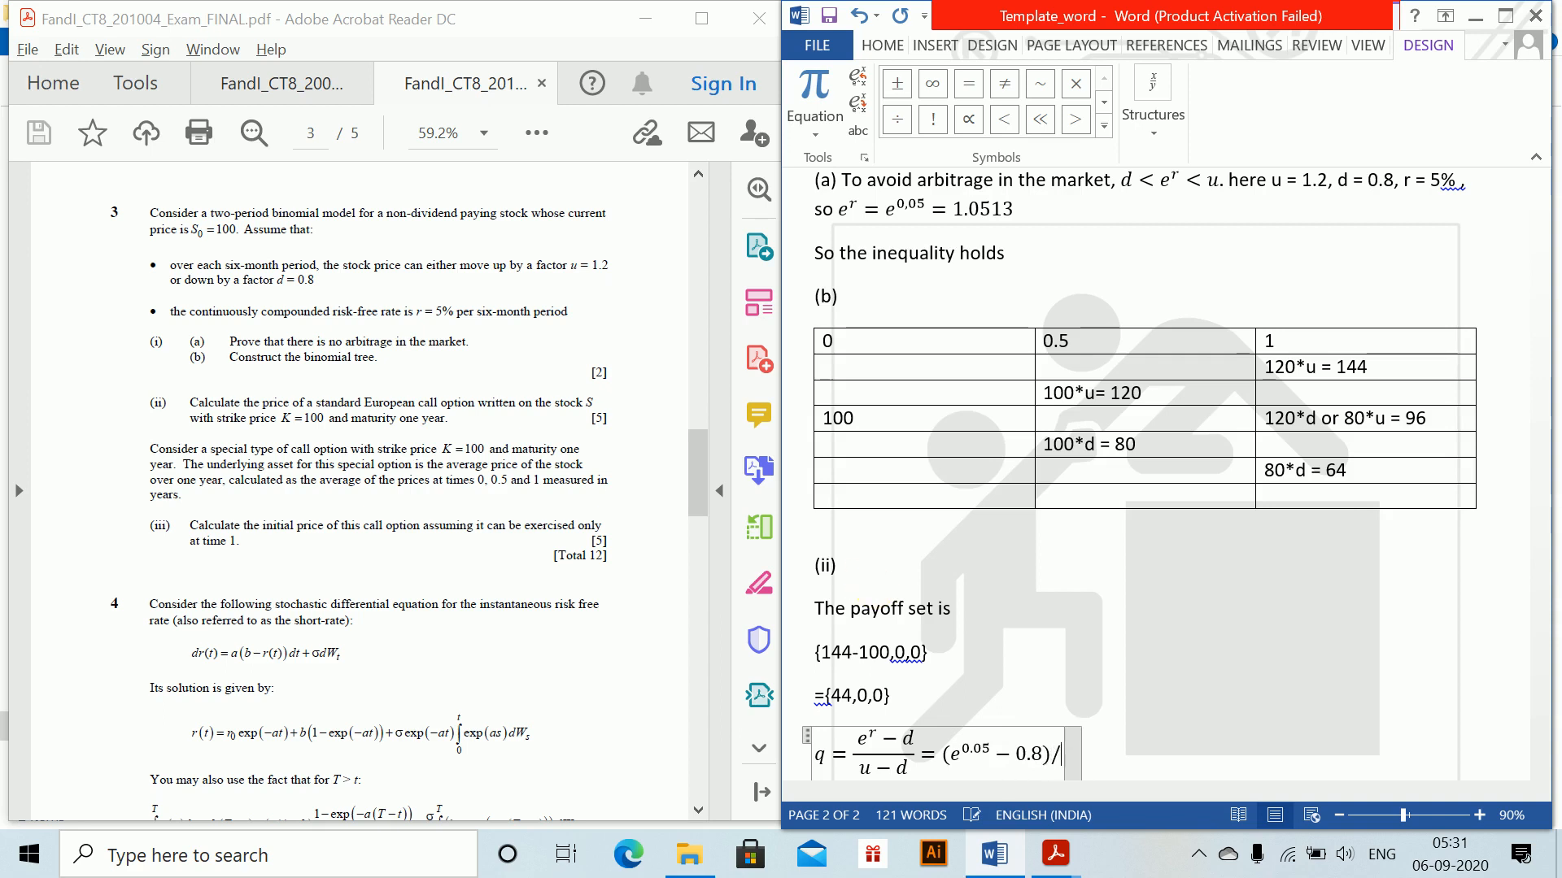
pyautogui.write('(1.2-0.8)')
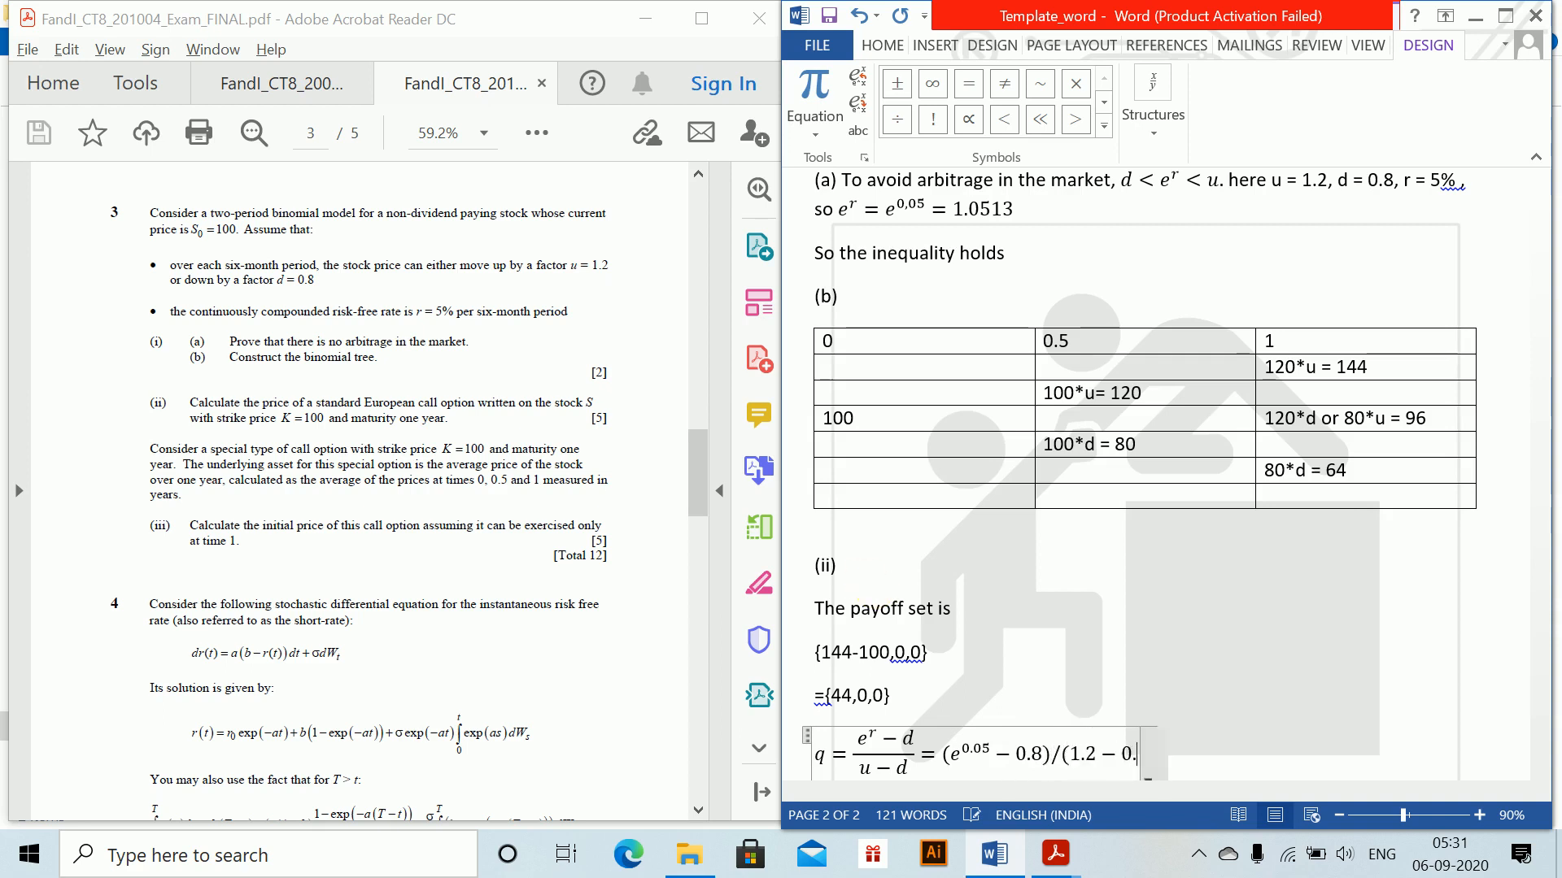
pyautogui.write(' =')
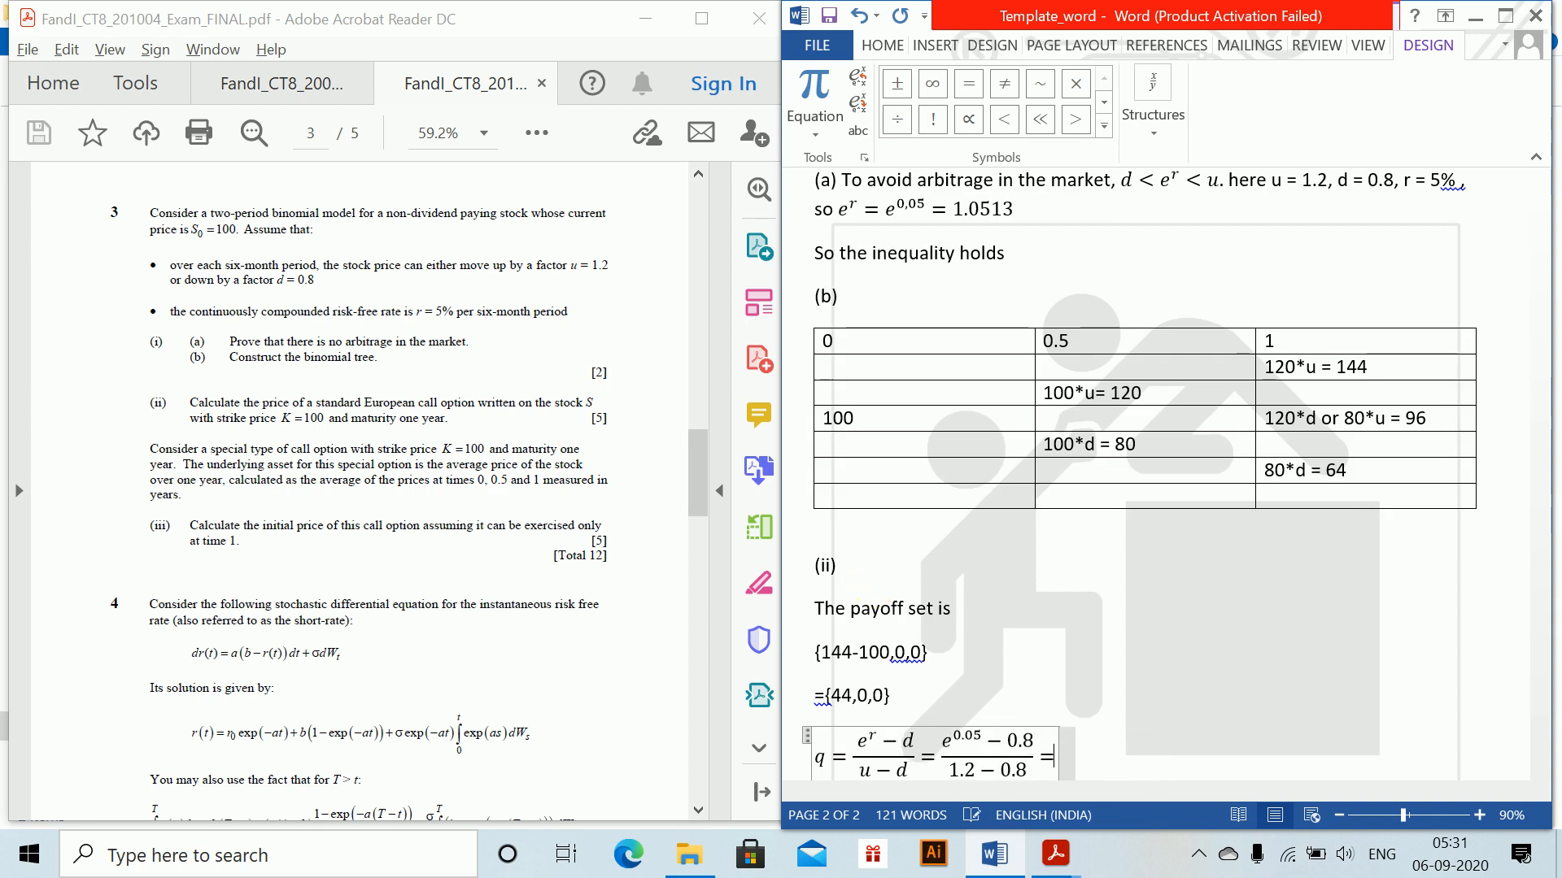
# - Complete the q equation with the value 0.628178 and start a new line below it
pyautogui.write('0.62')
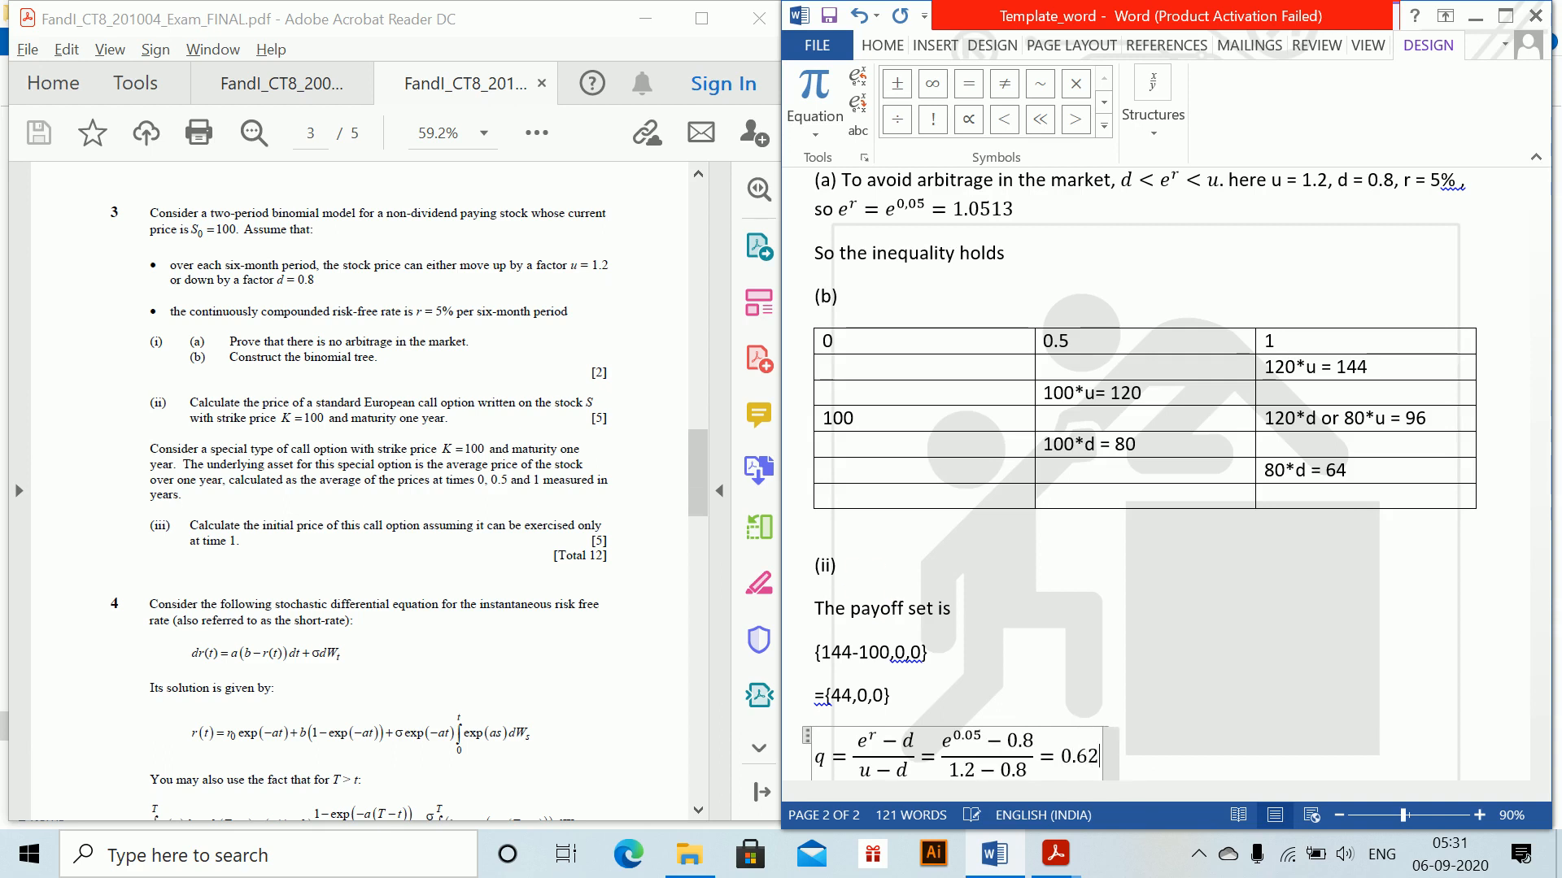
pyautogui.write('8178')
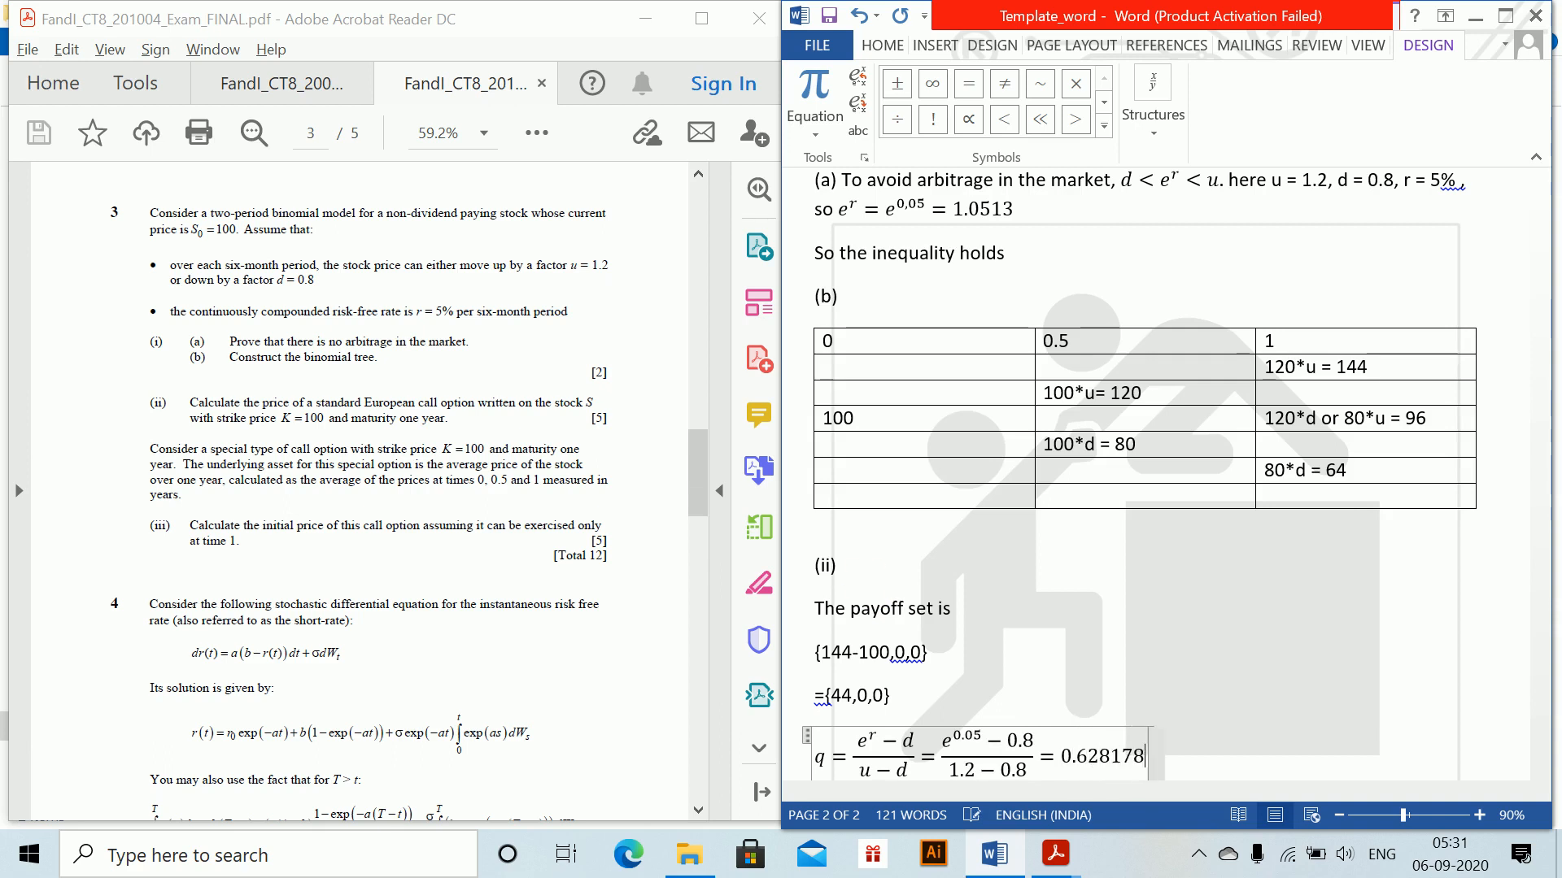
pyautogui.press('Right')
pyautogui.press('Return')
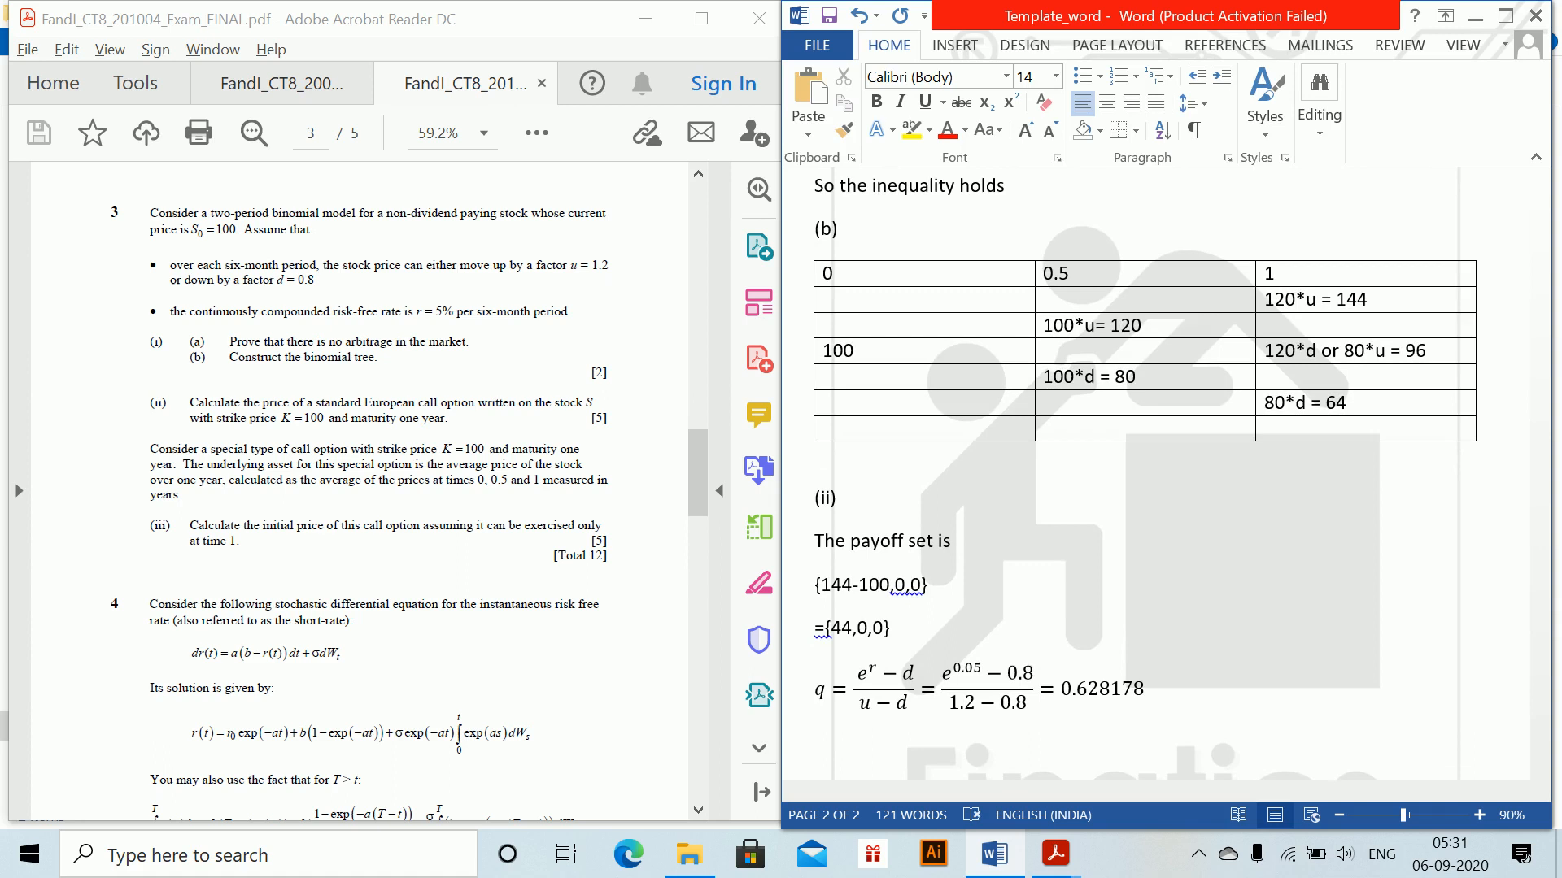
# - Insert an equation below q reading V_0 = e^-0.1 * (44q^2 + 0 + 0) = 15.71, and start a new line
pyautogui.hotkey('alt', '=')
pyautogui.write('V')
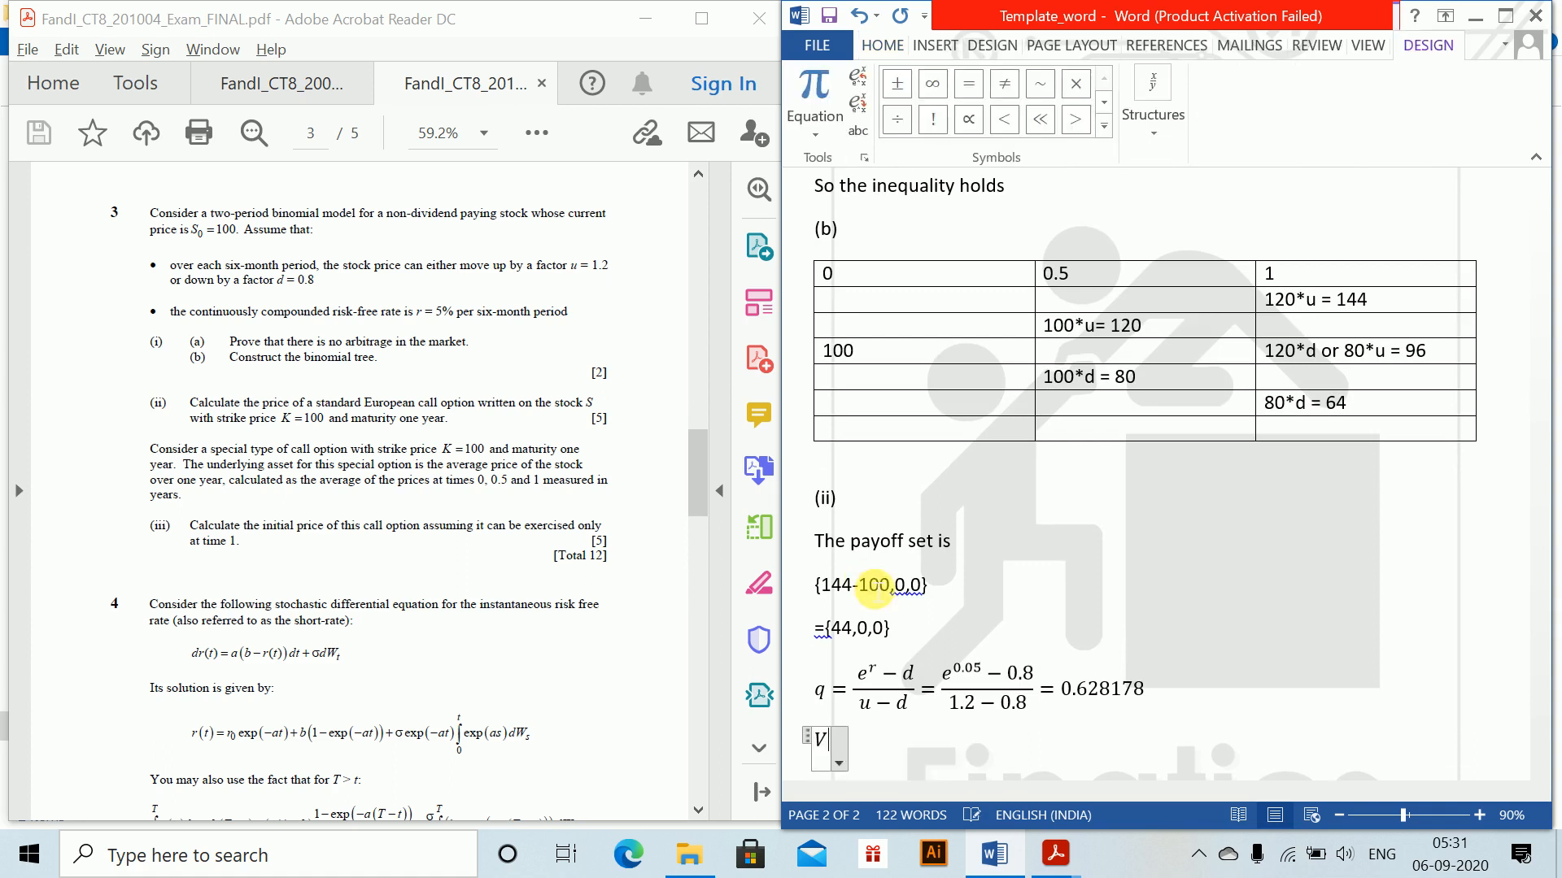
pyautogui.write('_0 = ')
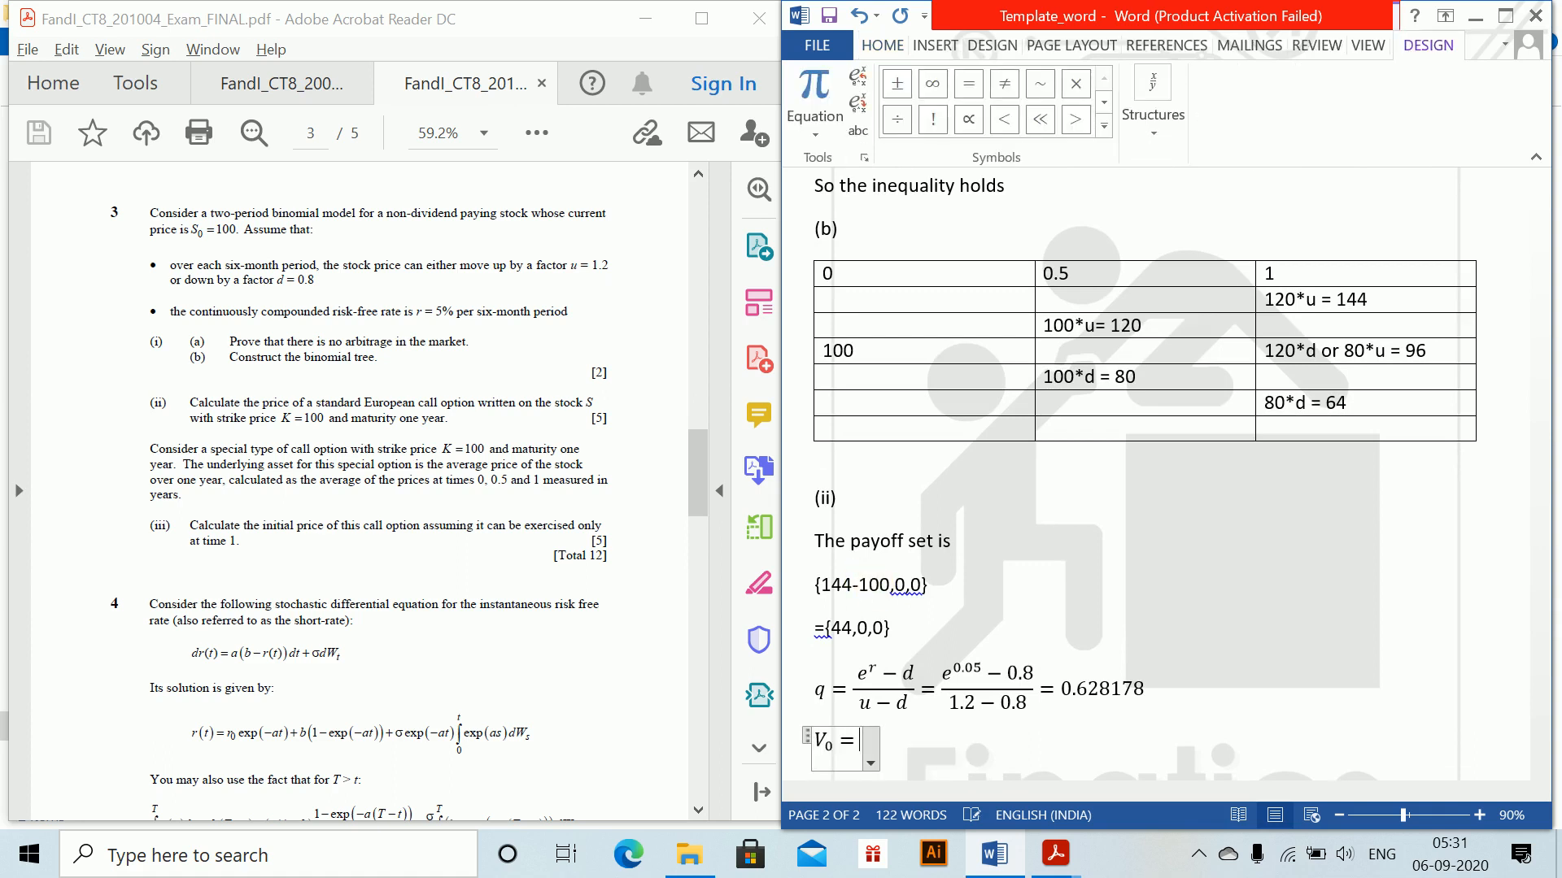
pyautogui.write('e')
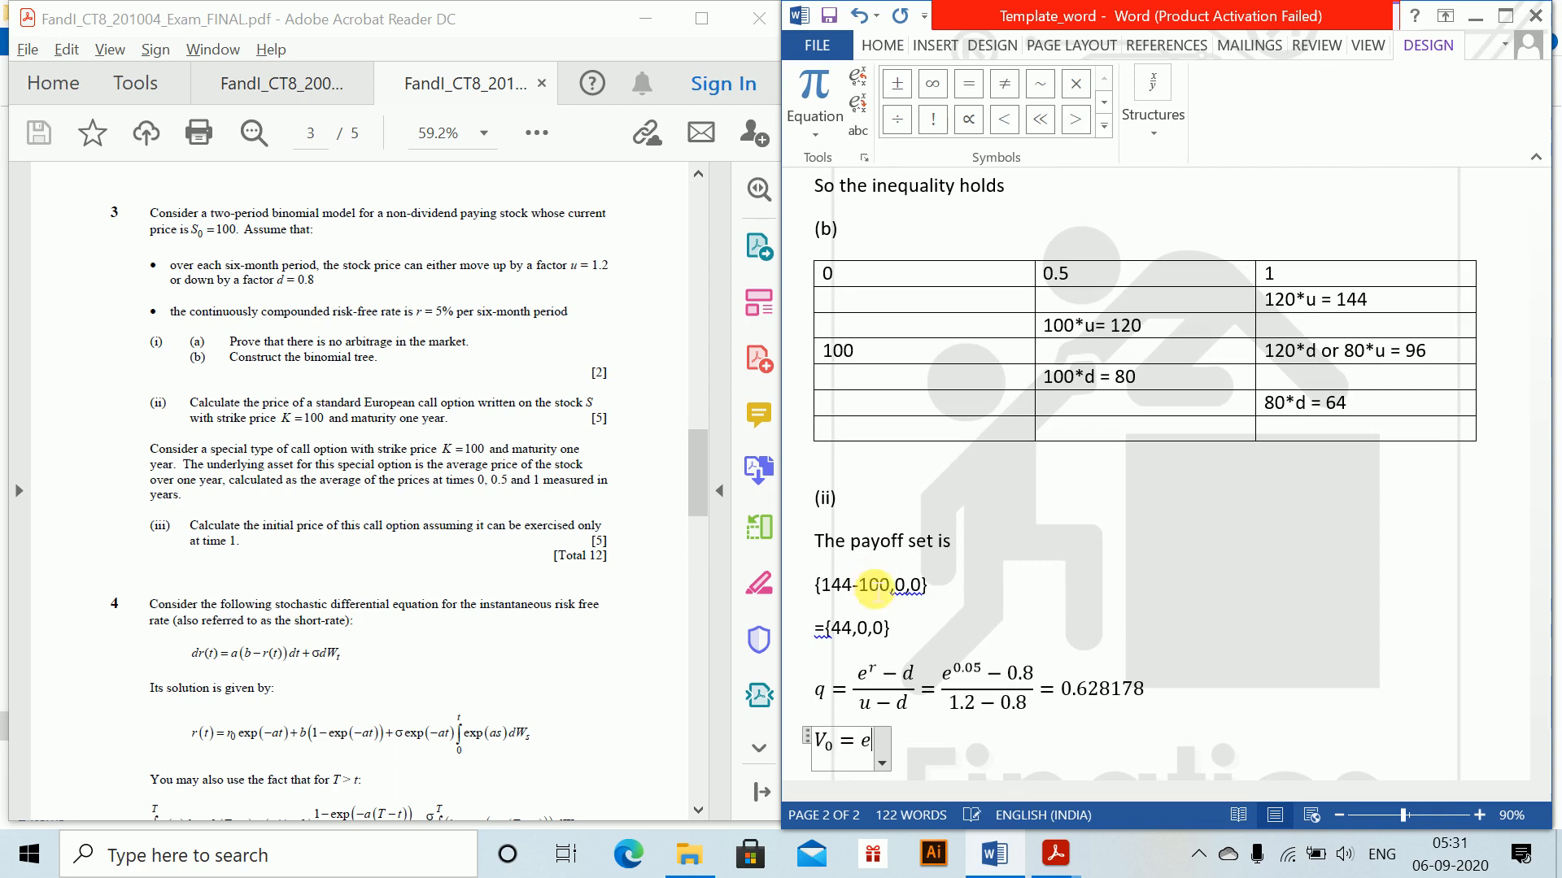
pyautogui.write('^-0.1')
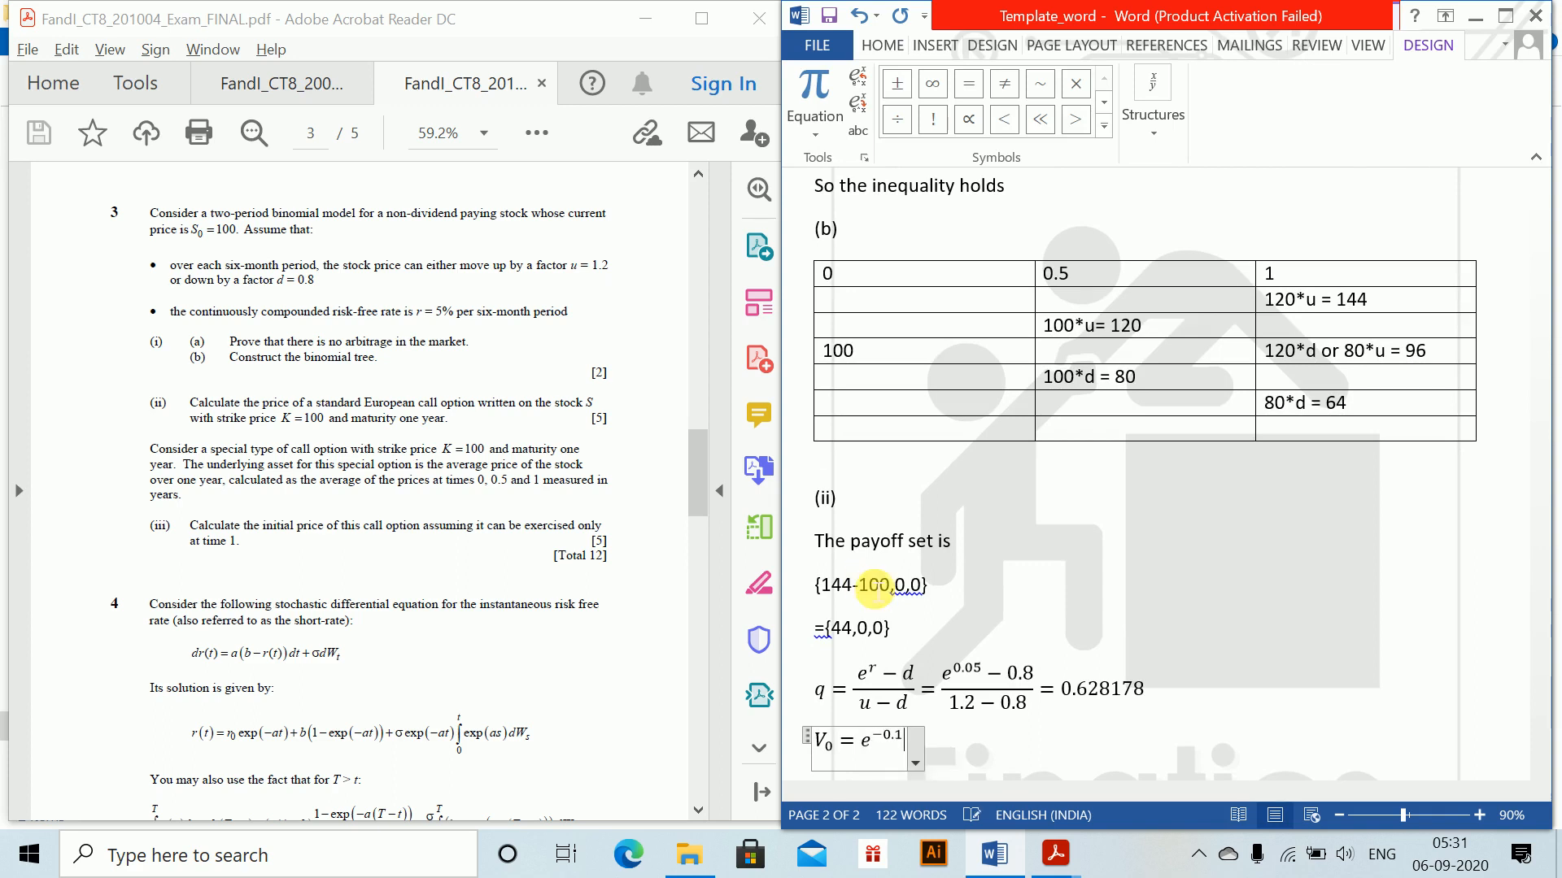
pyautogui.press('Right')
pyautogui.write('* ')
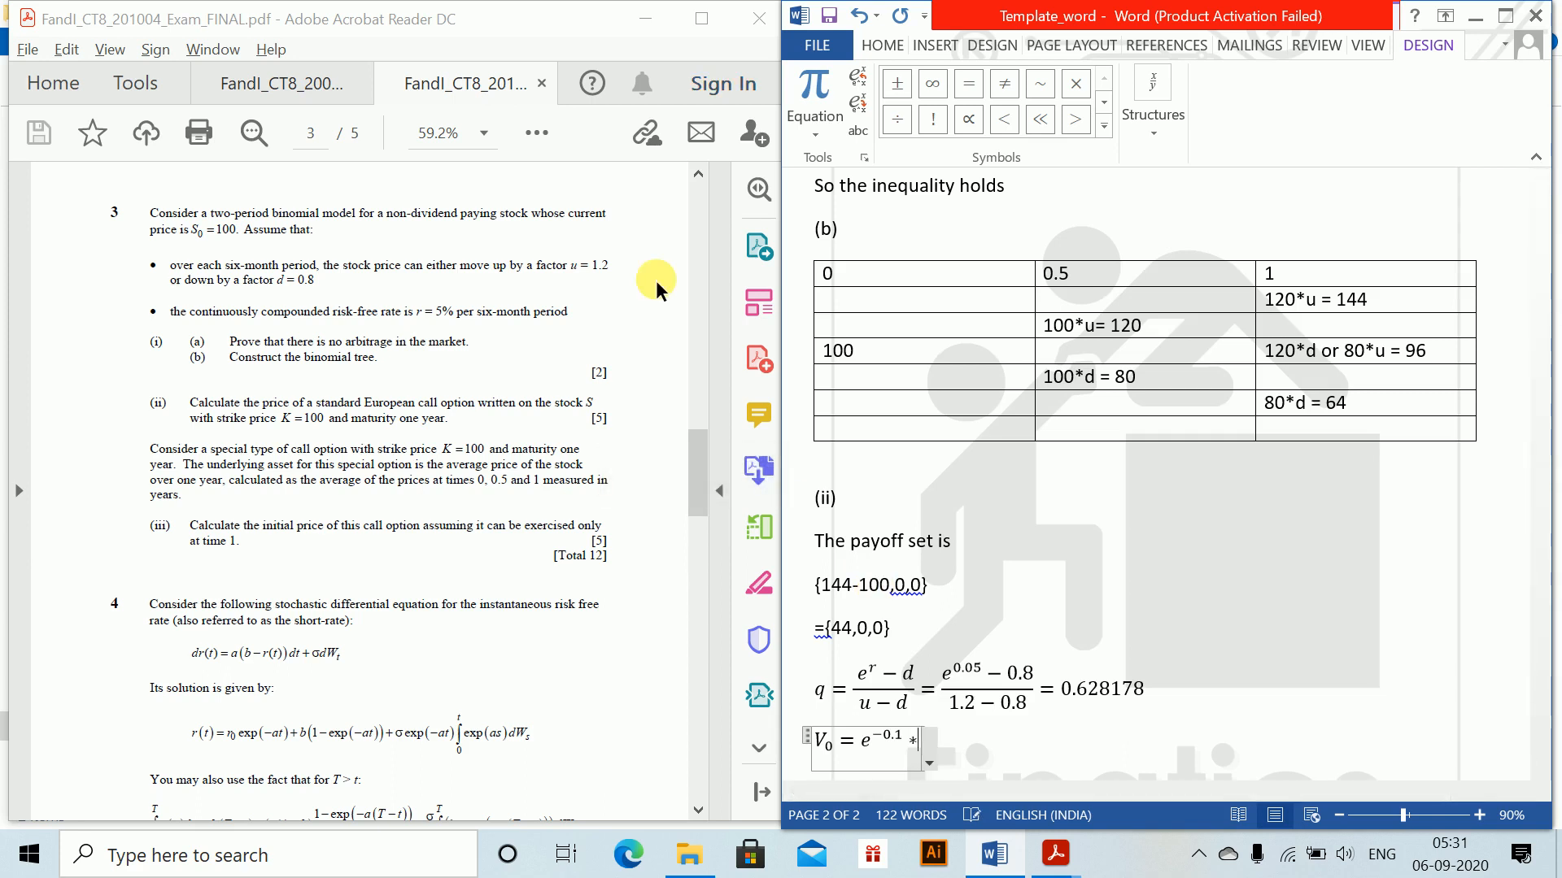
pyautogui.write('(44q')
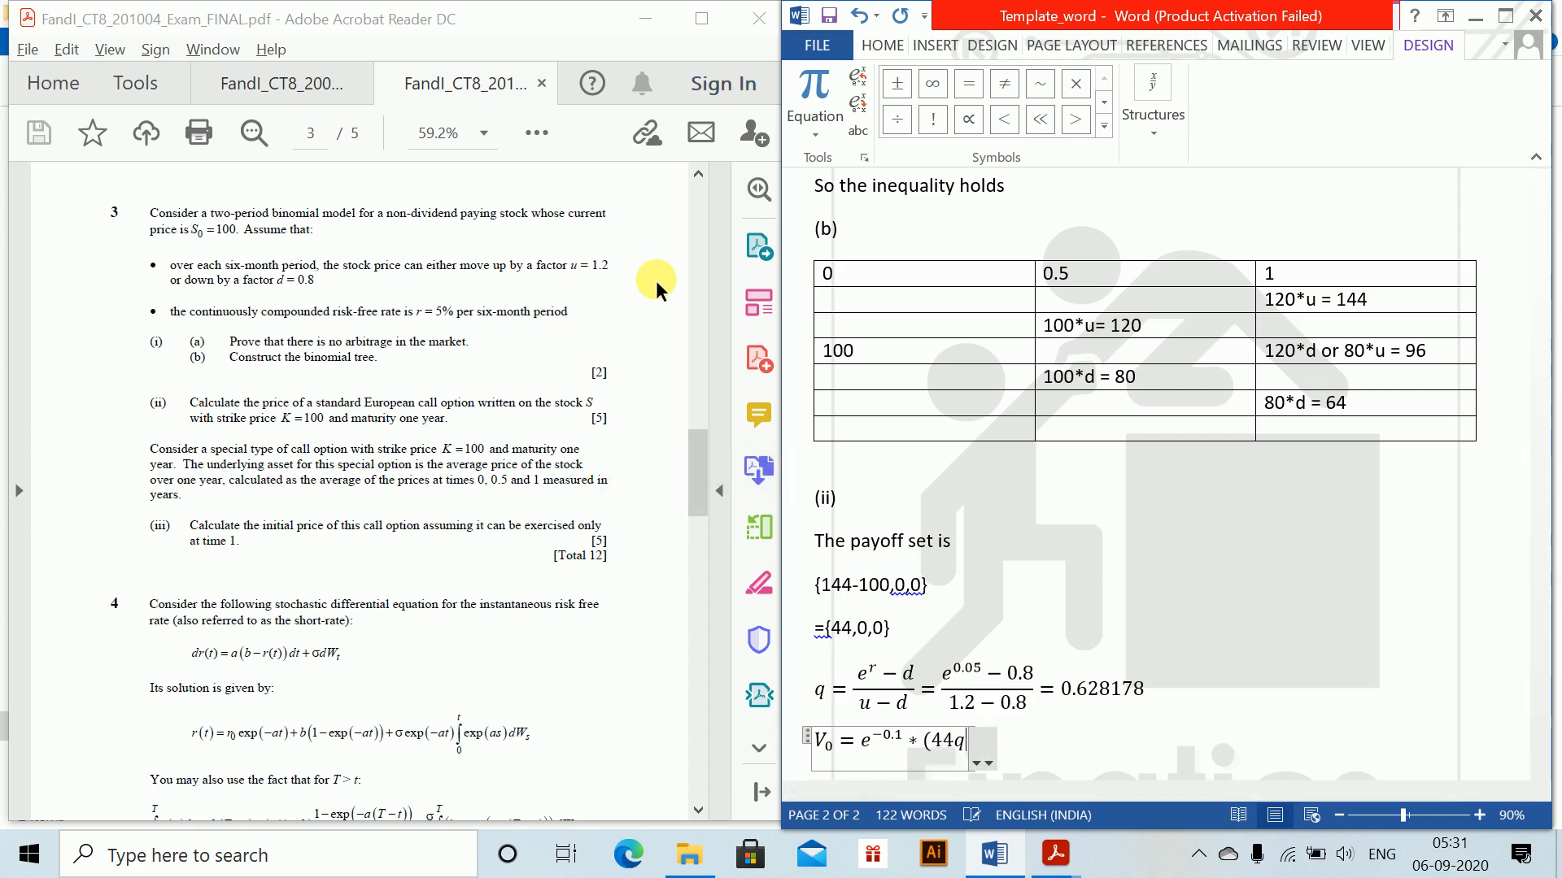
pyautogui.write('^2 + 0 + 0')
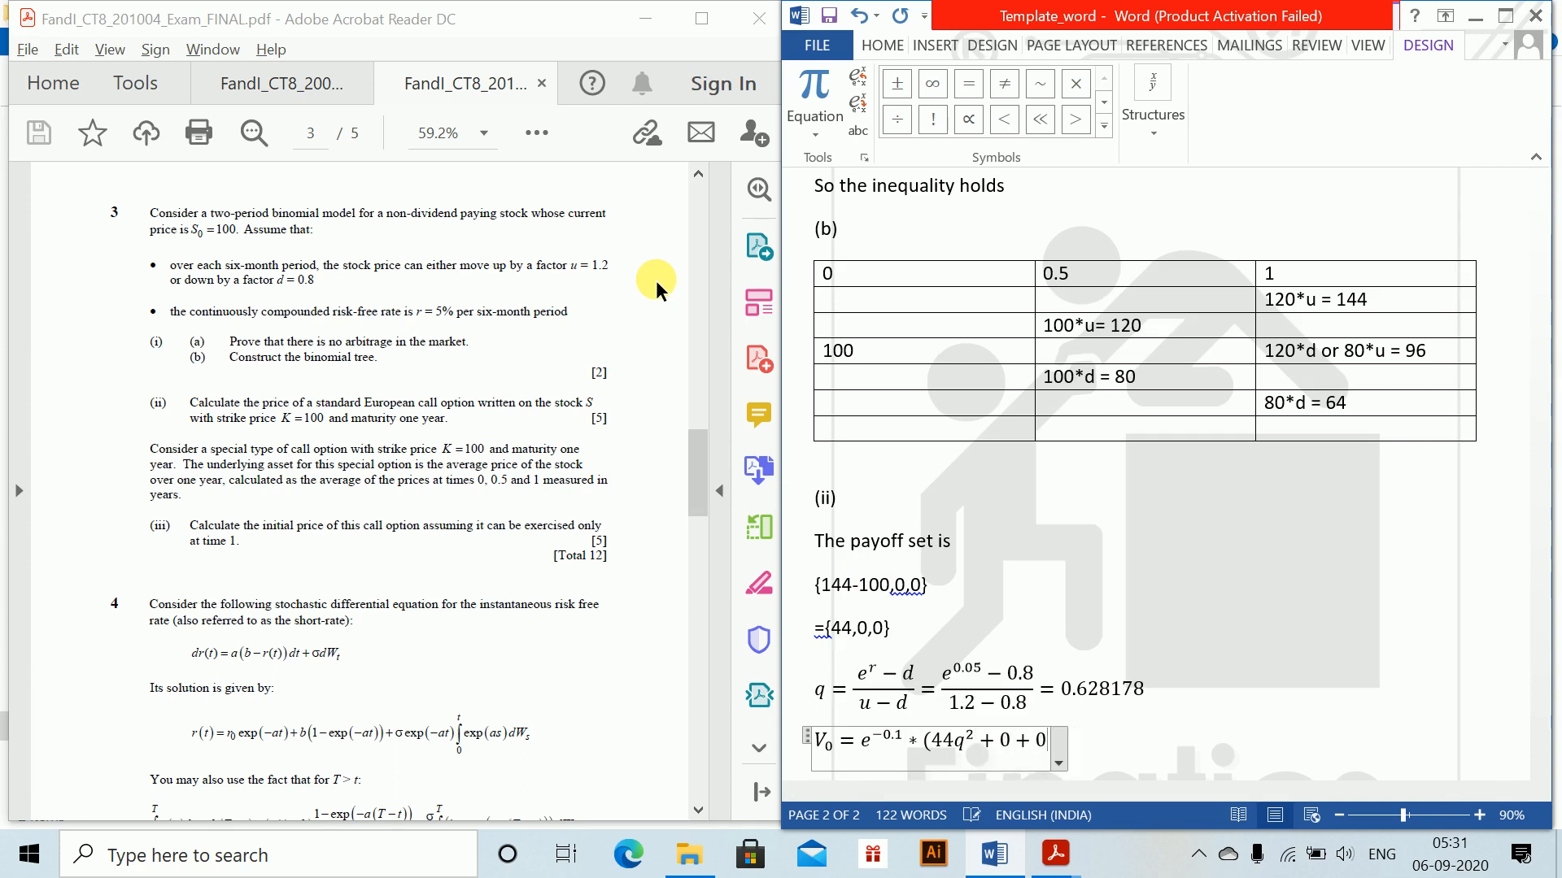
pyautogui.write(') = 15')
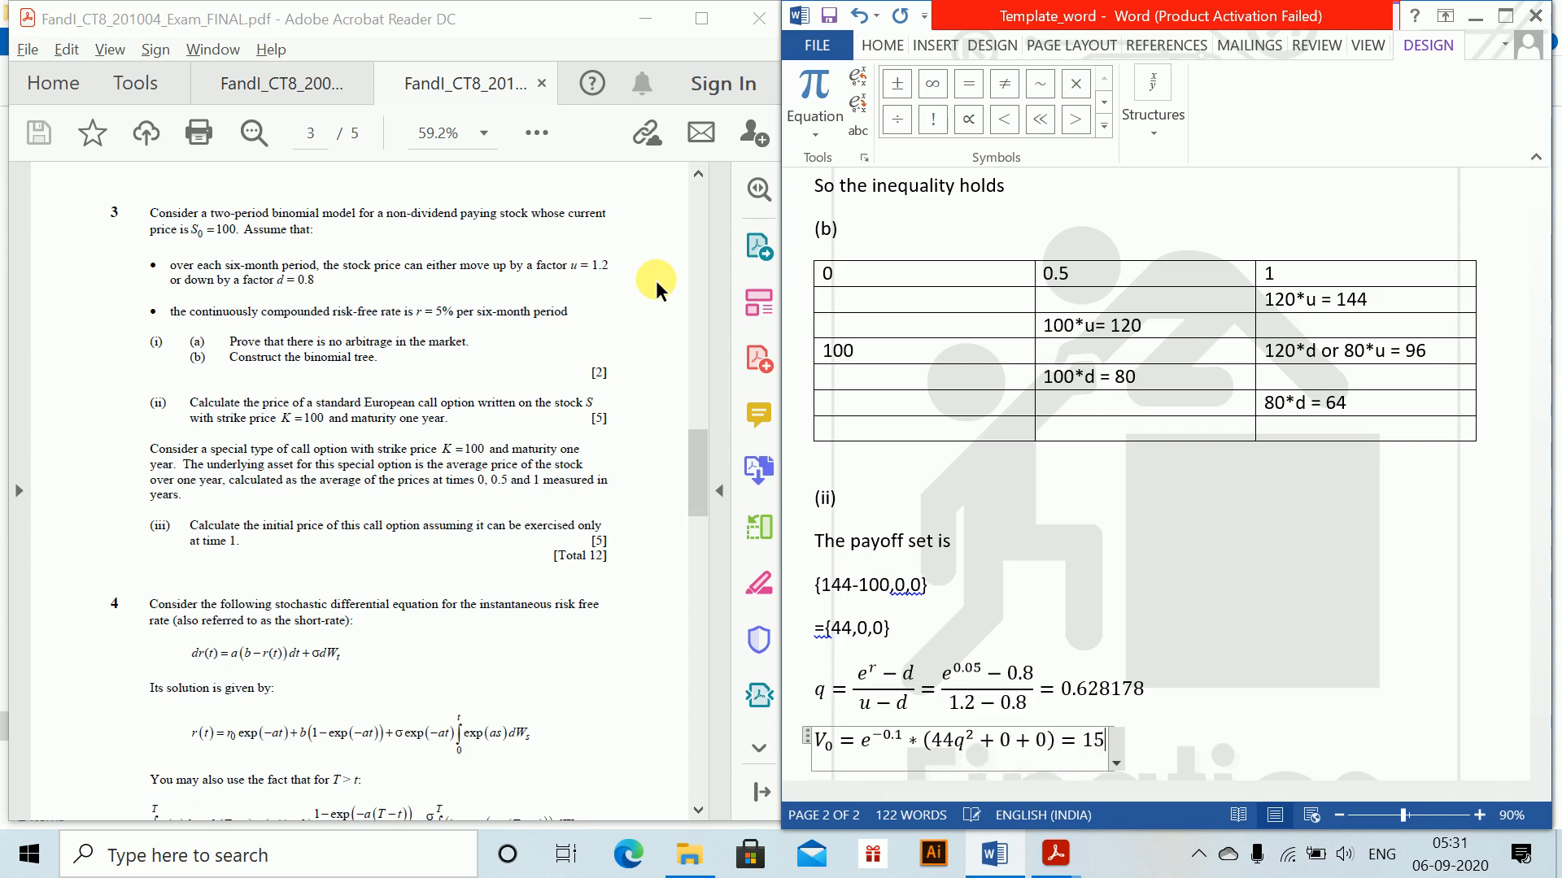
pyautogui.write('.71')
pyautogui.press('Return')
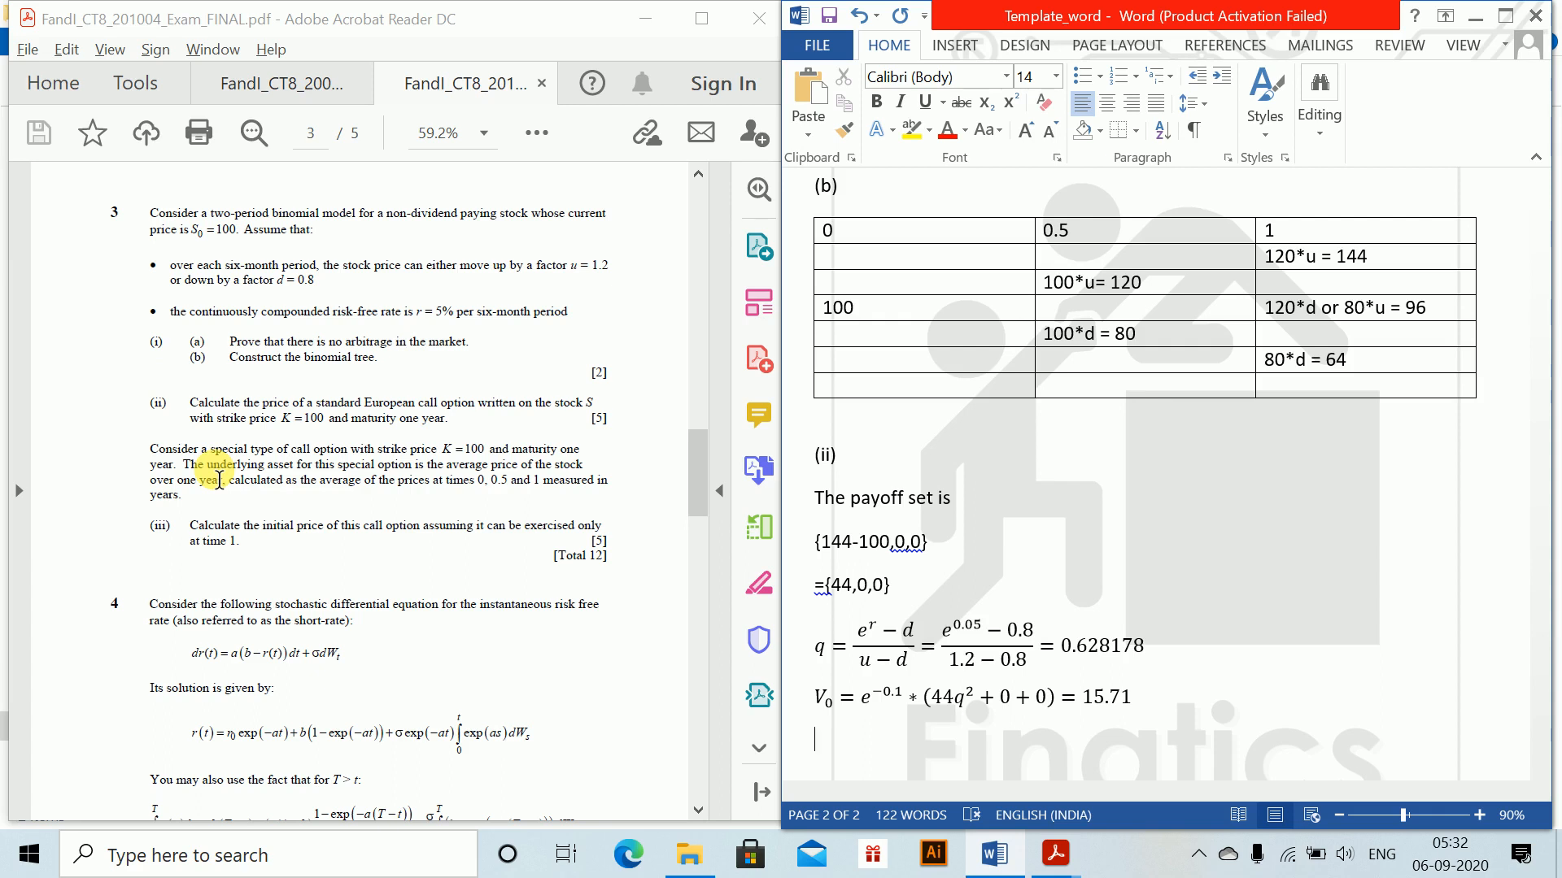
# - Leave a blank line below the V_0 equation and add the part label "(iii)" with a new line after it
pyautogui.press('Return')
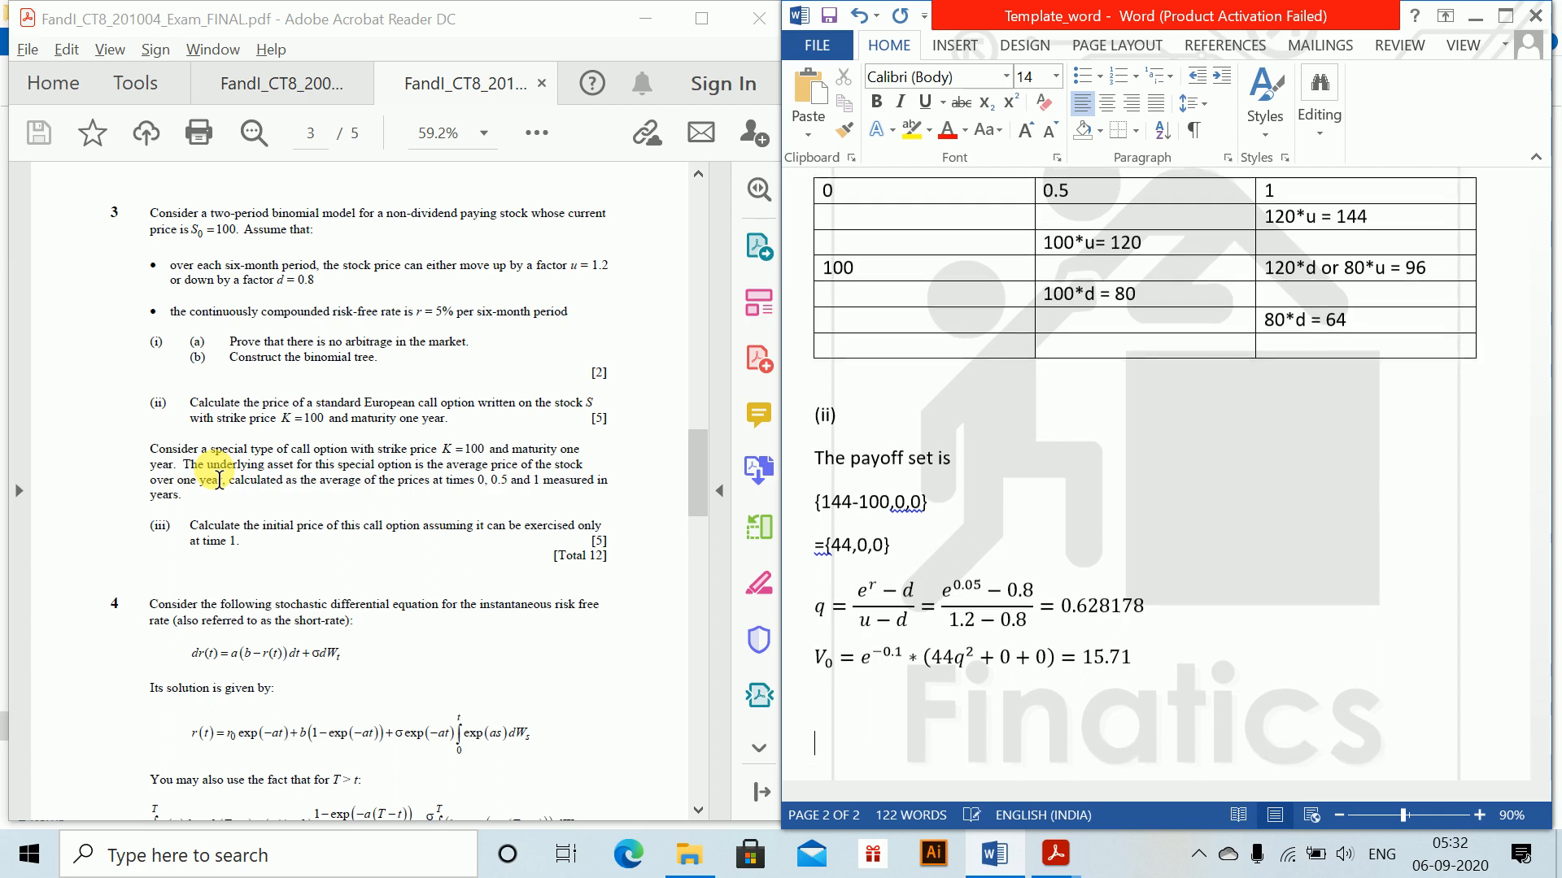
pyautogui.write('(iii')
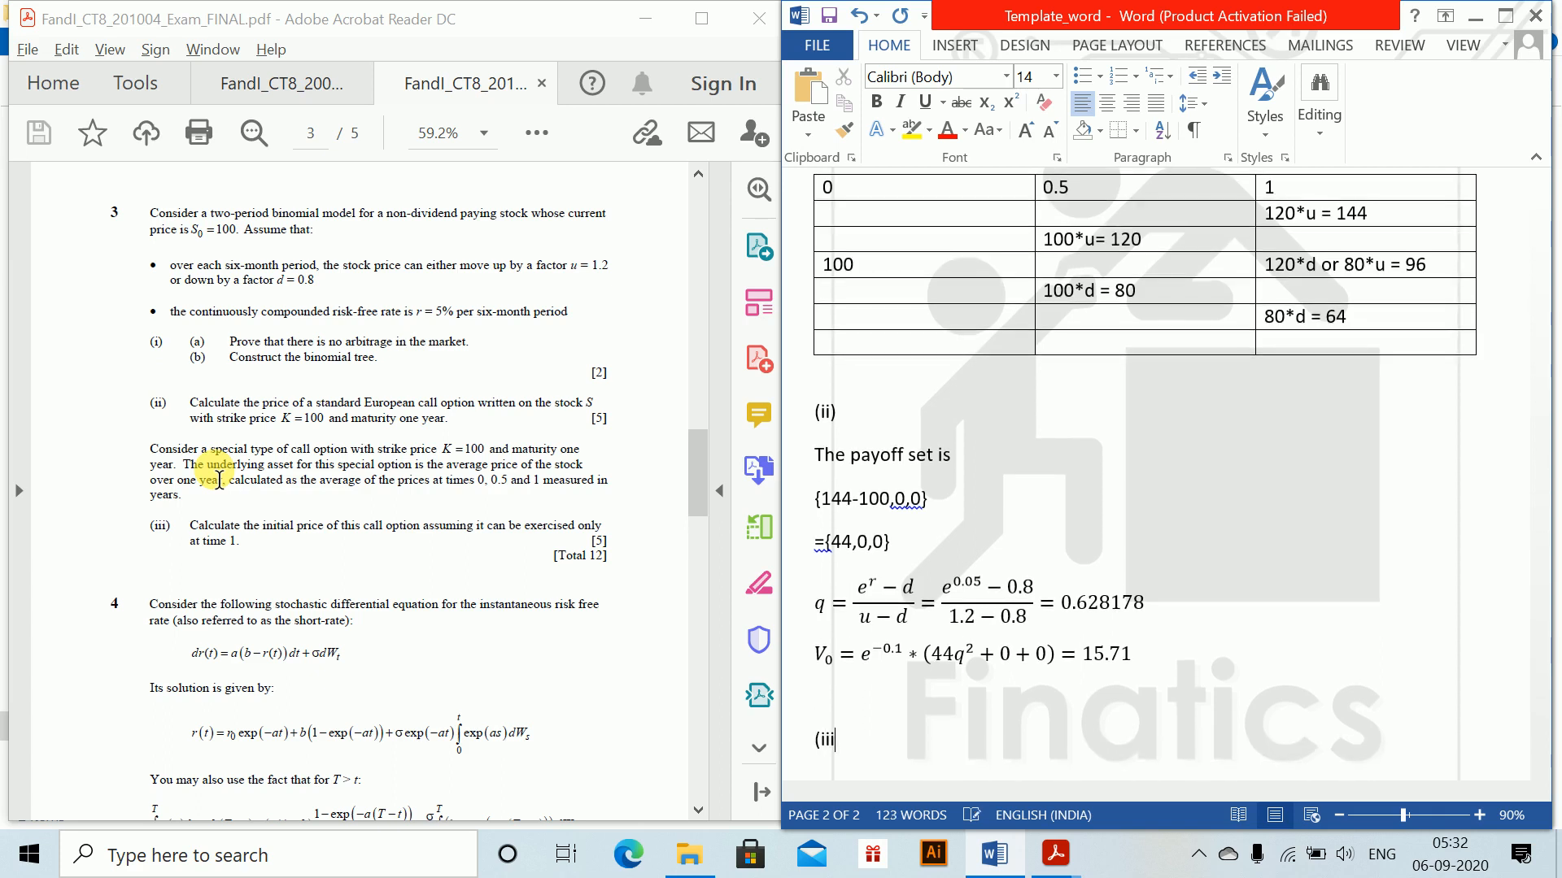
pyautogui.write(')')
pyautogui.press('Return')
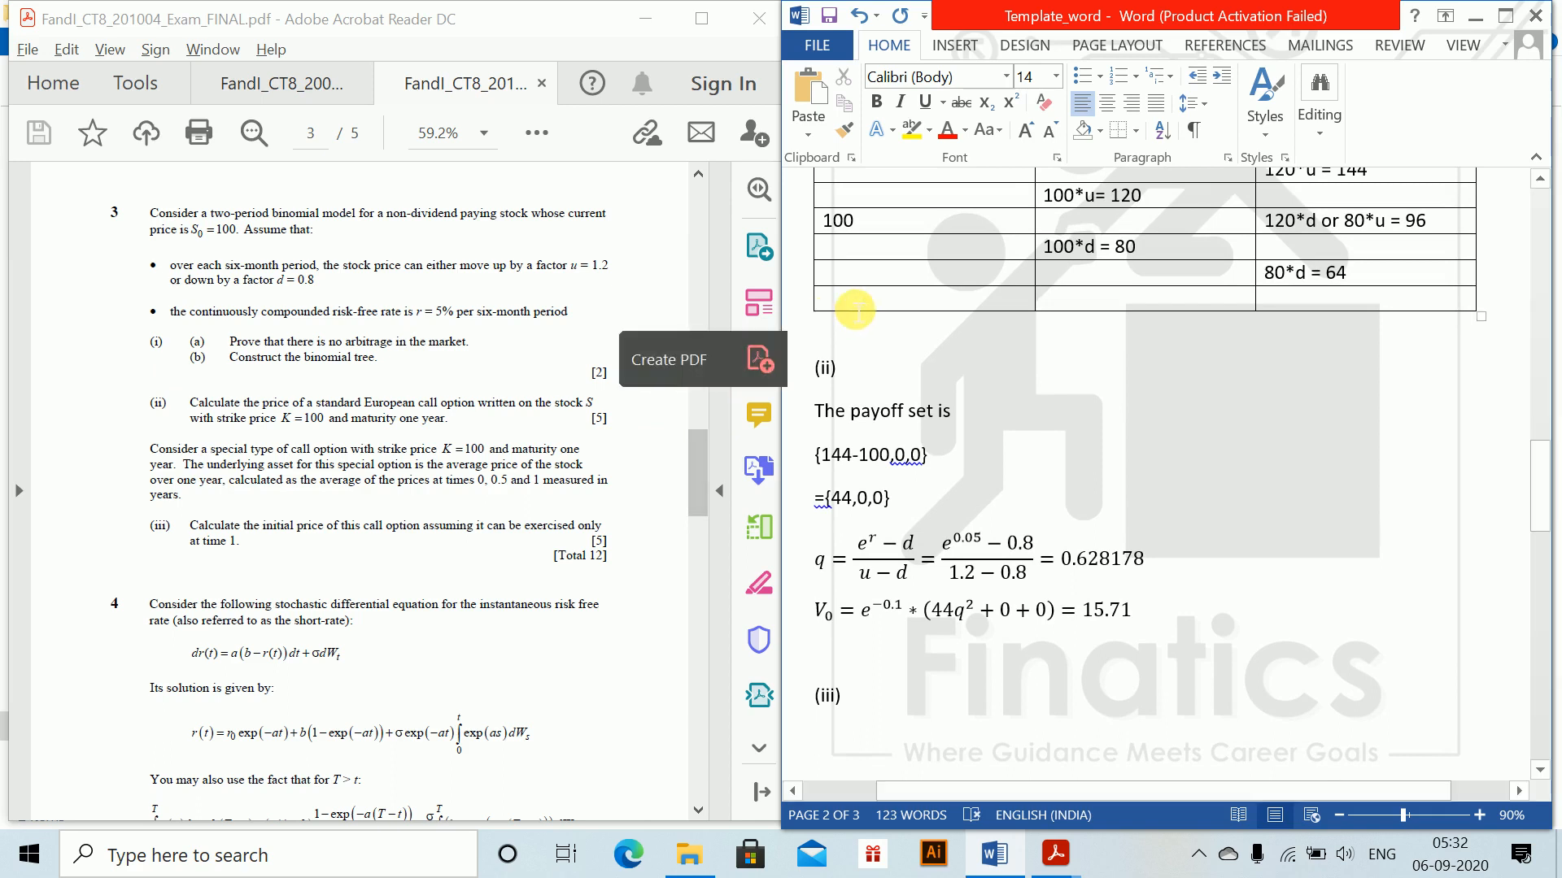
# - Copy the whole binomial tree table from part (b) and paste it below the (iii) label
pyautogui.scroll(2, 856, 309)
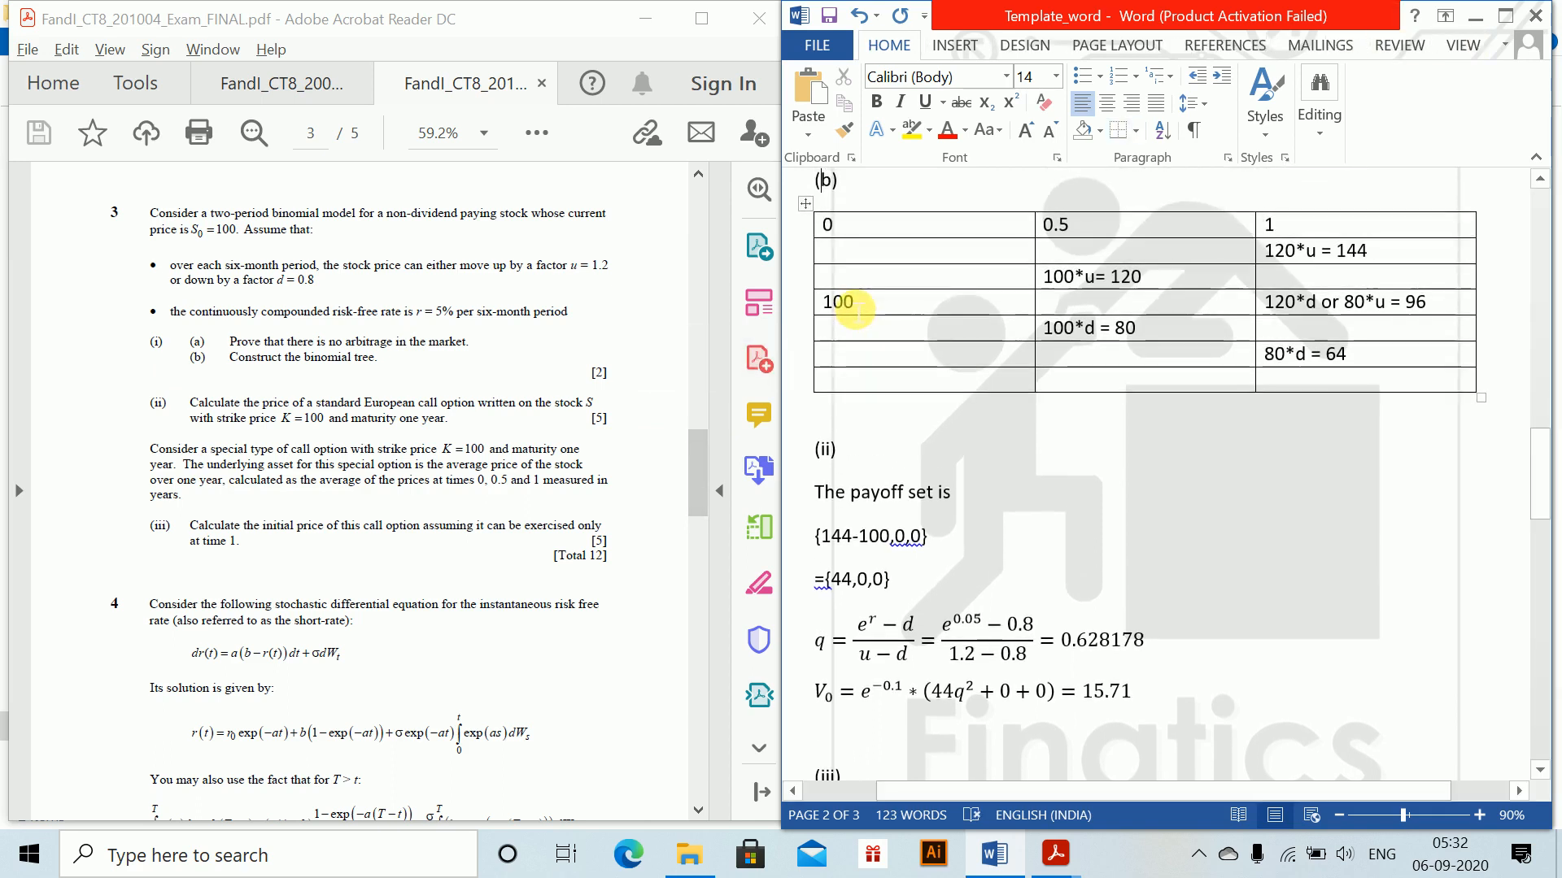
pyautogui.click(805, 204)
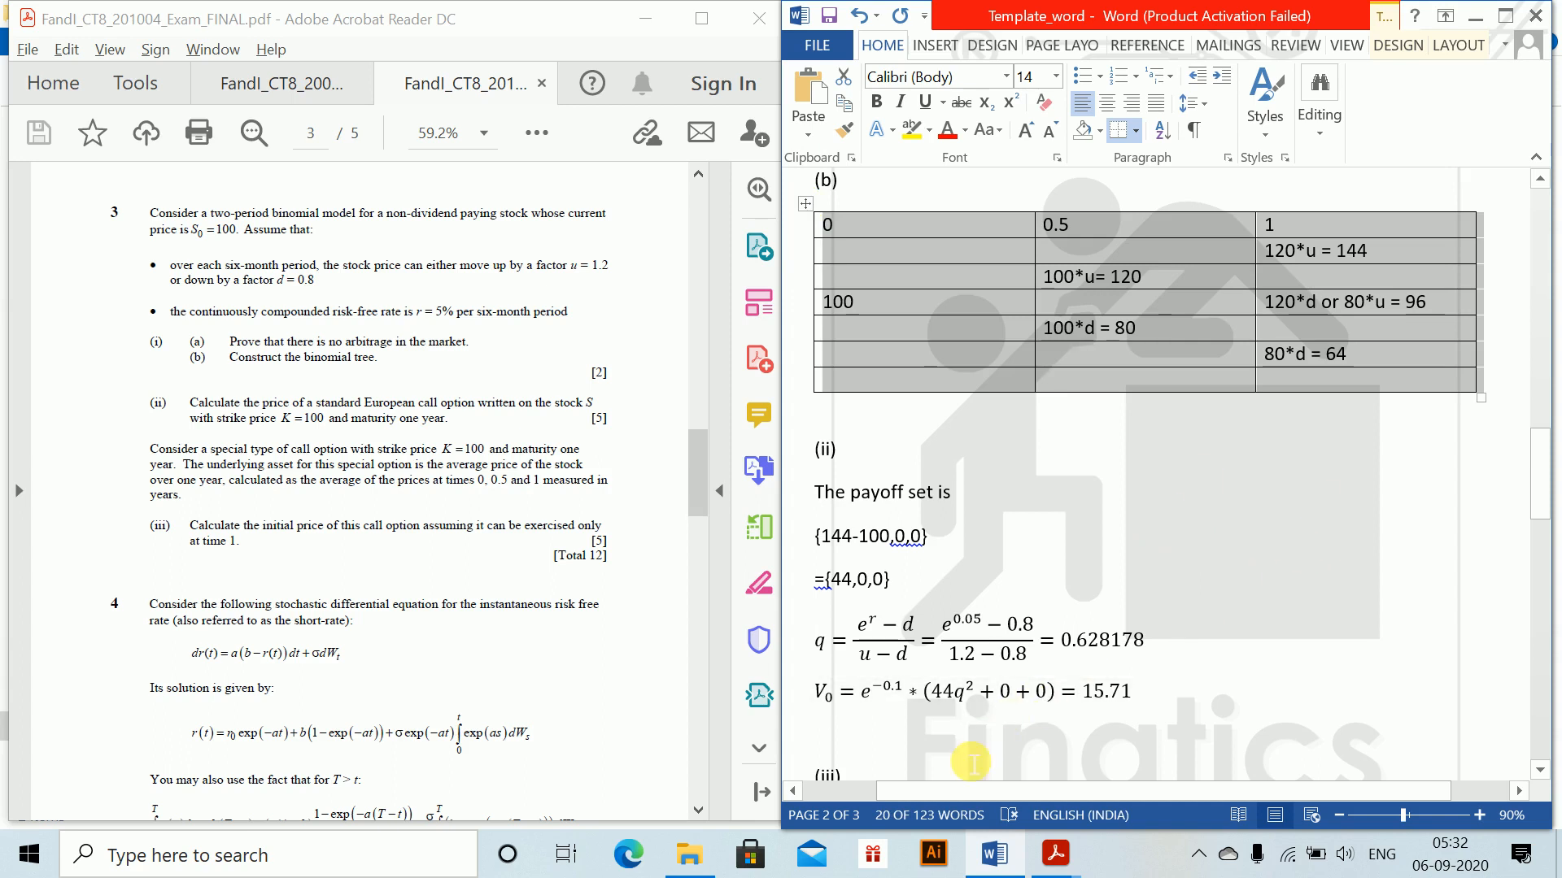
pyautogui.click(953, 768)
pyautogui.scroll(-2, 933, 779)
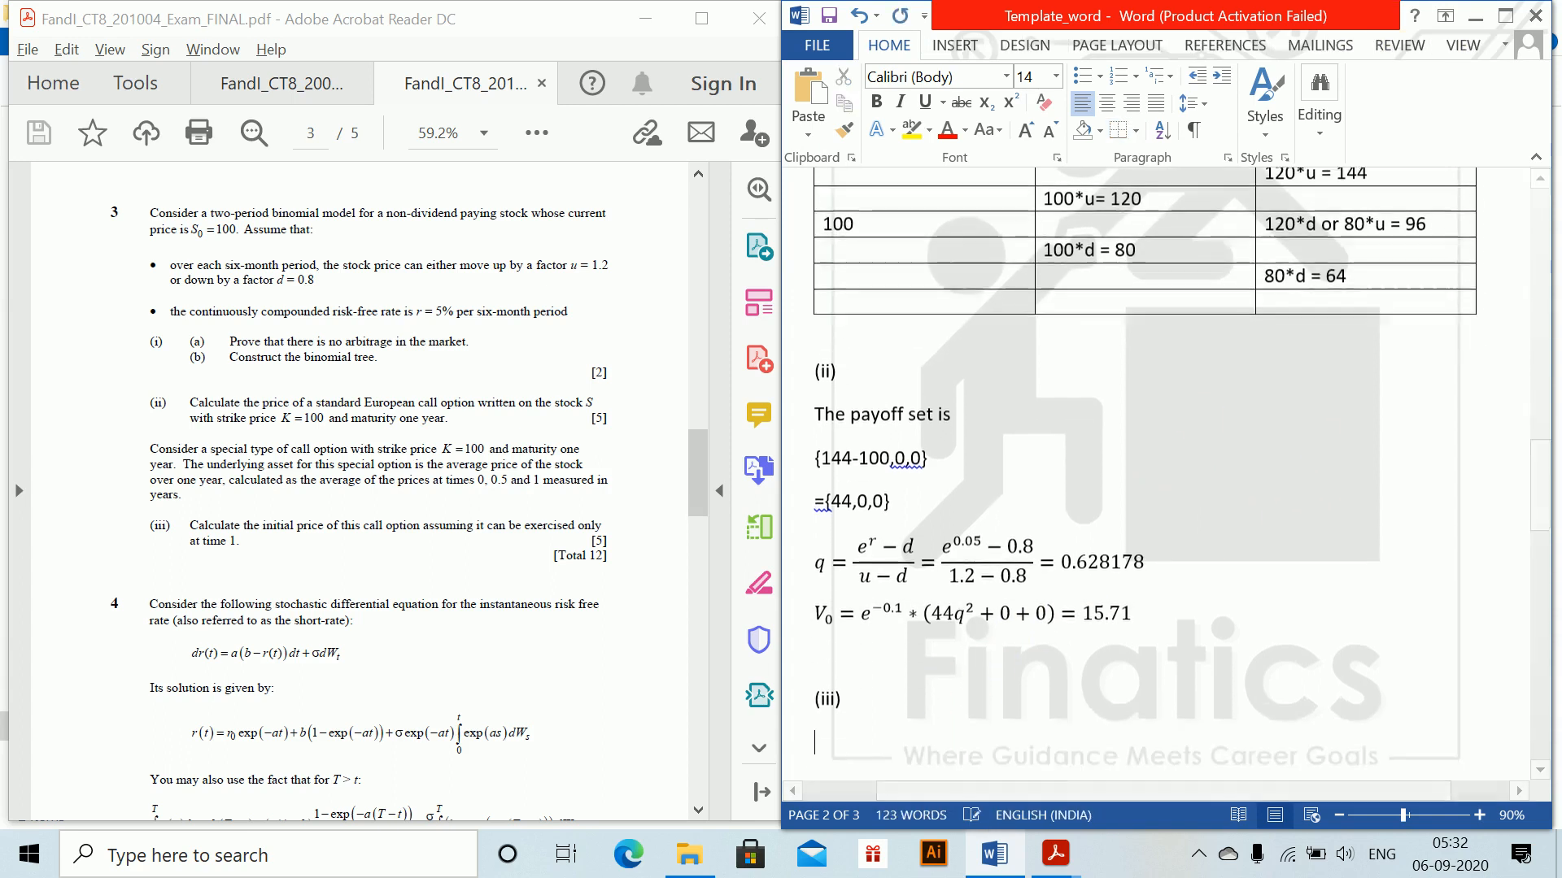
pyautogui.press('Return')
pyautogui.hotkey('ctrl', 'v')
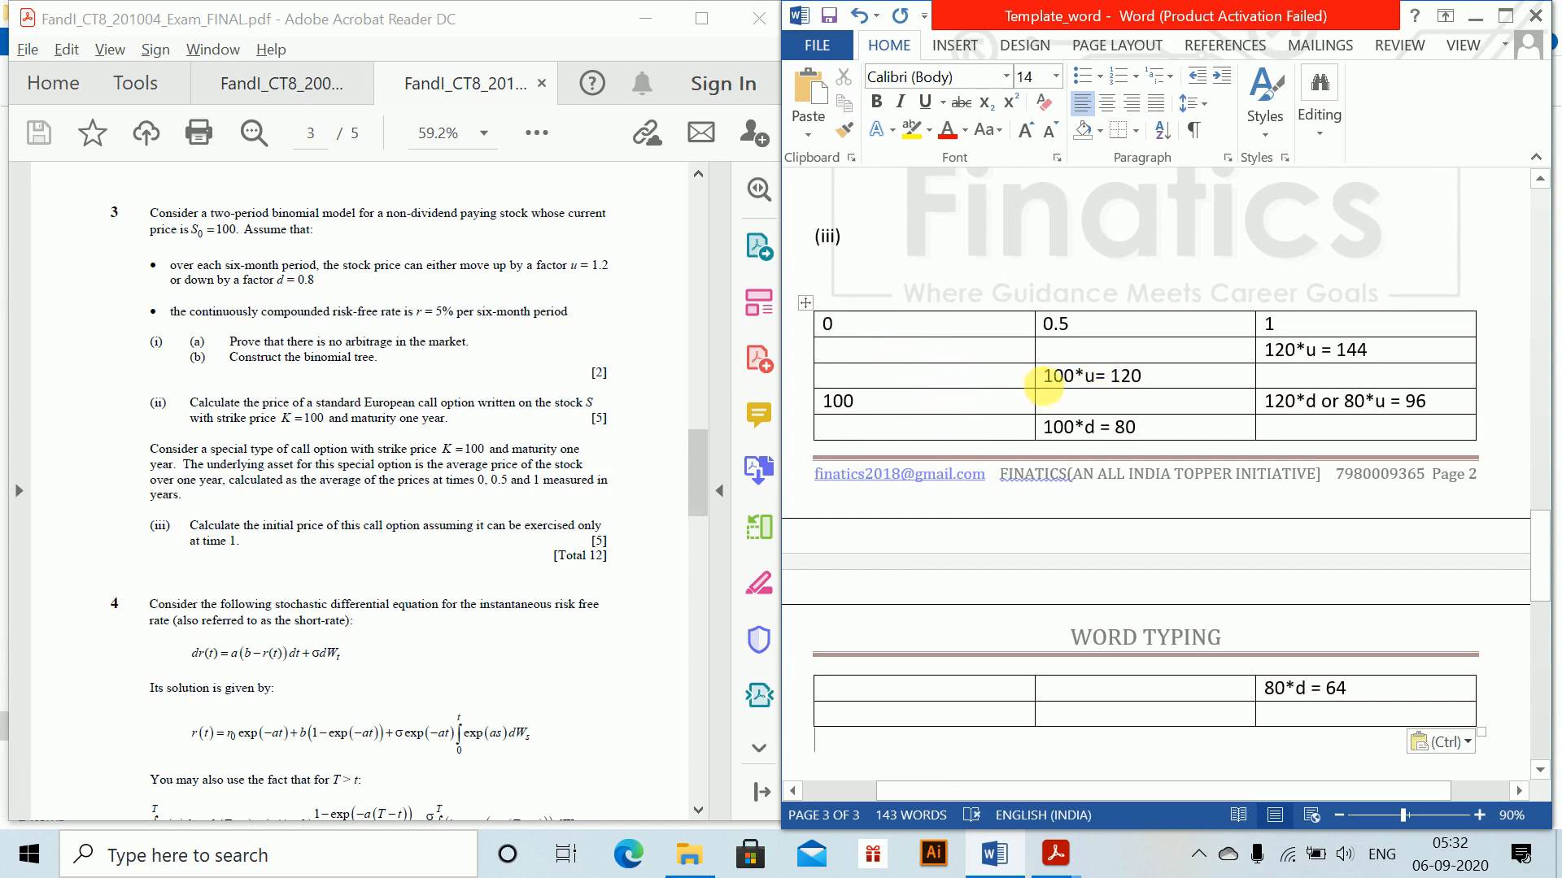
# - Replace the "100*u= 120" entry in the pasted table's 0.5 column with "0.5*(100+120) =110"
pyautogui.click(1202, 382)
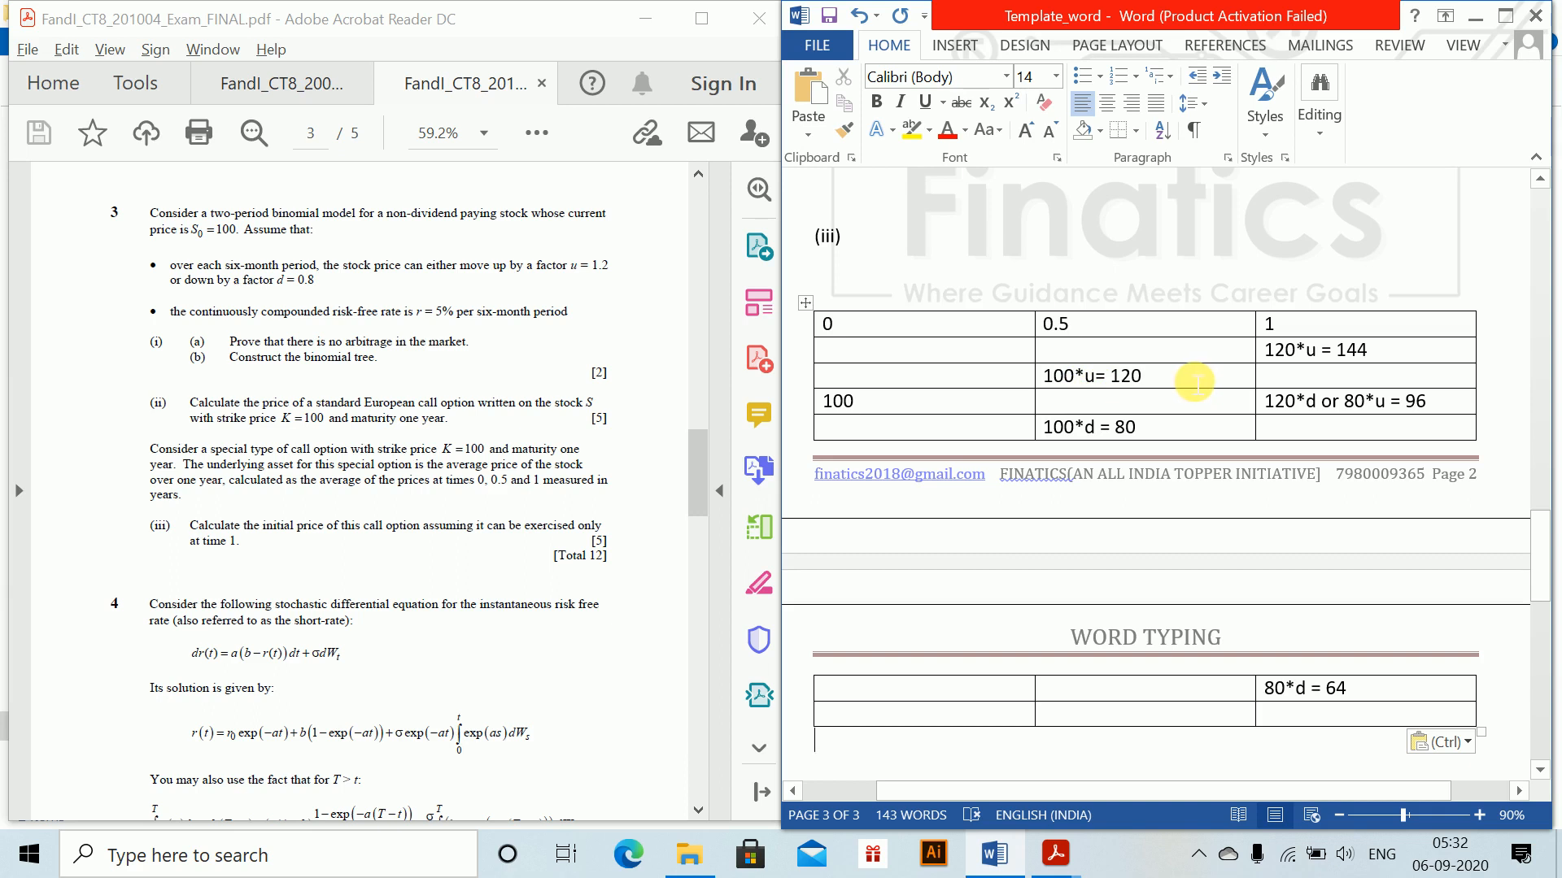
pyautogui.press('BackSpace')
pyautogui.press('BackSpace')
pyautogui.press('BackSpace')
pyautogui.press('BackSpace')
pyautogui.press('BackSpace')
pyautogui.press('BackSpace')
pyautogui.press('BackSpace')
pyautogui.press('BackSpace')
pyautogui.press('BackSpace')
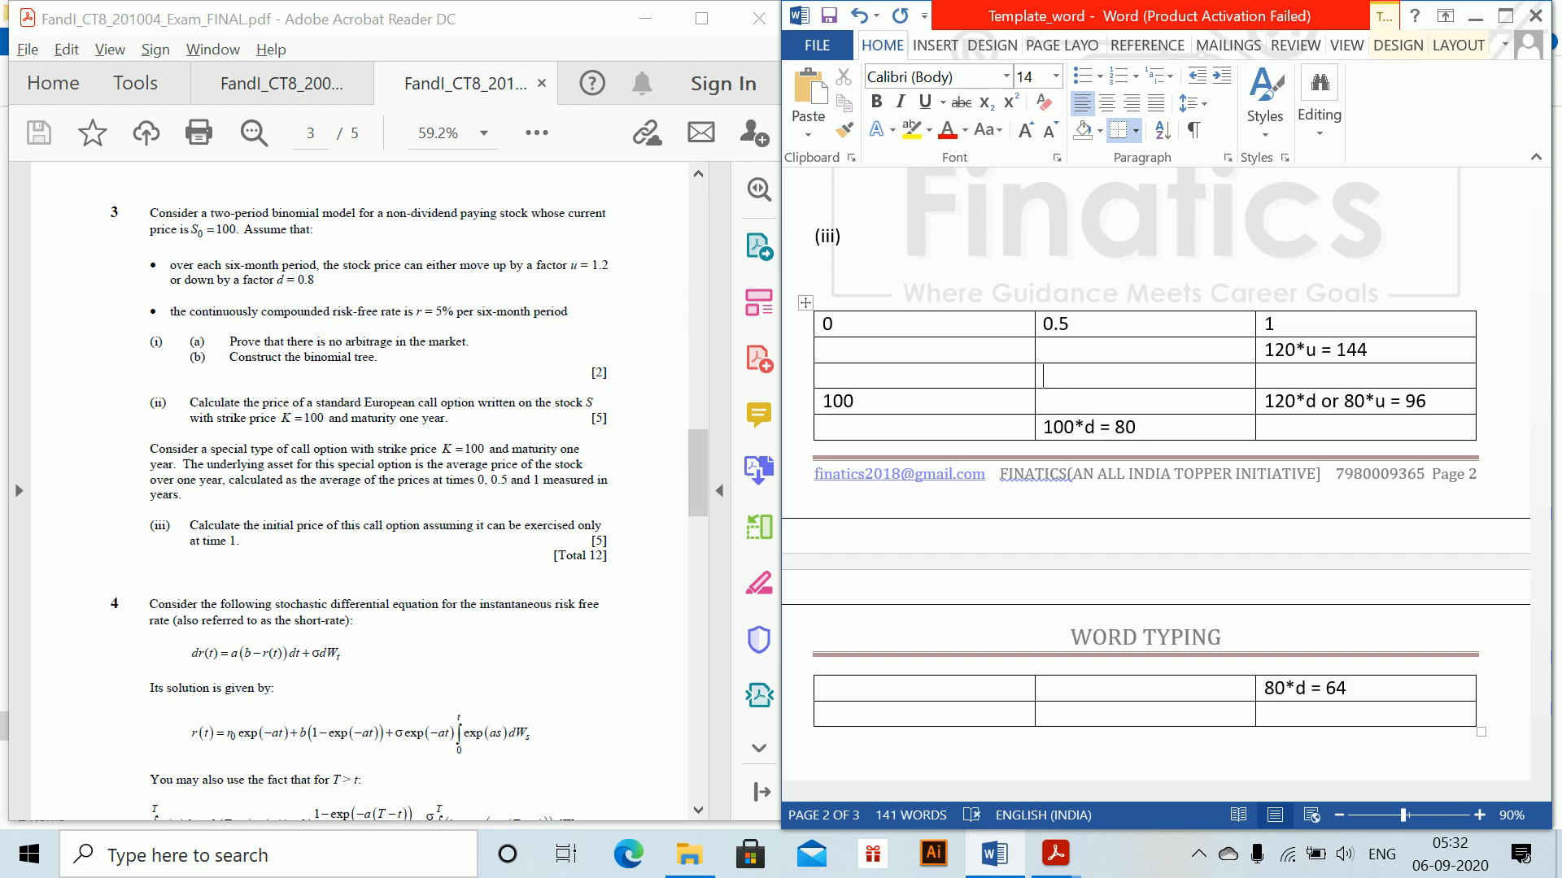
pyautogui.write('0.5*')
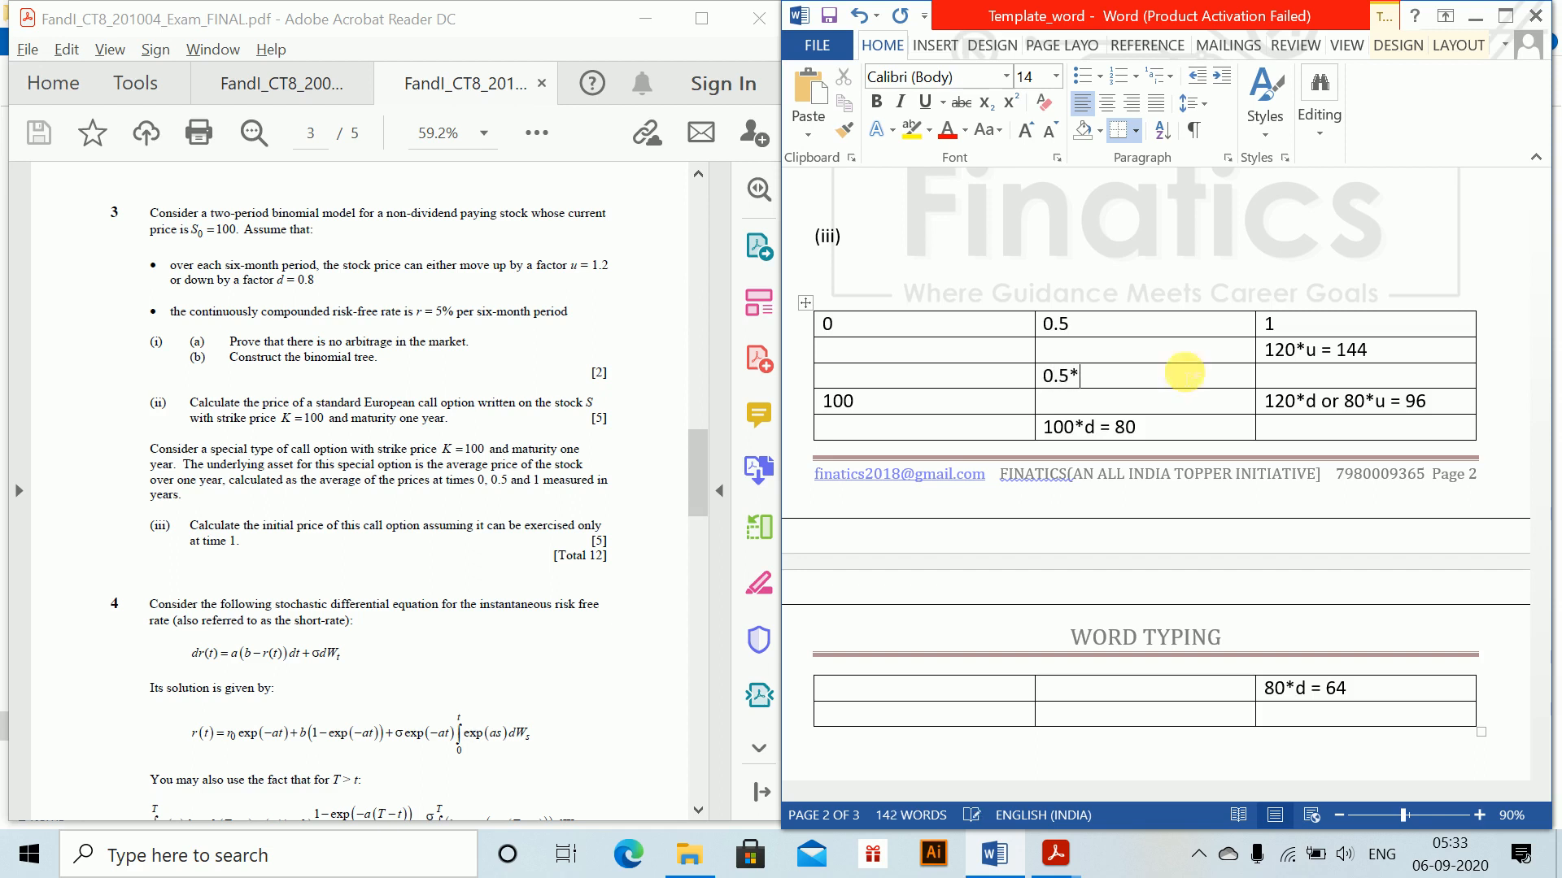
pyautogui.write('(100+12')
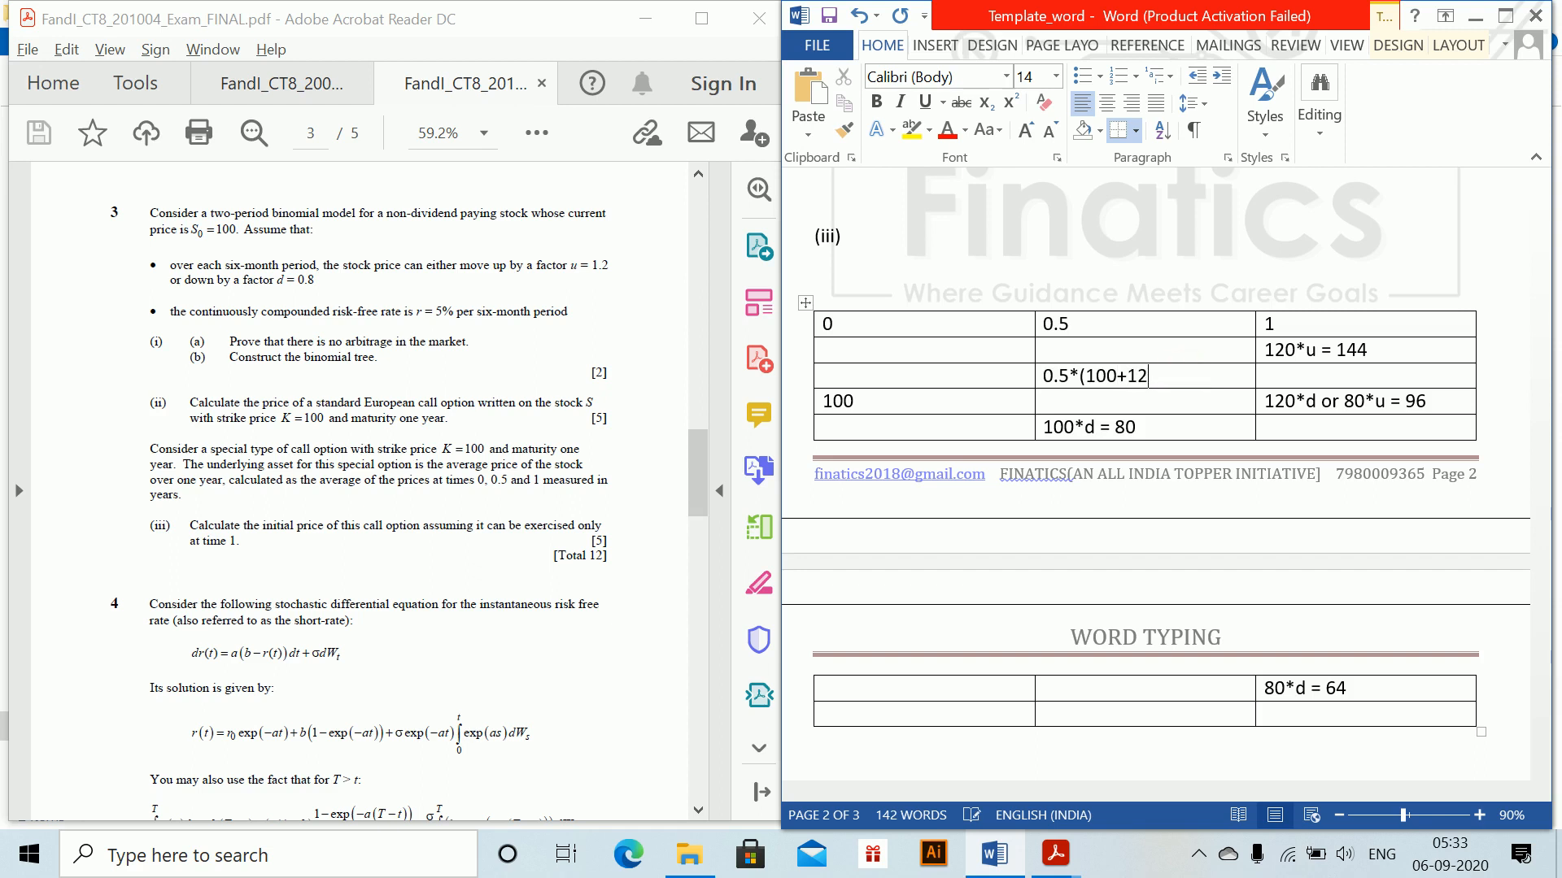
pyautogui.press('BackSpace')
pyautogui.write('0')
pyautogui.press('BackSpace')
pyautogui.write('20) =110')
# - Clear the "100*d = 80" entry from the 0.5 column of the table under (iii)
pyautogui.click(1161, 425)
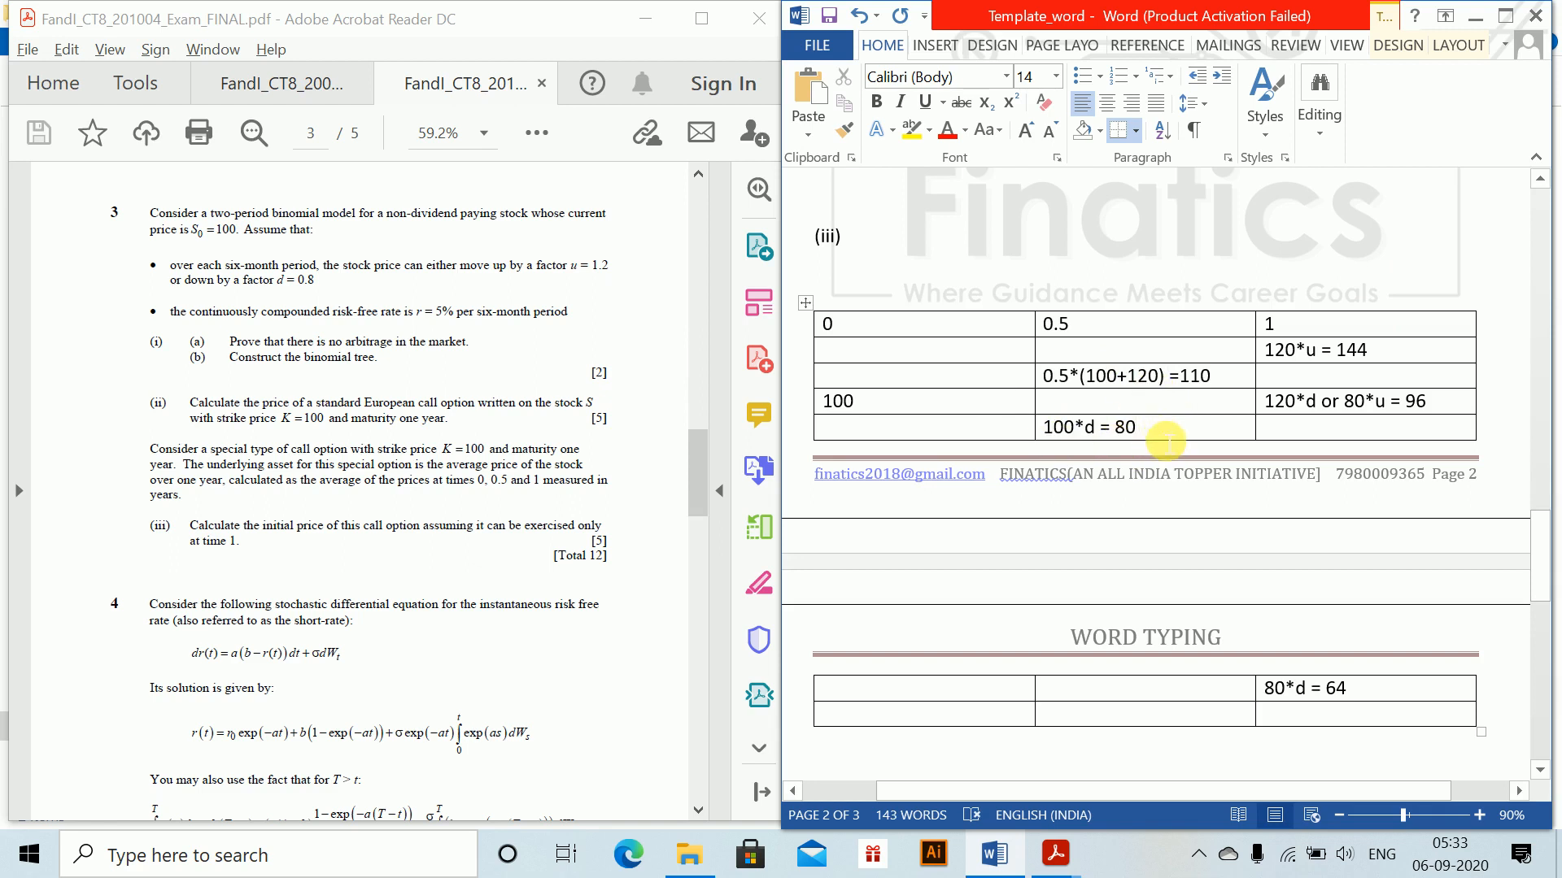
pyautogui.press('BackSpace')
pyautogui.press('BackSpace')
pyautogui.press('BackSpace')
pyautogui.press('BackSpace')
pyautogui.press('BackSpace')
pyautogui.press('BackSpace')
pyautogui.press('BackSpace')
pyautogui.press('BackSpace')
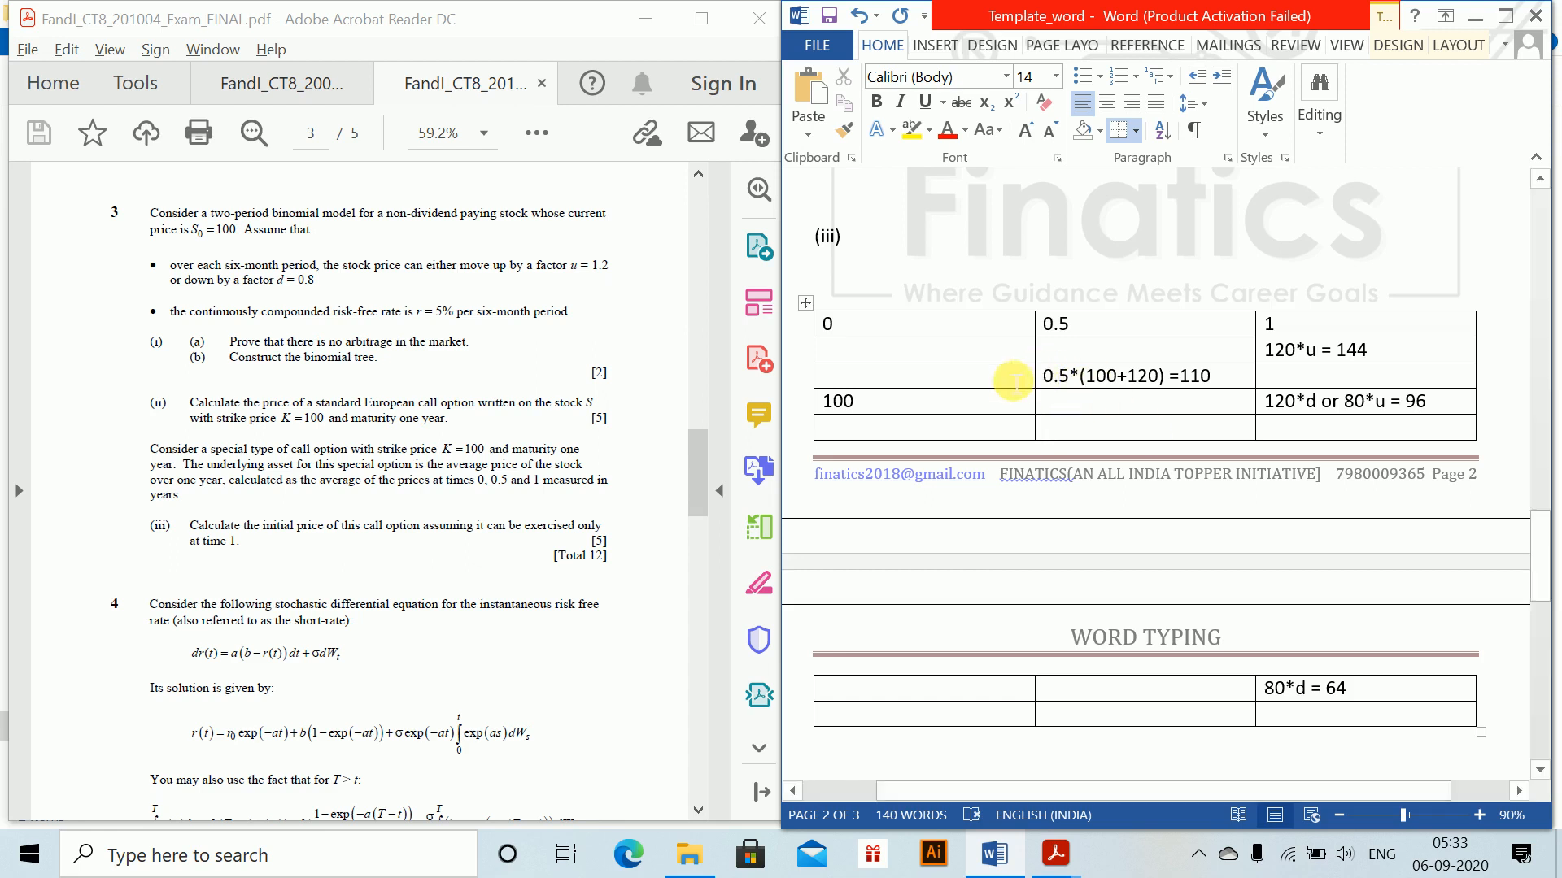
# - Move the entire table under (iii) down onto page 3 so that it no longer splits across pages
pyautogui.click(1069, 689)
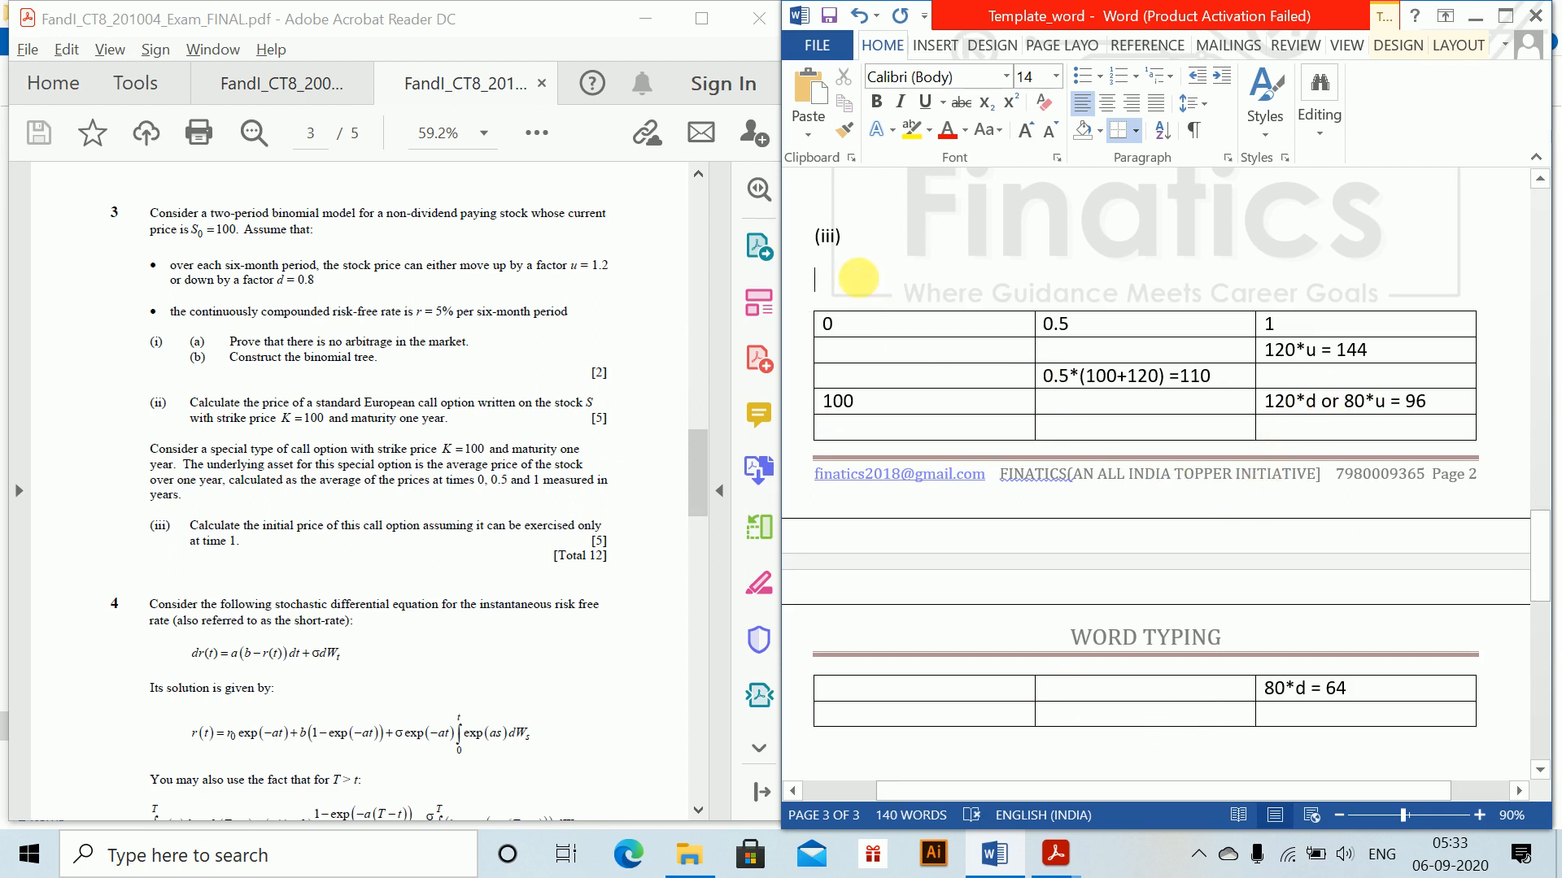
pyautogui.moveTo(806, 303); pyautogui.dragTo(814, 707)
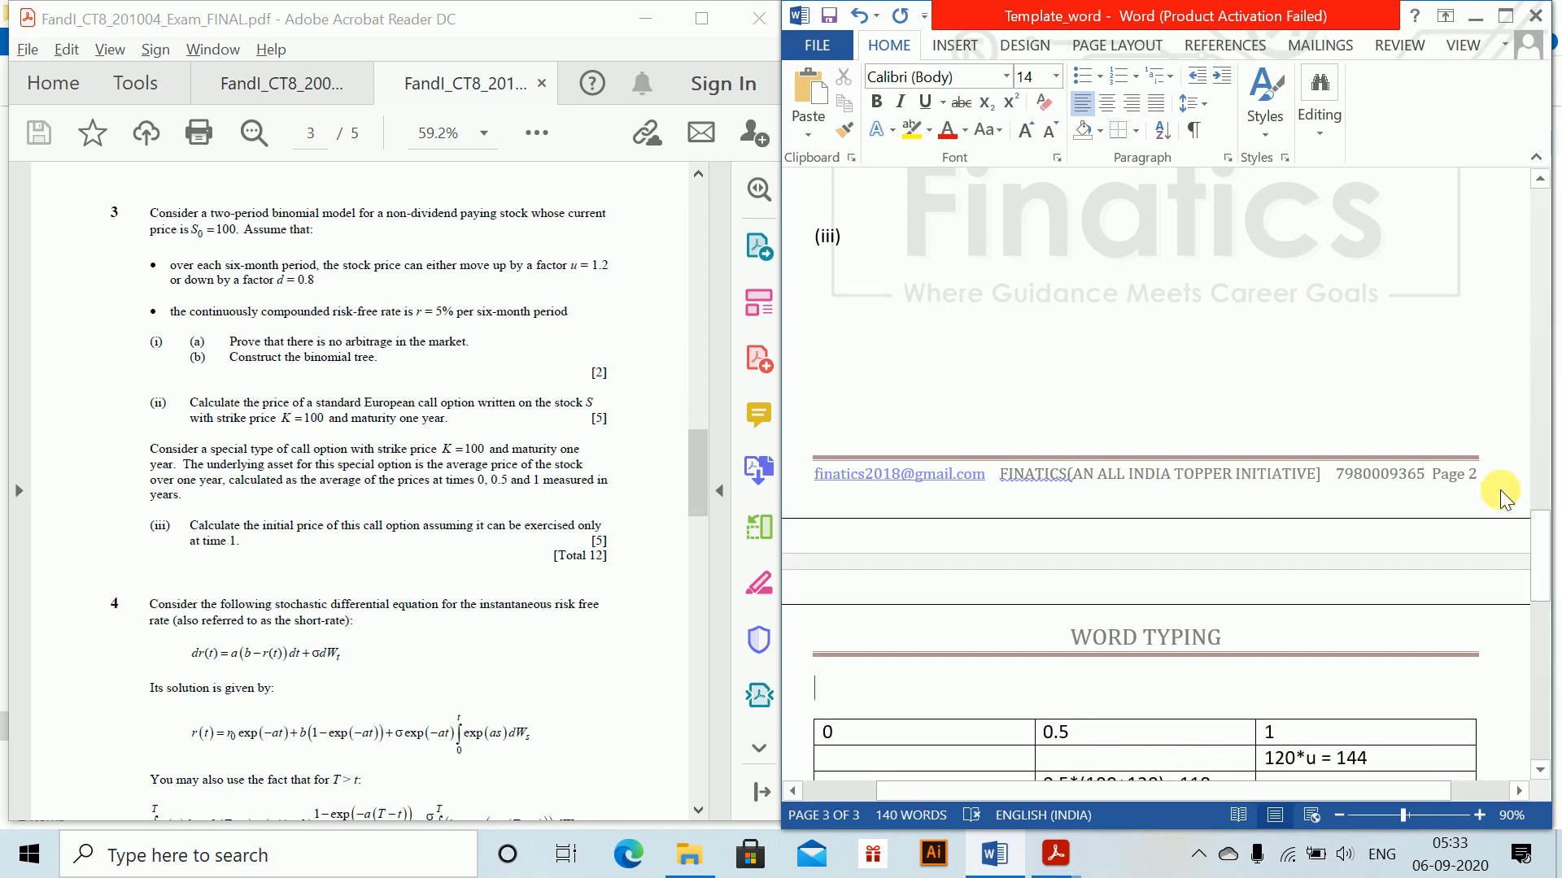
# - Clear the "120*u = 144", "120*d or 80*u = 96" and "80*d = 64" entries from the 1 column of the page 3 table
pyautogui.moveTo(1540, 545); pyautogui.dragTo(1550, 611)
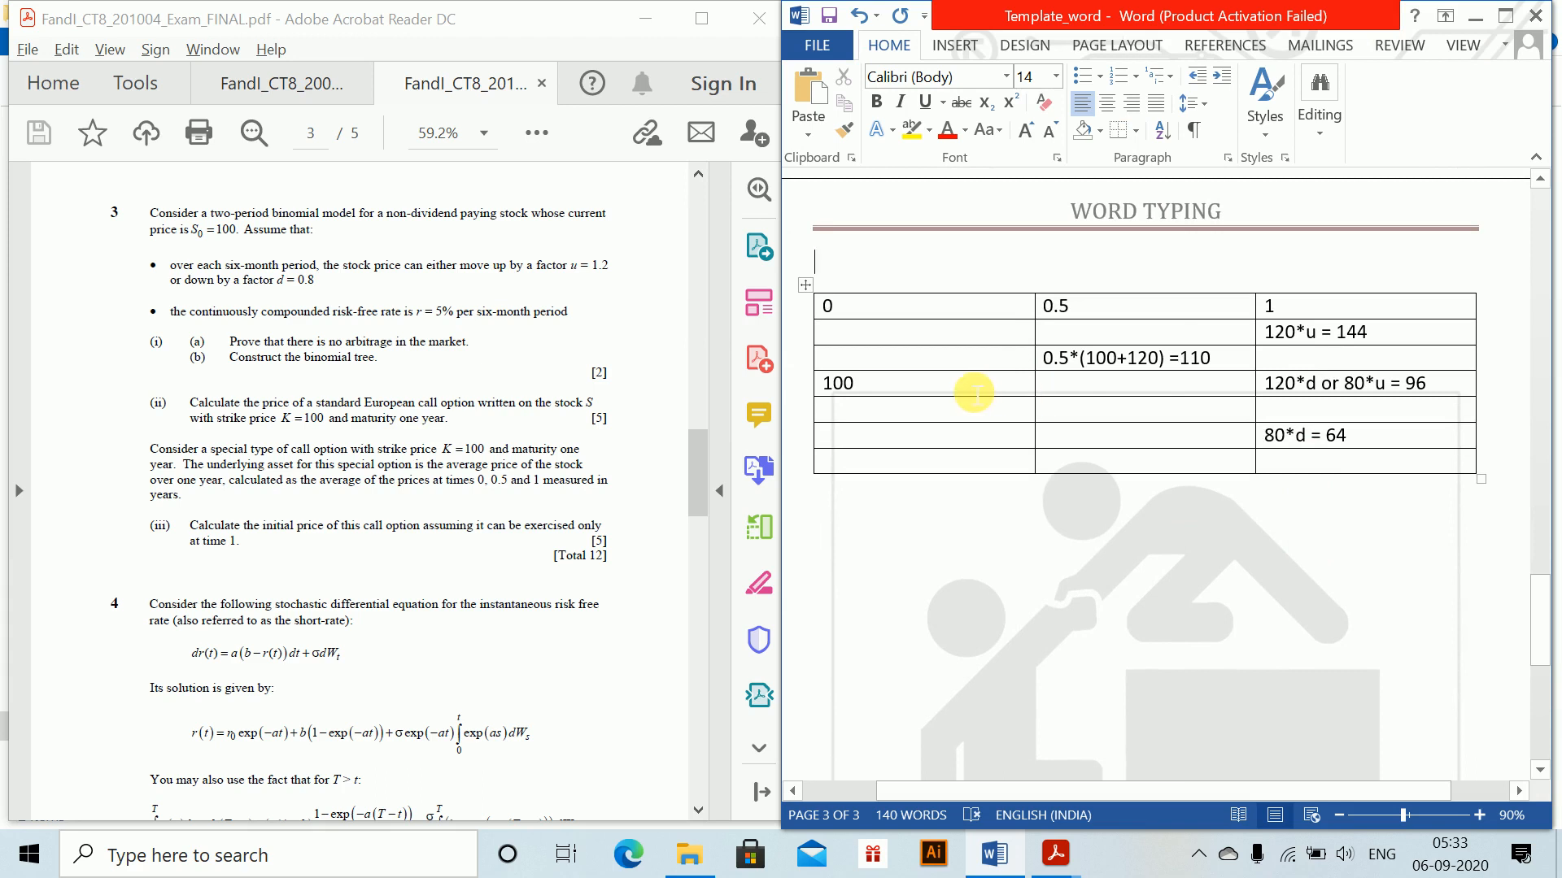
pyautogui.click(1453, 391)
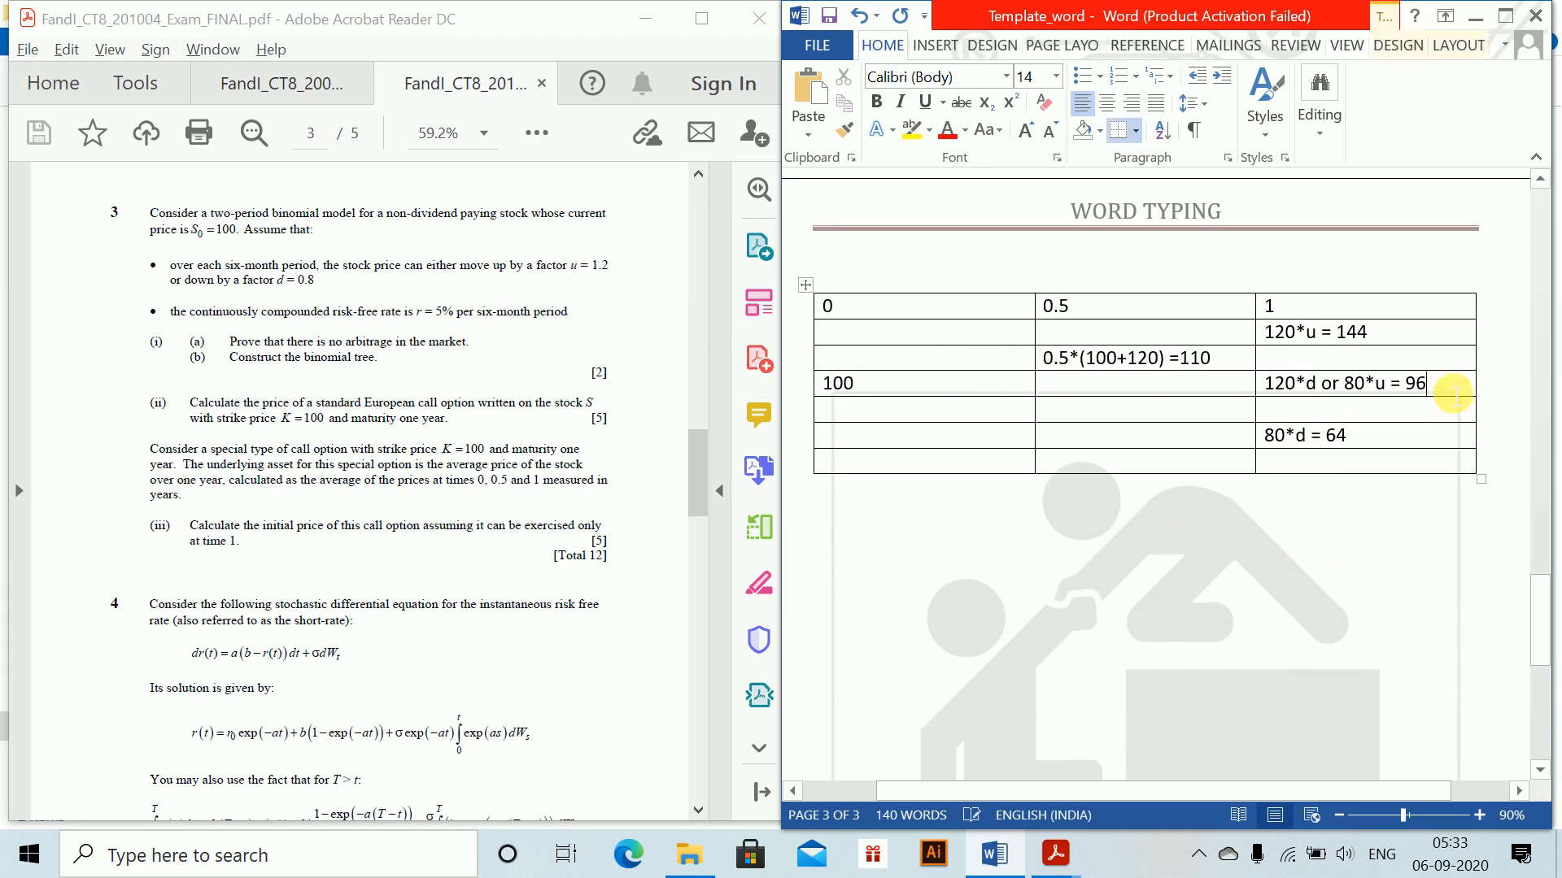
pyautogui.rightClick(980, 419)
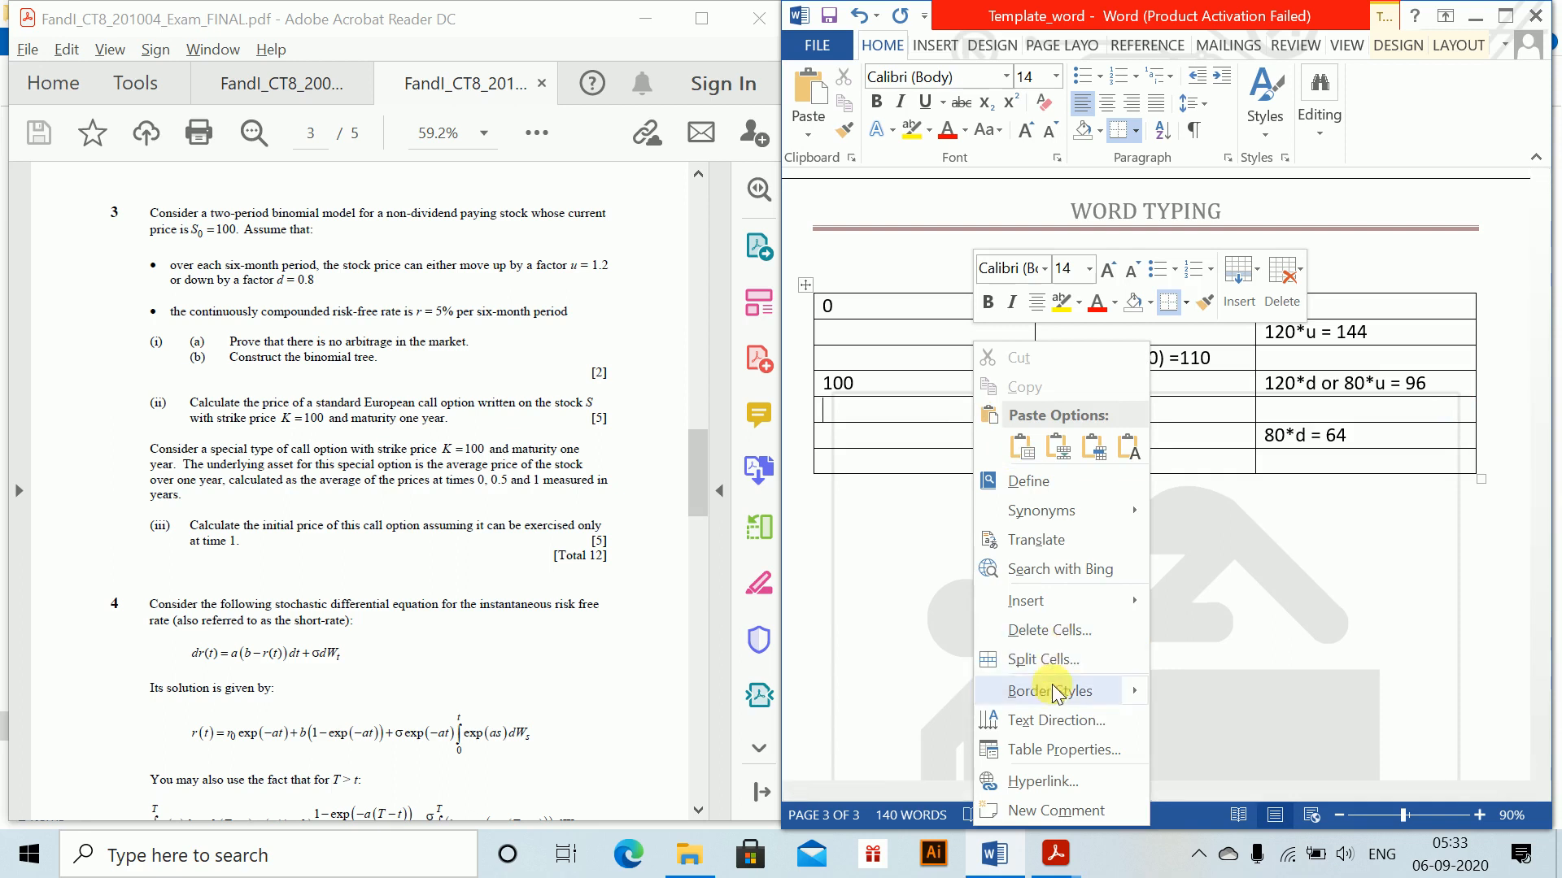
pyautogui.click(1366, 439)
pyautogui.press('BackSpace')
pyautogui.press('BackSpace')
pyautogui.press('BackSpace')
pyautogui.press('BackSpace')
pyautogui.press('BackSpace')
pyautogui.press('BackSpace')
pyautogui.press('BackSpace')
pyautogui.press('BackSpace')
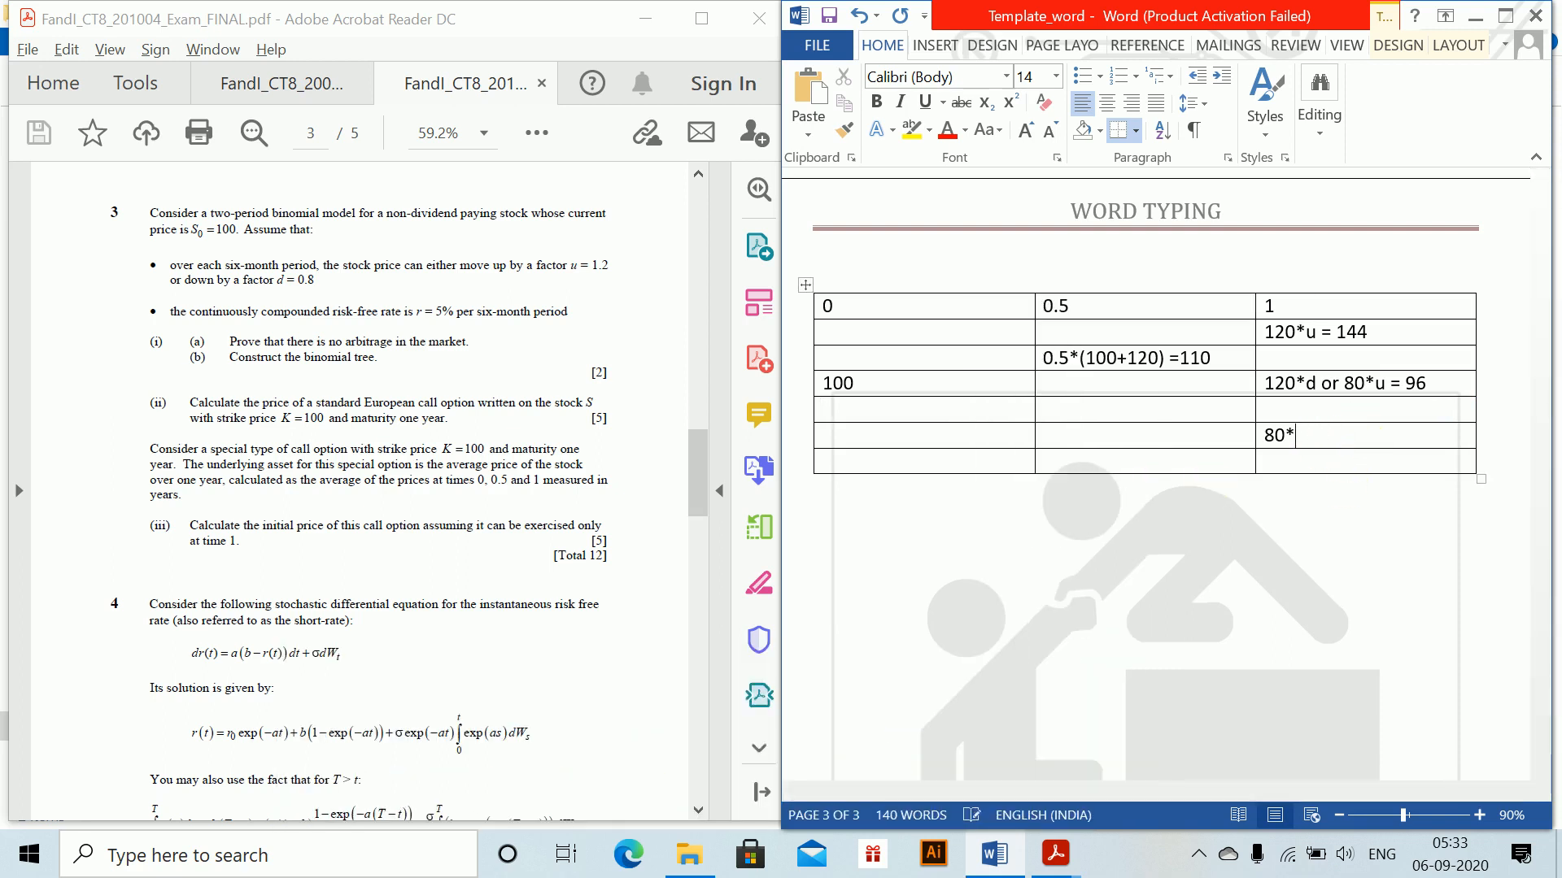
pyautogui.moveTo(1393, 334); pyautogui.dragTo(1267, 337)
pyautogui.press('BackSpace')
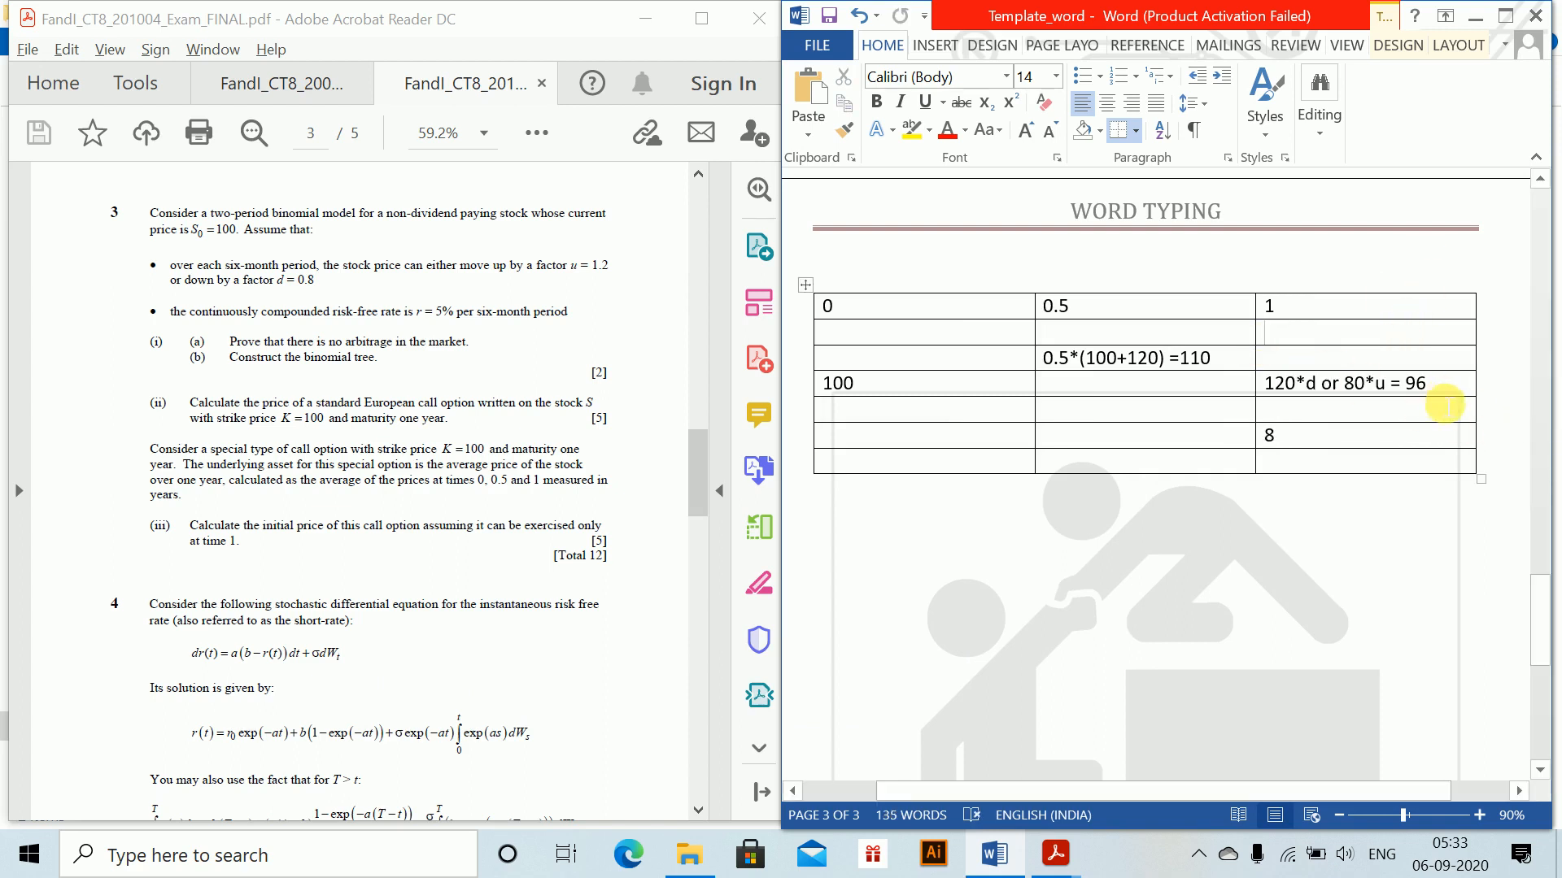
pyautogui.moveTo(1399, 394); pyautogui.dragTo(1266, 387)
pyautogui.press('BackSpace')
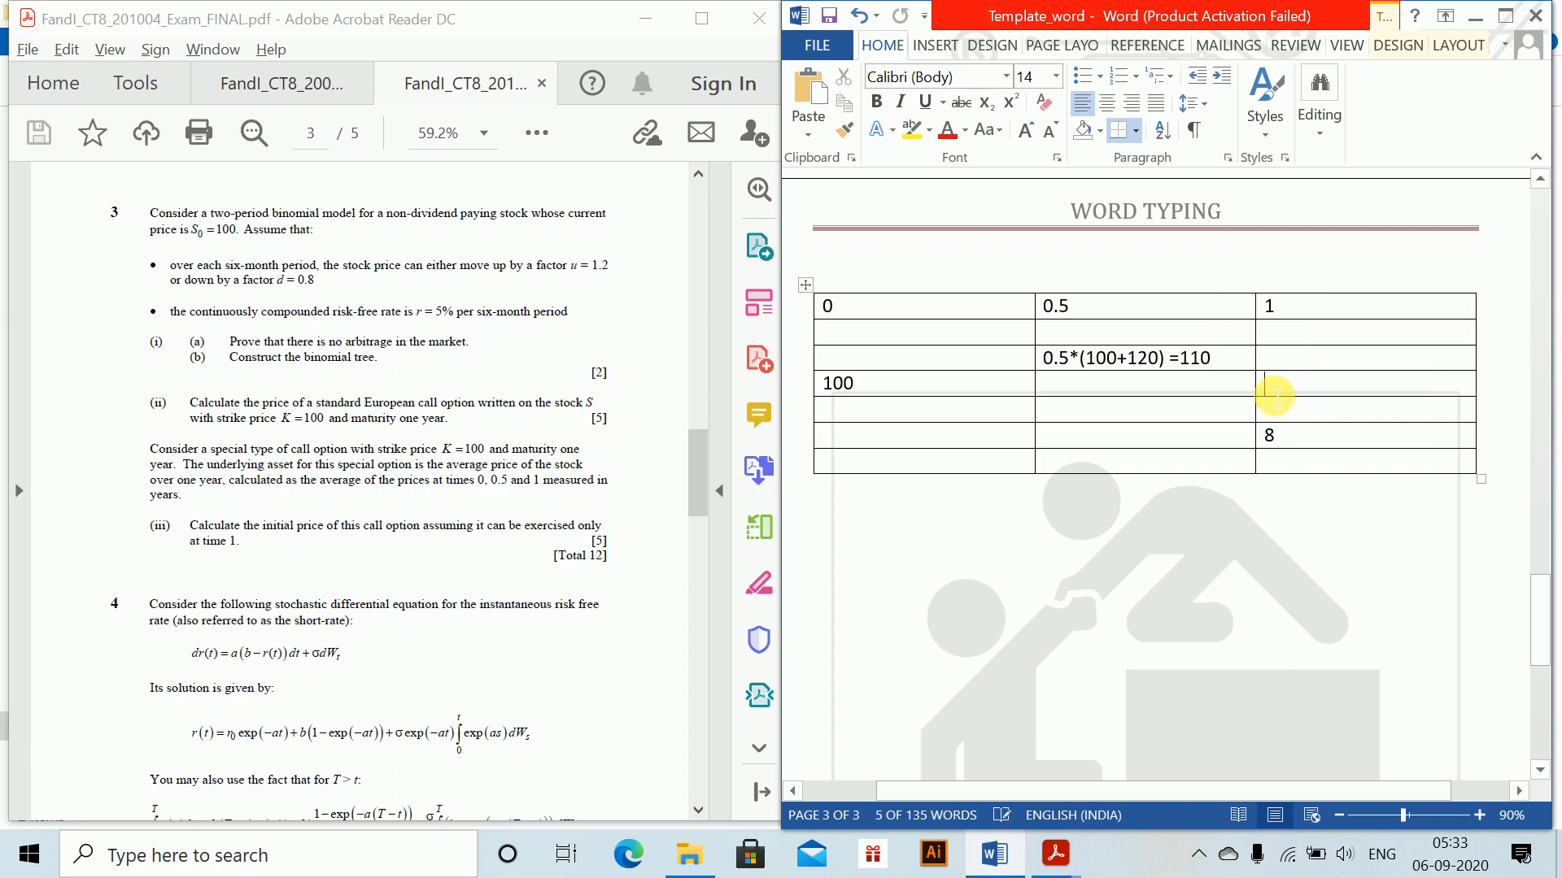
pyautogui.click(1284, 446)
pyautogui.press('BackSpace')
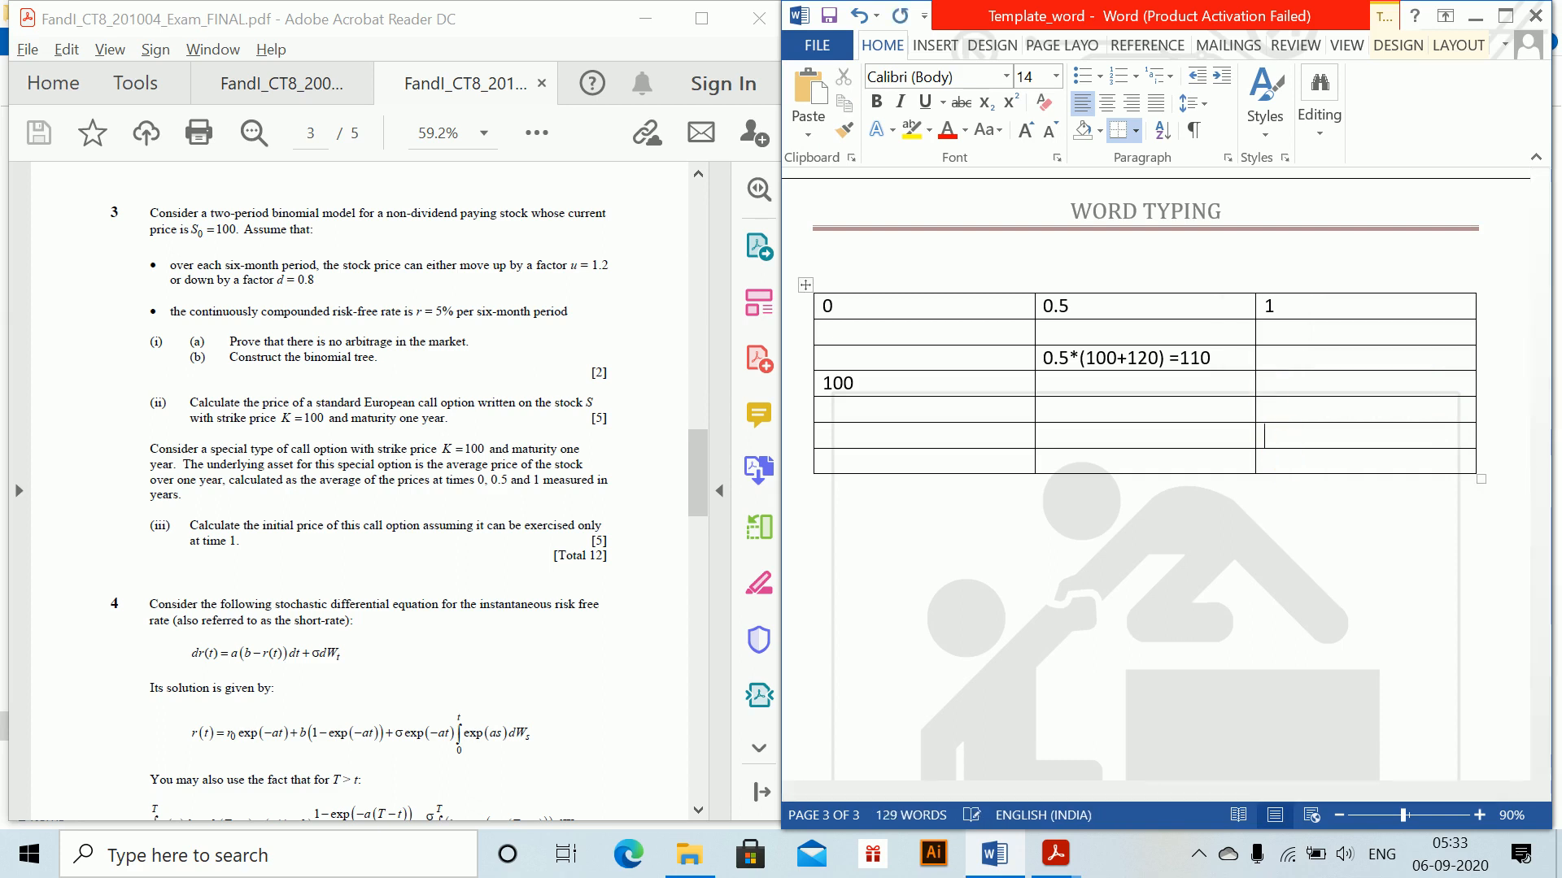
# - Enter "0.5*(100+80) = 90" in the second-to-last row of the table's 0.5 column
pyautogui.click(1057, 440)
pyautogui.write('0.5*(100+')
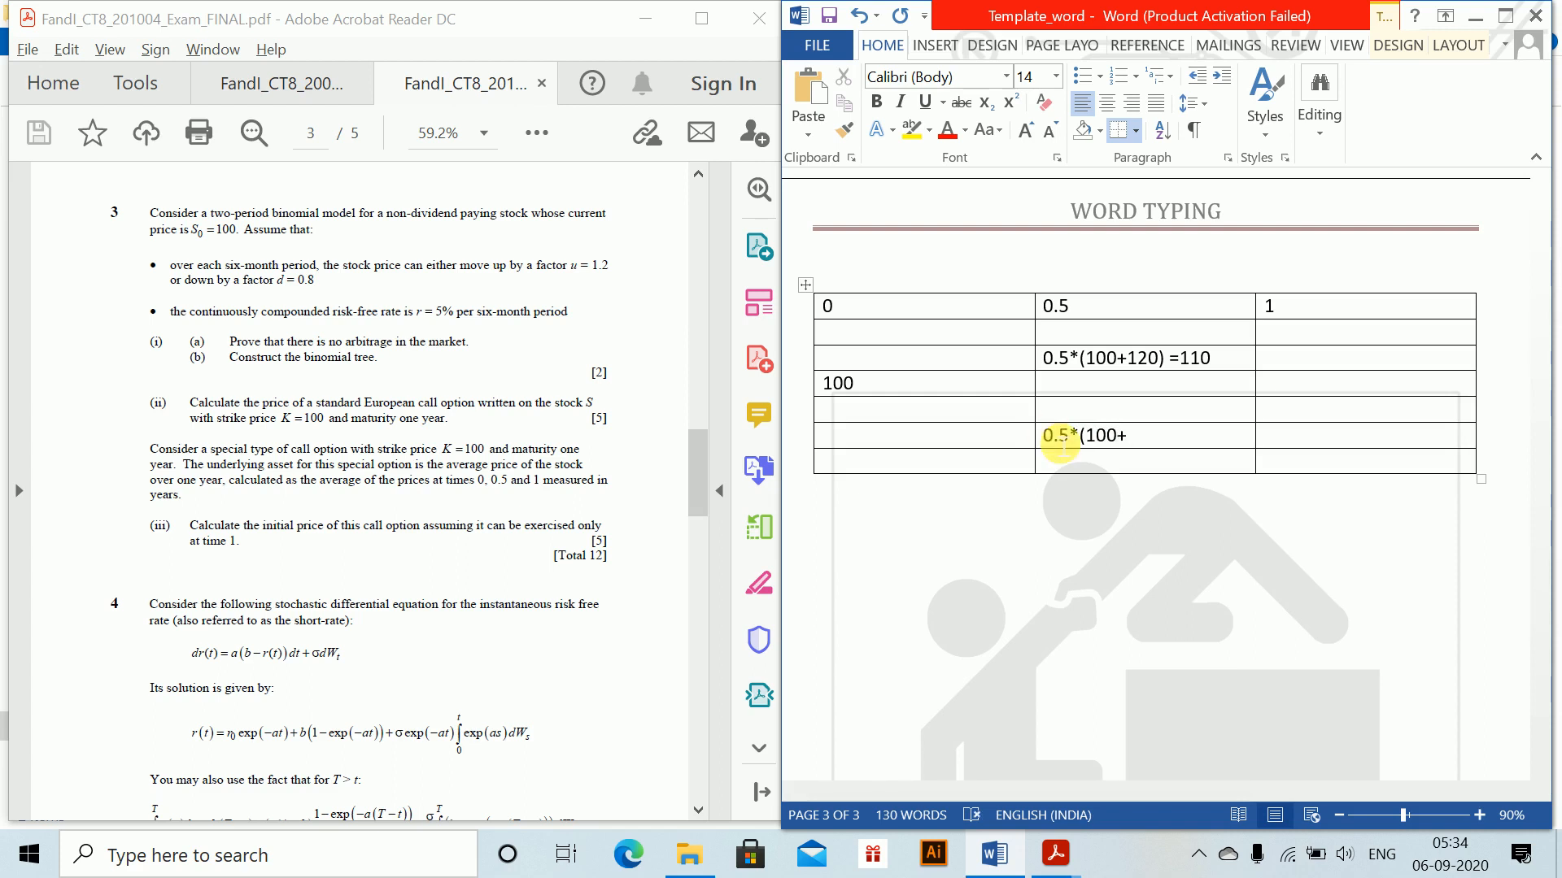
pyautogui.write('80')
pyautogui.write(') = 90')
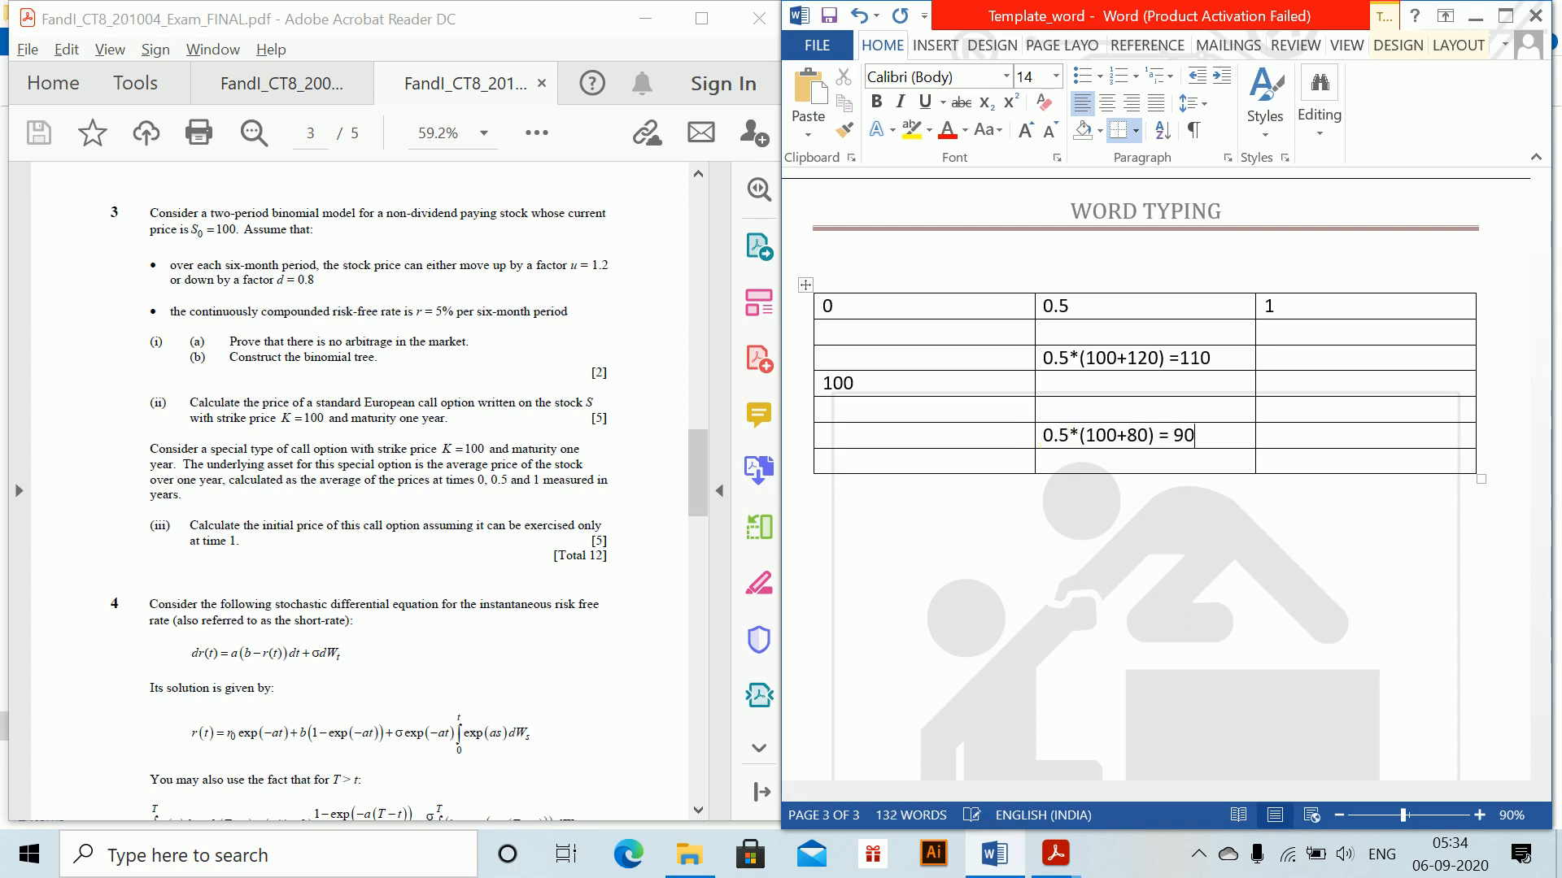
# - Enter "(1/3)*(100+120+96) = 121.33" in the 1 column, in the first row below the header
pyautogui.click(1283, 342)
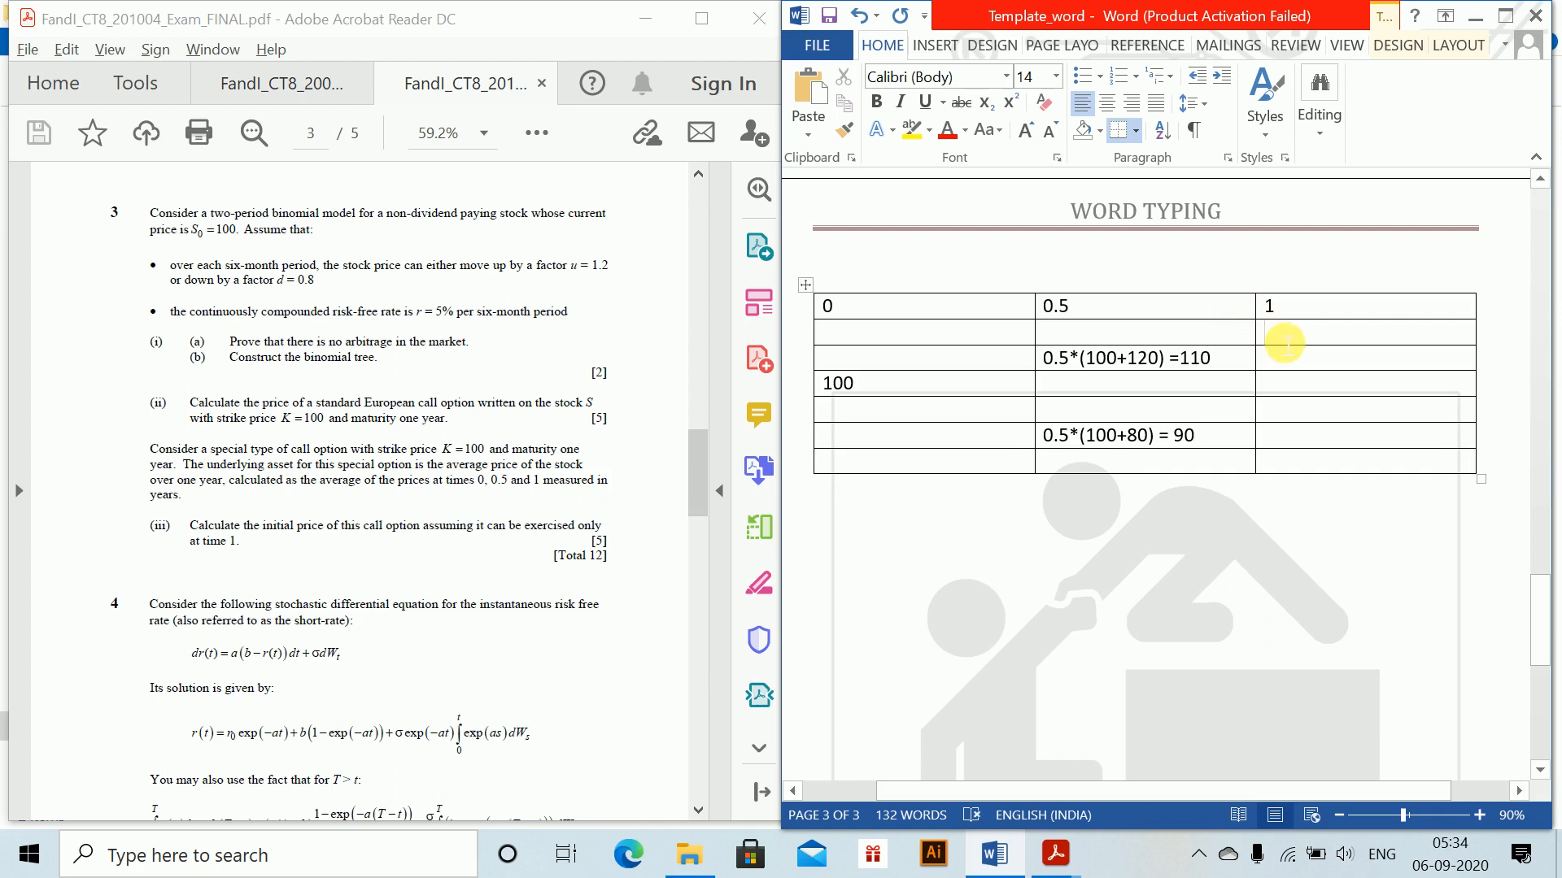
pyautogui.write('1/')
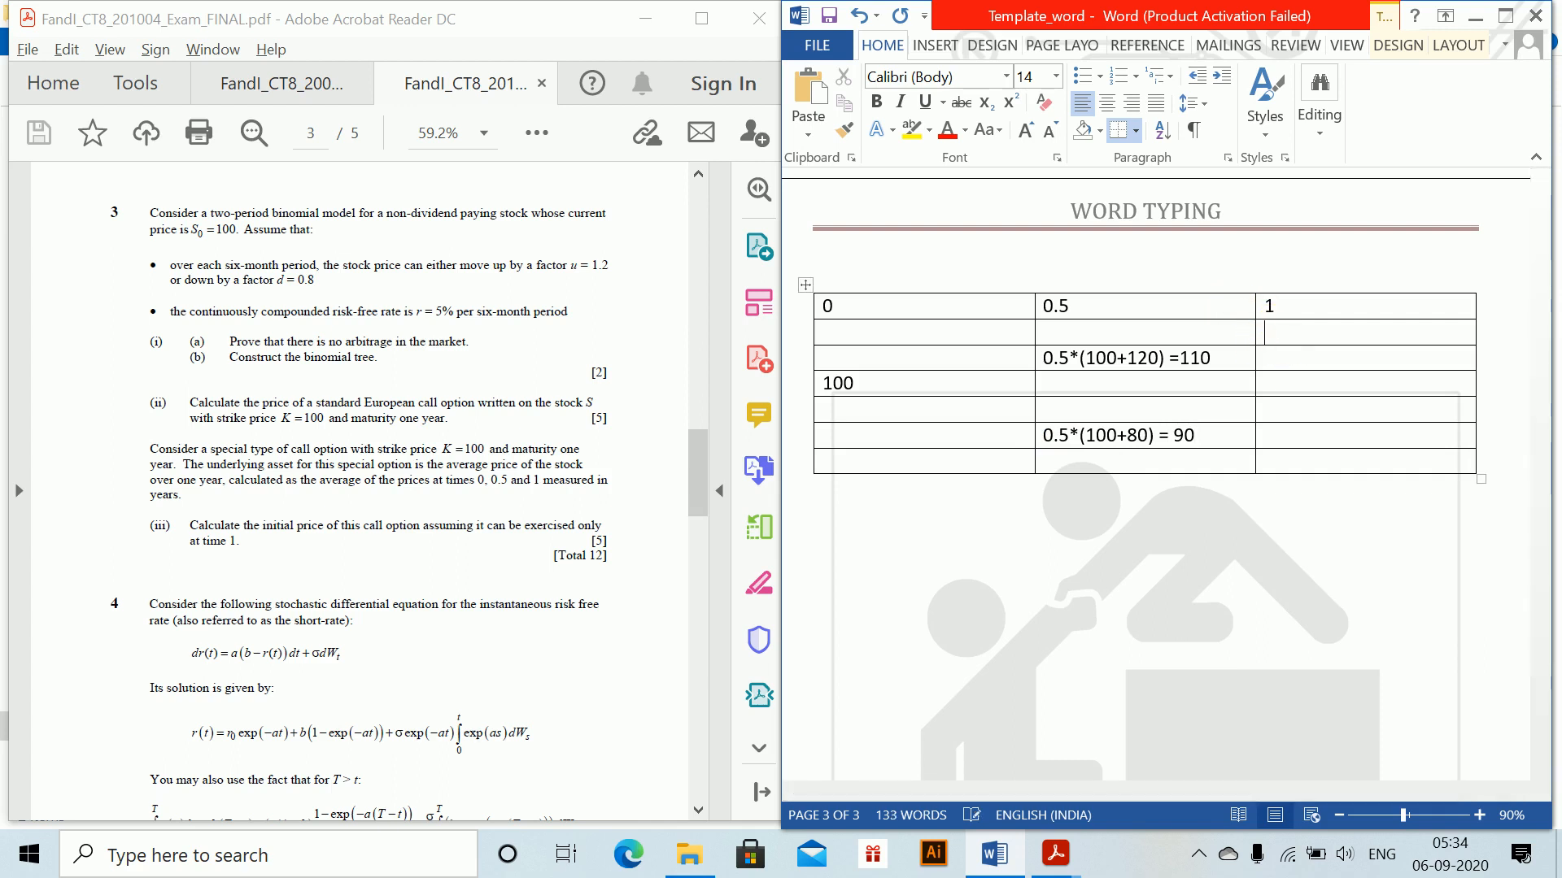
pyautogui.press('BackSpace')
pyautogui.write('(1/3)')
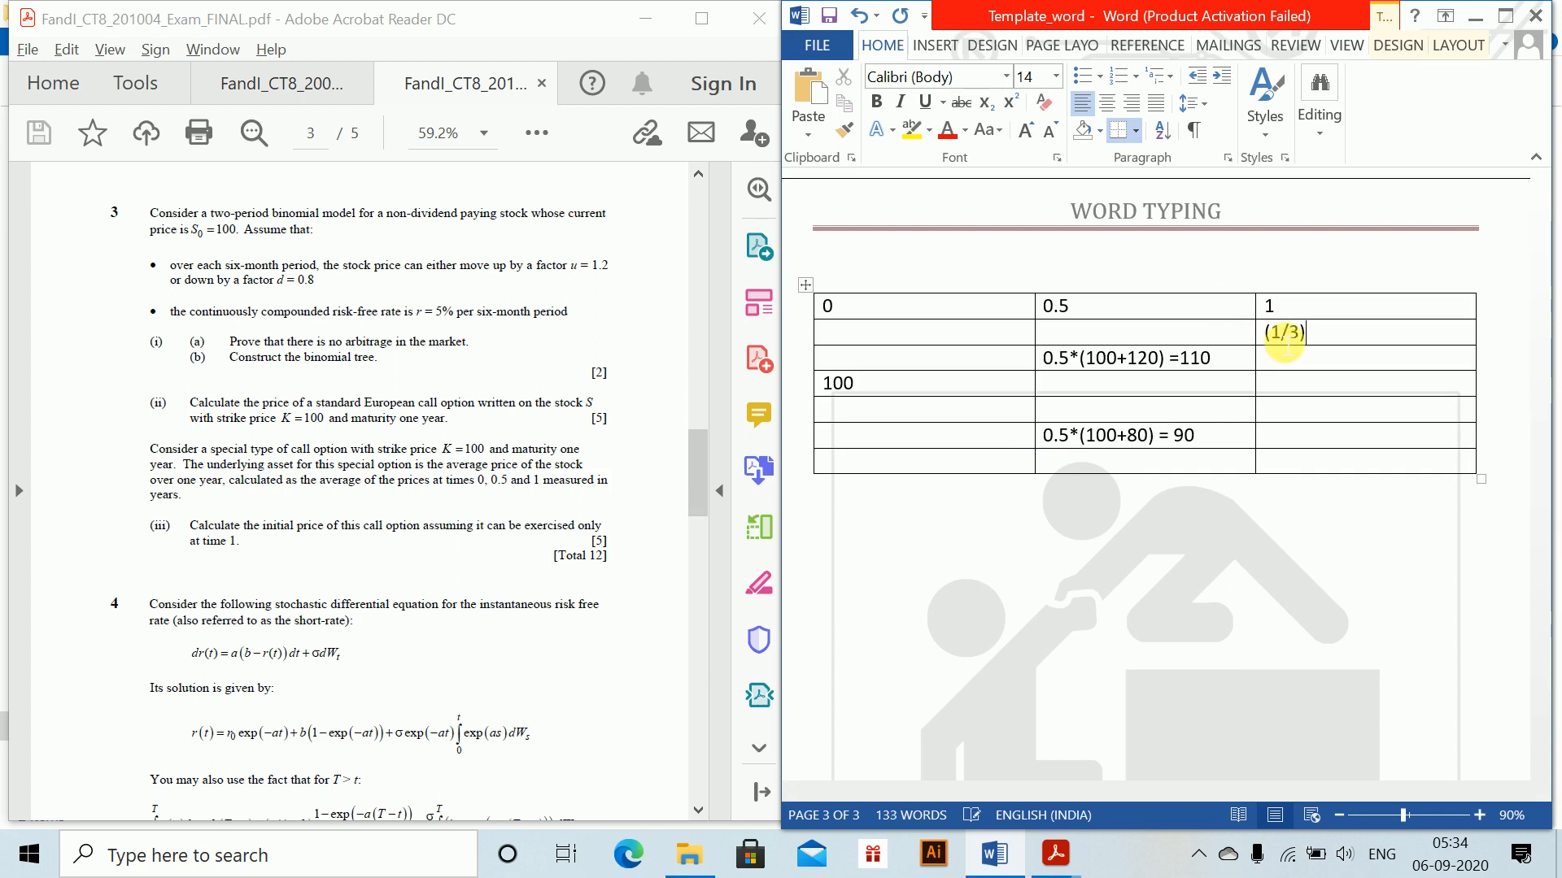
pyautogui.write('*(1')
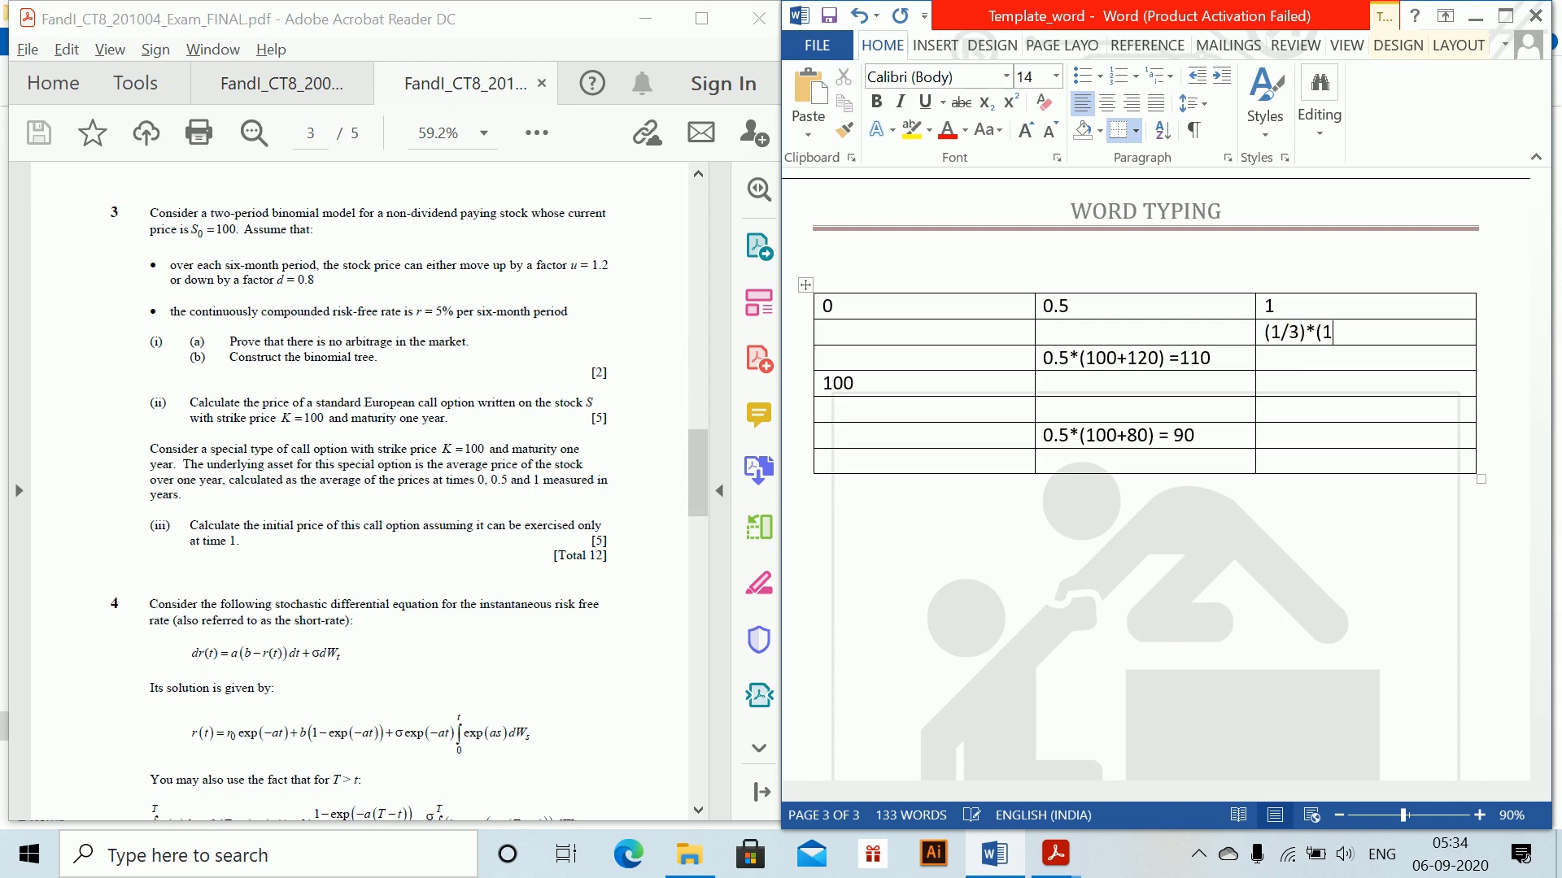
pyautogui.write('00+120')
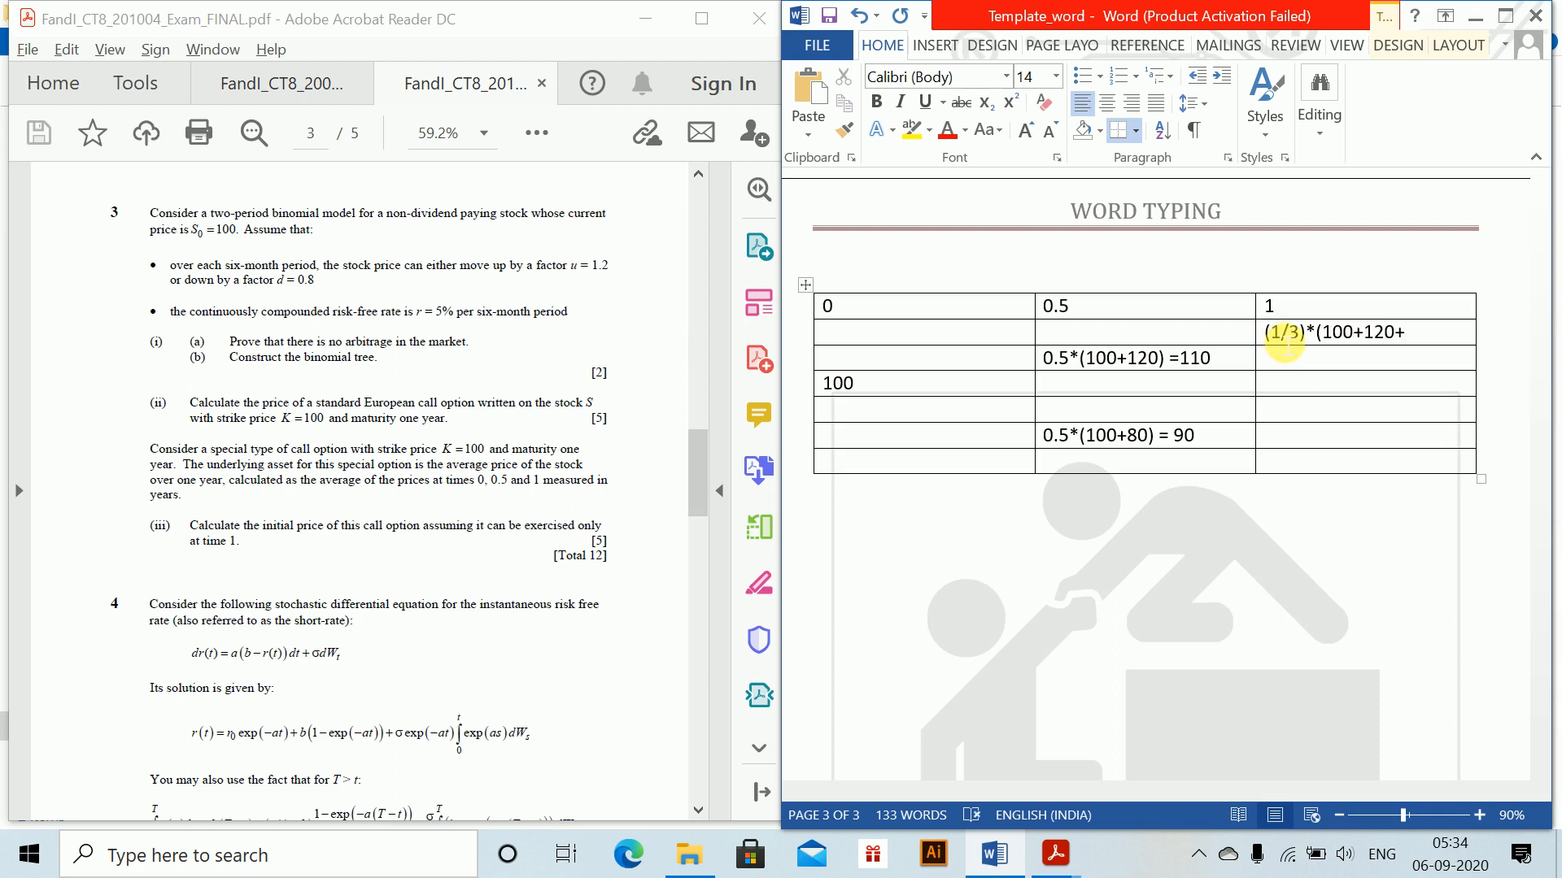
pyautogui.write('+96)')
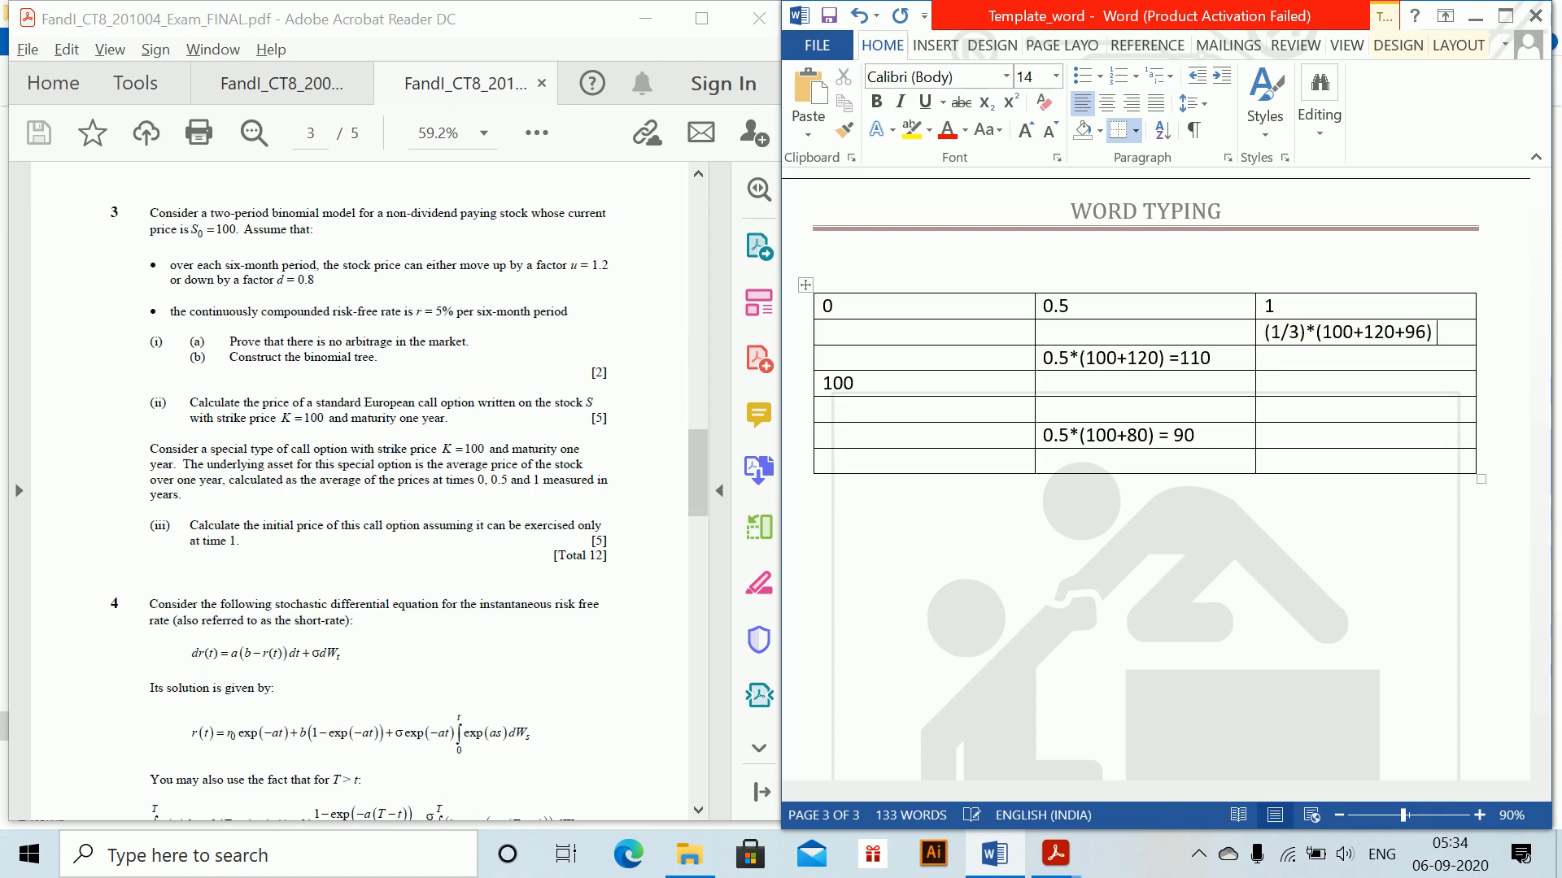
pyautogui.write(' = 121')
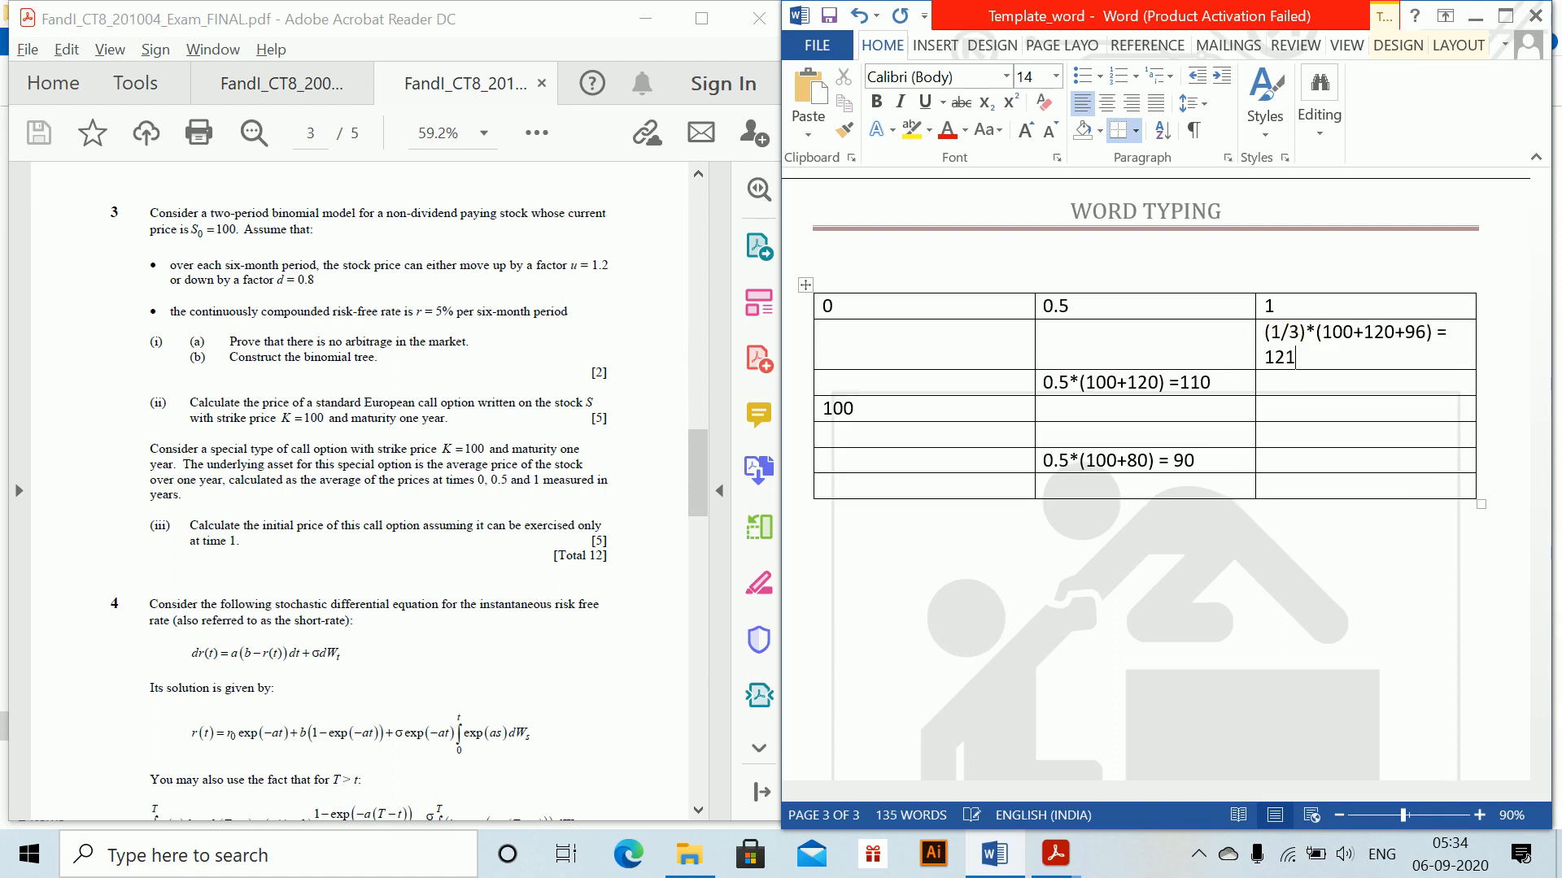
pyautogui.write('.33')
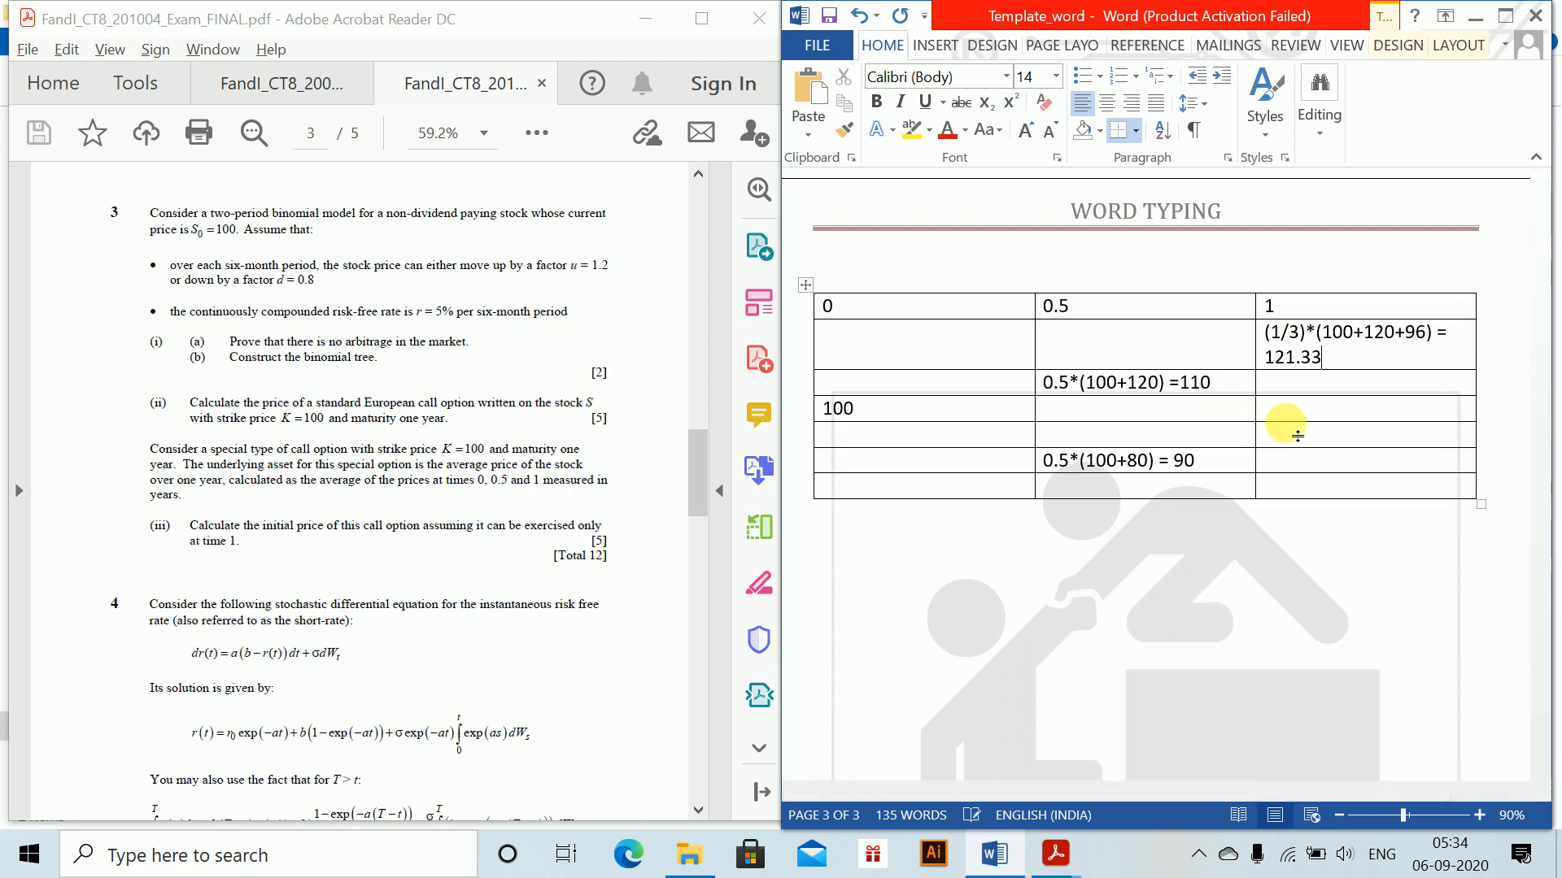
pyautogui.write('(')
pyautogui.press('BackSpace')
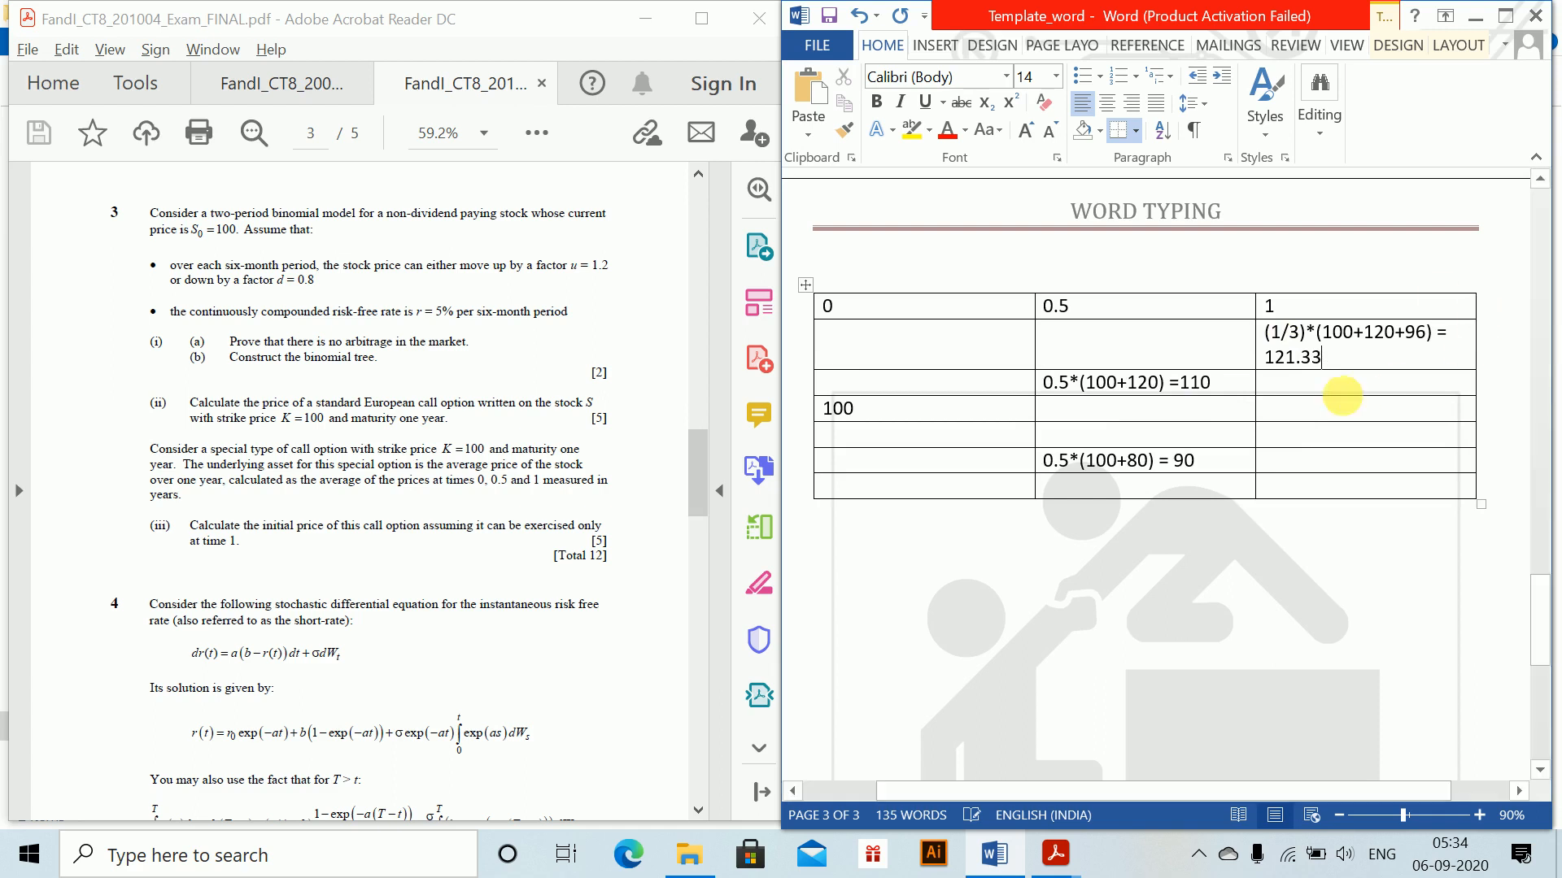
# - Enter "(1/3)*(100+120+96)" in the 1 column, in the row that holds the initial price 100
pyautogui.click(1301, 419)
pyautogui.write('(1/')
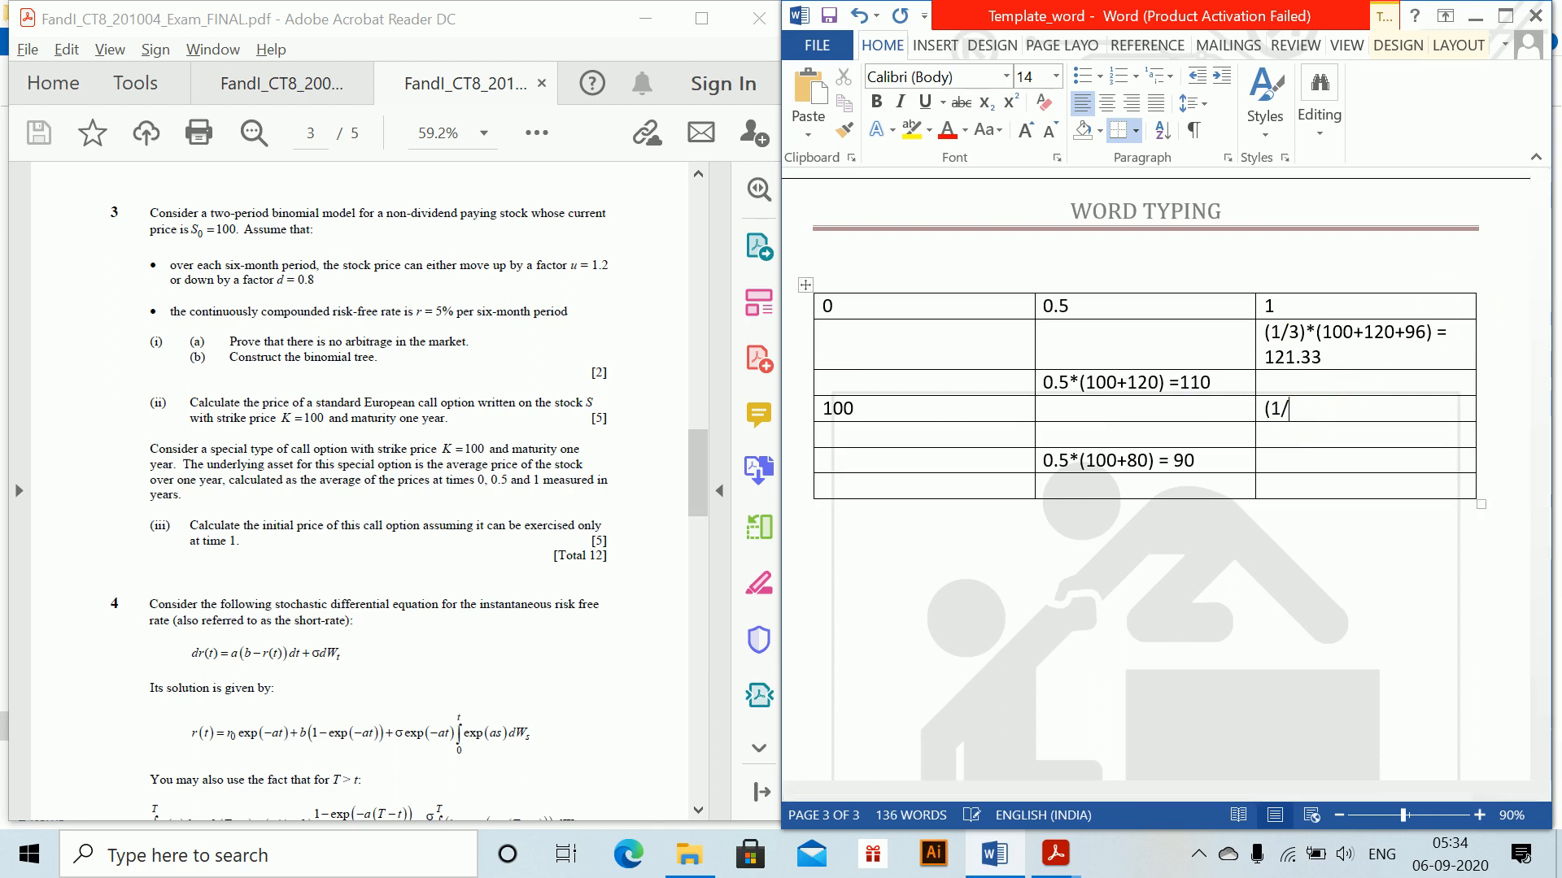
pyautogui.write('3)*(100+')
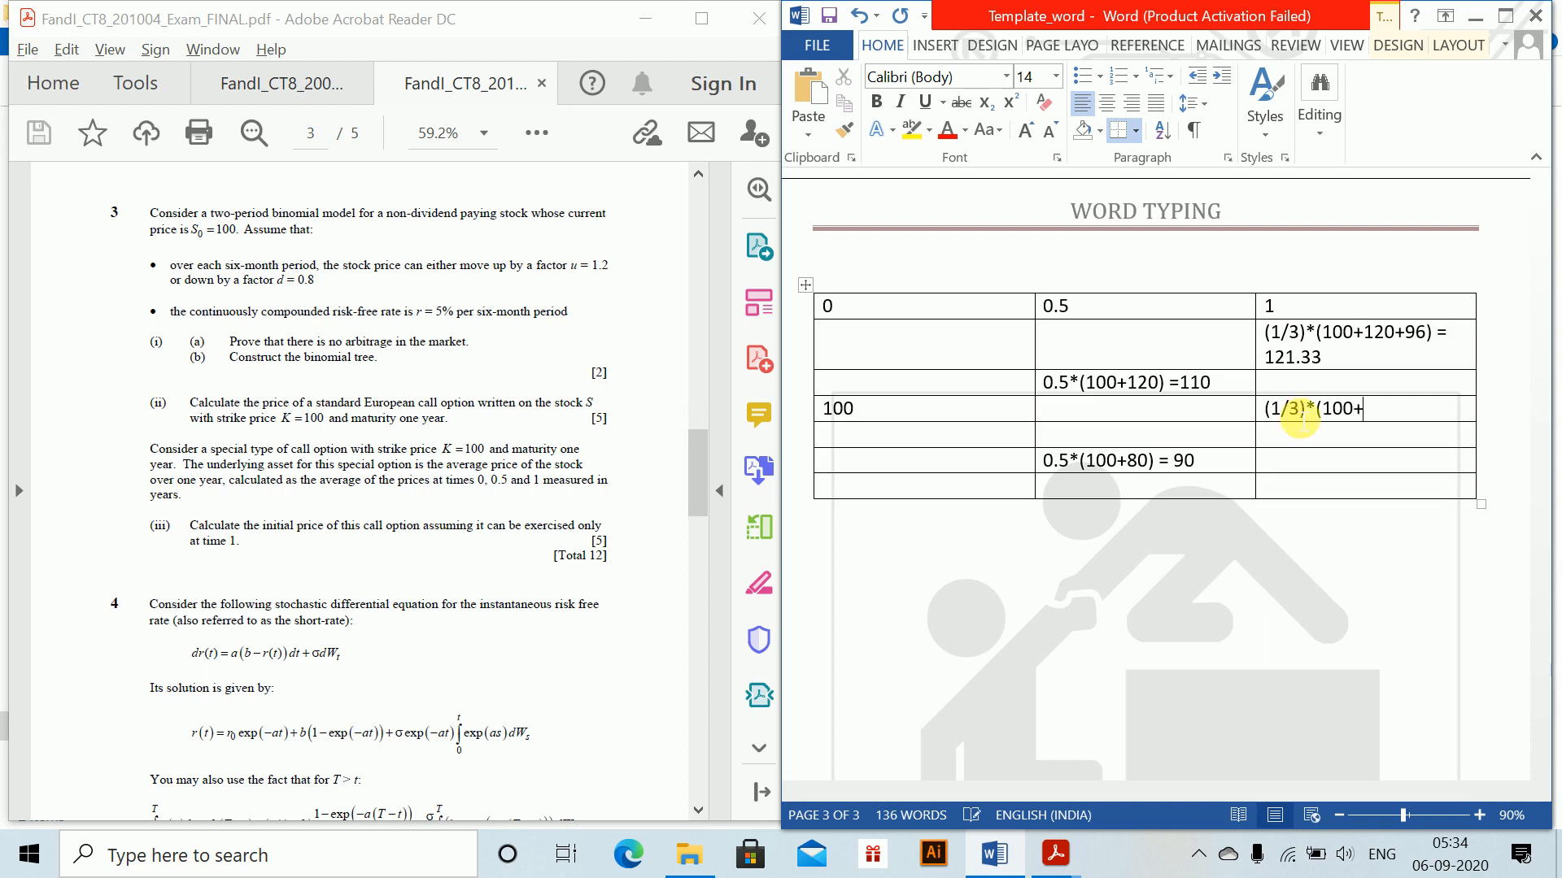
pyautogui.write('11')
pyautogui.press('BackSpace')
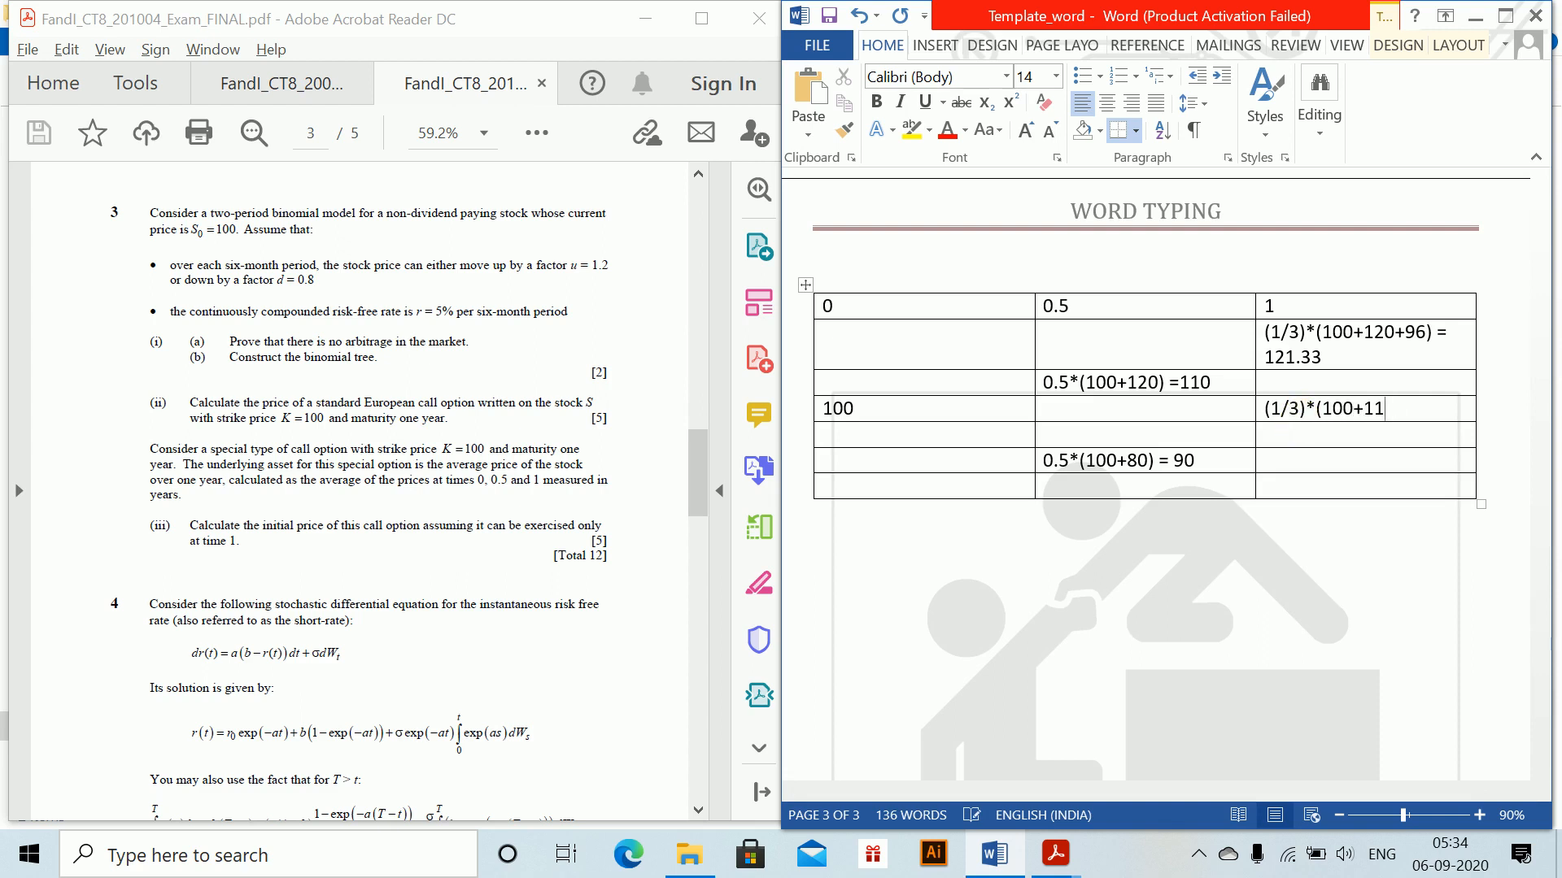
pyautogui.write('0+')
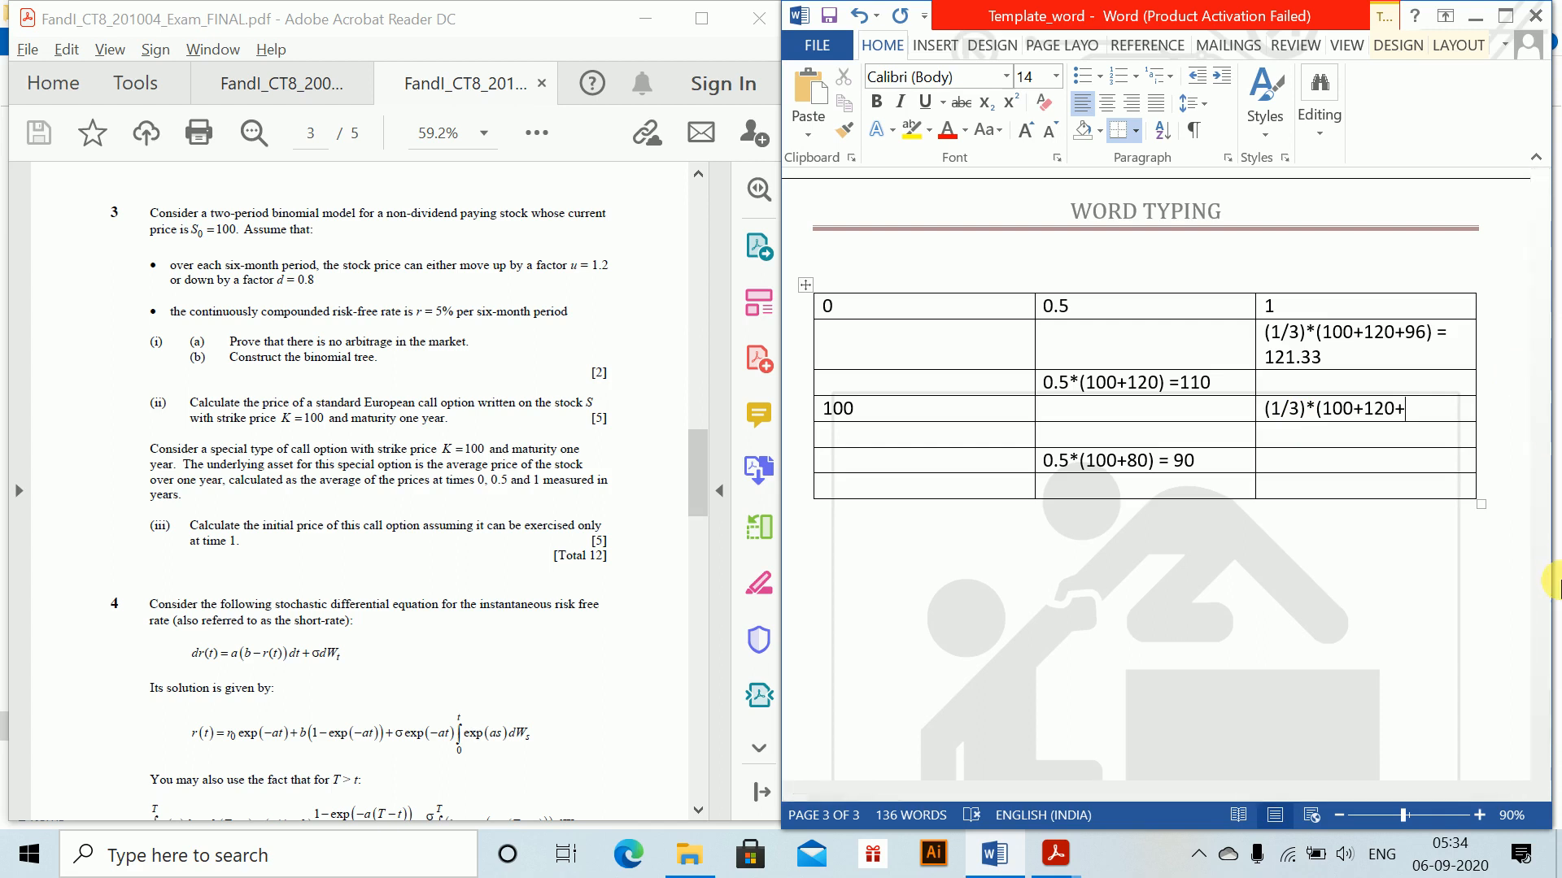
pyautogui.moveTo(1530, 637)
pyautogui.mouseDown()
pyautogui.moveTo(1540, 463)
pyautogui.moveTo(1539, 643)
pyautogui.mouseUp()
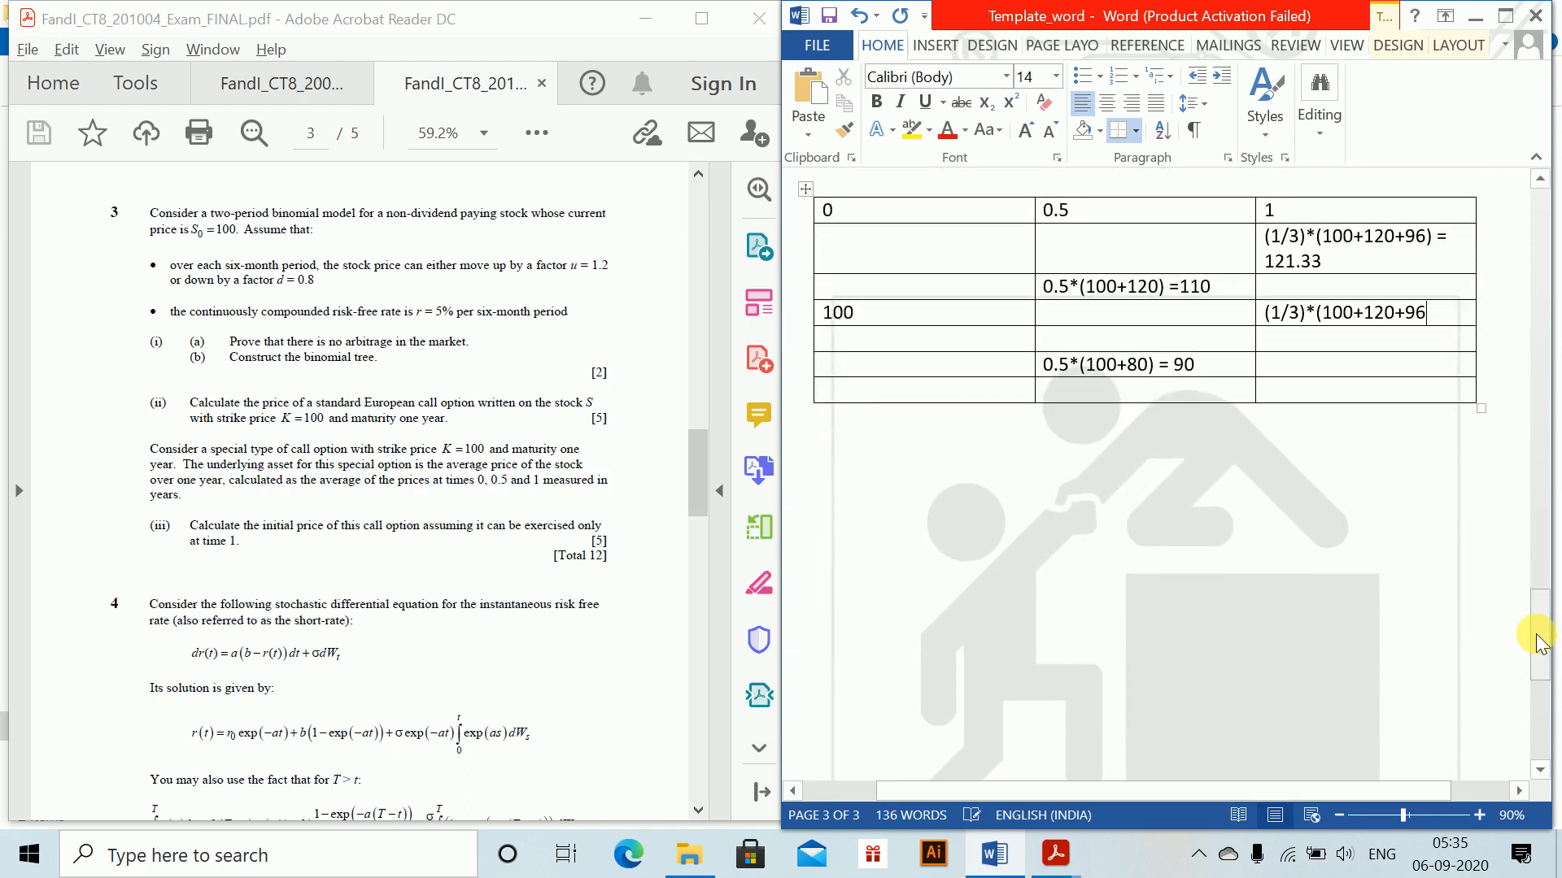
pyautogui.write(')')
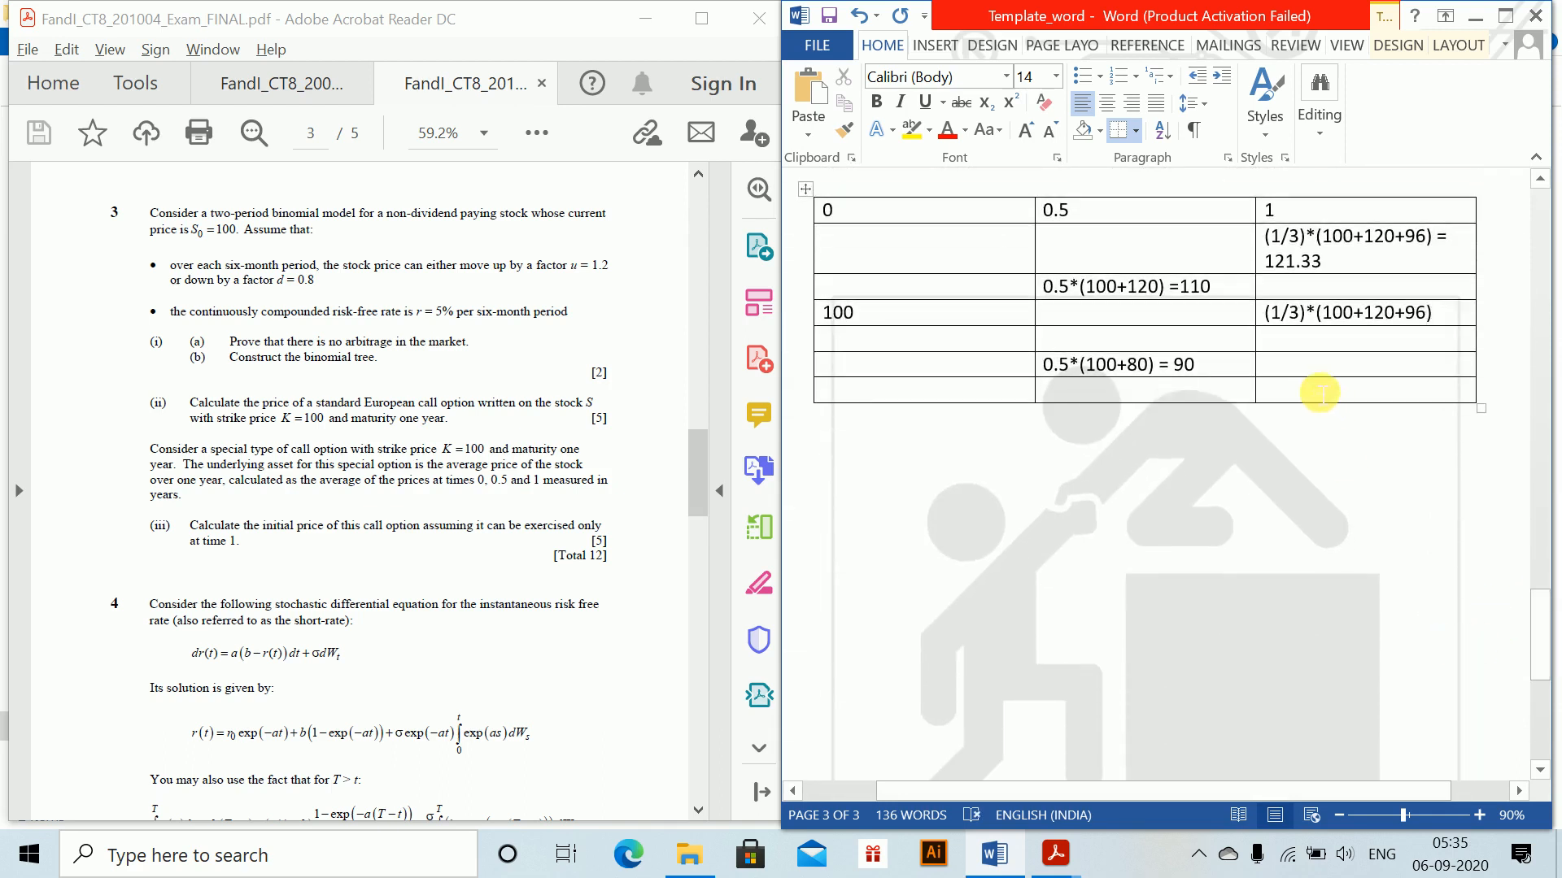
# - Enter "(1/3)*(100+80+96)" in the 1 column, in the row directly below the initial price 100
pyautogui.press('Down')
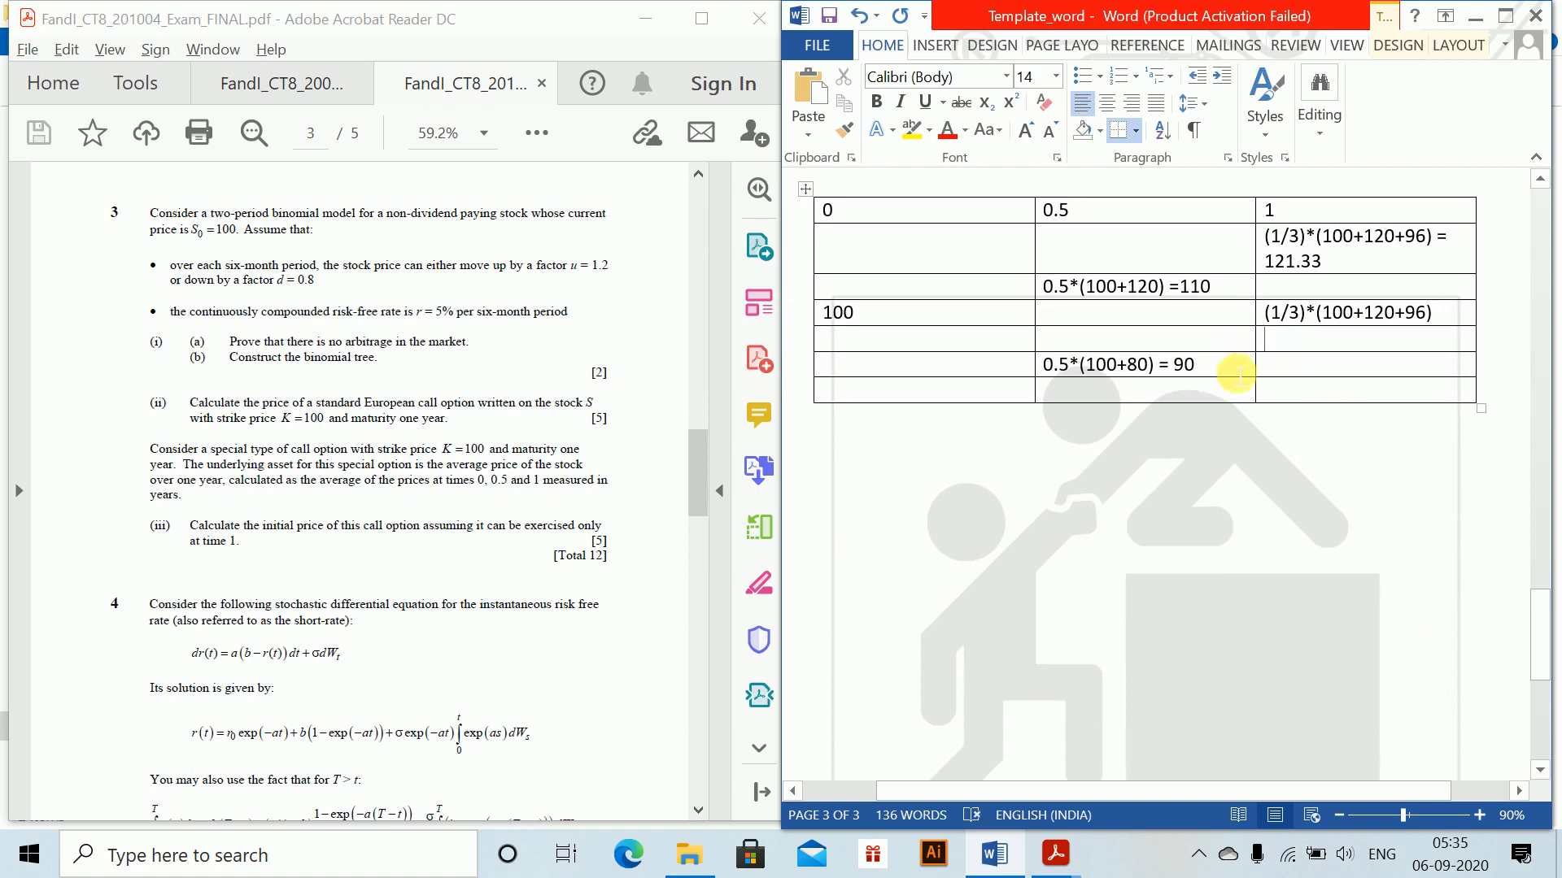
pyautogui.write('(1/')
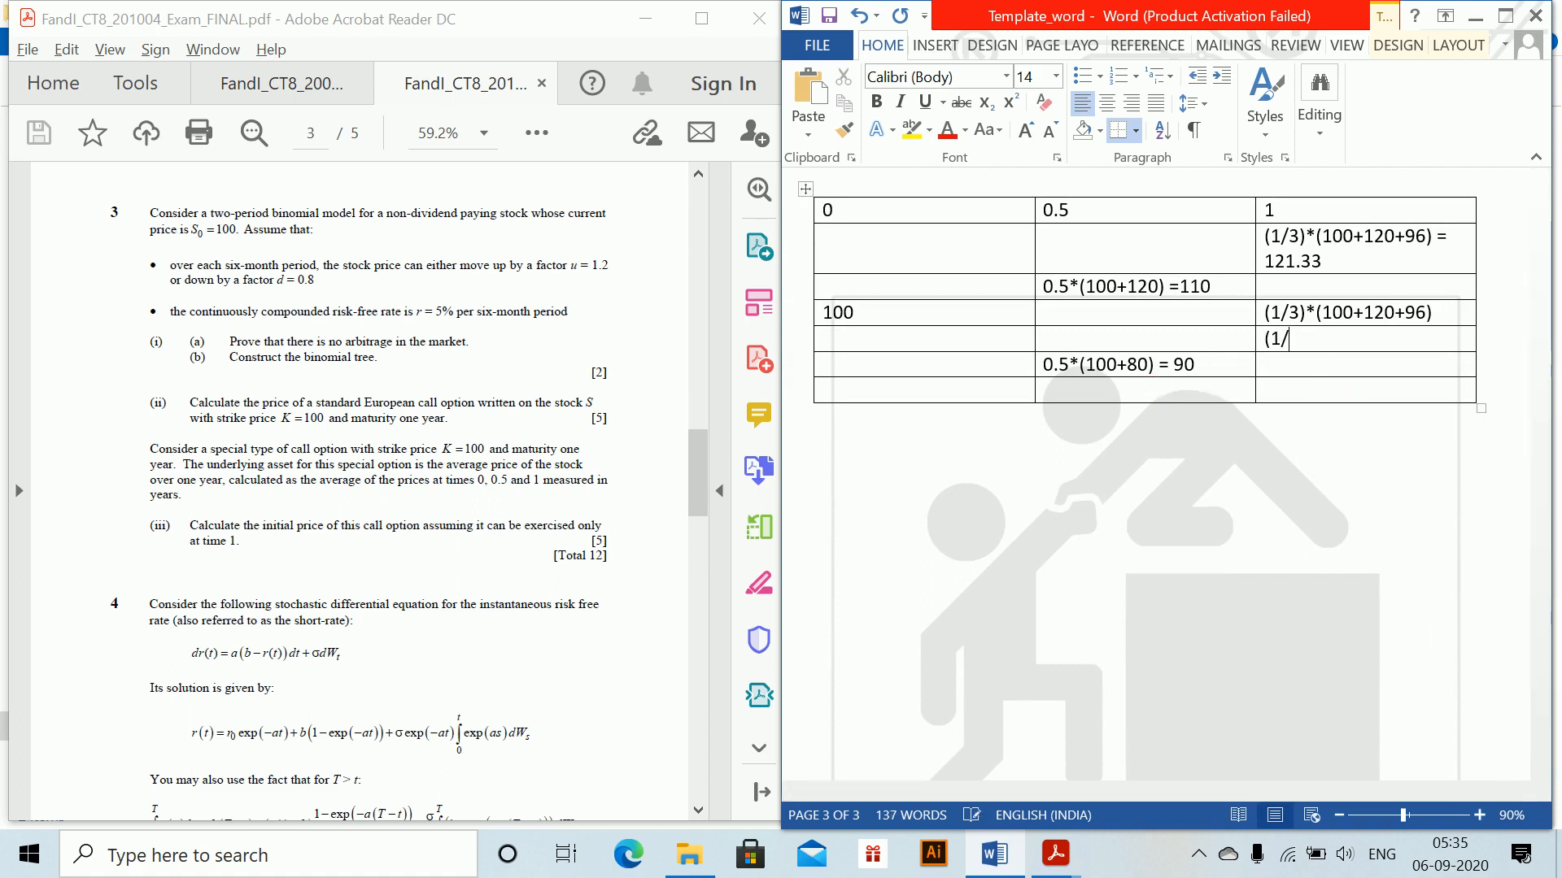
pyautogui.write('3)*')
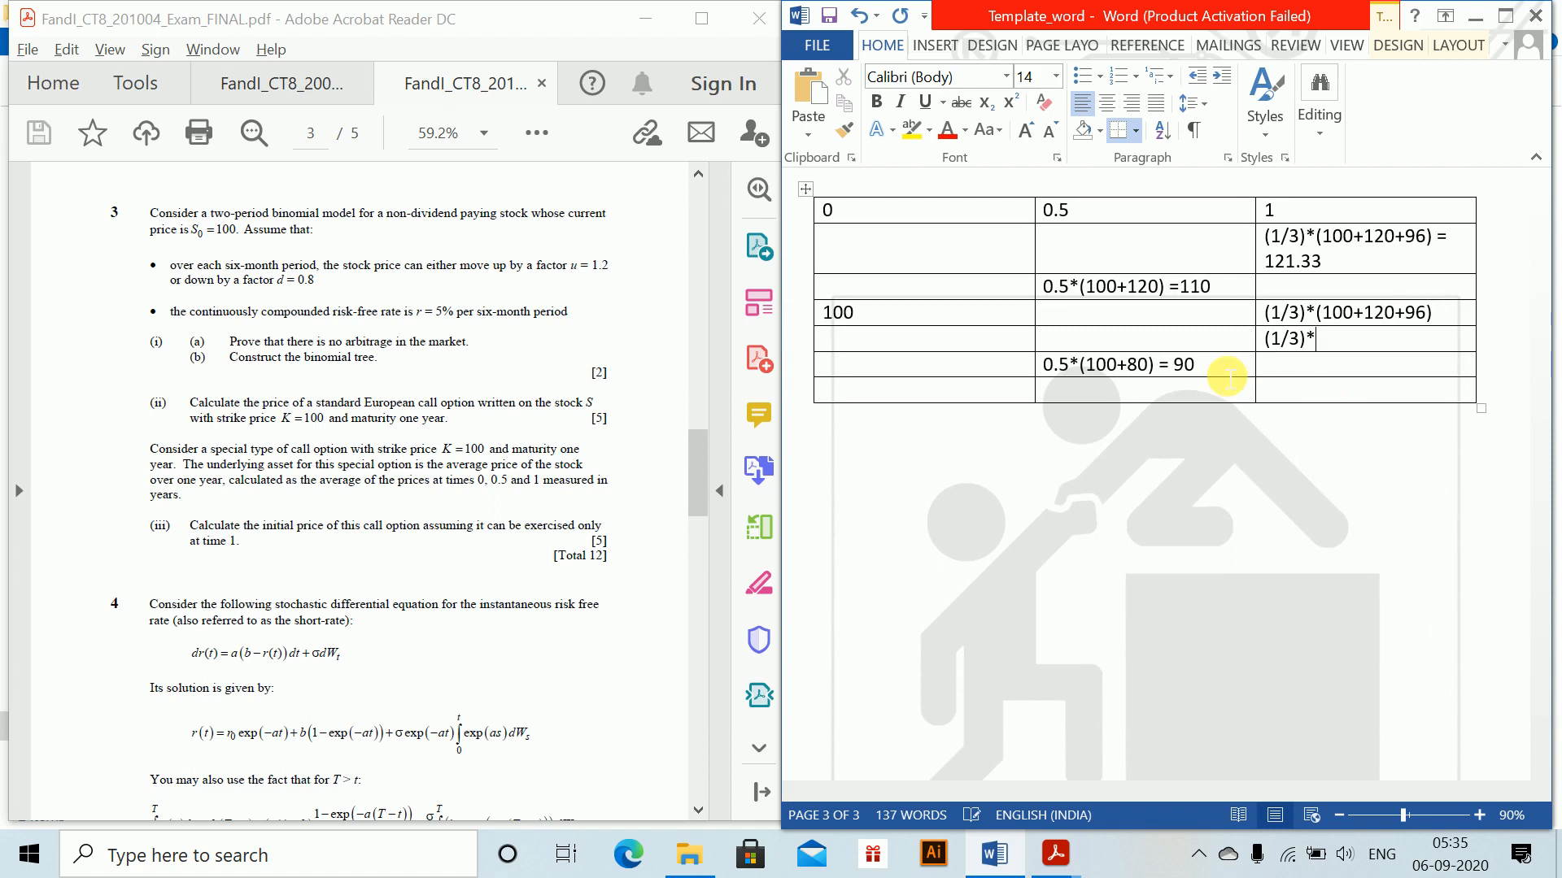
pyautogui.write('(100+90')
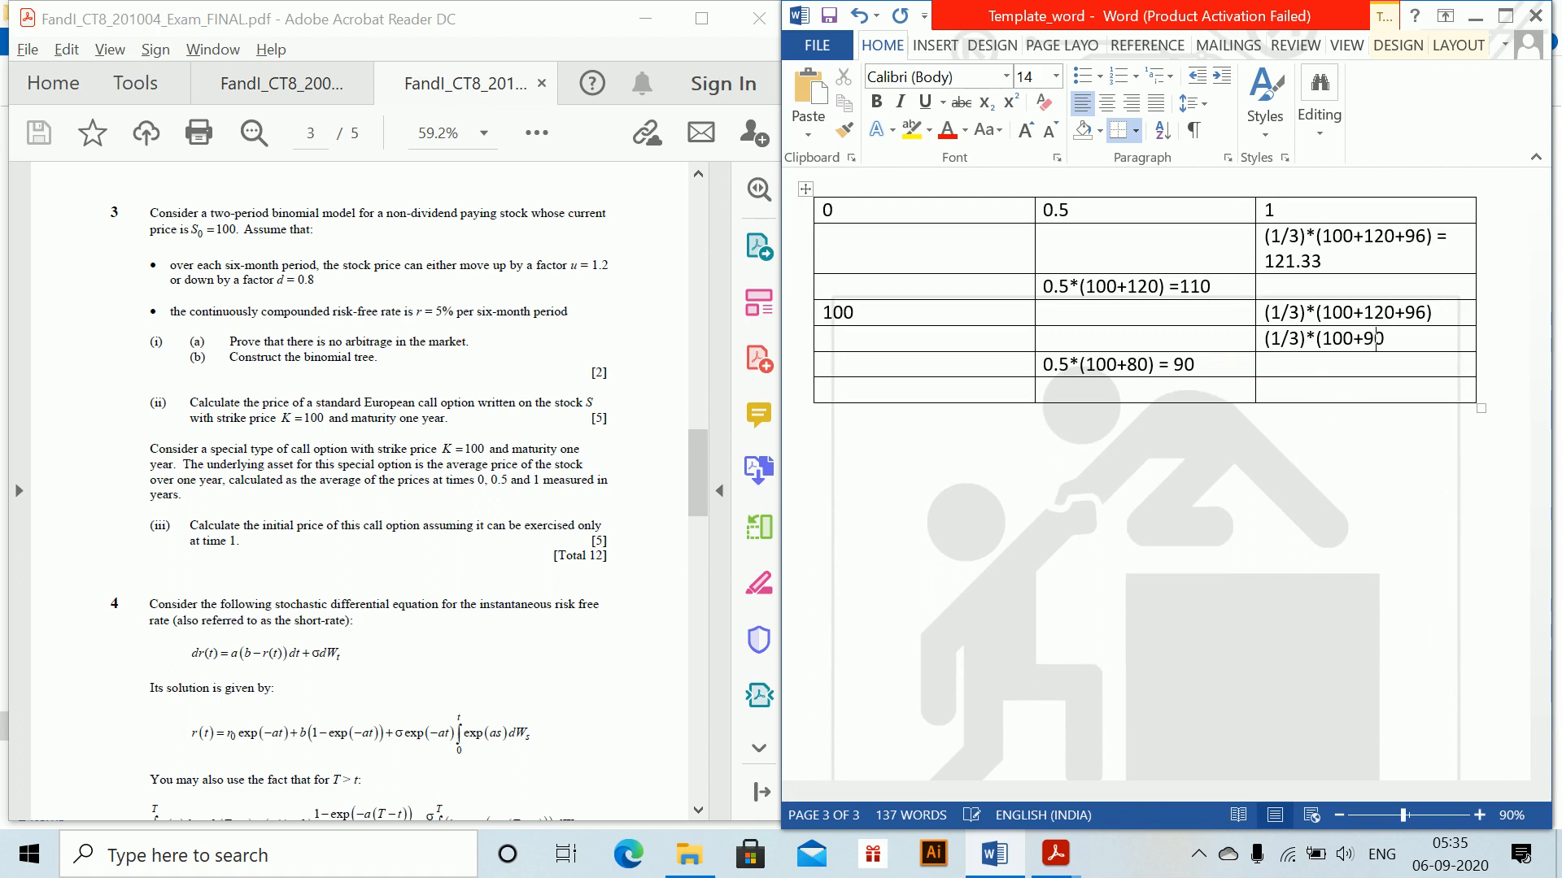
pyautogui.press('BackSpace')
pyautogui.press('BackSpace')
pyautogui.write('80')
pyautogui.press('BackSpace')
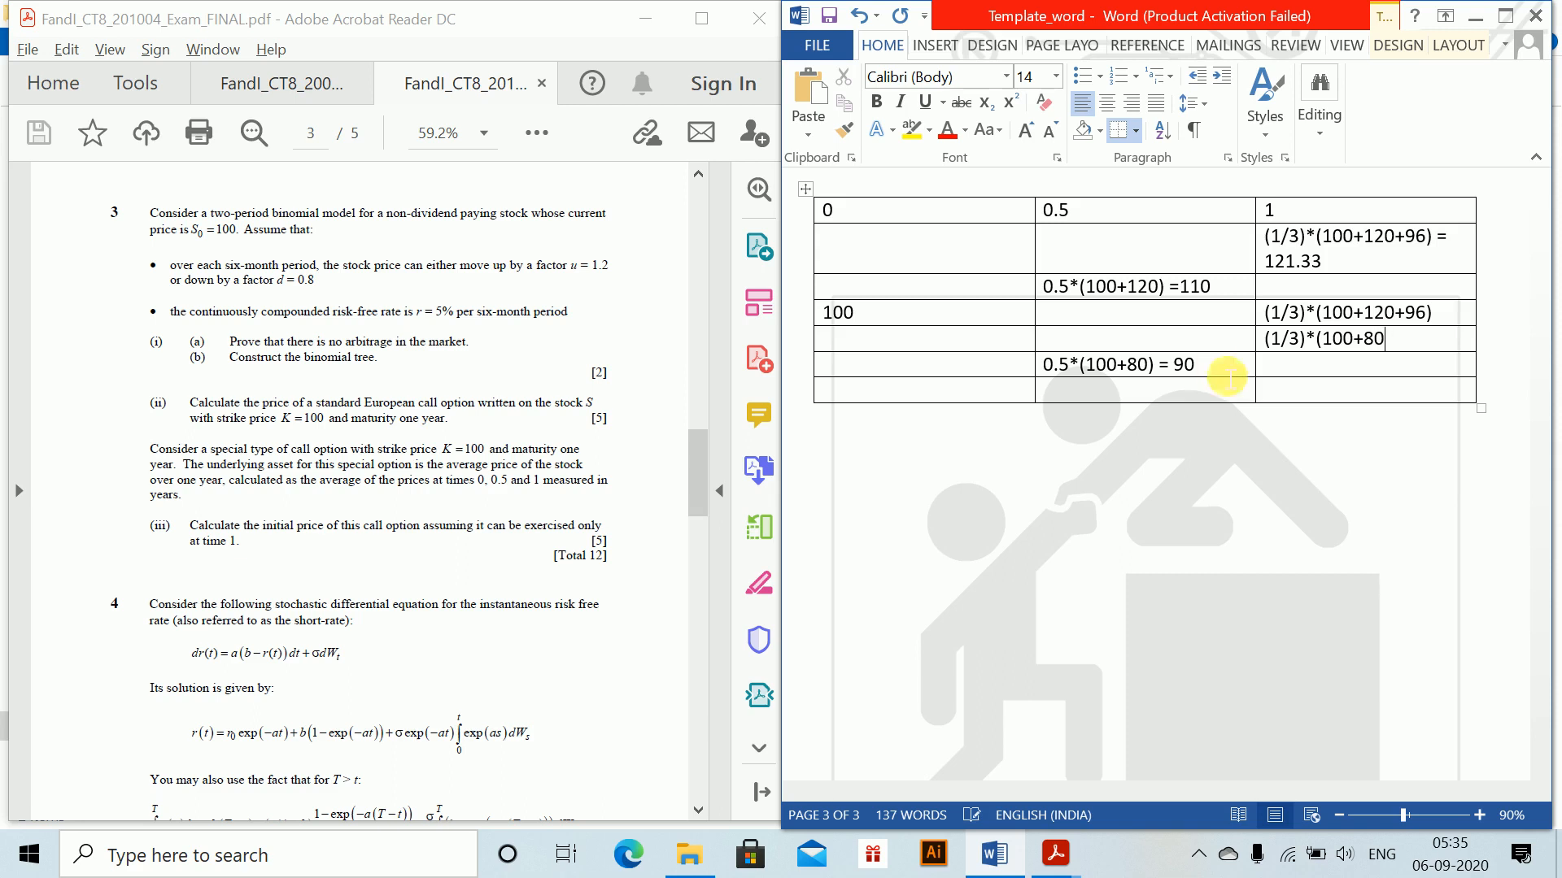
pyautogui.write('+96)')
# - Enter "(1/3)*(100+80+64)" in the last row of the table's 1 column
pyautogui.click(1317, 394)
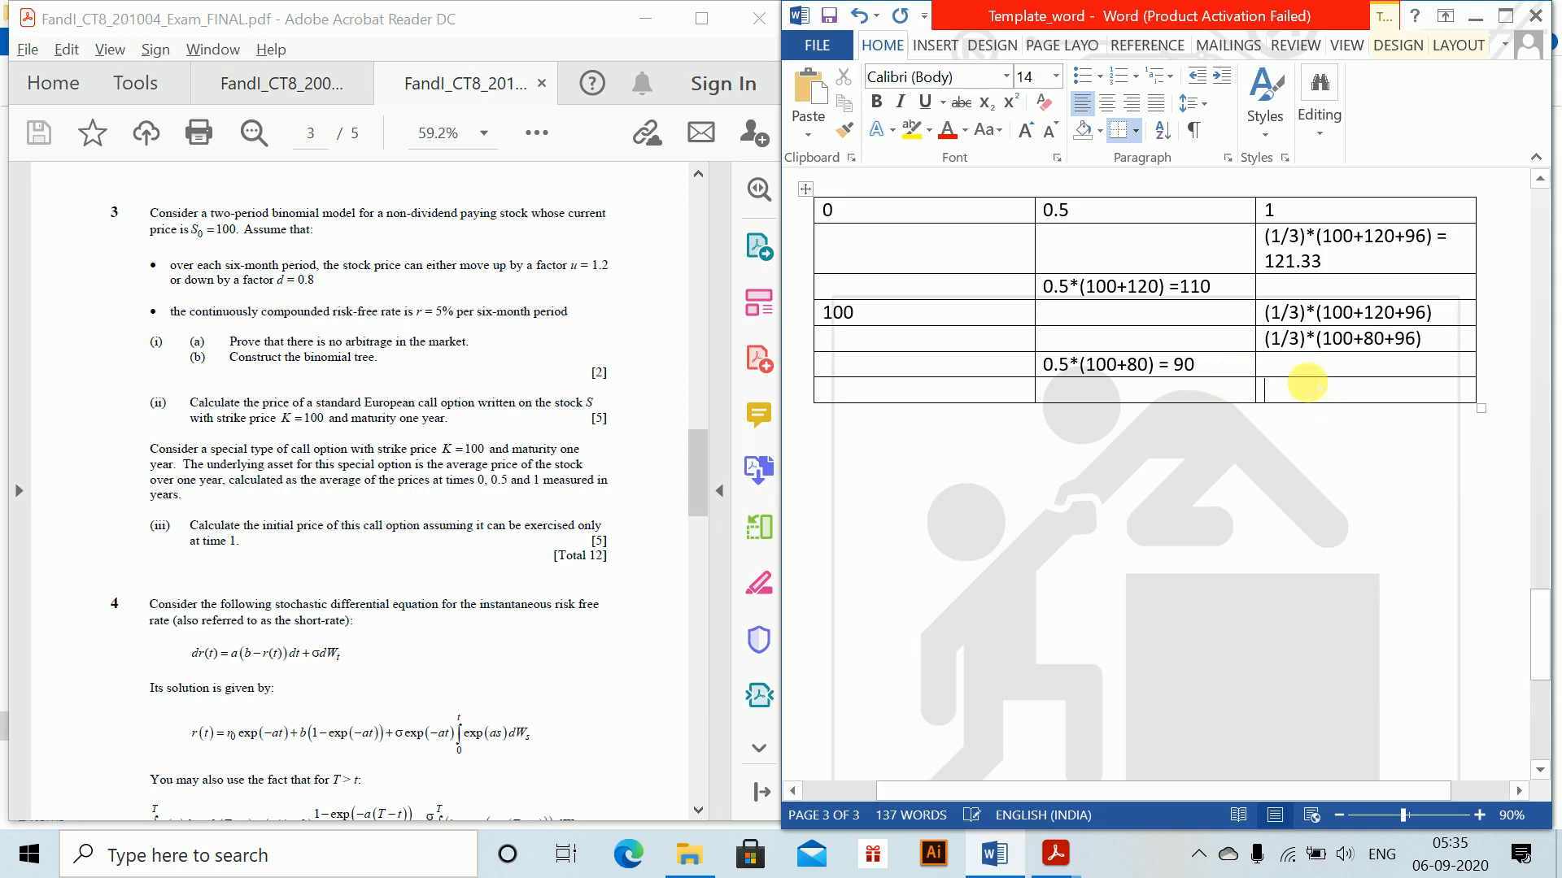
pyautogui.write('(1/3)*')
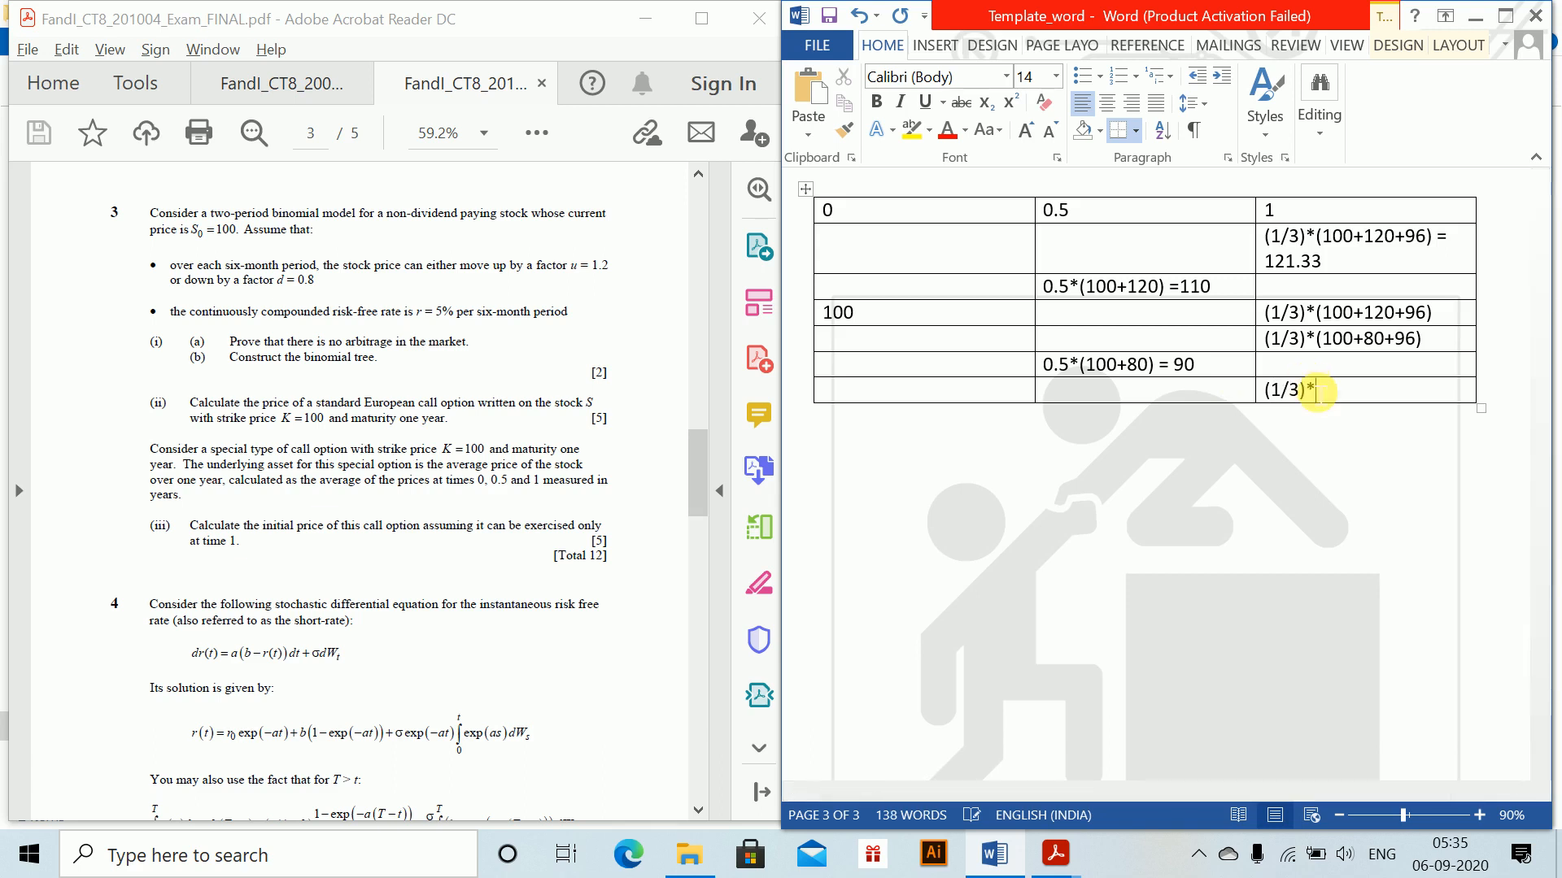
pyautogui.write('(100+9')
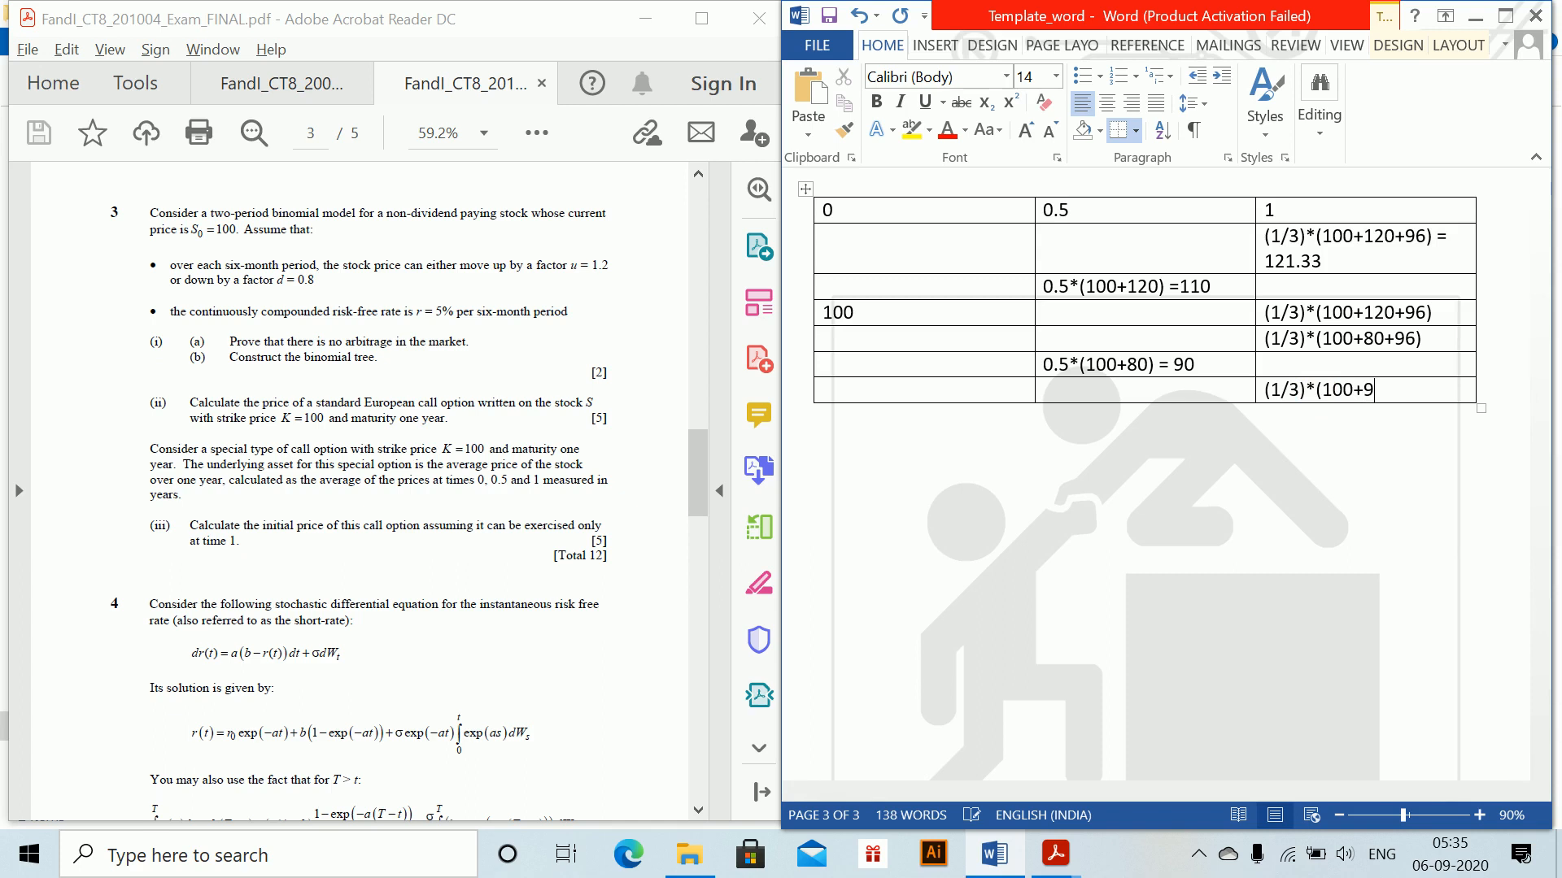
pyautogui.write('0')
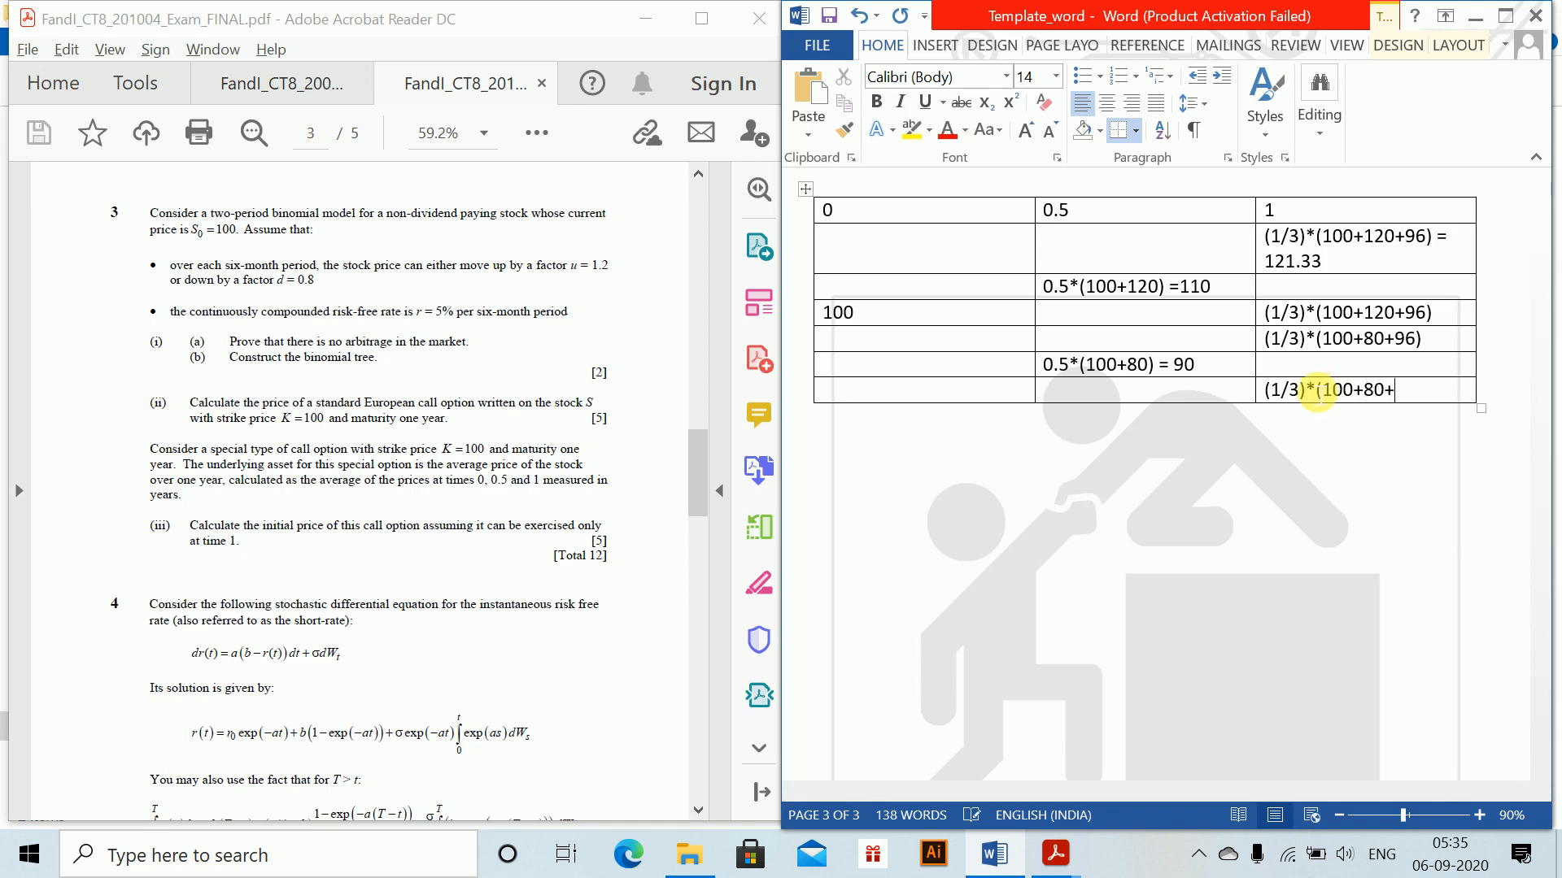
pyautogui.moveTo(1542, 631)
pyautogui.mouseDown()
pyautogui.moveTo(1551, 513)
pyautogui.moveTo(1551, 637)
pyautogui.mouseUp()
pyautogui.write('+')
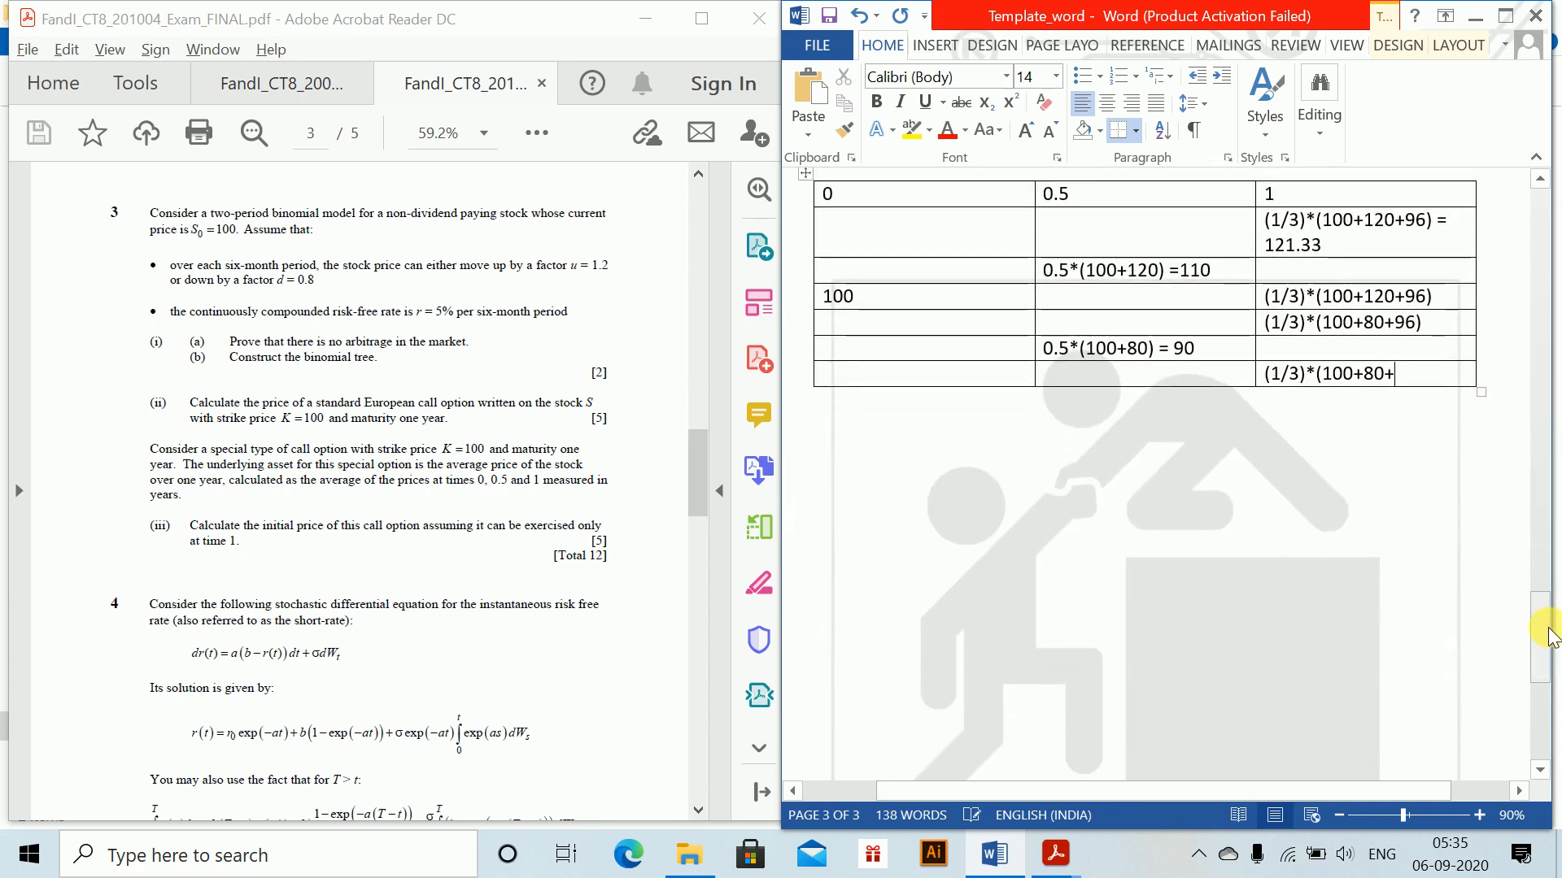
pyautogui.write('64)')
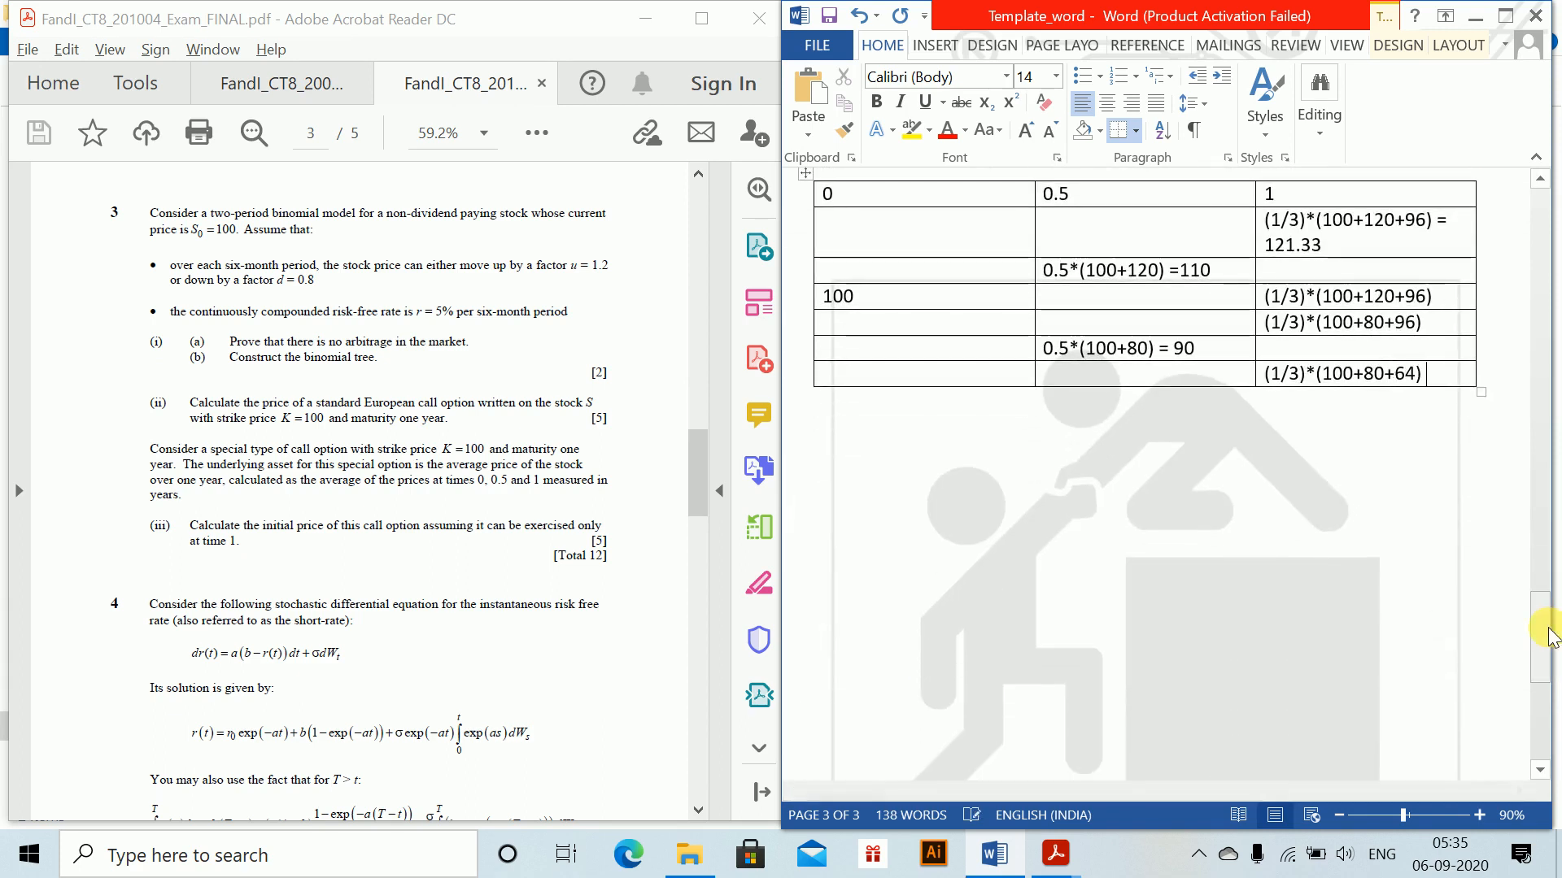
# - Complete the average in the last row of the table's 1 column with " = 81.33"
pyautogui.write(' = ')
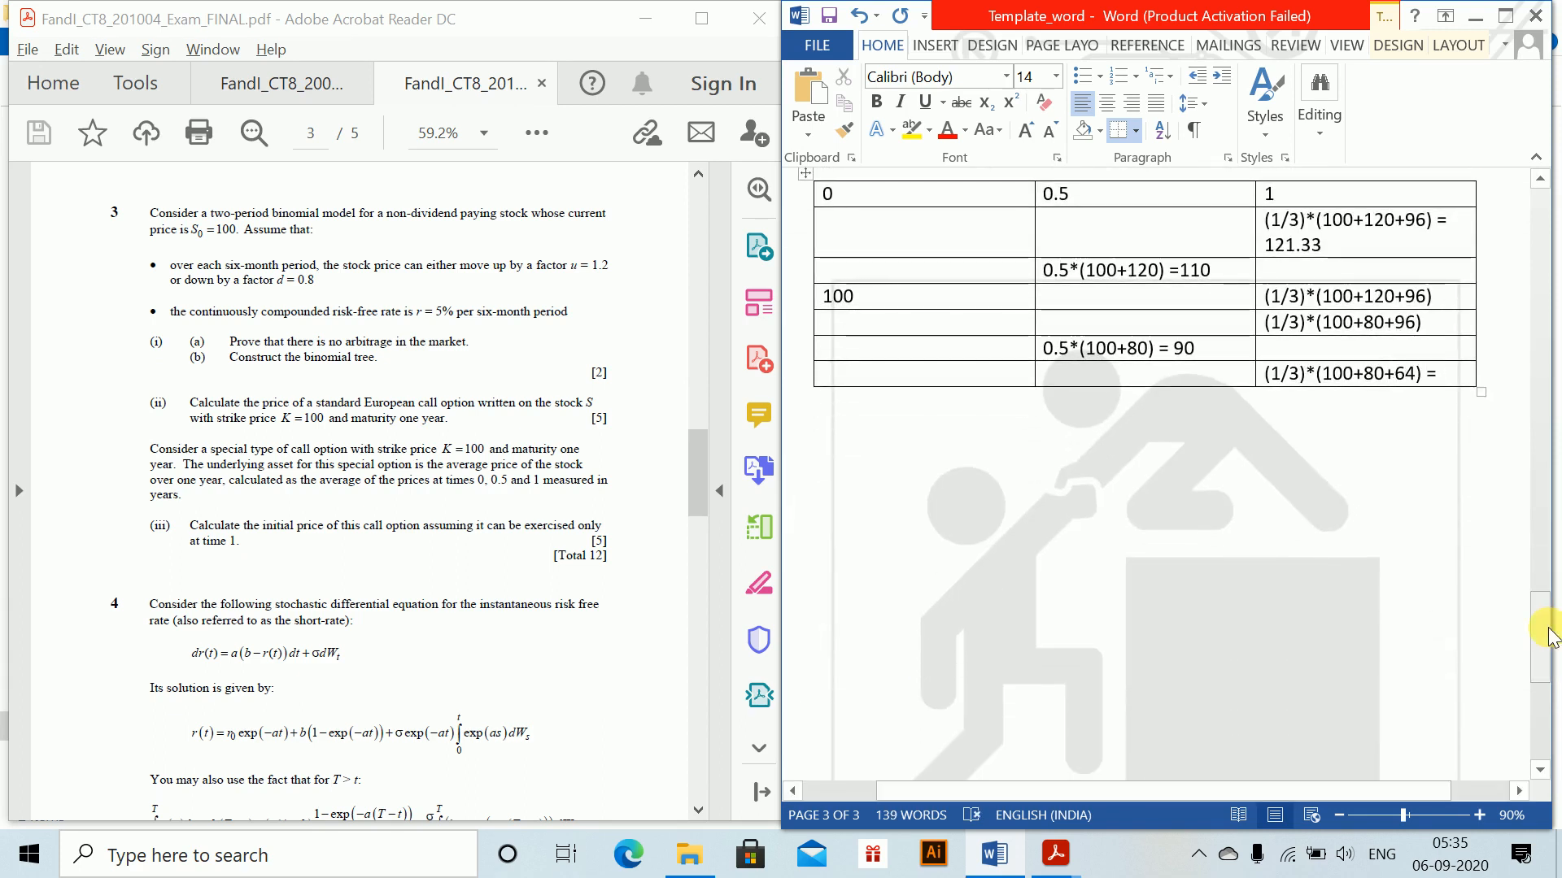
pyautogui.write('81')
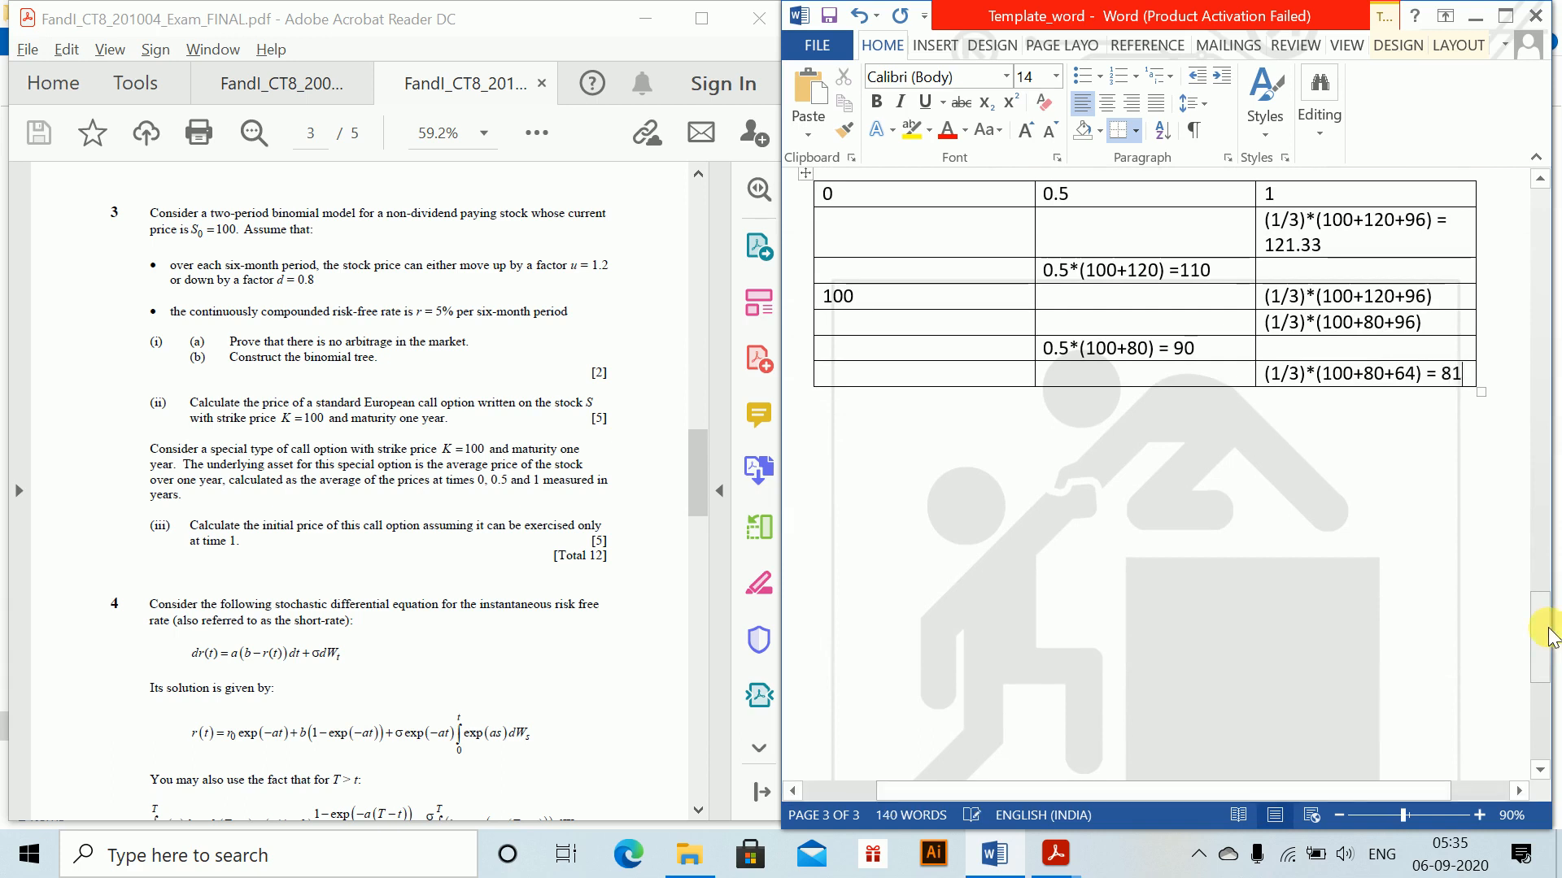
pyautogui.write('.33')
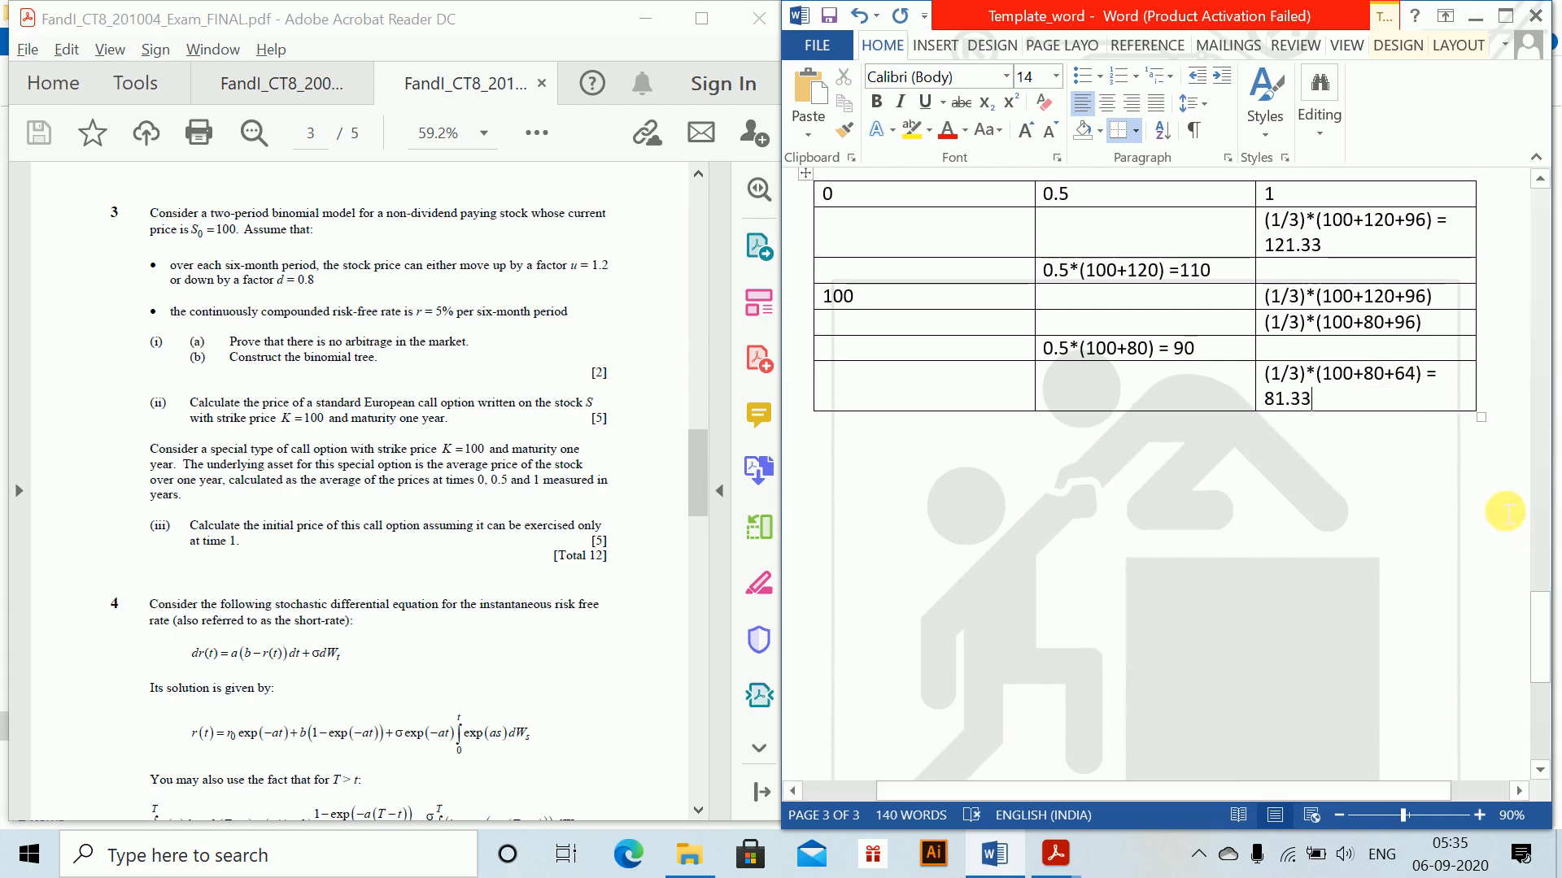
# - Add the result "= 92" after (1/3)*(100+80+96) and "= 105.33" after (1/3)*(100+120+96) in the row of the initial price 100
pyautogui.click(1461, 322)
pyautogui.write('= ')
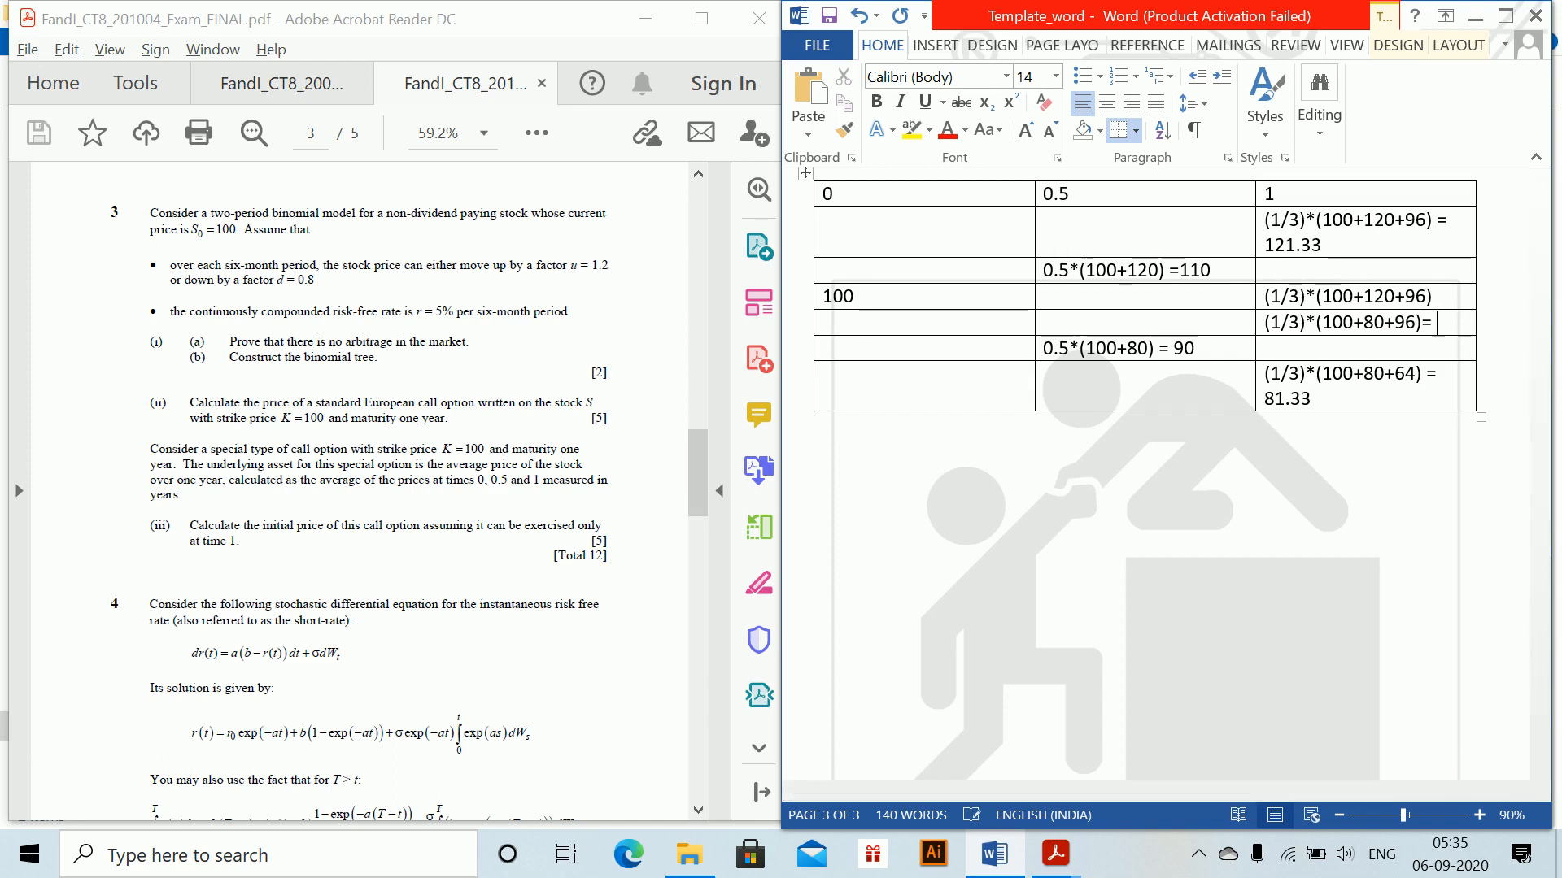
pyautogui.write('92')
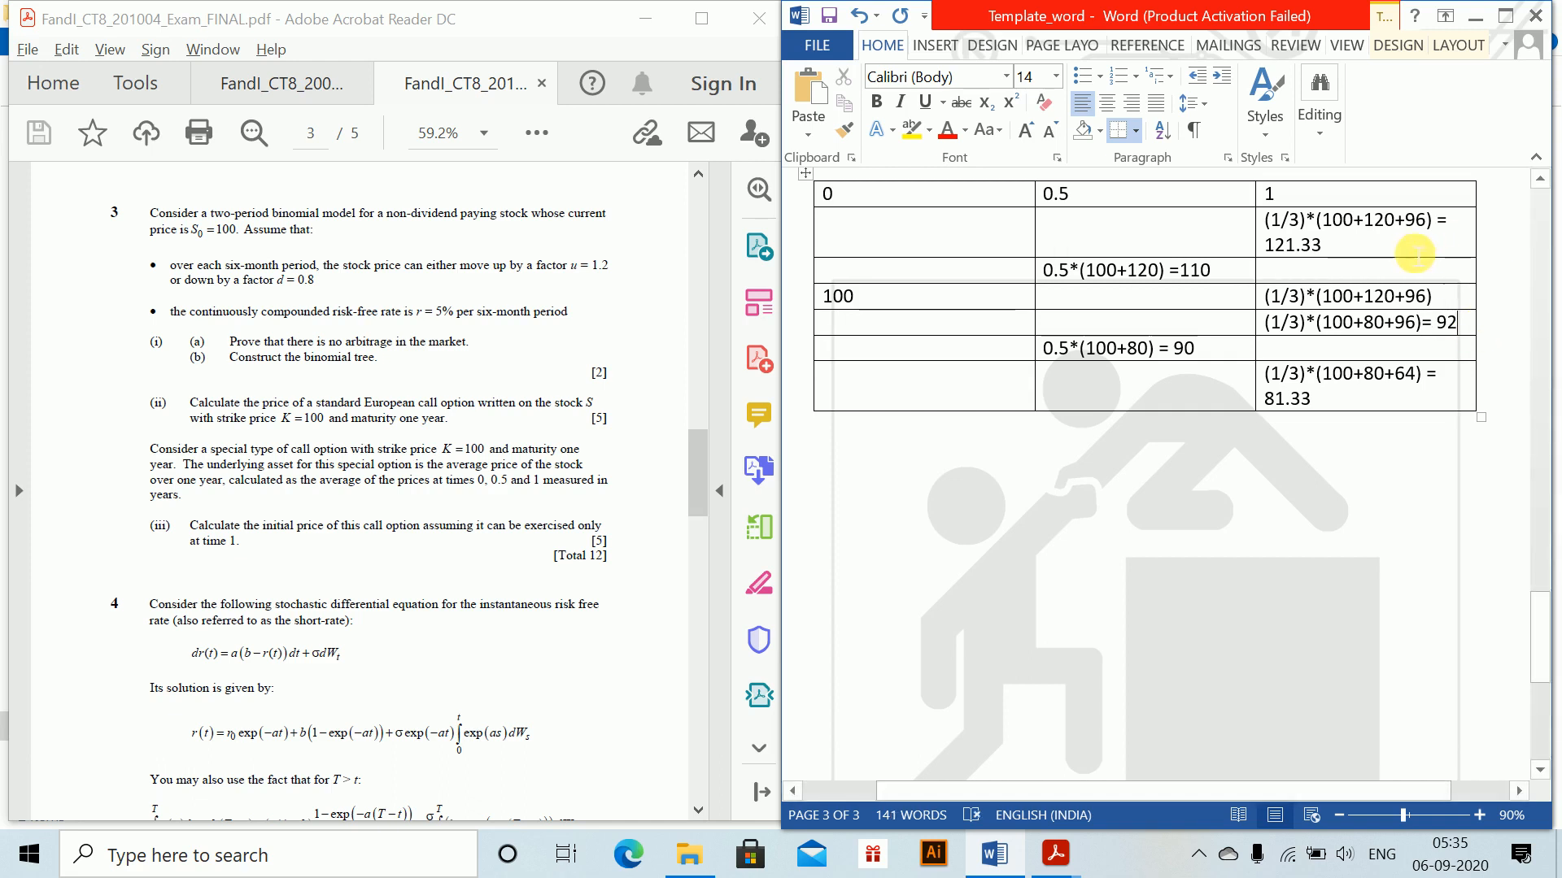
pyautogui.click(1431, 296)
pyautogui.write('= ')
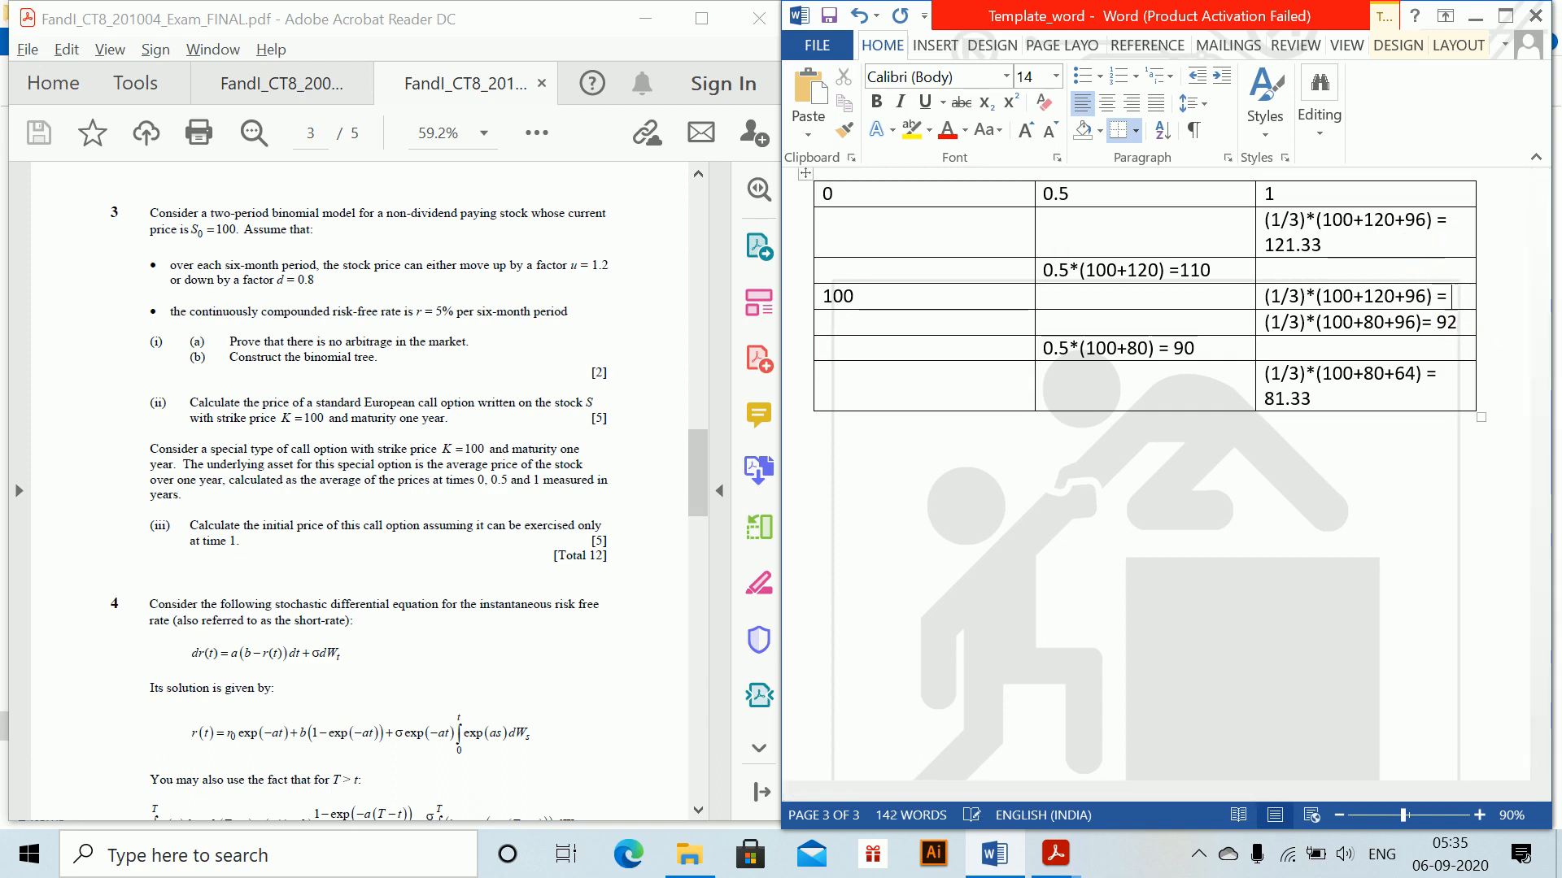
pyautogui.write('105.33')
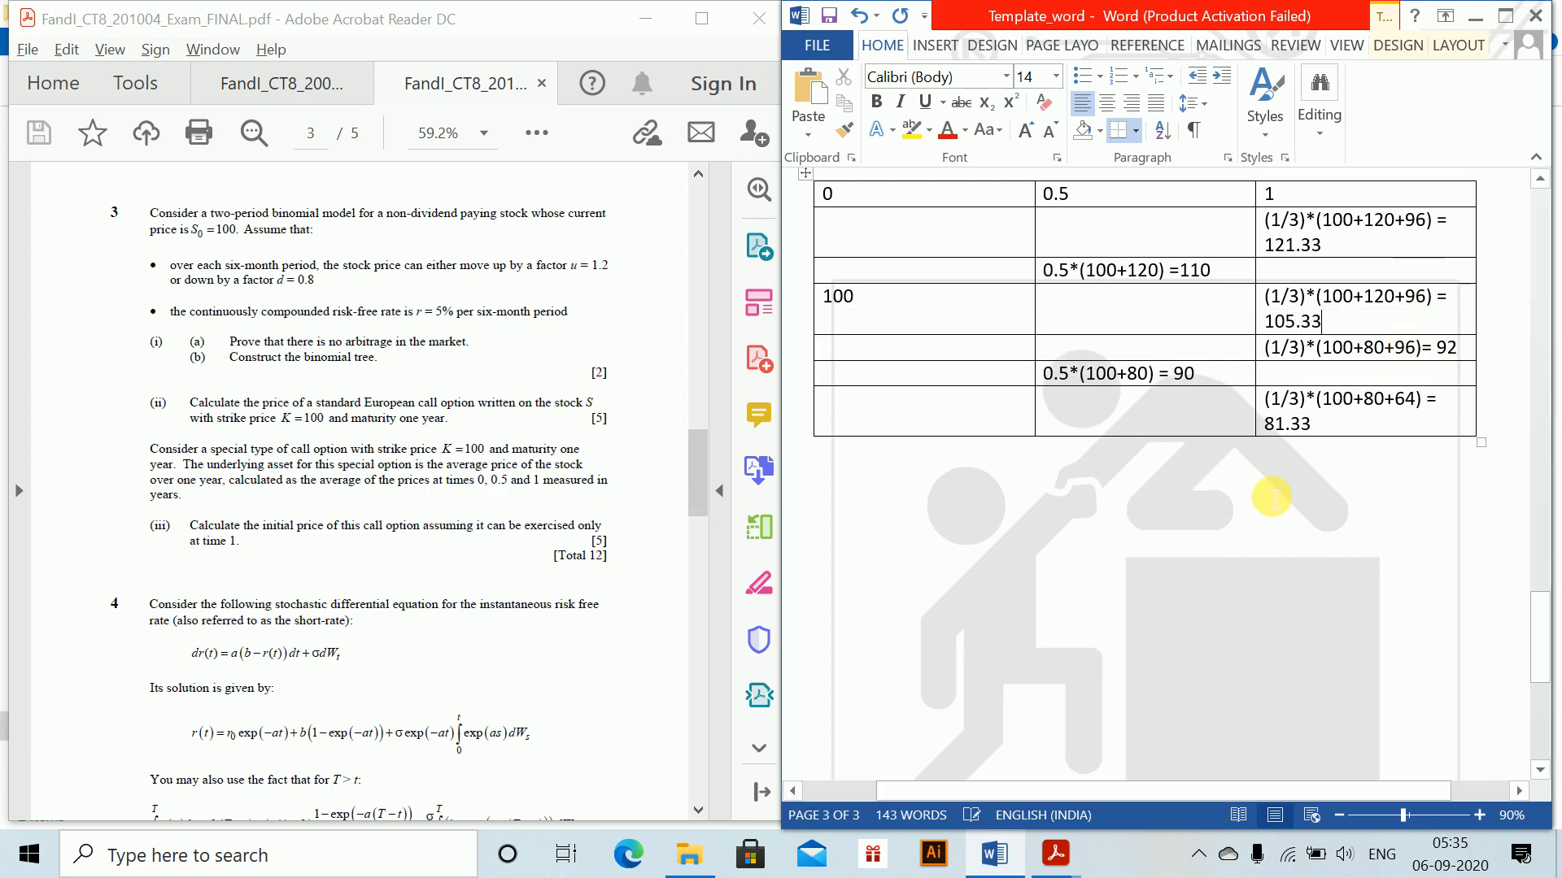
# - Write the line "The payoff is" a few lines below the average-price table
pyautogui.click(1192, 610)
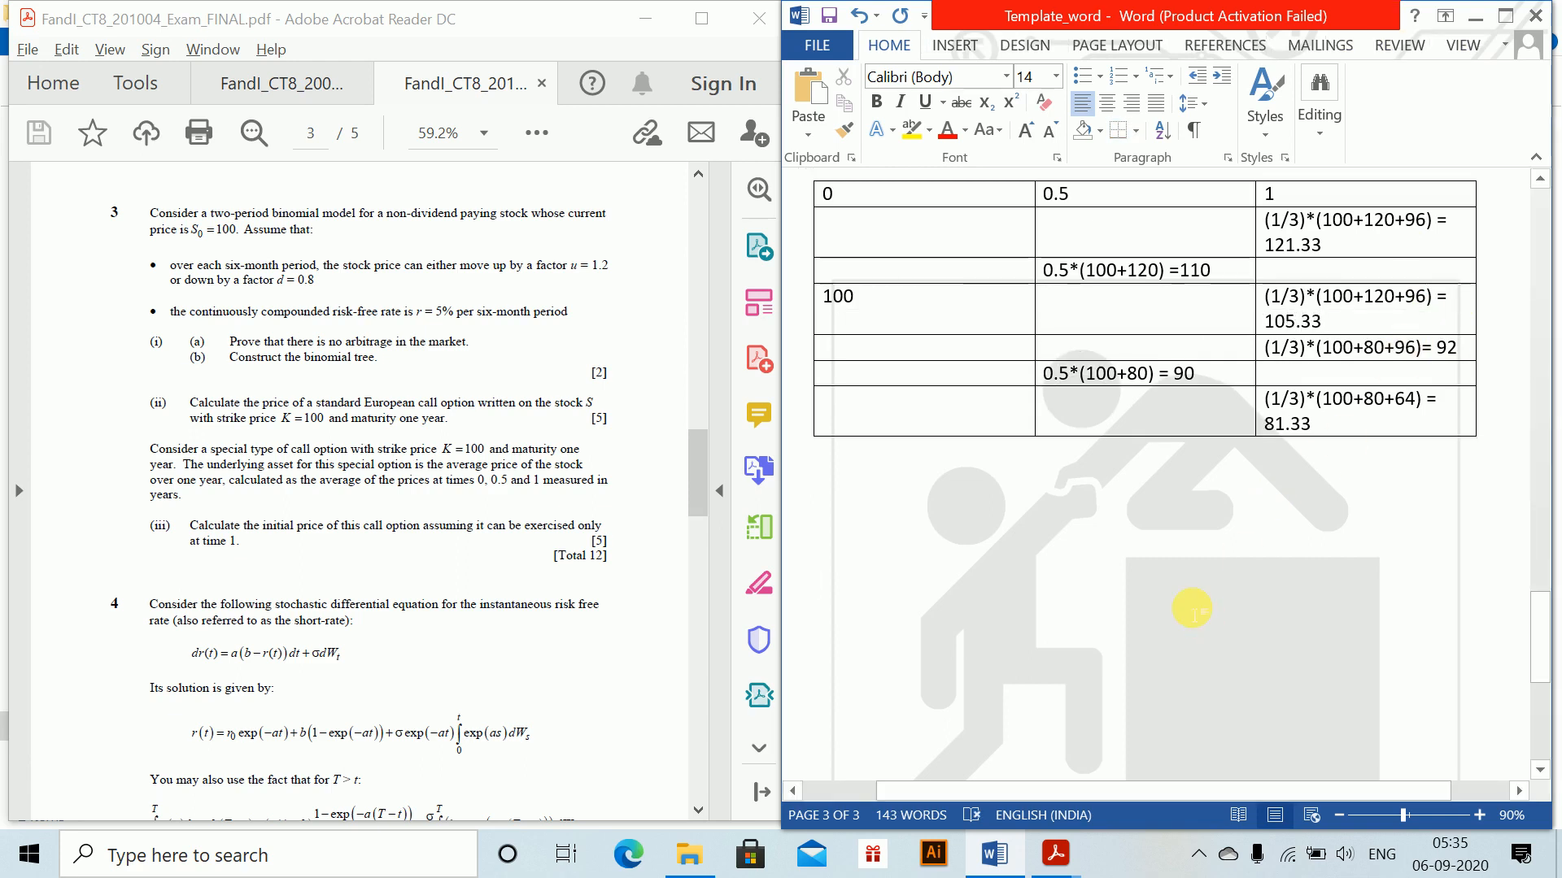
pyautogui.write('Th')
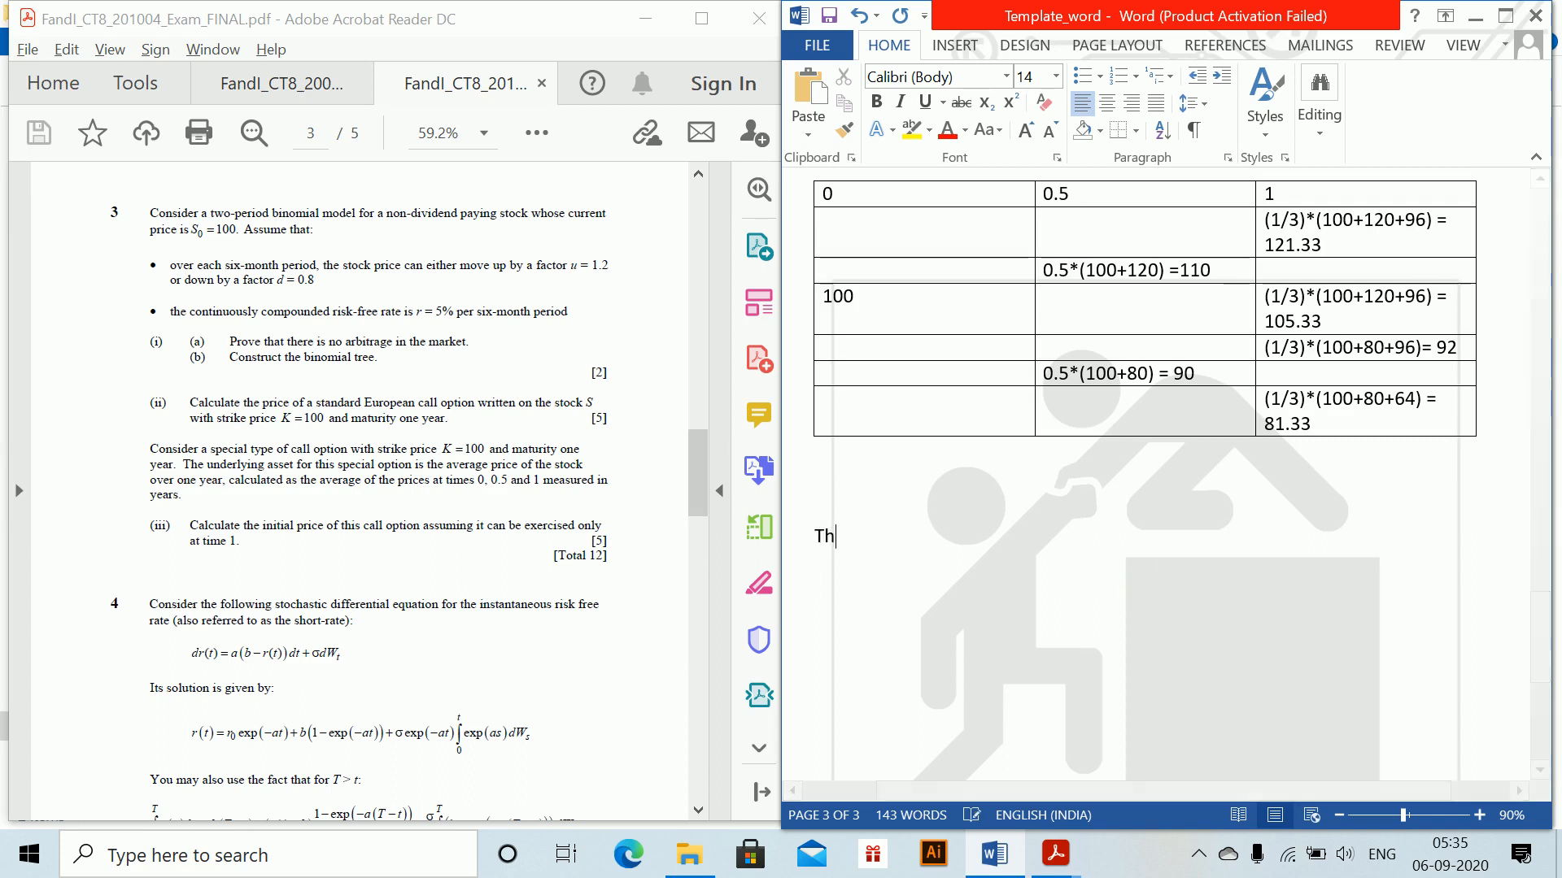
pyautogui.write('e payoff is')
pyautogui.press('Return')
# - Insert an equation under the payoff line reading "{ 121.33-100,105.33-100,0,0}"
pyautogui.hotkey('alt', '=')
pyautogui.write('{ ')
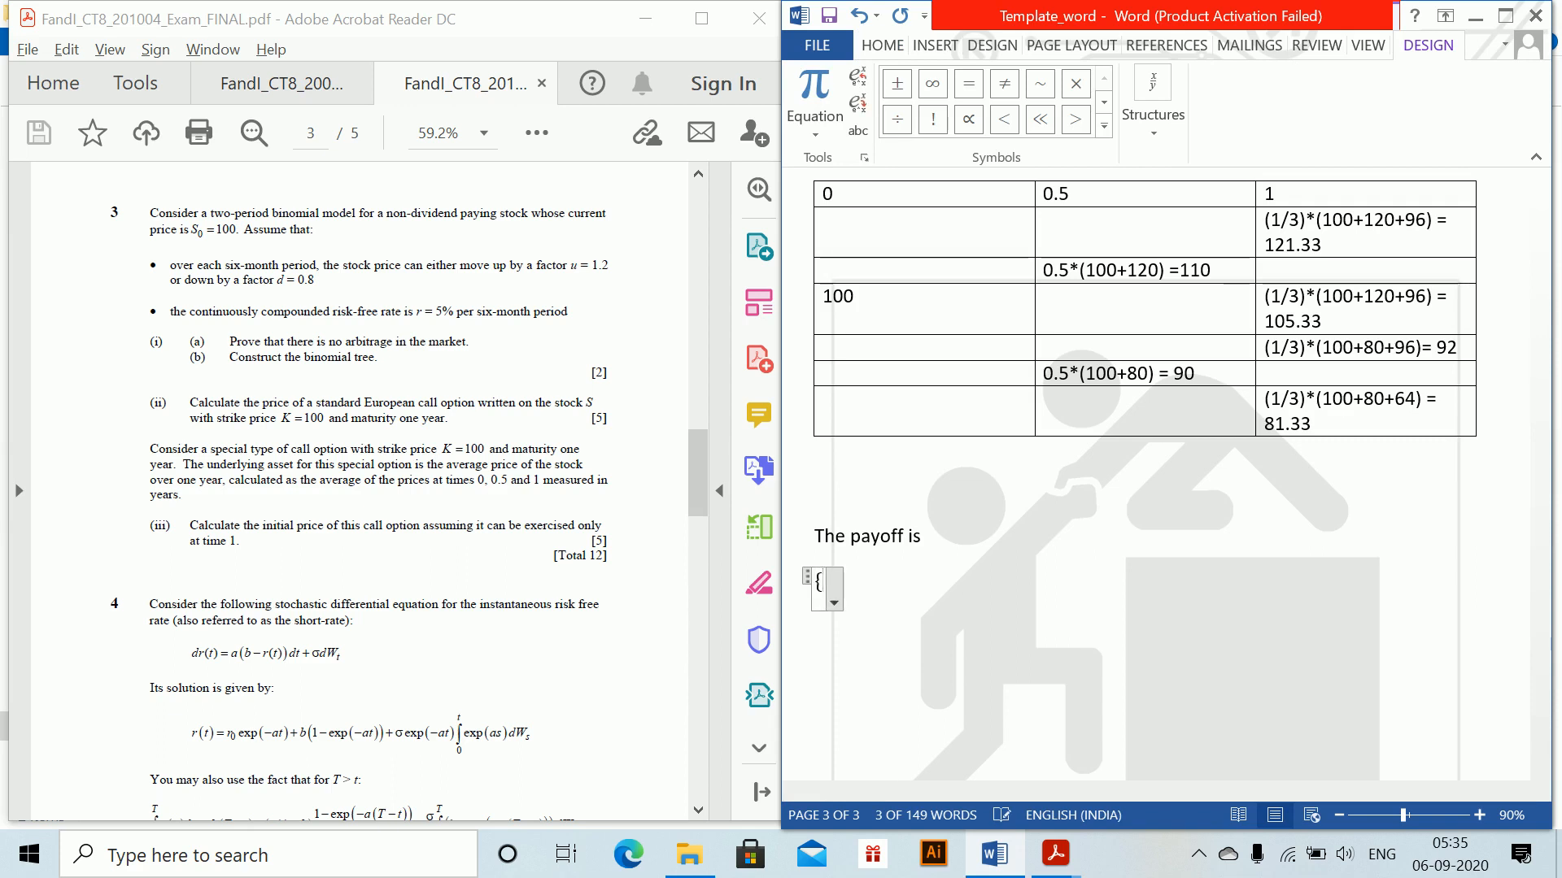
pyautogui.write('121.')
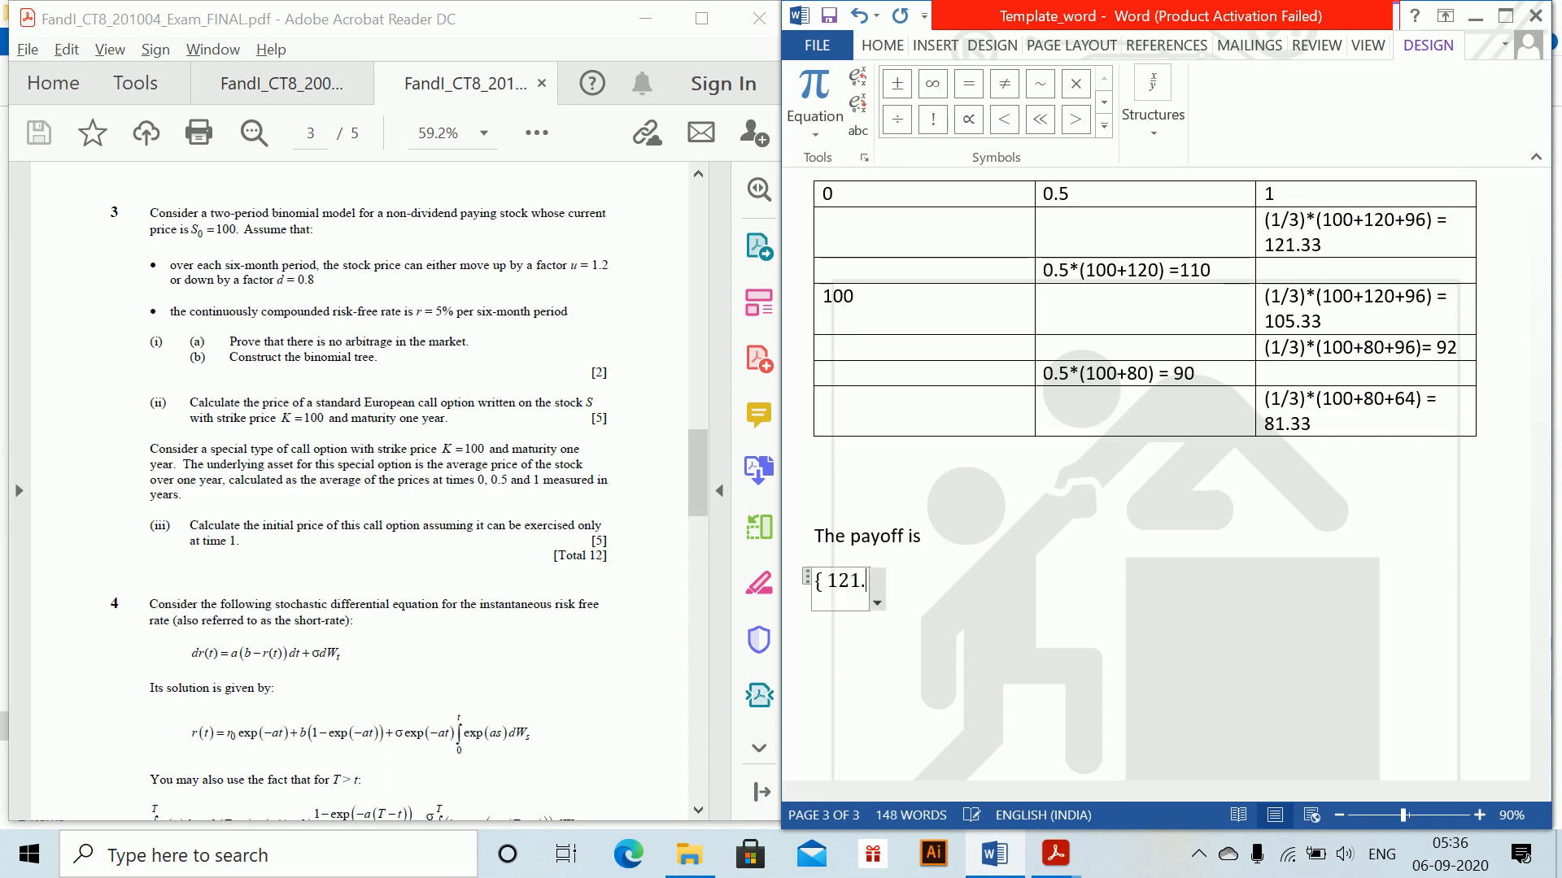
pyautogui.write('33-100,')
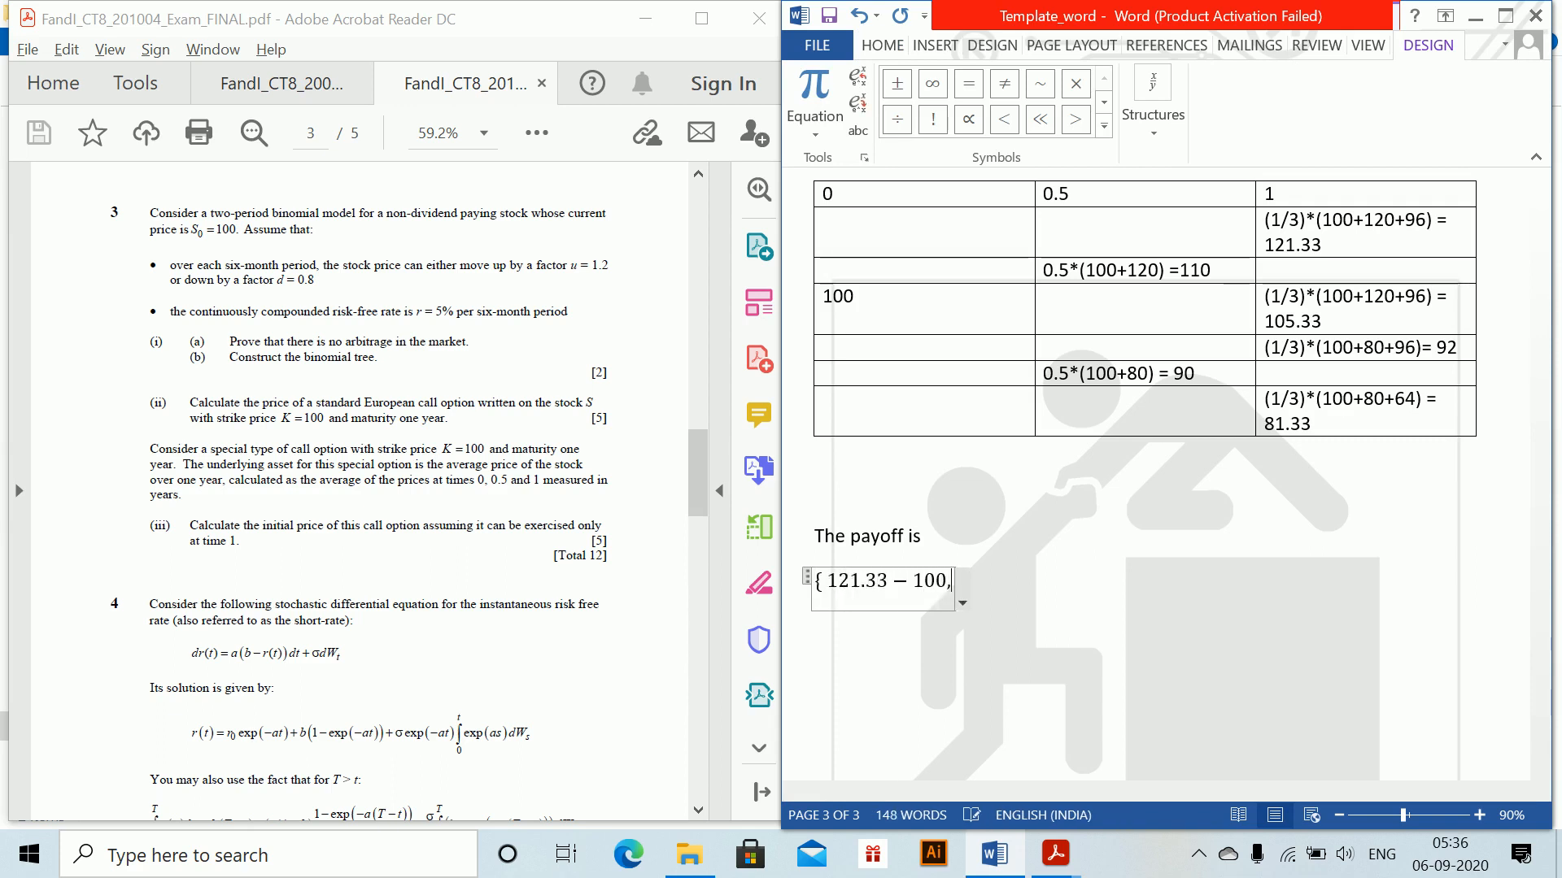
pyautogui.write('106')
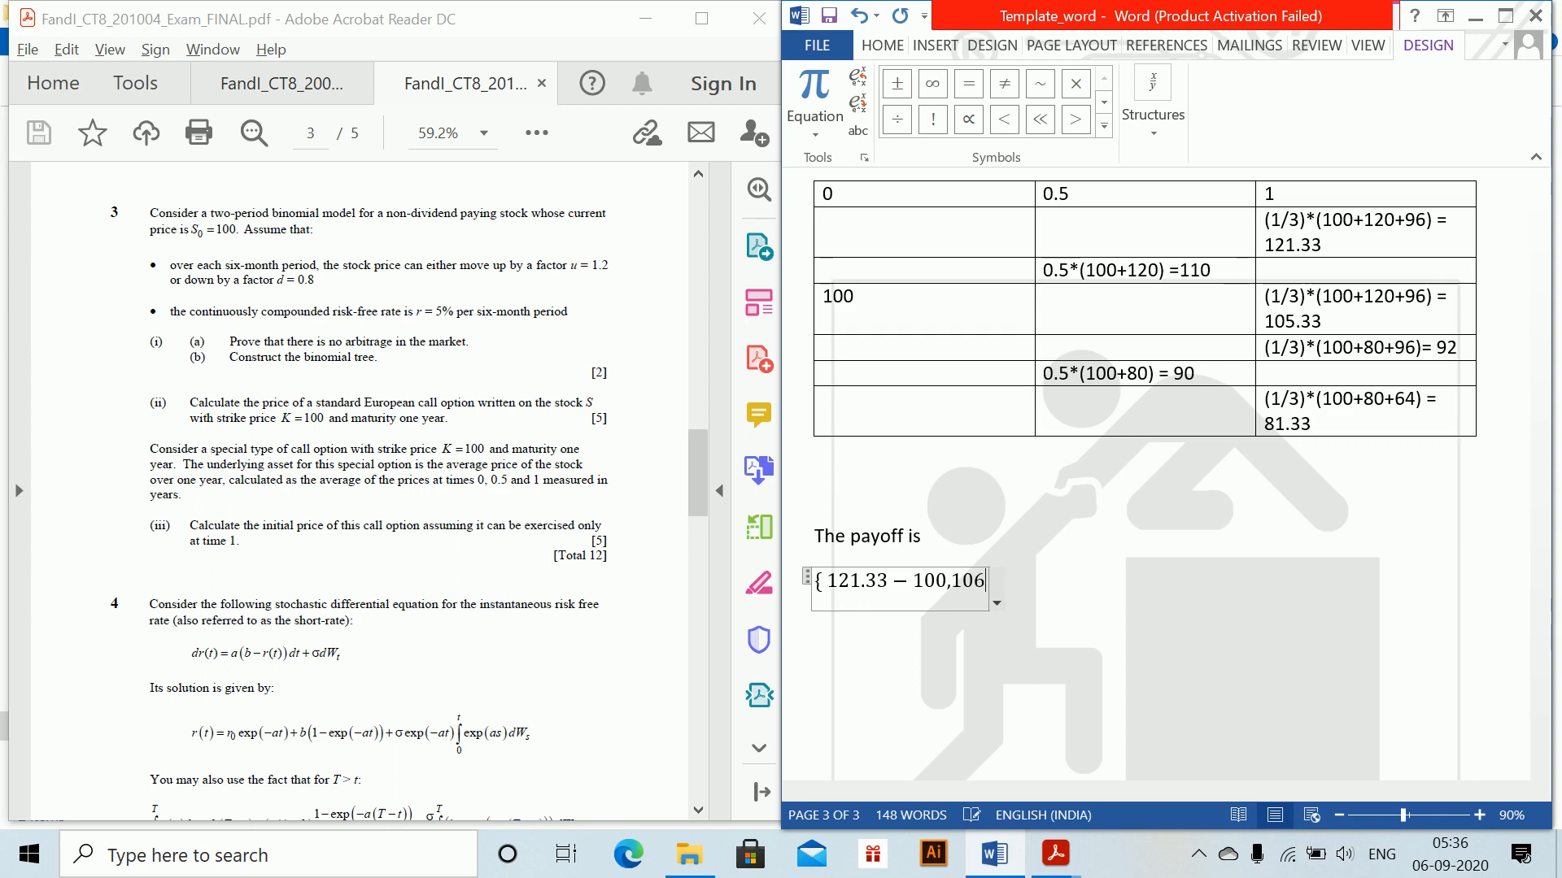
pyautogui.press('BackSpace')
pyautogui.press('BackSpace')
pyautogui.write('05.33-')
pyautogui.write('100,0,0')
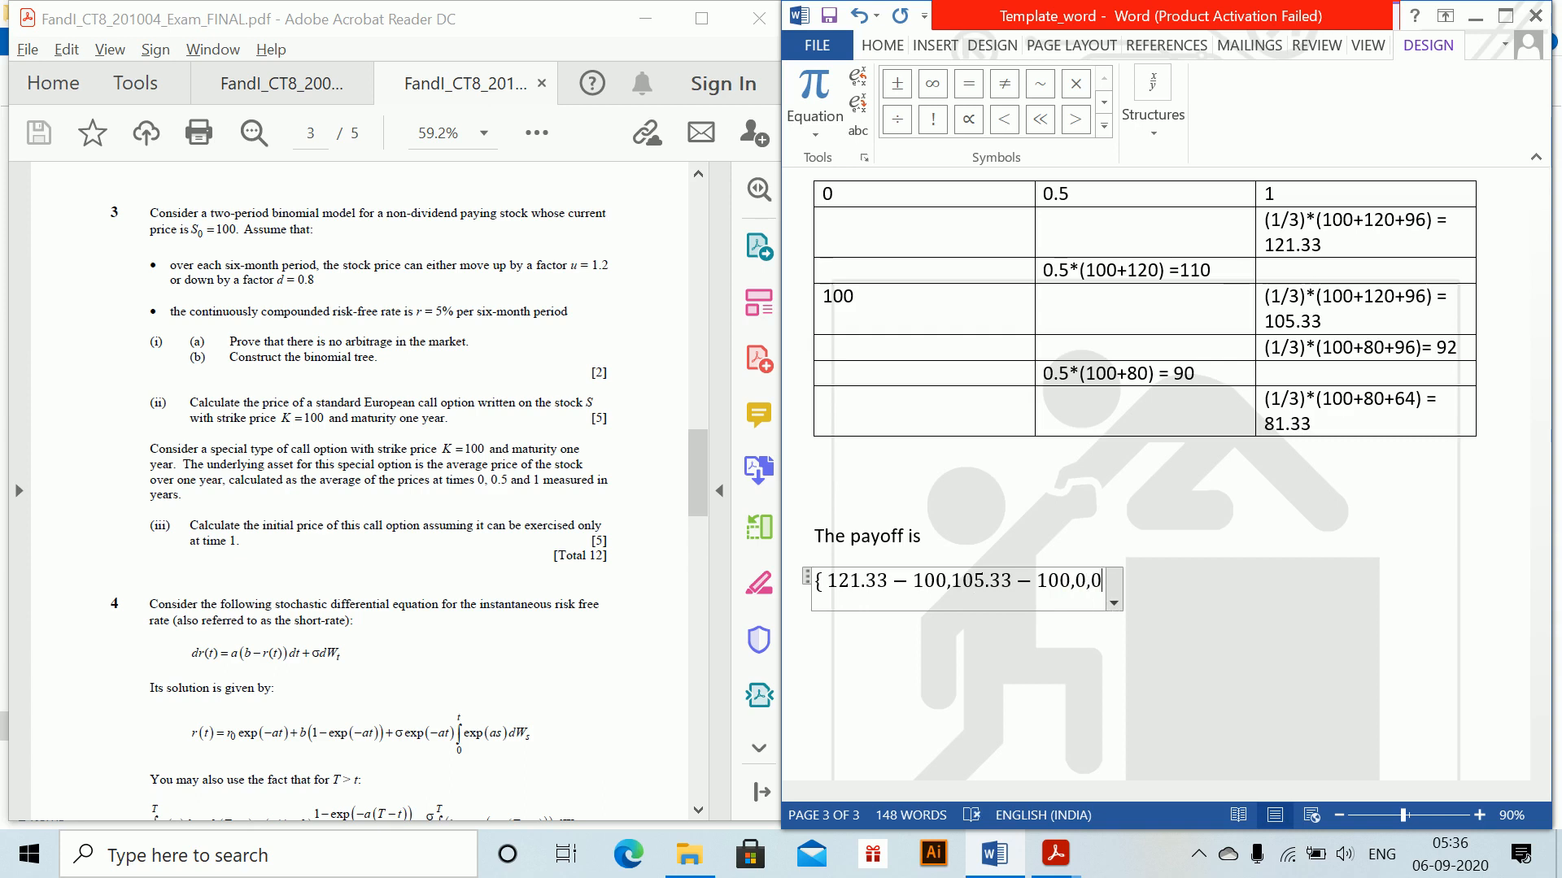
pyautogui.write('}')
pyautogui.press('Return')
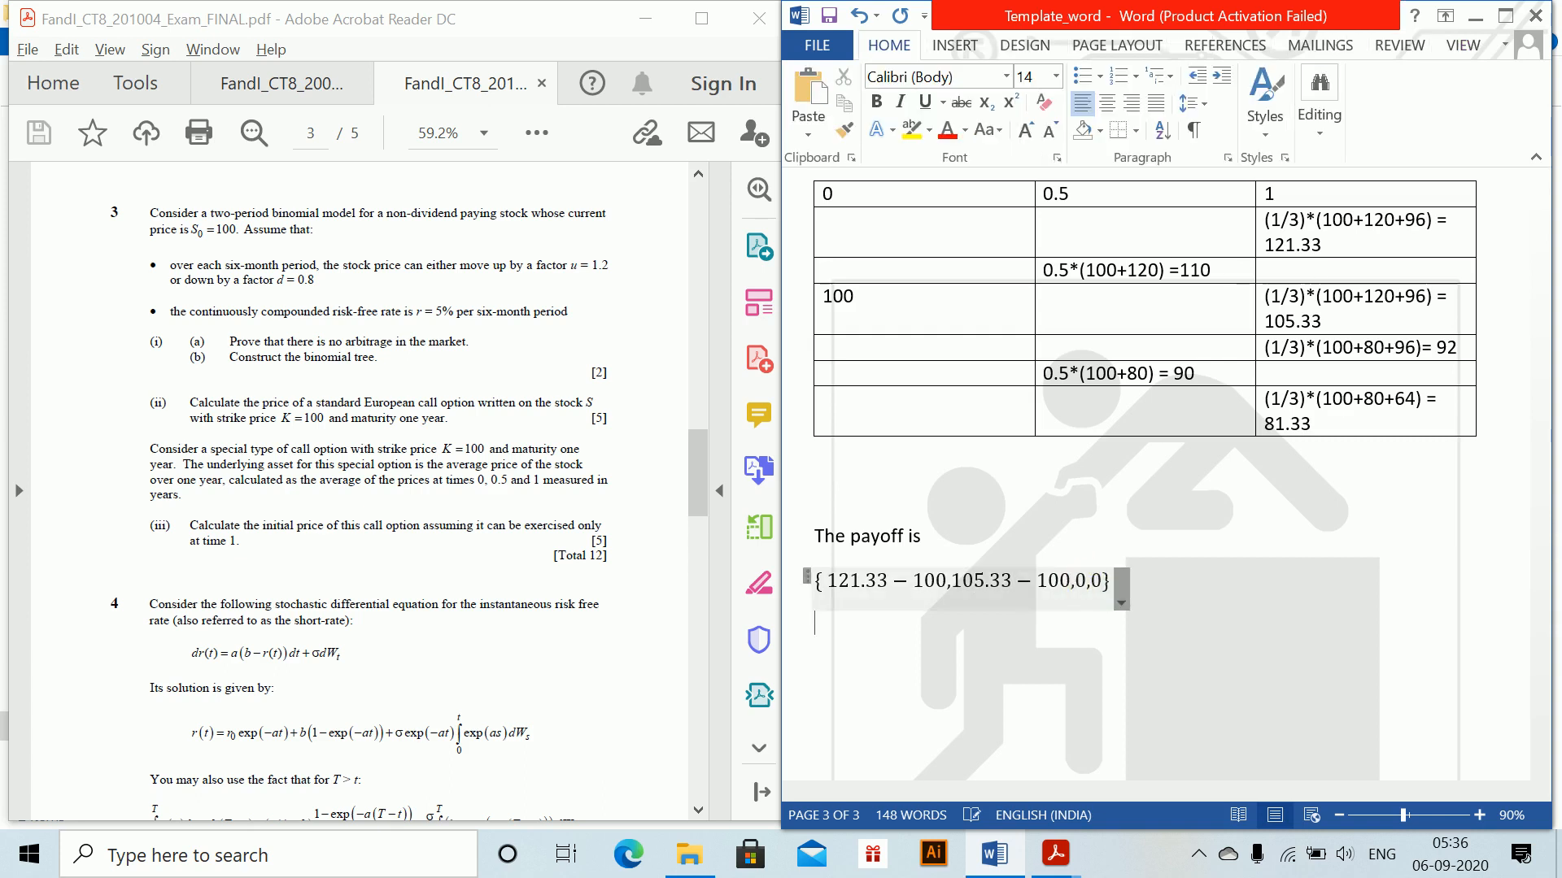
# - Add a second equation on the following line with the evaluated payoffs, "= {21.33,5.33,0,0}"
pyautogui.hotkey('alt', '=')
pyautogui.write('= {22')
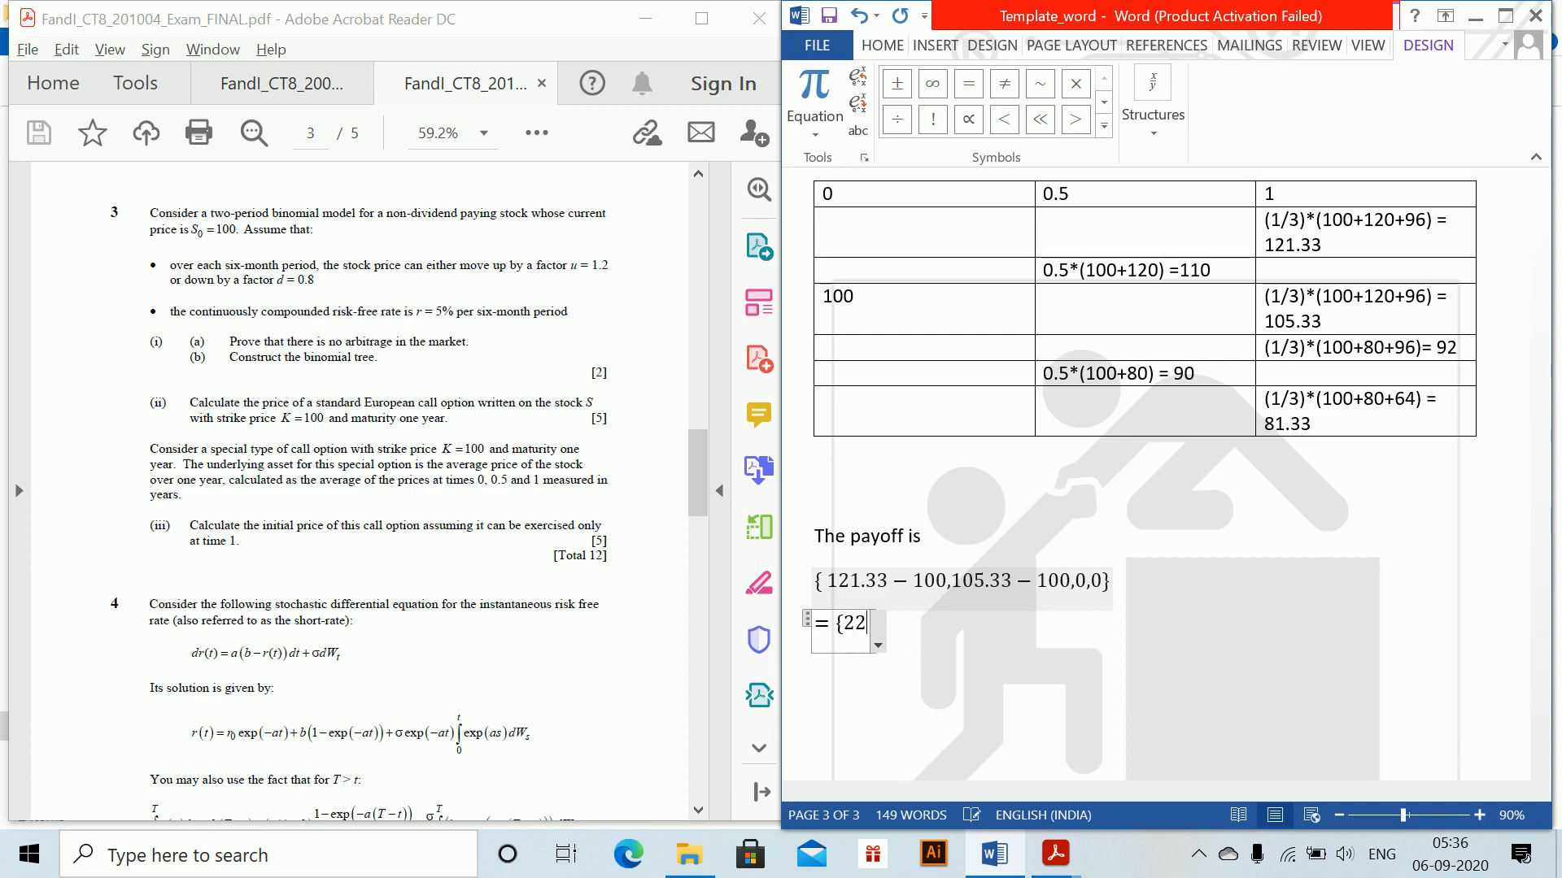
pyautogui.press('BackSpace')
pyautogui.write('1.33')
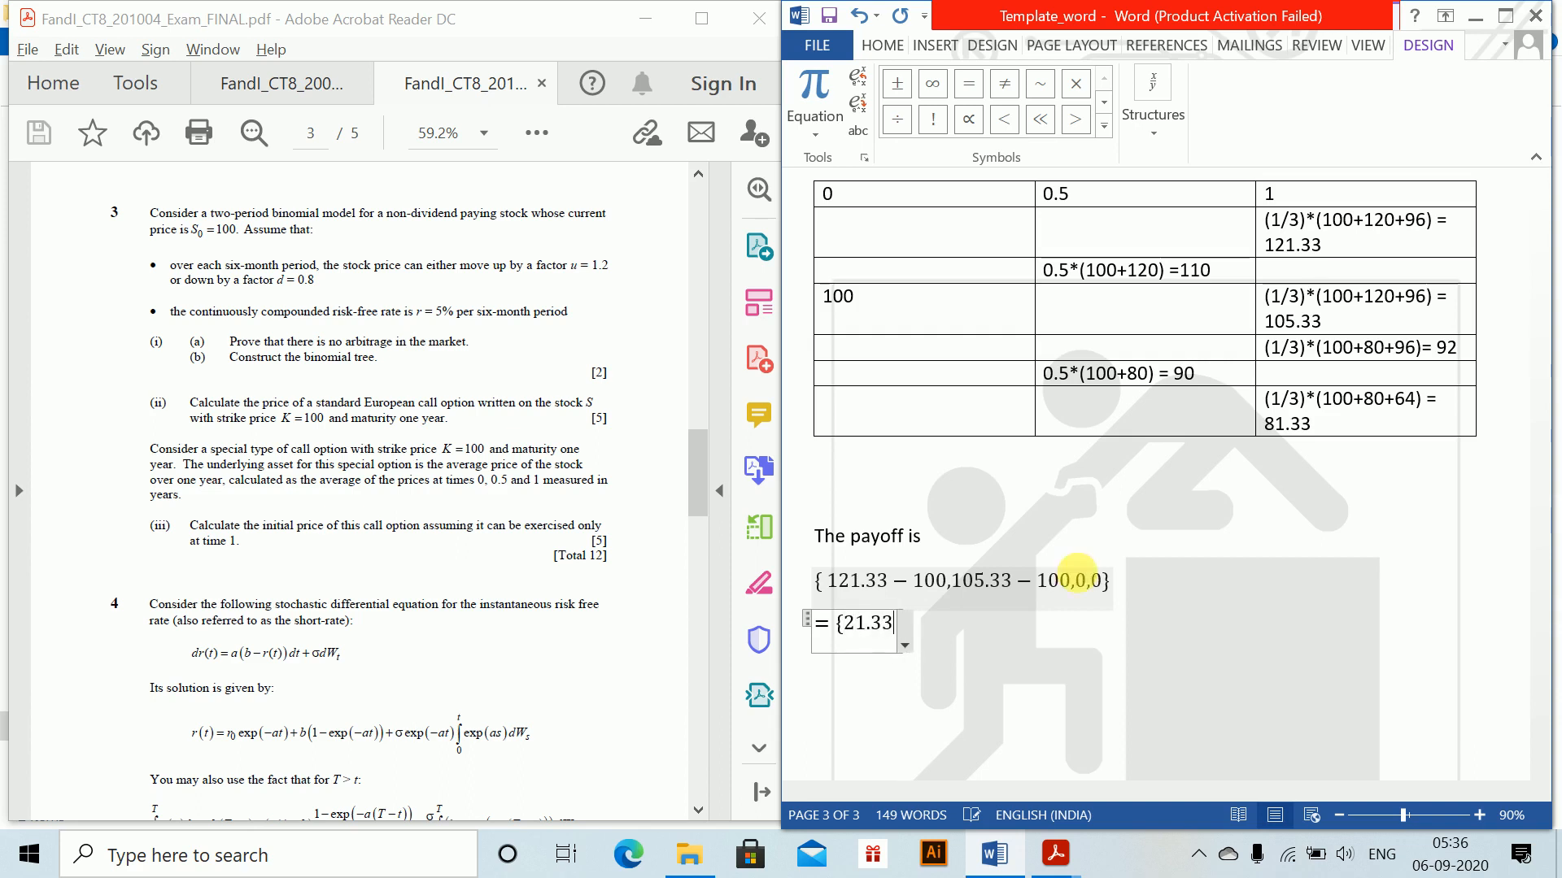
pyautogui.write(',5')
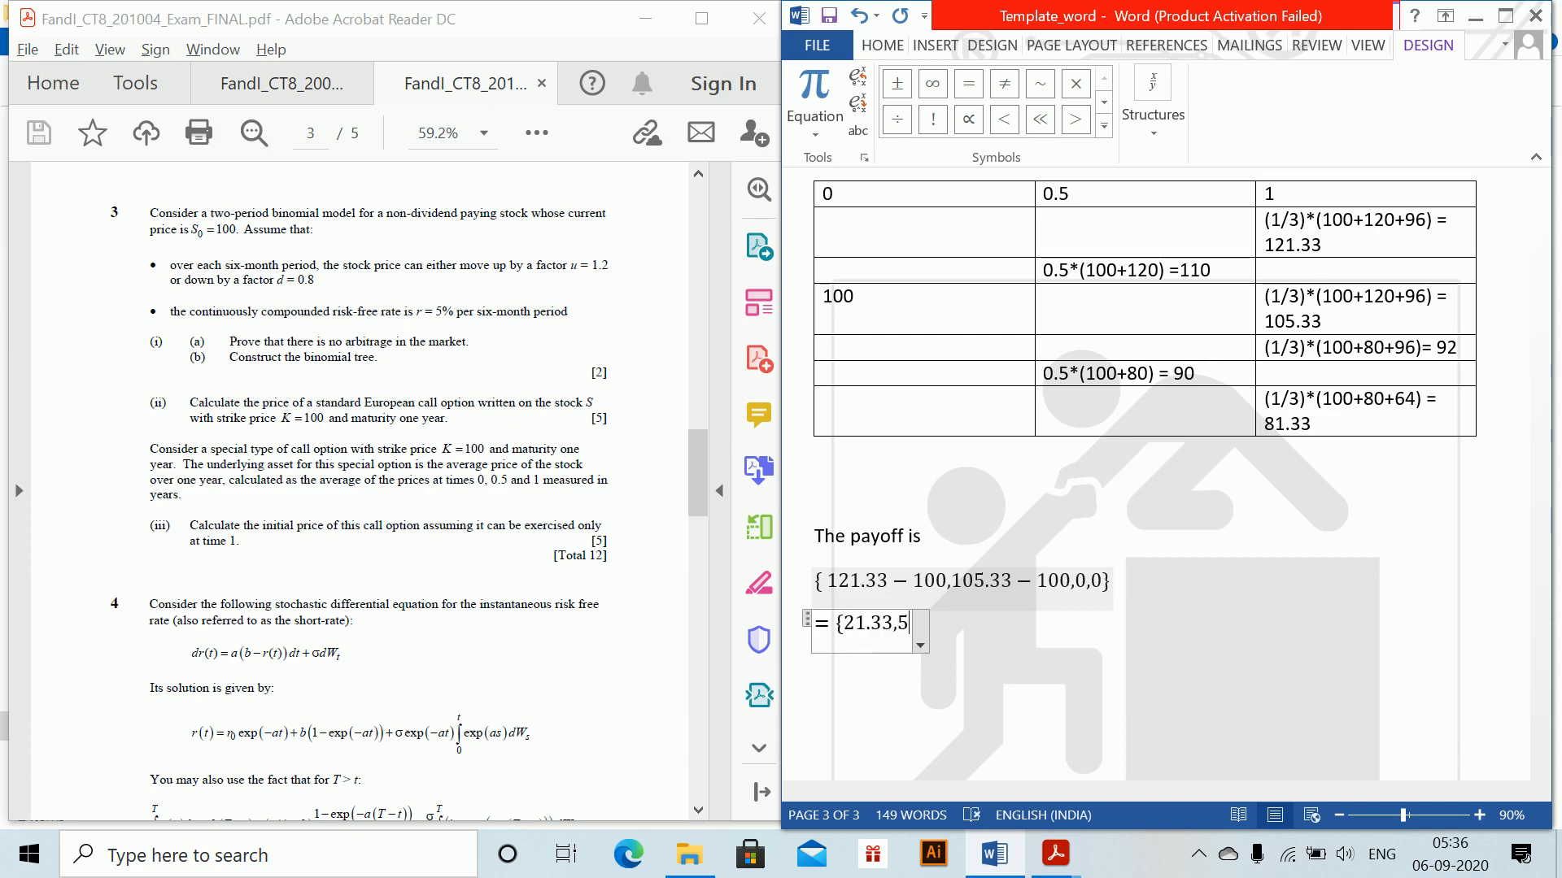
pyautogui.write('.33,')
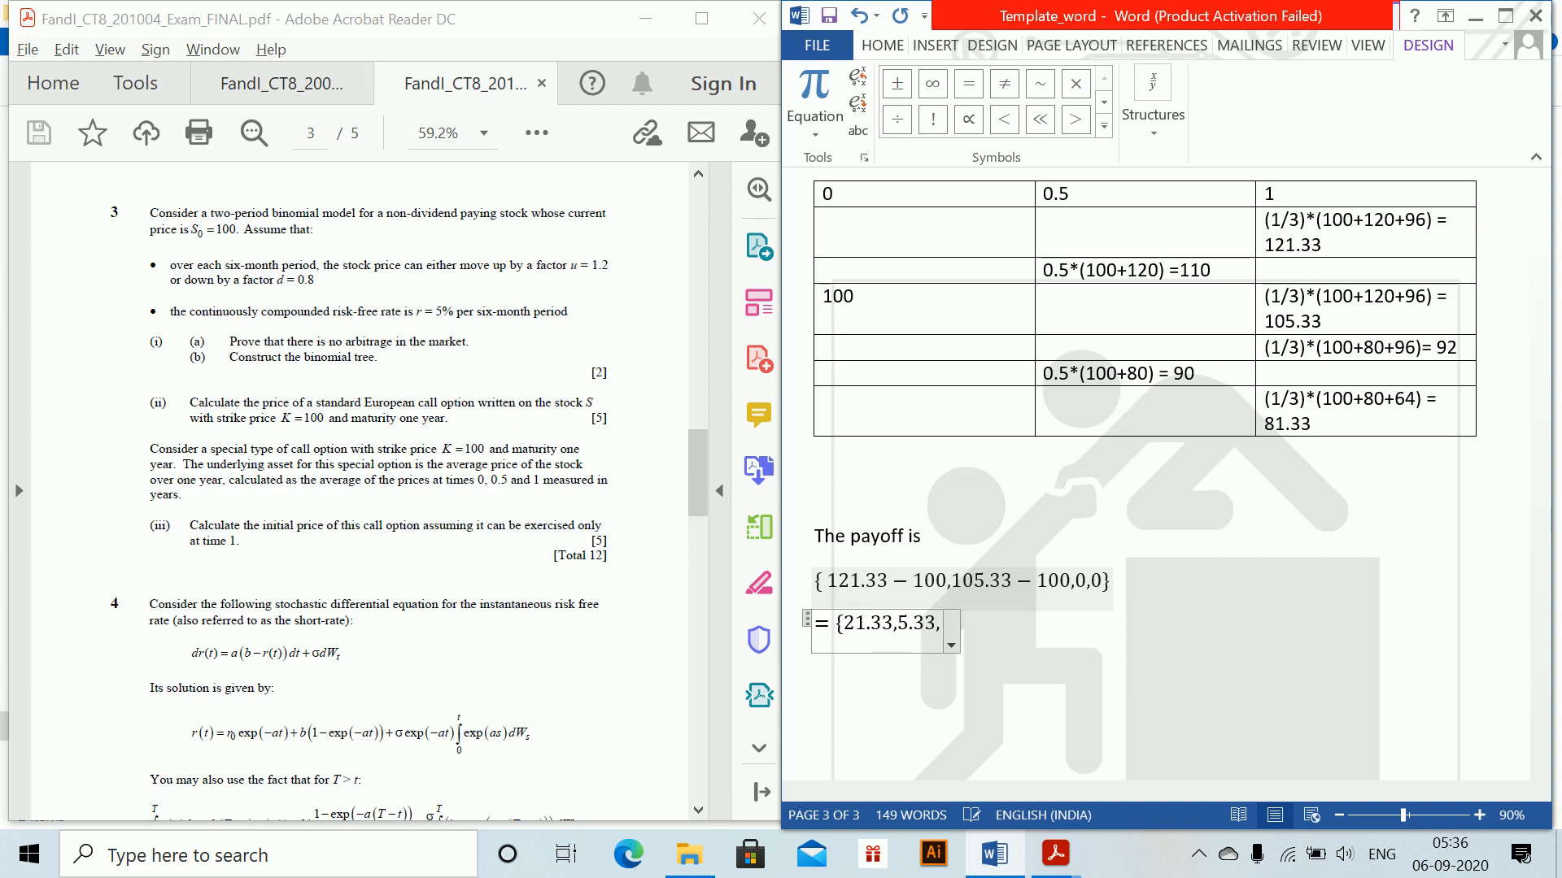
pyautogui.write('0,0}')
pyautogui.press('Right')
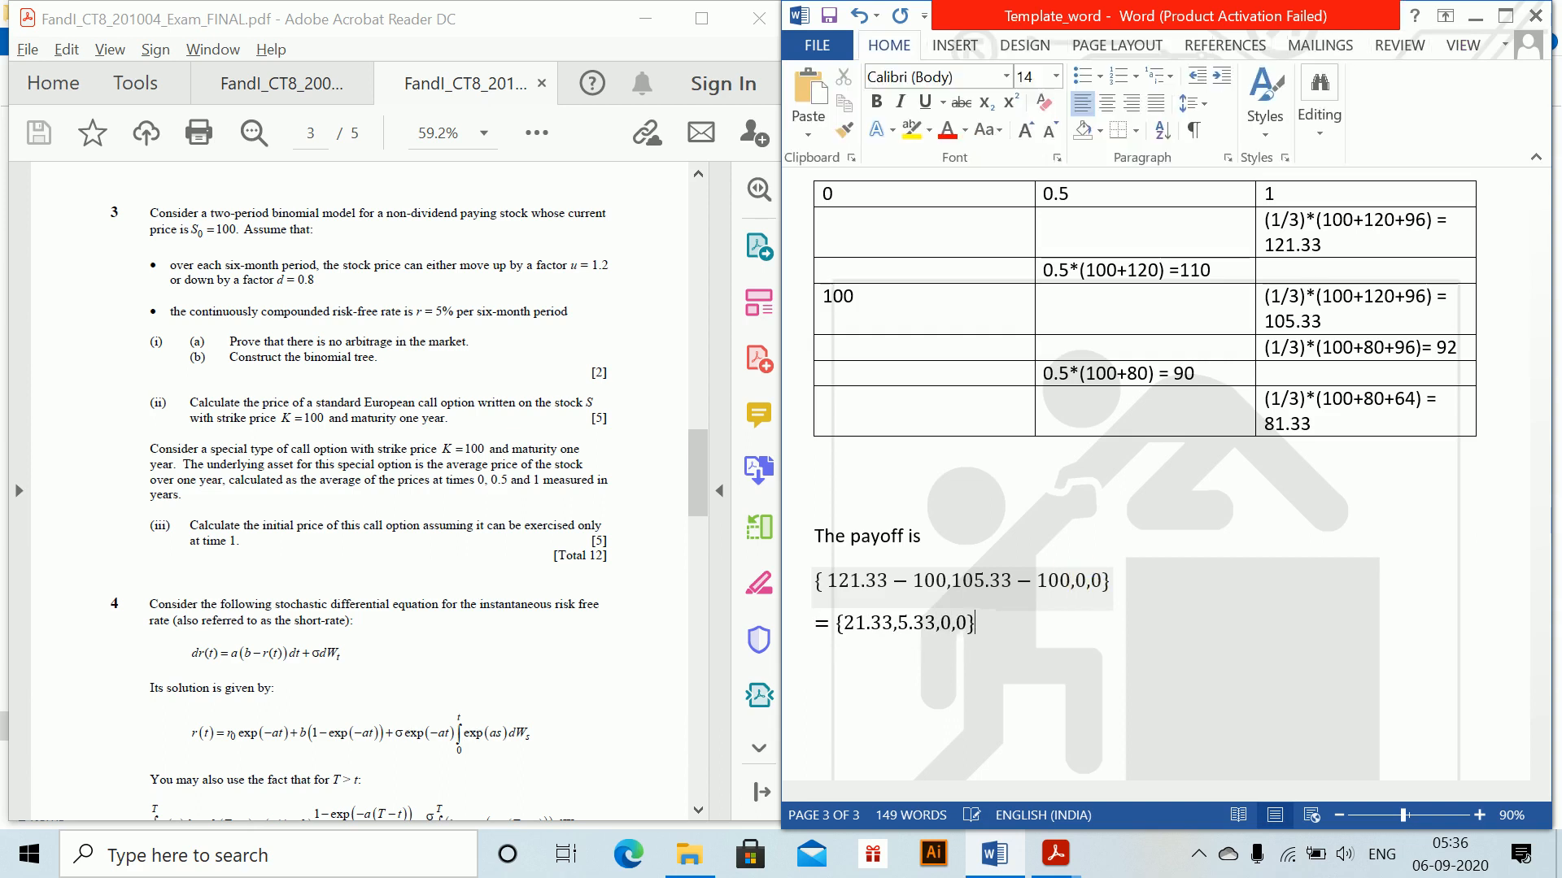
# - Start a new equation below the payoff set with the option value symbol V and its subscript
pyautogui.press('Return')
pyautogui.hotkey('alt', '=')
pyautogui.write('V')
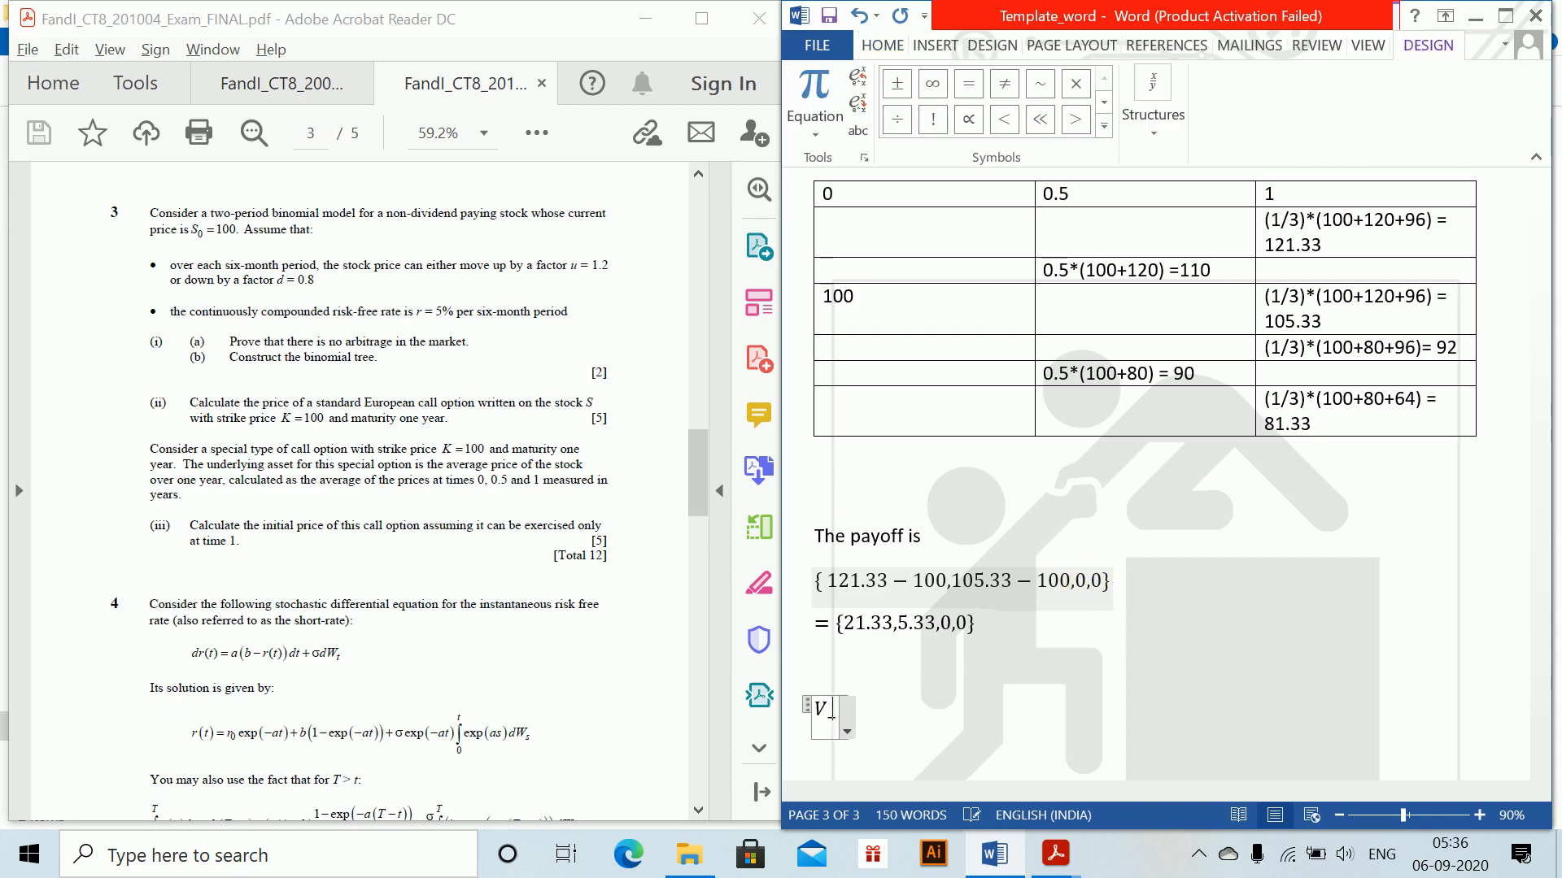